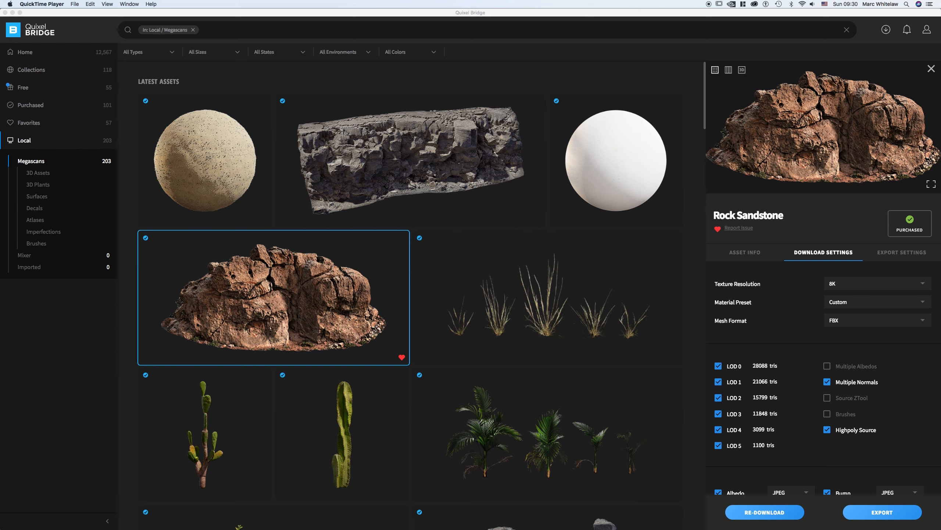
# Step: Review the Rock Sandstone asset's download settings, including its resolution, LODs and Highpoly Source option
pyautogui.click(907, 419)
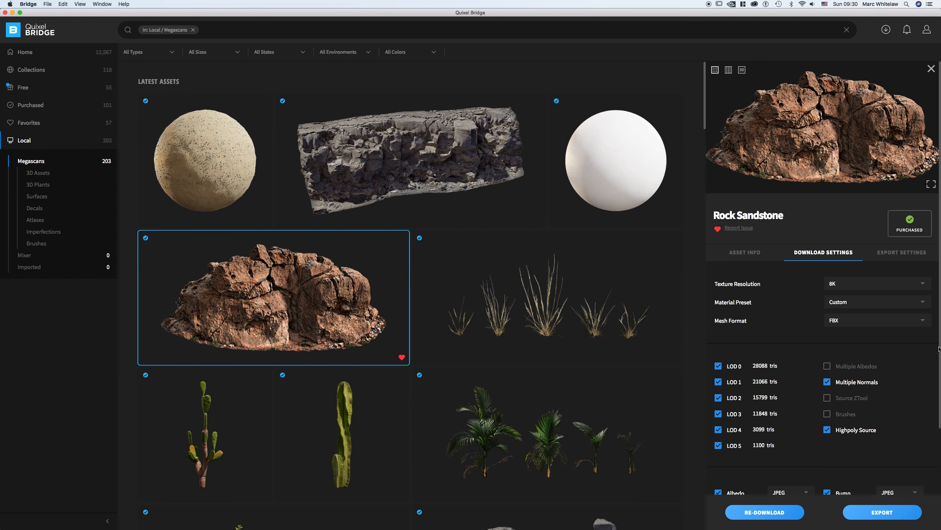
pyautogui.scroll(-5, 938, 370)
pyautogui.scroll(3, 931, 404)
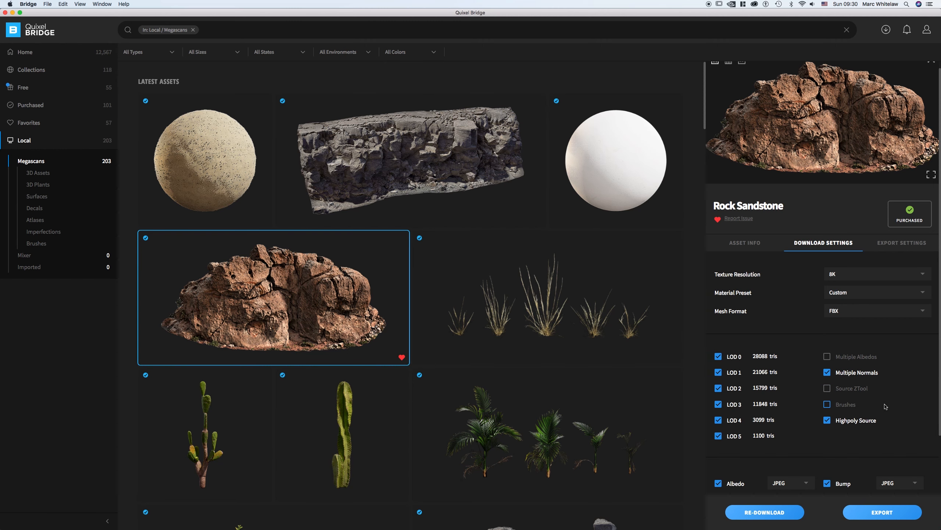
pyautogui.moveTo(393, 285)
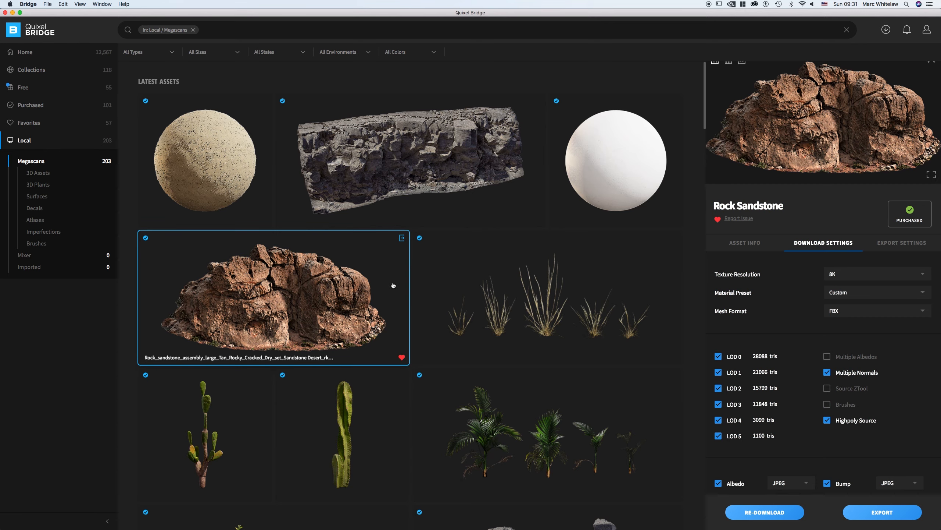
# Step: Switch to Houdini and open the Megascans plugin's import options
pyautogui.hotkey('ctrl', 'Right')
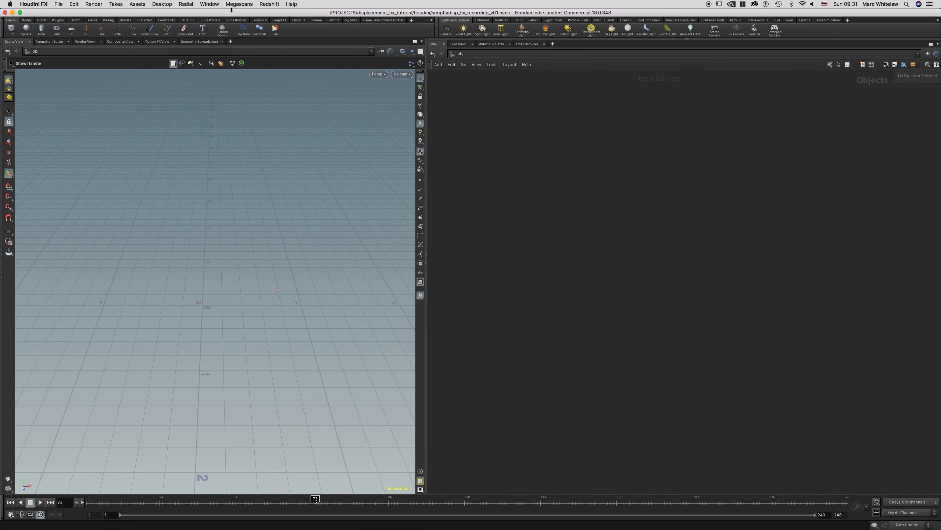
pyautogui.click(239, 4)
pyautogui.click(247, 14)
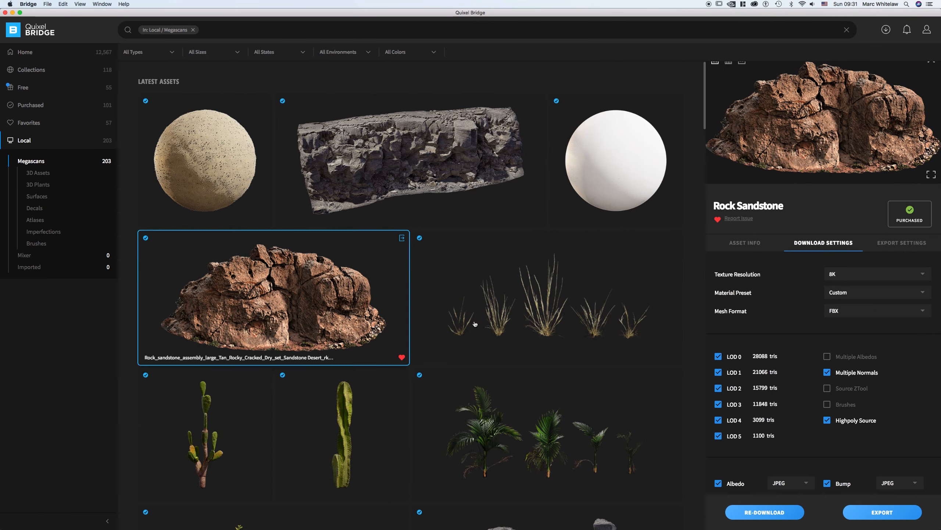
# Step: Export the Rock Sandstone asset from Quixel Bridge to Houdini and return to the object level there
pyautogui.click(881, 516)
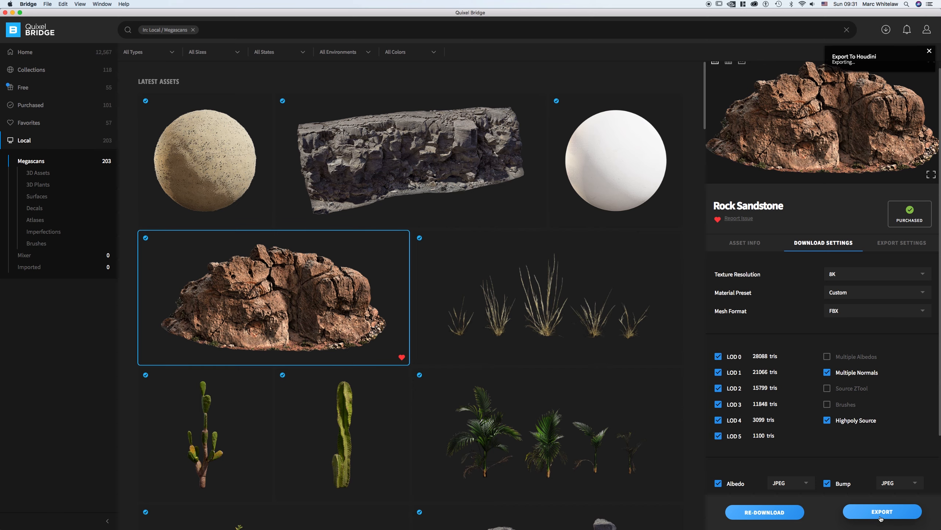
pyautogui.click(882, 516)
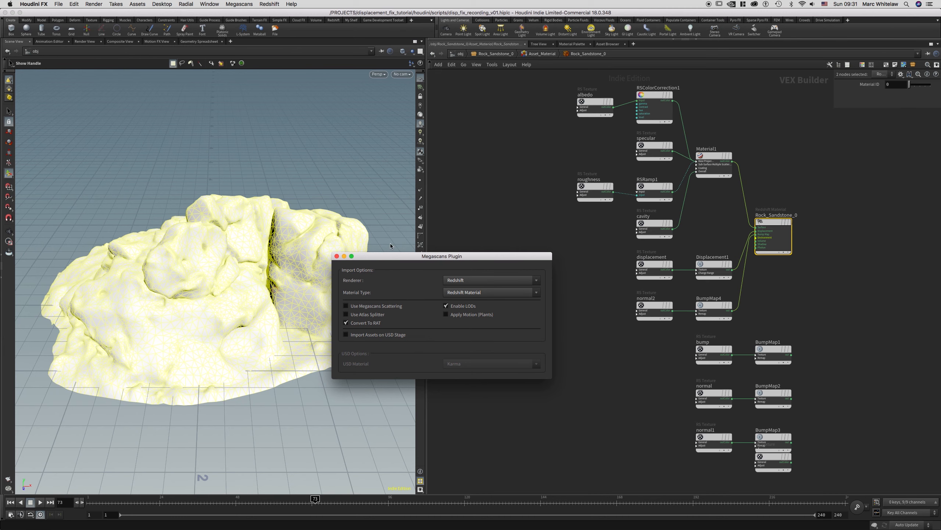
pyautogui.click(510, 172)
pyautogui.click(460, 54)
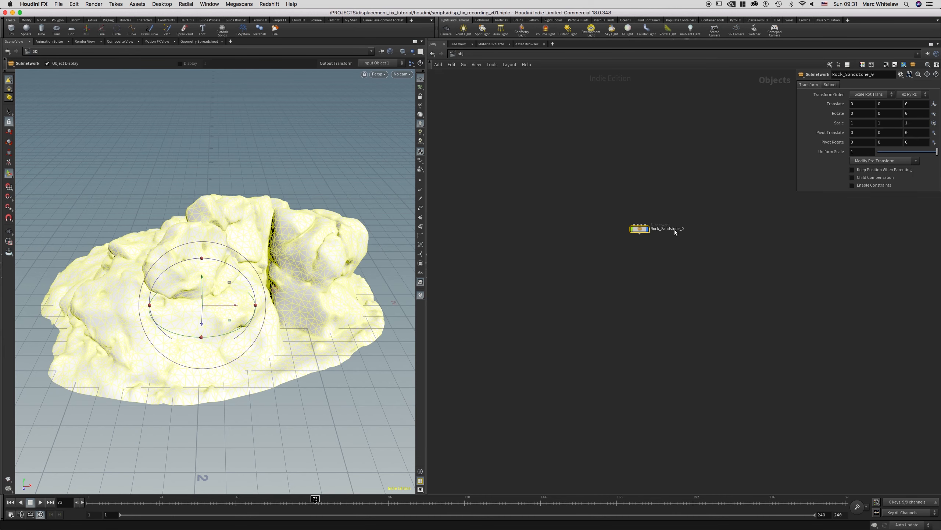
# Step: Rename the imported rock subnetwork to Rock_Sandstone_LOD0 and hide it in the viewport
pyautogui.moveTo(655, 211); pyautogui.dragTo(611, 220, button='middle')
pyautogui.scroll(6, 618, 226)
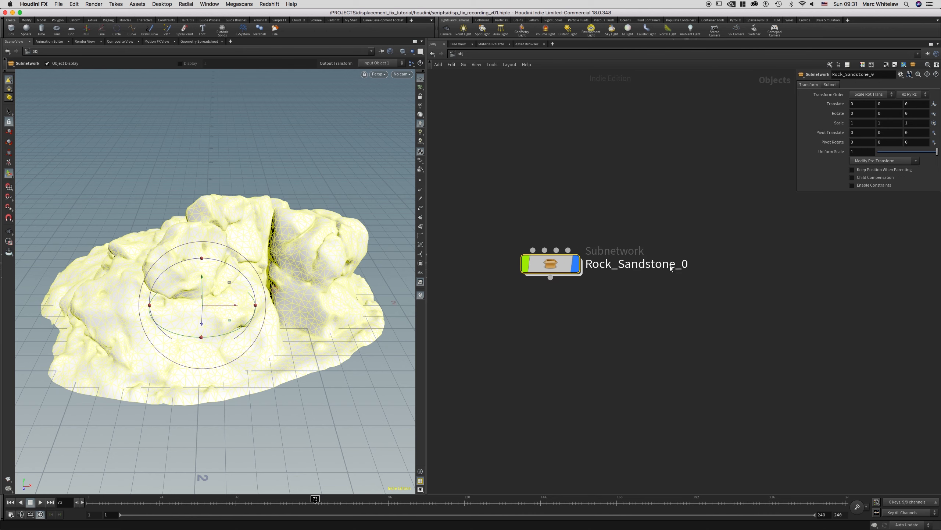
pyautogui.click(664, 264)
pyautogui.click(693, 264)
pyautogui.press('BackSpace')
pyautogui.write('LO')
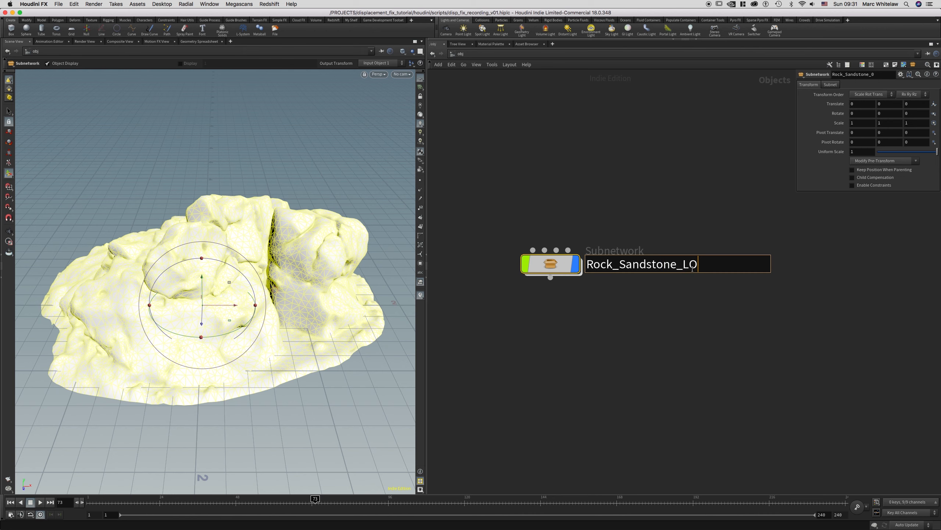
pyautogui.write('D0')
pyautogui.click(598, 365)
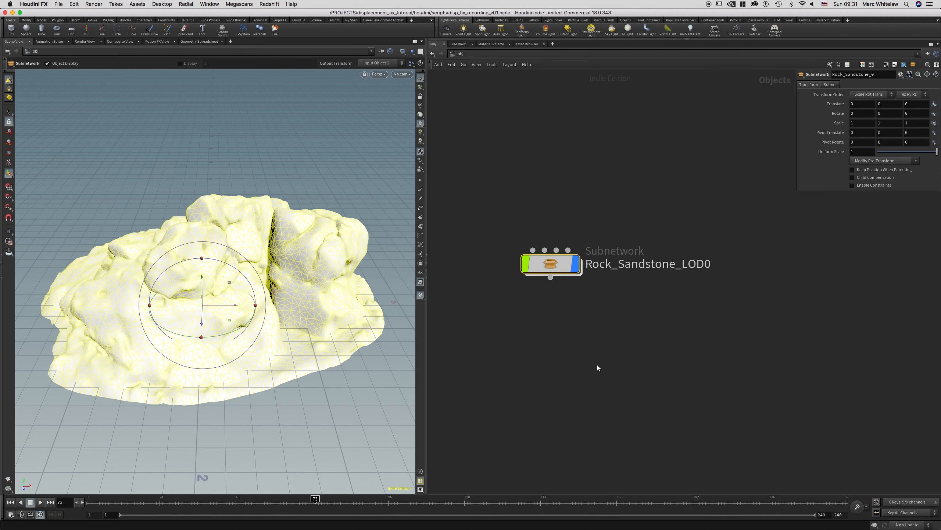
pyautogui.click(588, 233)
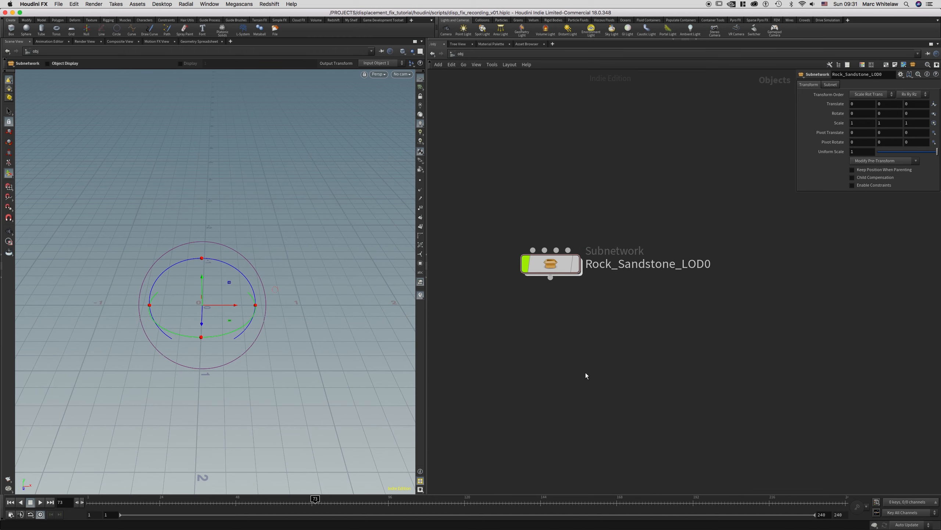
# Step: Export Rock Sandstone from Quixel Bridge to Houdini a second time and go back to Houdini's object level
pyautogui.hotkey('ctrl', 'Left')
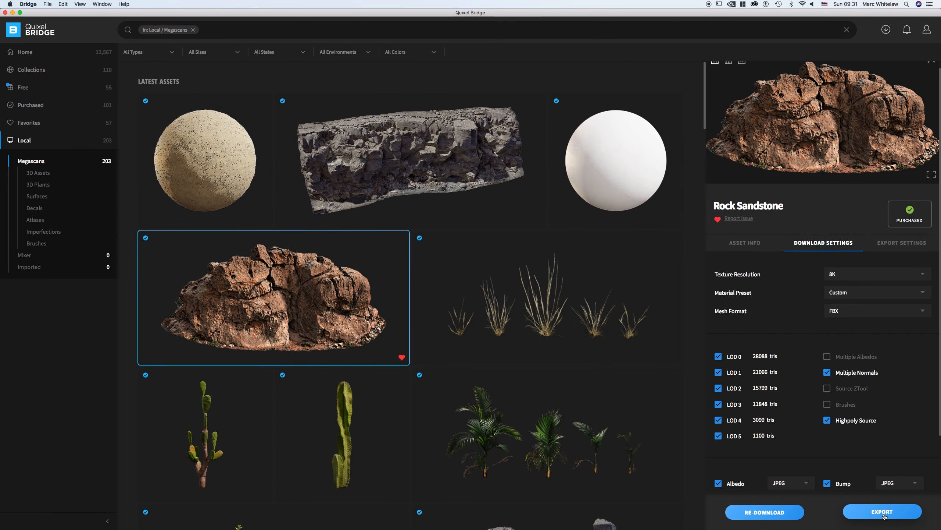
pyautogui.click(883, 513)
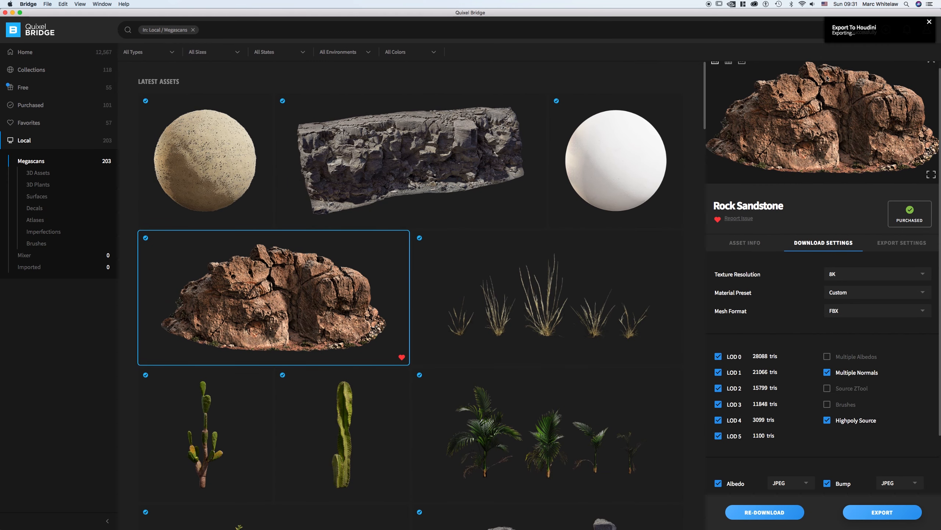
pyautogui.hotkey('ctrl', 'Right')
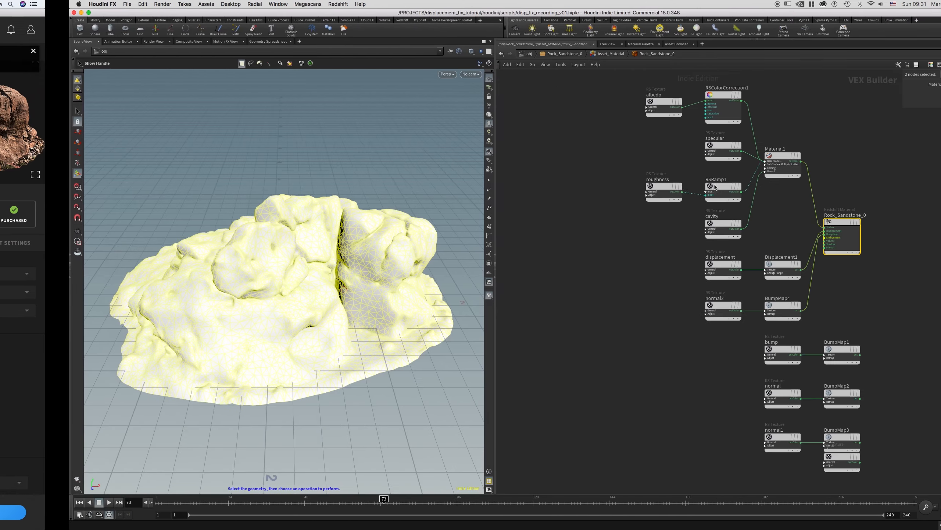
pyautogui.click(461, 54)
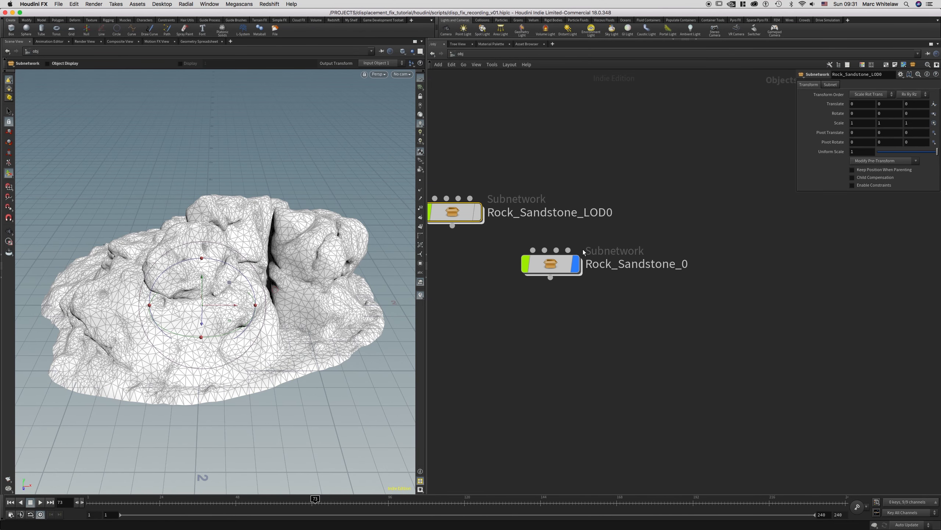
# Step: Rename the second imported rock subnetwork to Rock_Sandstone_HIGHPOLY_SOURCE
pyautogui.doubleClick(682, 264)
pyautogui.press('BackSpace')
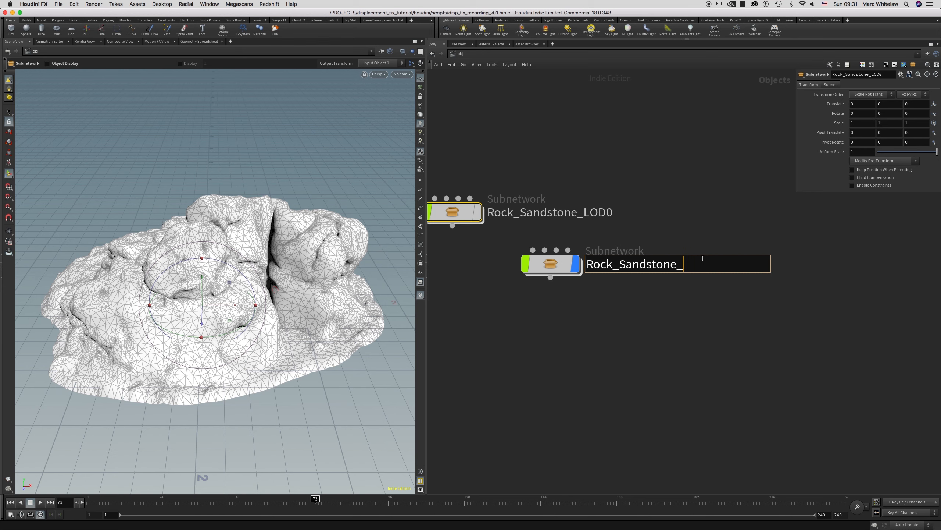
pyautogui.write('HIGHPOLY_SOU')
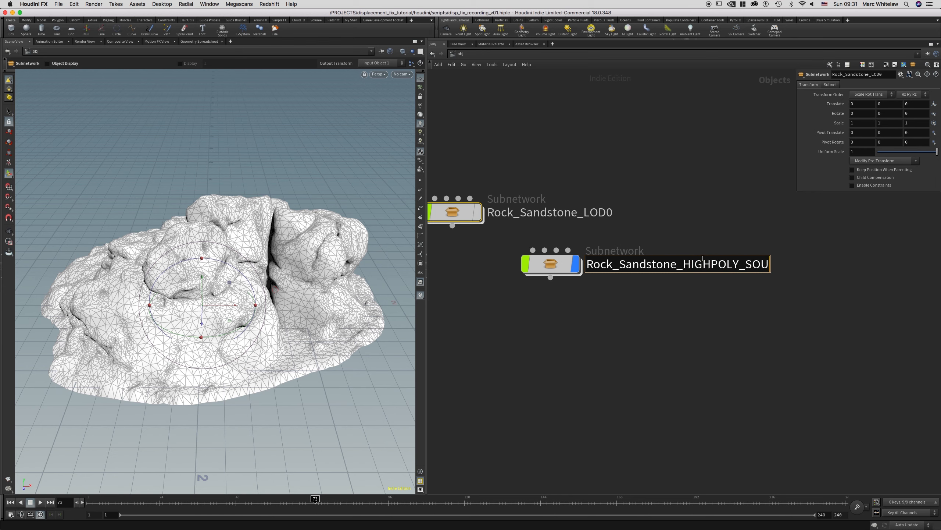
pyautogui.write('RCE')
pyautogui.click(680, 191)
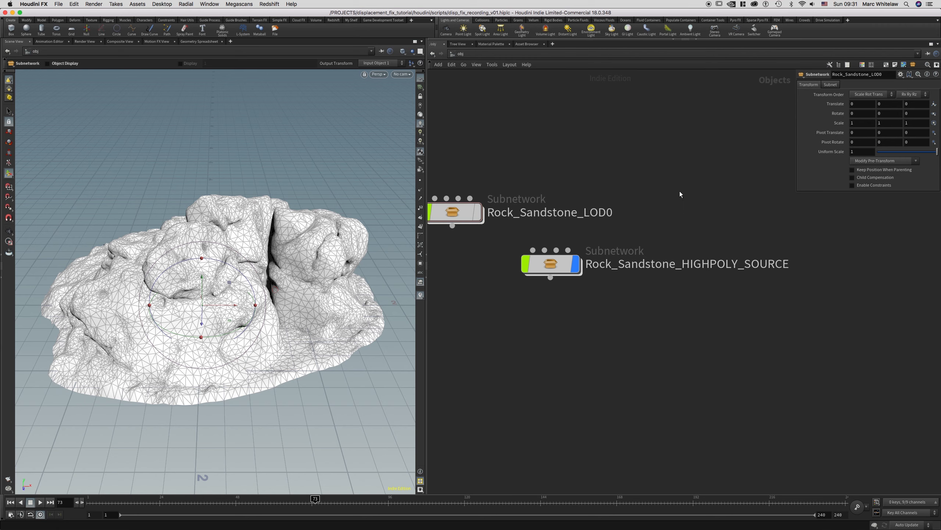
# Step: Arrange the two rock subnetworks in a column, with Rock_Sandstone_HIGHPOLY_SOURCE directly below Rock_Sandstone_LOD0
pyautogui.moveTo(680, 190); pyautogui.dragTo(670, 195, button='middle')
pyautogui.scroll(-5, 670, 197)
pyautogui.moveTo(592, 248); pyautogui.dragTo(535, 268)
pyautogui.moveTo(578, 241); pyautogui.dragTo(508, 290)
# Step: Open Asset_Geometry inside Rock_Sandstone_HIGHPOLY_SOURCE and spread its stacked file nodes apart into a row
pyautogui.doubleClick(539, 269)
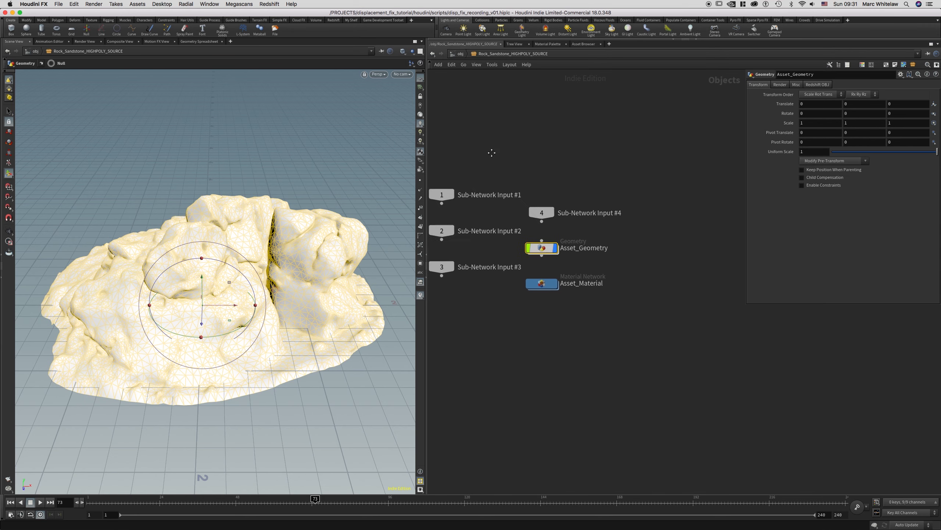
pyautogui.doubleClick(525, 239)
pyautogui.moveTo(528, 156); pyautogui.dragTo(529, 430)
pyautogui.moveTo(841, 360); pyautogui.dragTo(531, 471)
pyautogui.moveTo(622, 154); pyautogui.dragTo(582, 171, button='middle')
pyautogui.scroll(-3, 583, 172)
pyautogui.moveTo(515, 171); pyautogui.dragTo(739, 176)
pyautogui.moveTo(518, 172); pyautogui.dragTo(673, 171)
pyautogui.moveTo(519, 172); pyautogui.dragTo(629, 171)
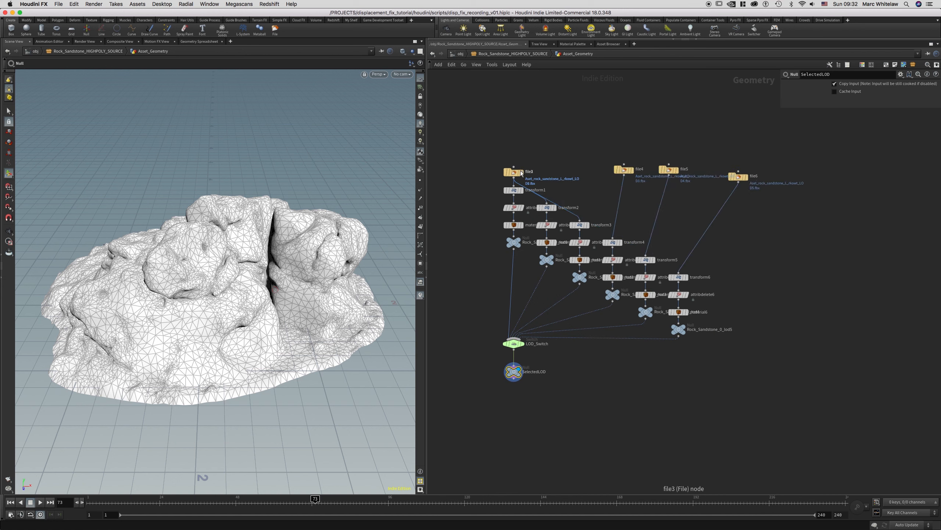
pyautogui.moveTo(514, 172); pyautogui.dragTo(488, 193)
# Step: Move the whole lod0 branch, from file1 down to its null, clear of the neighbouring LOD branches
pyautogui.scroll(5, 515, 157)
pyautogui.moveTo(540, 140); pyautogui.dragTo(450, 345)
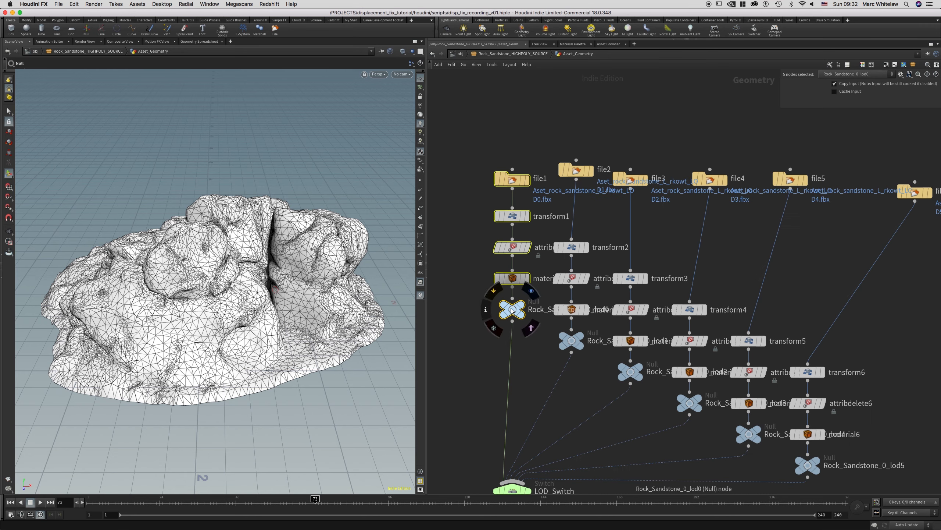
pyautogui.moveTo(513, 310); pyautogui.dragTo(468, 315)
# Step: Set the file1 node's geometry file to Aset_rock_sandstone_L_rkowt_High.fbx
pyautogui.moveTo(502, 155); pyautogui.dragTo(439, 208)
pyautogui.click(937, 94)
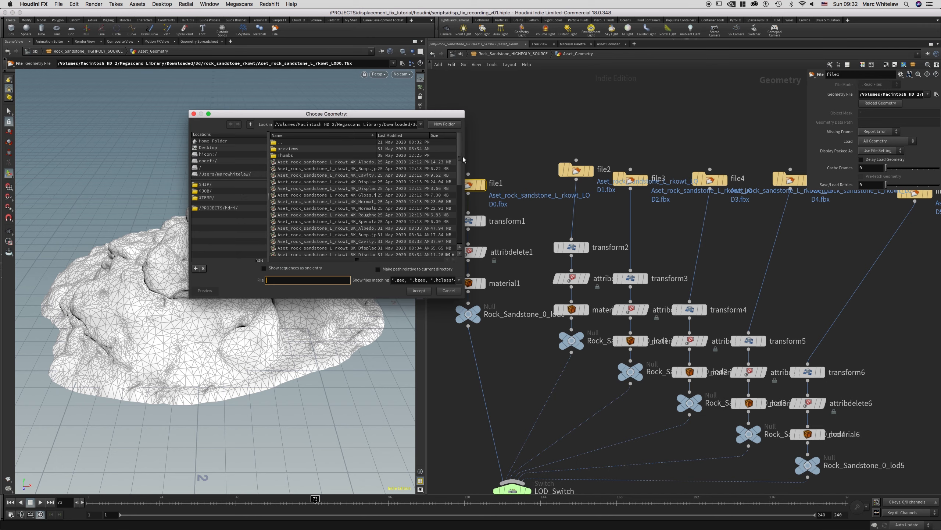
pyautogui.scroll(-6, 462, 160)
pyautogui.click(352, 202)
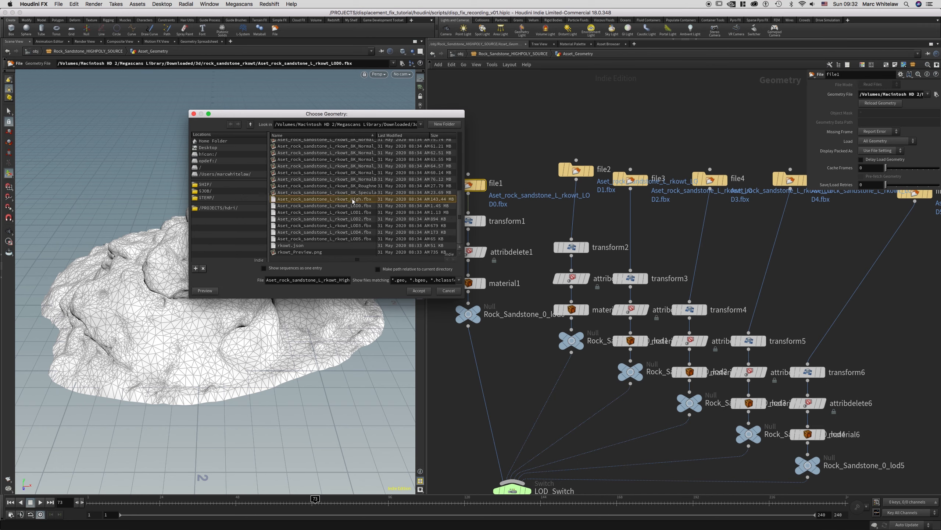
pyautogui.click(418, 291)
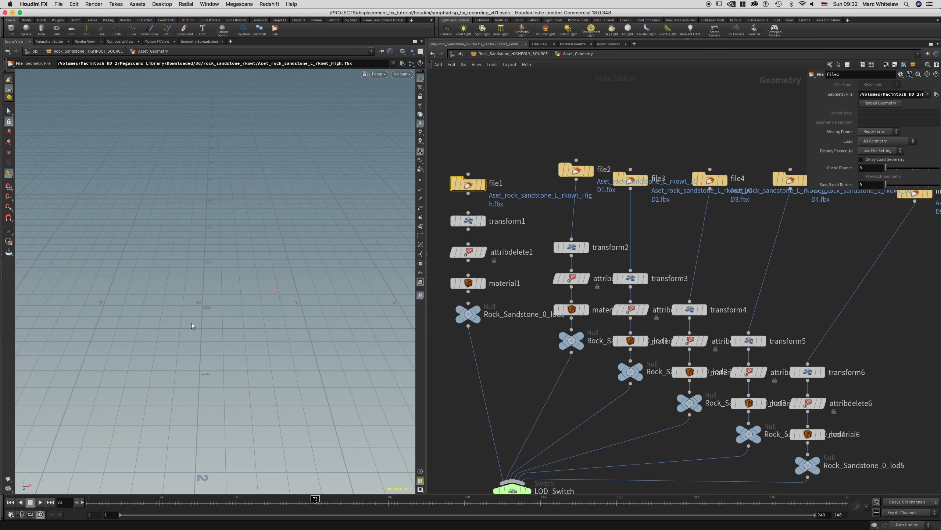
# Step: Inspect the high-poly rock's surface detail up close and from different angles
pyautogui.scroll(-5, 513, 371)
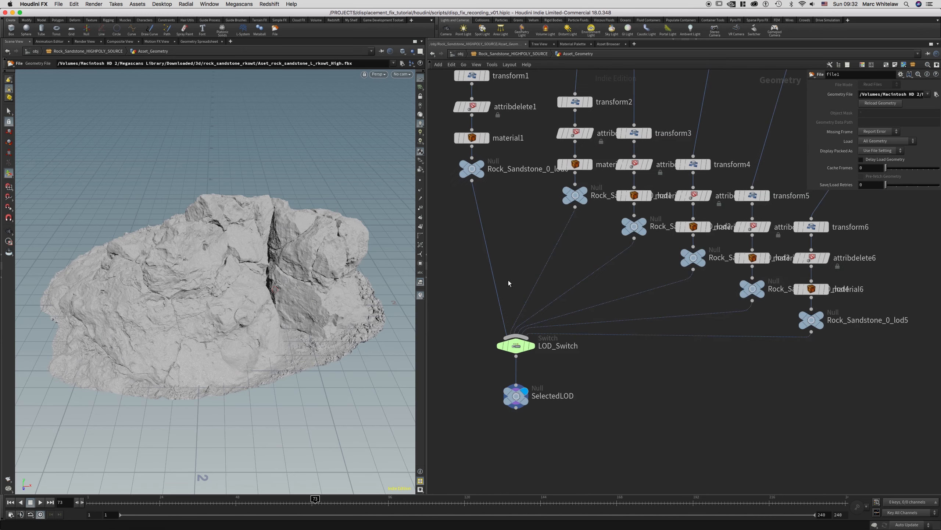
pyautogui.keyDown('alt'); pyautogui.moveTo(285, 219); pyautogui.dragTo(287, 296, button='right'); pyautogui.keyUp('alt')
pyautogui.keyDown('alt'); pyautogui.moveTo(204, 284); pyautogui.dragTo(217, 263); pyautogui.keyUp('alt')
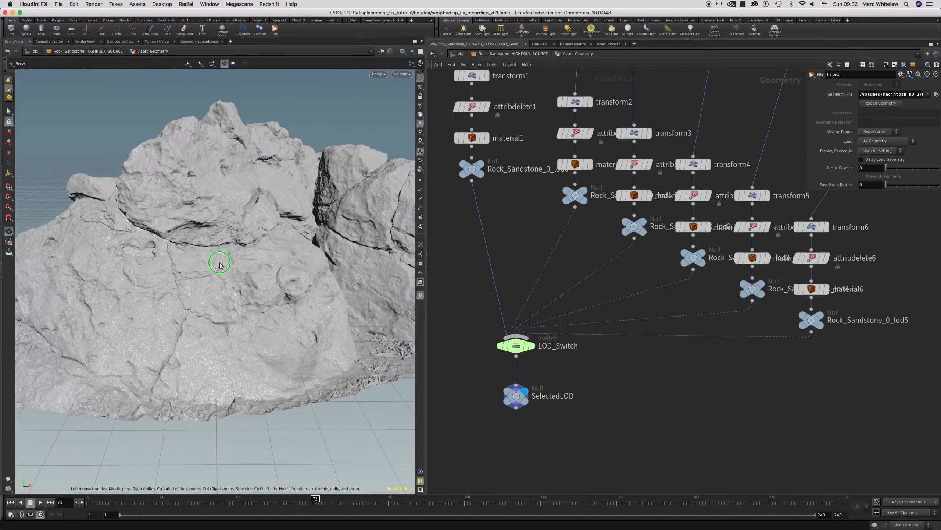
pyautogui.keyDown('alt'); pyautogui.moveTo(217, 263); pyautogui.dragTo(200, 271, button='right'); pyautogui.keyUp('alt')
pyautogui.keyDown('alt'); pyautogui.moveTo(207, 274); pyautogui.dragTo(229, 271); pyautogui.keyUp('alt')
pyautogui.keyDown('alt'); pyautogui.moveTo(229, 271); pyautogui.dragTo(232, 280, button='right'); pyautogui.keyUp('alt')
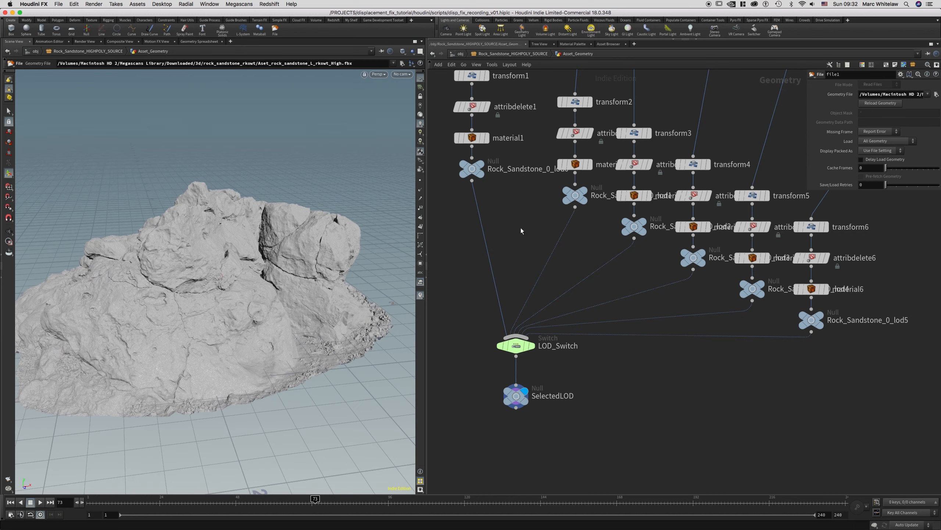
pyautogui.moveTo(528, 228); pyautogui.dragTo(569, 314, button='middle')
# Step: Return to the object level and compare the LOD0 and high-poly rocks by toggling each one's display
pyautogui.click(460, 54)
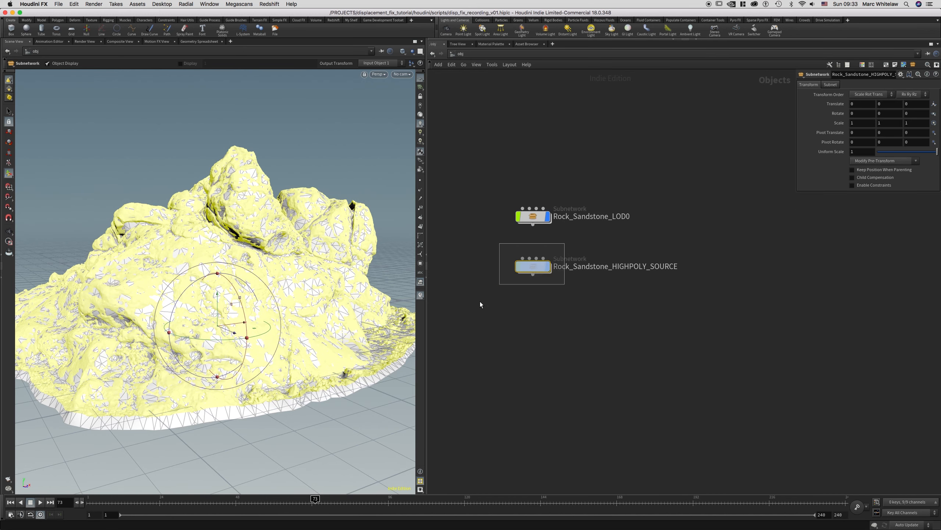
pyautogui.click(545, 216)
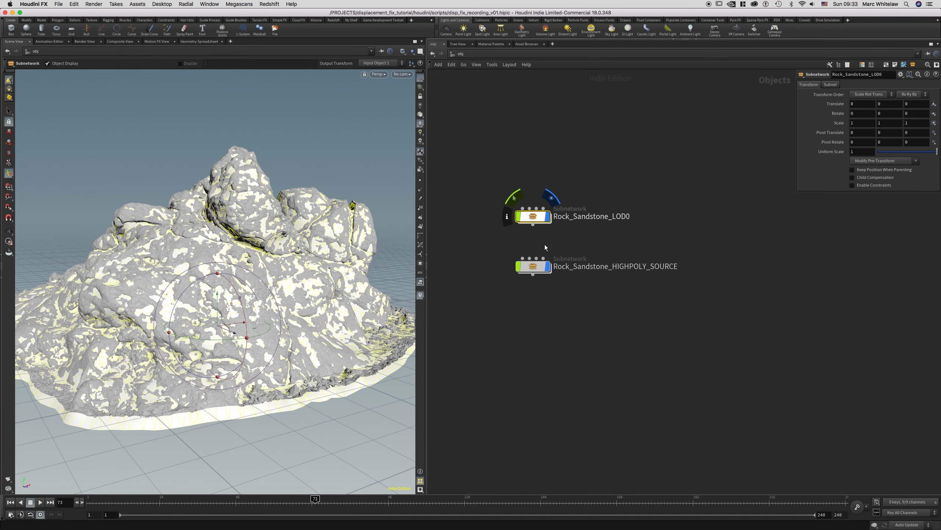
pyautogui.click(546, 216)
pyautogui.click(548, 268)
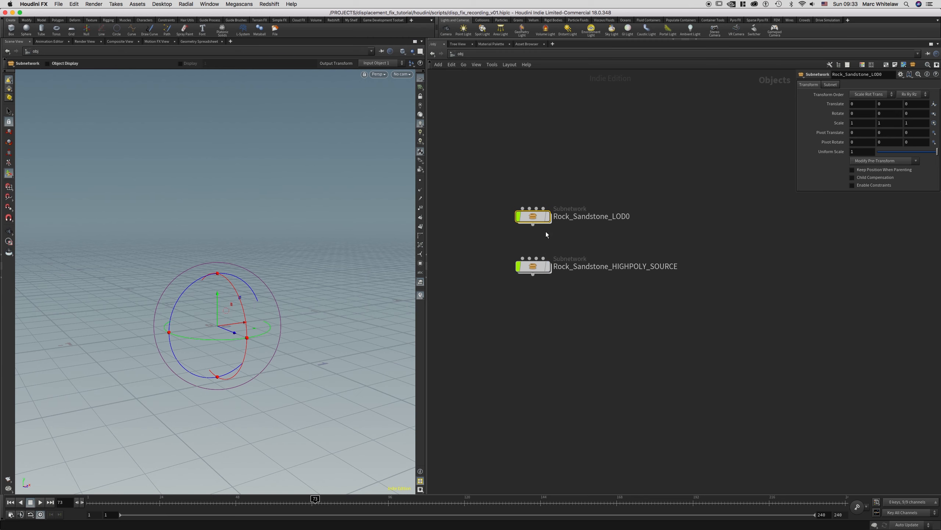
pyautogui.click(547, 266)
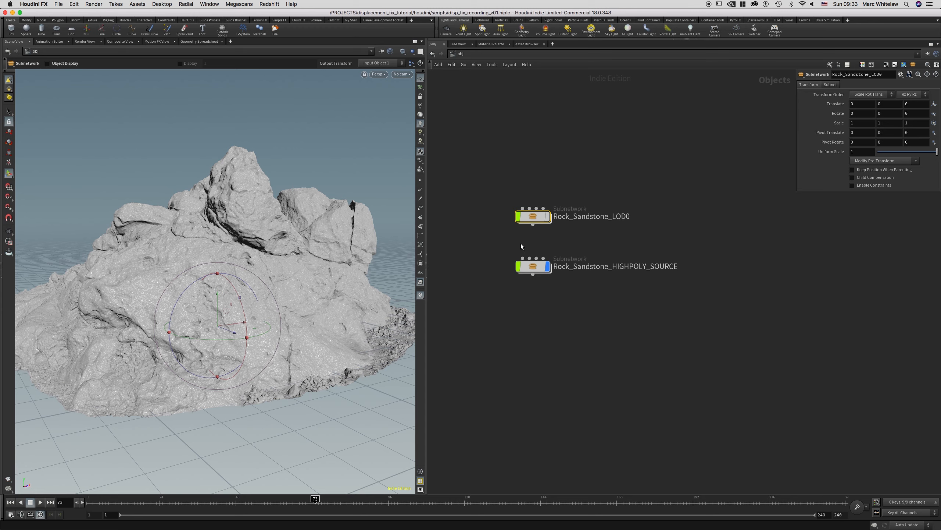
# Step: Reopen the Asset_Geometry network inside Rock_Sandstone_HIGHPOLY_SOURCE
pyautogui.doubleClick(533, 266)
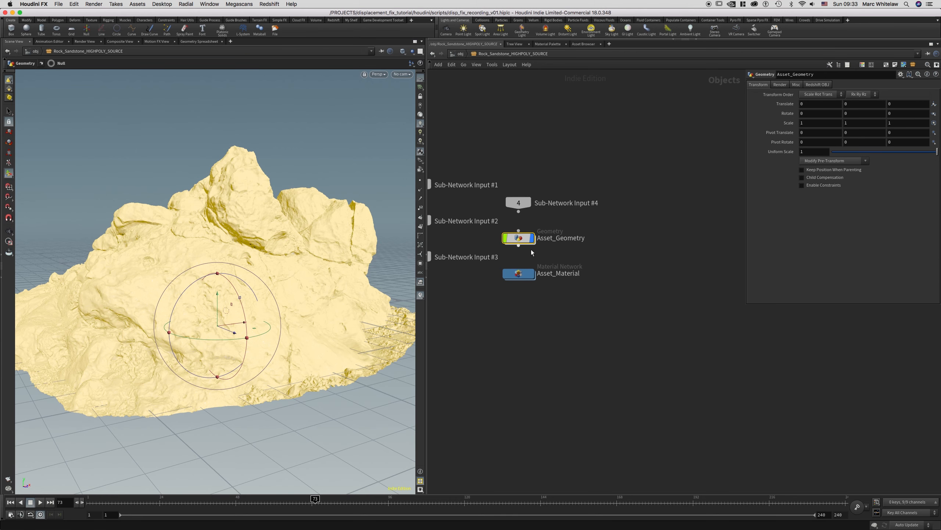
pyautogui.click(460, 53)
pyautogui.doubleClick(533, 266)
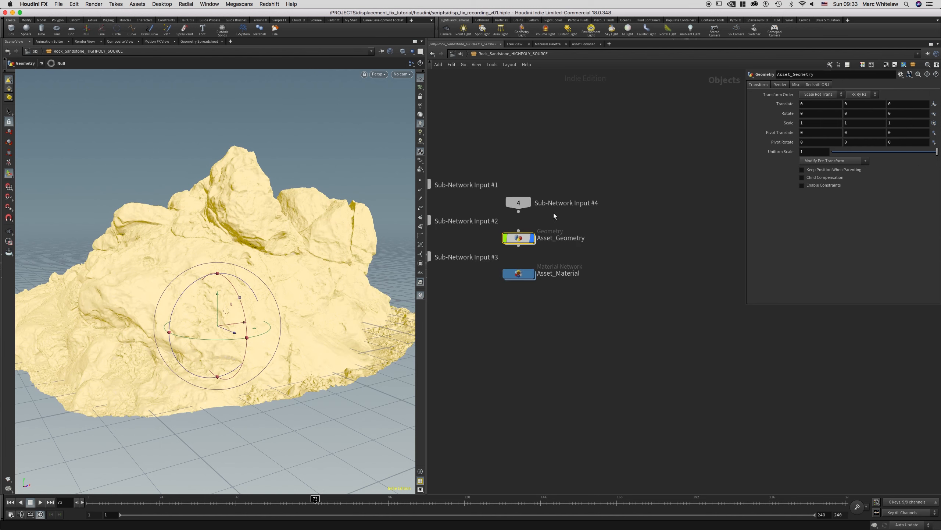
pyautogui.doubleClick(519, 238)
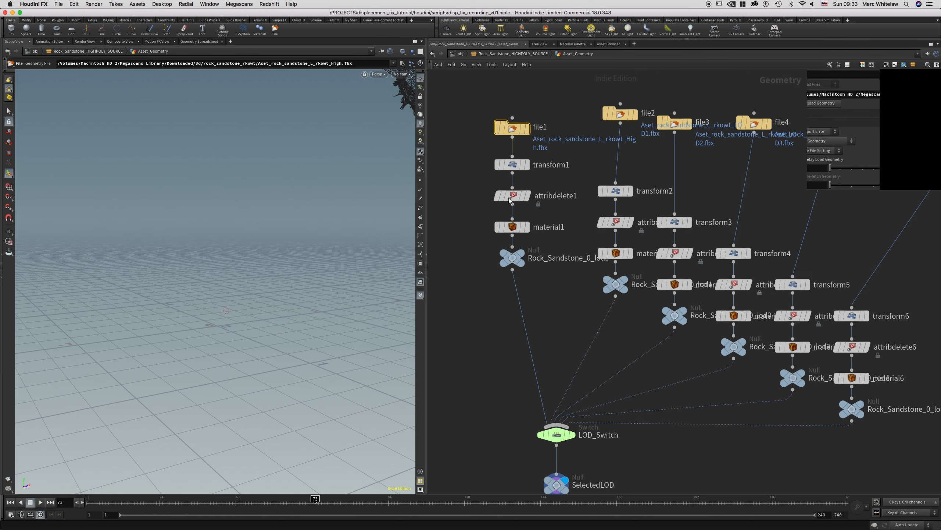
# Step: Move the file1 node up to leave space below it and nudge transform1 slightly upward
pyautogui.moveTo(459, 202); pyautogui.dragTo(577, 306, button='middle')
pyautogui.moveTo(533, 243); pyautogui.dragTo(485, 231, button='middle')
pyautogui.moveTo(613, 188); pyautogui.dragTo(590, 175)
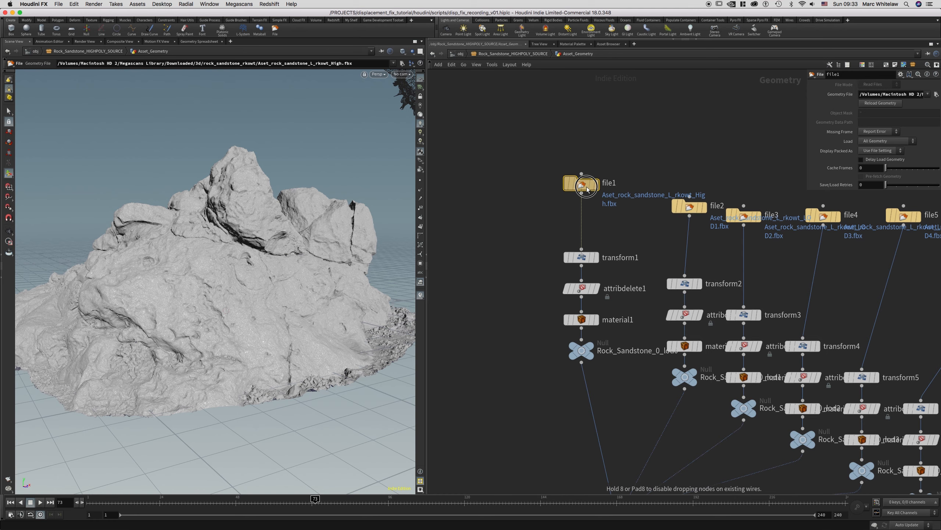
pyautogui.click(571, 256)
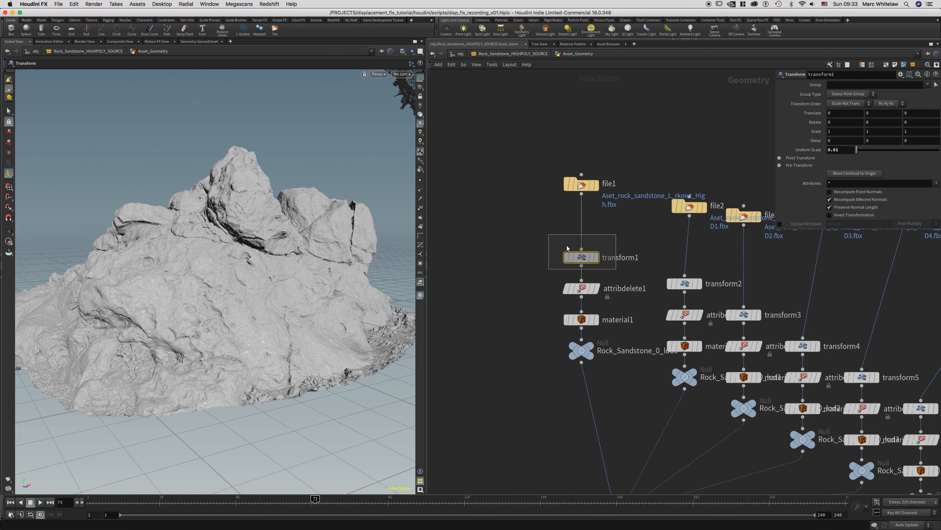
pyautogui.moveTo(580, 250)
pyautogui.mouseDown()
pyautogui.moveTo(562, 241)
pyautogui.moveTo(580, 246)
pyautogui.mouseUp()
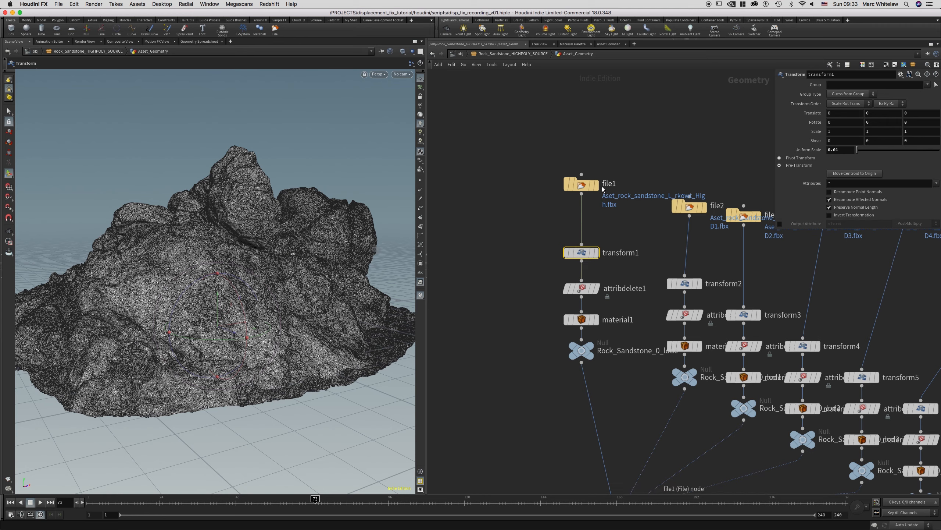
# Step: Display the file1 node's unscaled geometry and frame the whole rock in the viewport
pyautogui.click(581, 185)
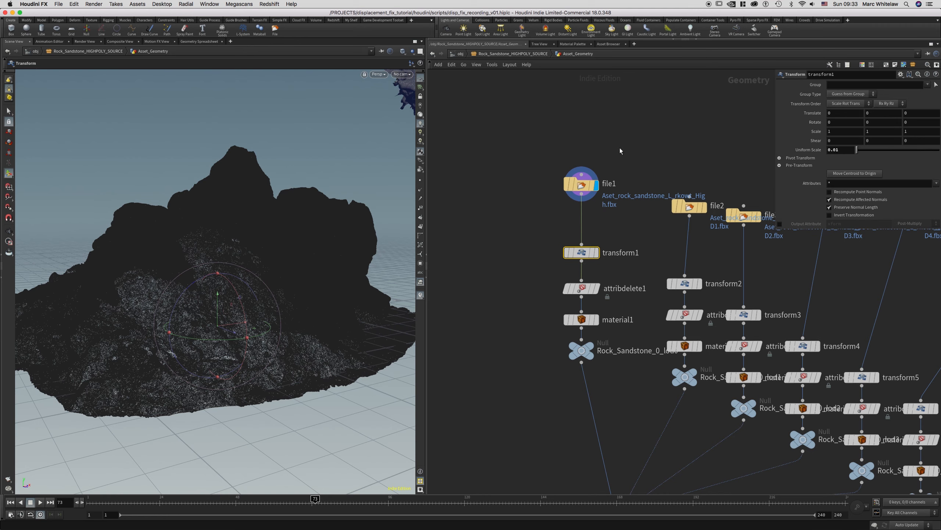
pyautogui.press('f')
pyautogui.moveTo(273, 217); pyautogui.dragTo(316, 361)
pyautogui.moveTo(315, 362); pyautogui.dragTo(387, 319, button='right')
pyautogui.moveTo(389, 316); pyautogui.dragTo(256, 313, button='right')
pyautogui.moveTo(256, 313); pyautogui.dragTo(289, 323, button='middle')
pyautogui.moveTo(289, 323); pyautogui.dragTo(287, 260)
pyautogui.press('Return')
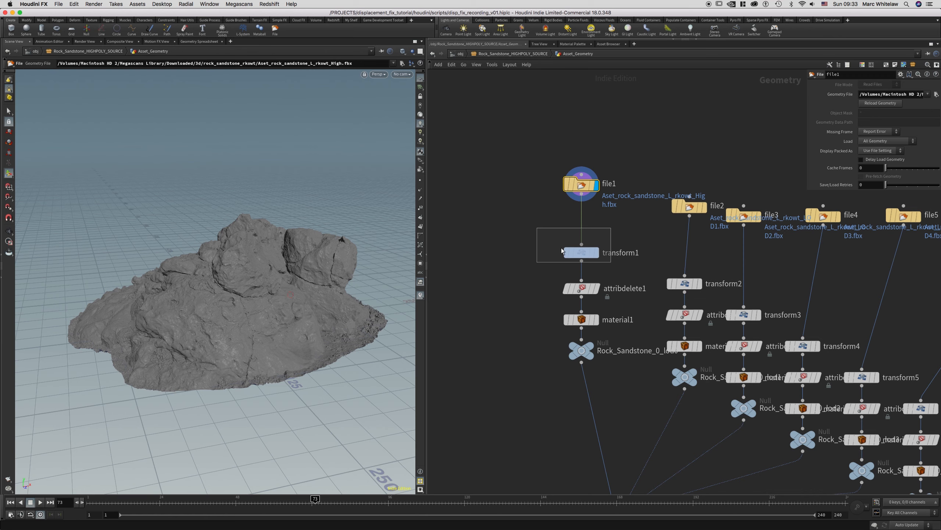
pyautogui.click(566, 253)
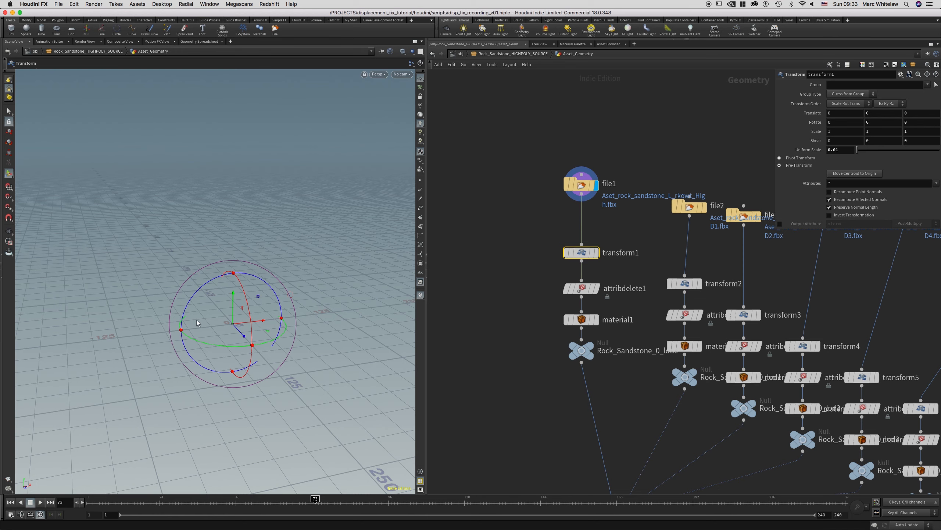
pyautogui.moveTo(228, 325); pyautogui.dragTo(265, 313)
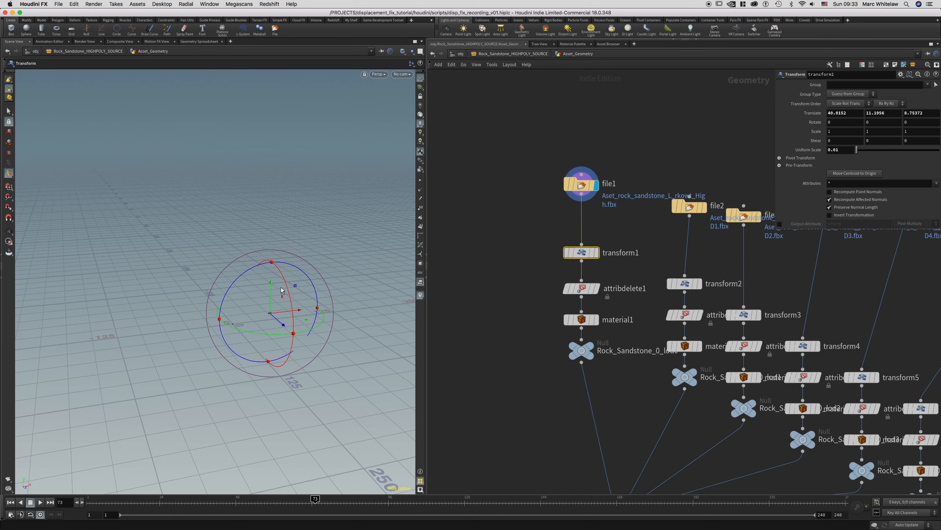
pyautogui.hotkey('ctrl', 'z')
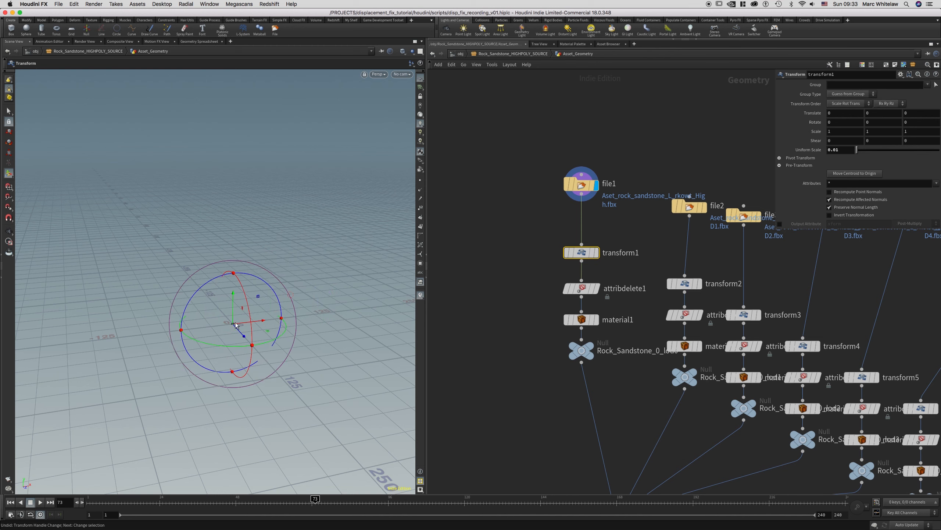
# Step: Inspect the mesh density of file1's high-poly rock up close and check the node's point and polygon counts
pyautogui.click(581, 184)
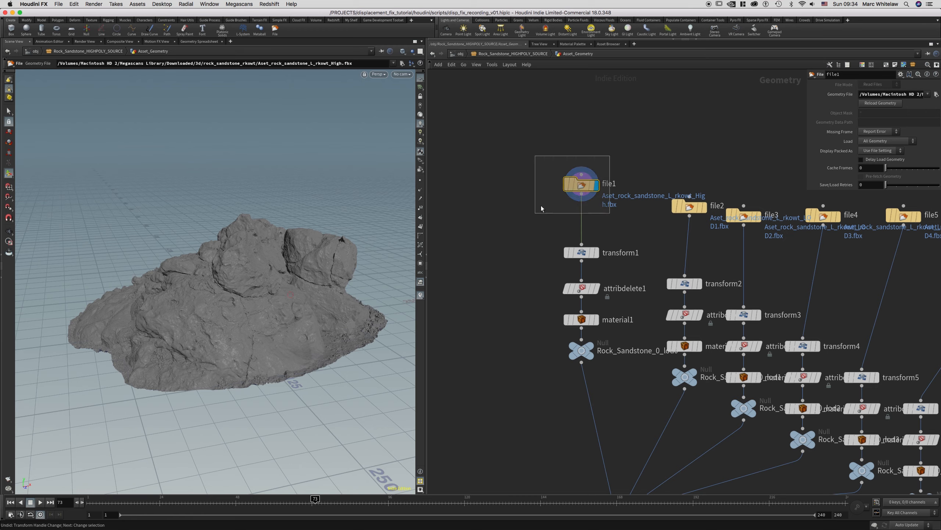
pyautogui.press('Escape')
pyautogui.moveTo(246, 297); pyautogui.dragTo(242, 265)
pyautogui.moveTo(243, 265); pyautogui.dragTo(402, 251, button='right')
pyautogui.moveTo(249, 292); pyautogui.dragTo(281, 279, button='right')
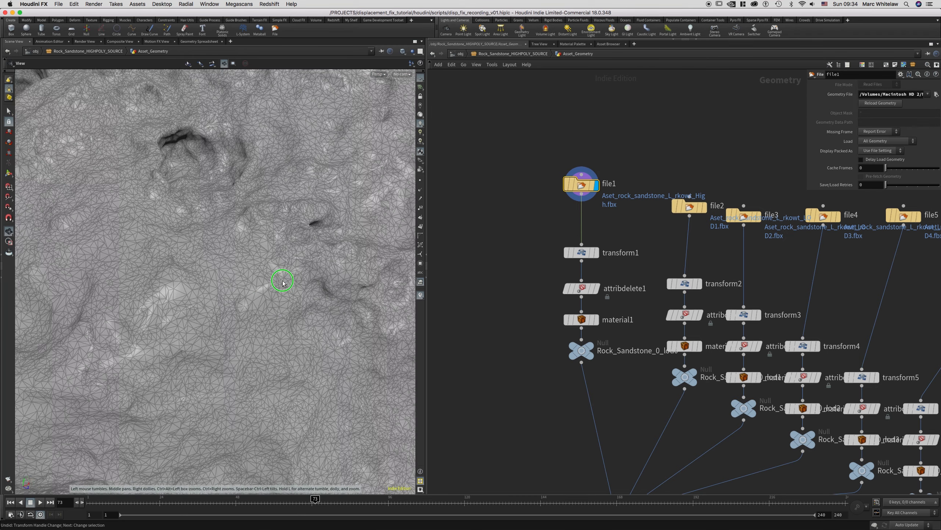
pyautogui.moveTo(281, 279); pyautogui.dragTo(242, 294)
pyautogui.moveTo(242, 295); pyautogui.dragTo(183, 297, button='right')
pyautogui.moveTo(183, 297); pyautogui.dragTo(245, 286)
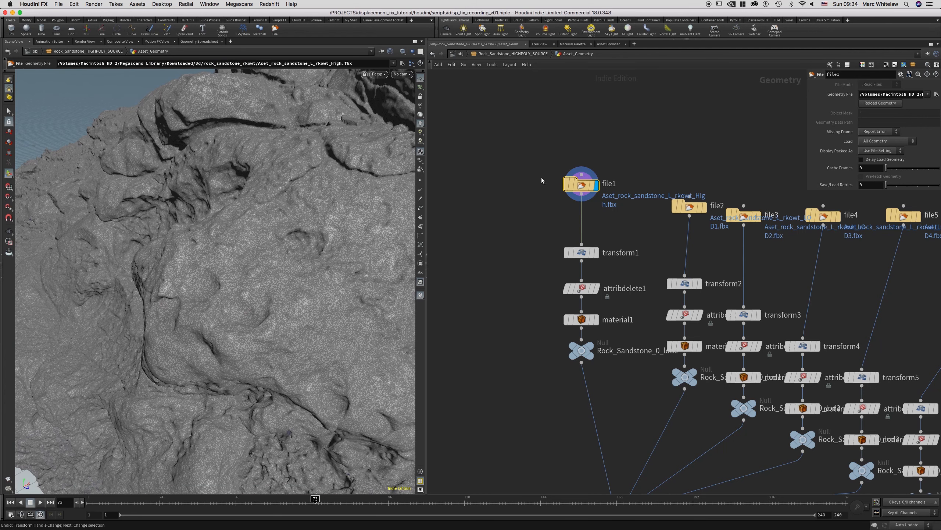
pyautogui.middleClick(582, 188)
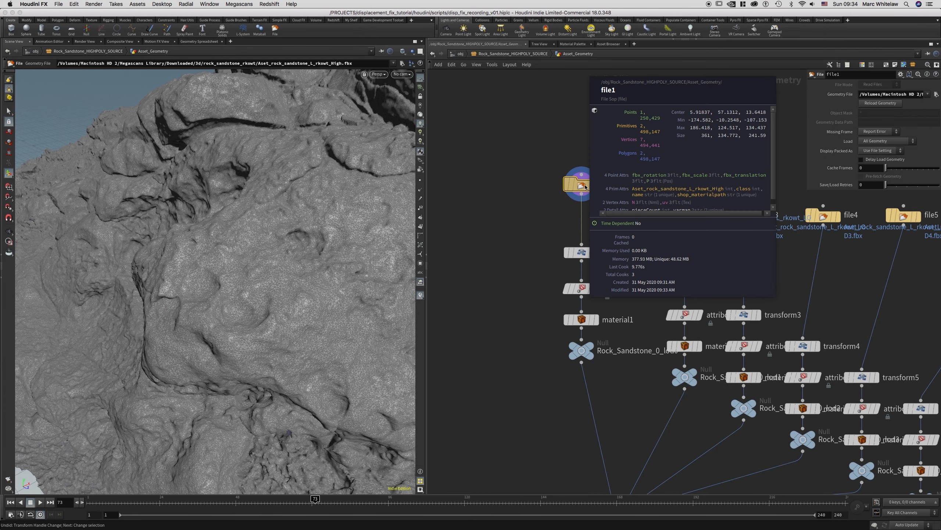
pyautogui.press('Escape')
# Step: Examine the overall shape and sculpted detail of the high-poly rock from several angles
pyautogui.moveTo(258, 272)
pyautogui.mouseDown()
pyautogui.moveTo(242, 267)
pyautogui.moveTo(246, 284)
pyautogui.mouseUp()
pyautogui.moveTo(247, 283); pyautogui.dragTo(232, 283, button='right')
pyautogui.moveTo(232, 283); pyautogui.dragTo(303, 236)
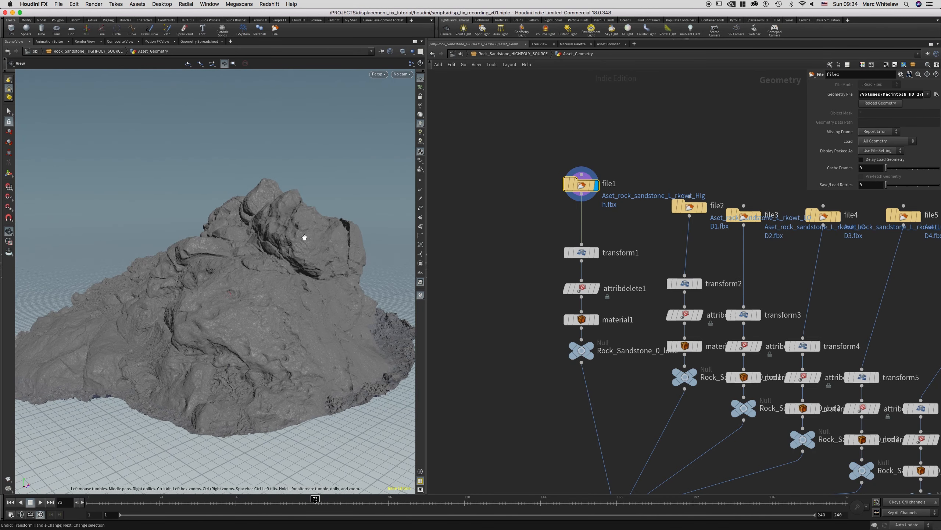
pyautogui.press('space')
pyautogui.moveTo(223, 282)
pyautogui.mouseDown()
pyautogui.moveTo(269, 295)
pyautogui.moveTo(233, 296)
pyautogui.mouseUp()
pyautogui.moveTo(233, 297); pyautogui.dragTo(246, 311, button='right')
pyautogui.moveTo(245, 311); pyautogui.dragTo(163, 292)
pyautogui.moveTo(163, 291); pyautogui.dragTo(315, 274, button='right')
pyautogui.moveTo(315, 274); pyautogui.dragTo(217, 233)
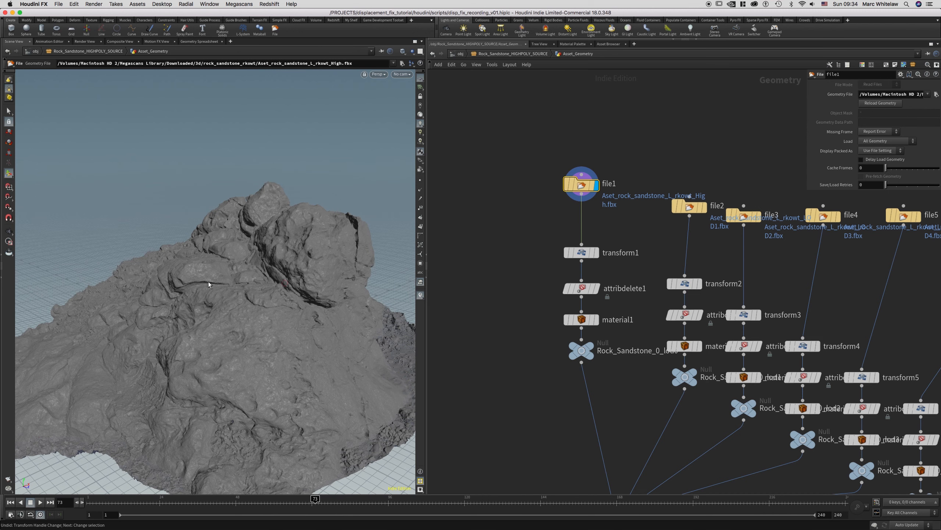
# Step: Add a Convert node beside the file1 branch and connect file1's output to it
pyautogui.moveTo(540, 143); pyautogui.dragTo(562, 174, button='middle')
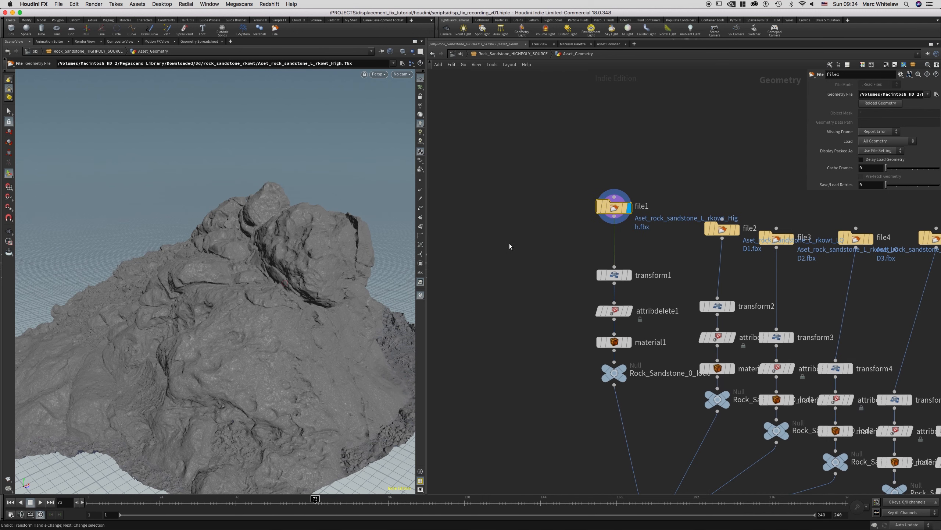
pyautogui.press('Tab')
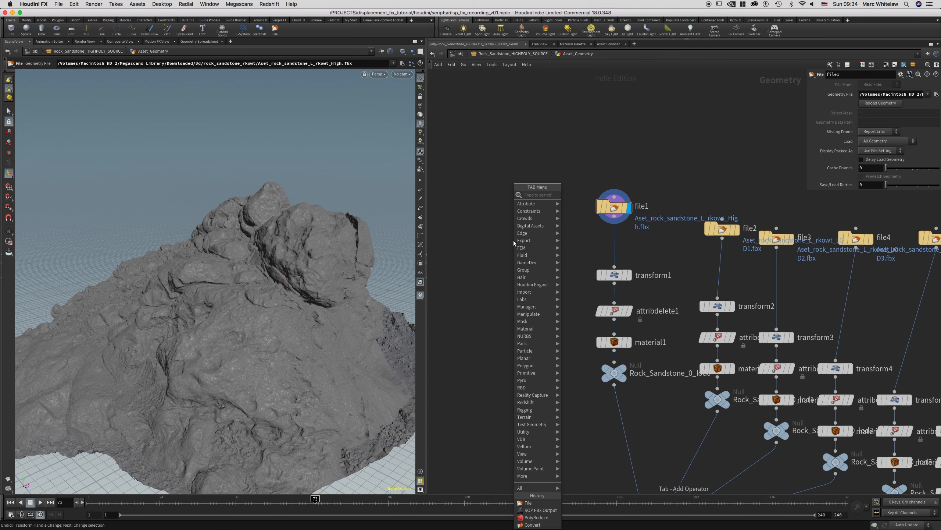
pyautogui.write('cover')
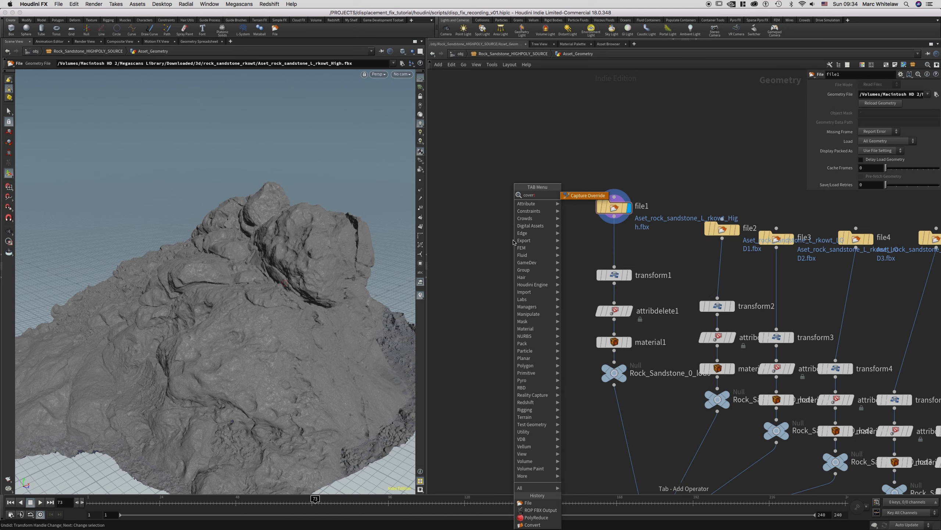
pyautogui.press('BackSpace')
pyautogui.press('BackSpace')
pyautogui.press('BackSpace')
pyautogui.write('nv')
pyautogui.press('Return')
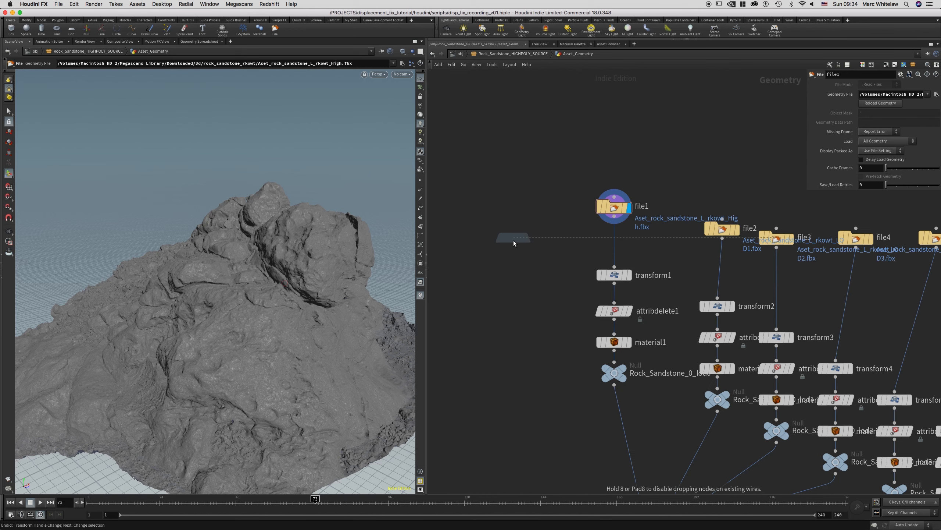
pyautogui.click(530, 253)
pyautogui.moveTo(522, 245); pyautogui.dragTo(614, 216)
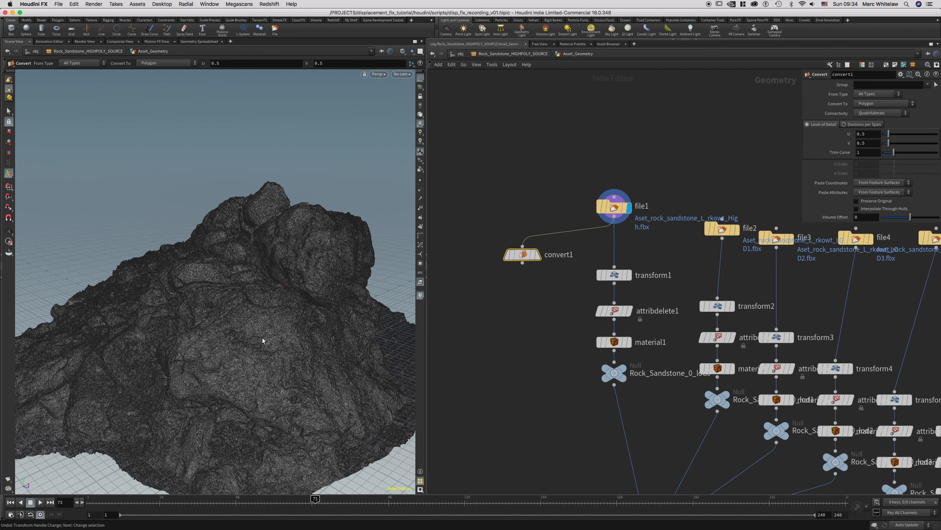
# Step: Display the convert1 node's output and shift the node slightly away from the file1 branch
pyautogui.click(538, 255)
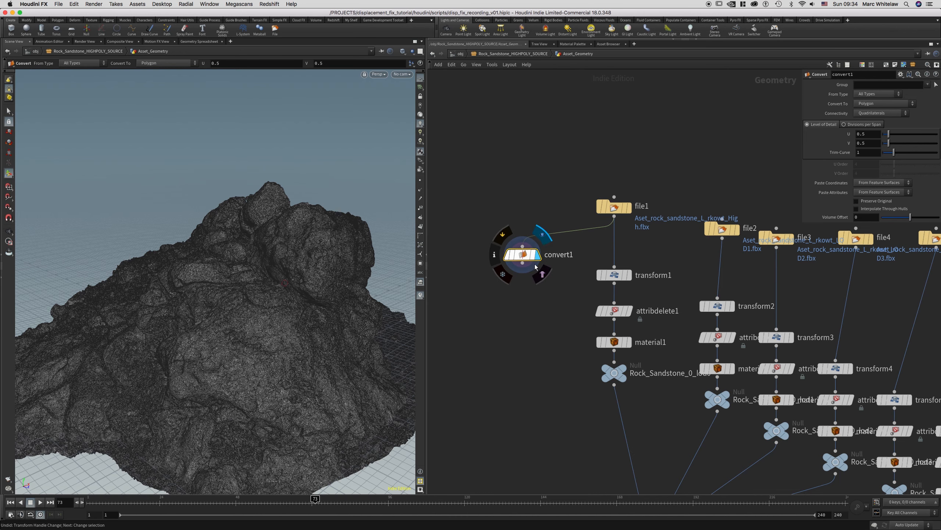
pyautogui.moveTo(522, 255)
pyautogui.mouseDown()
pyautogui.moveTo(519, 243)
pyautogui.moveTo(509, 248)
pyautogui.mouseUp()
pyautogui.moveTo(472, 219); pyautogui.dragTo(543, 194, button='middle')
pyautogui.moveTo(509, 249)
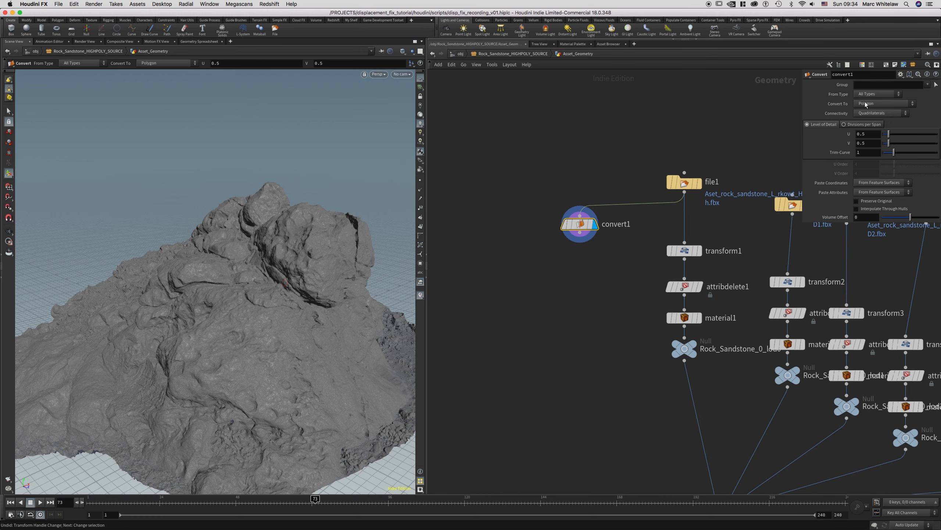
# Step: Add a PolyReduce node below convert1
pyautogui.scroll(2, 545, 220)
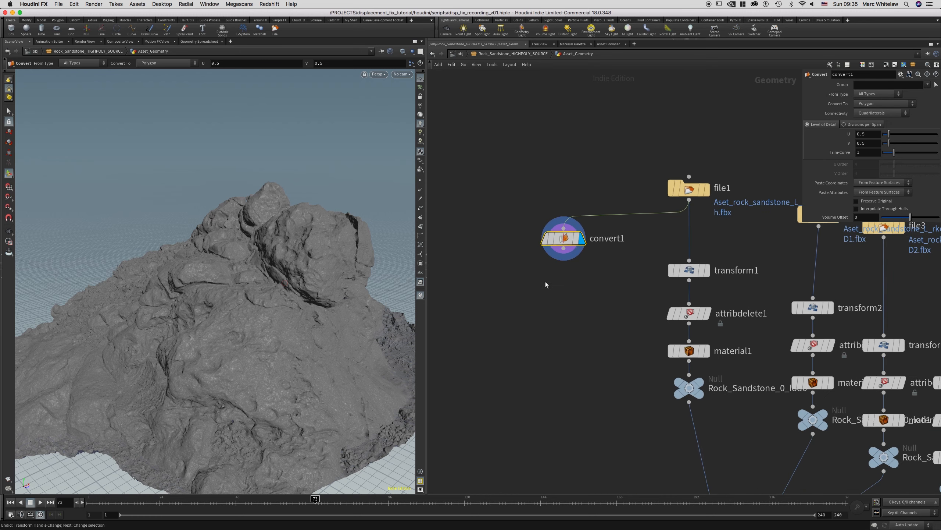
pyautogui.press('Tab')
pyautogui.write('poly')
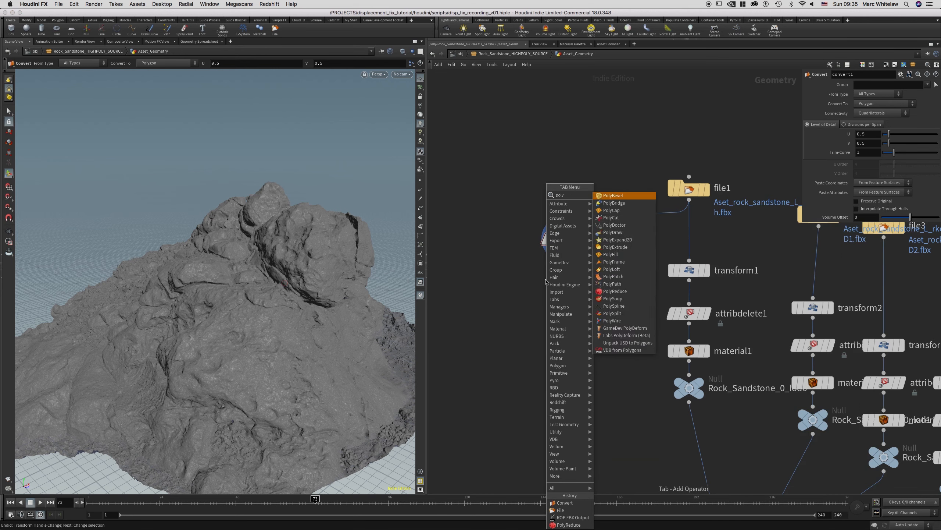
pyautogui.write('red')
pyautogui.press('Return')
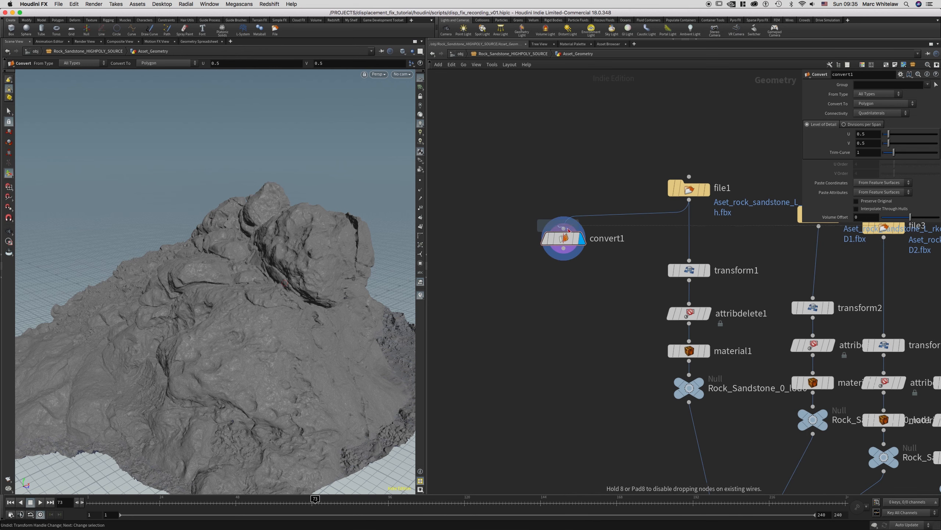
pyautogui.click(544, 273)
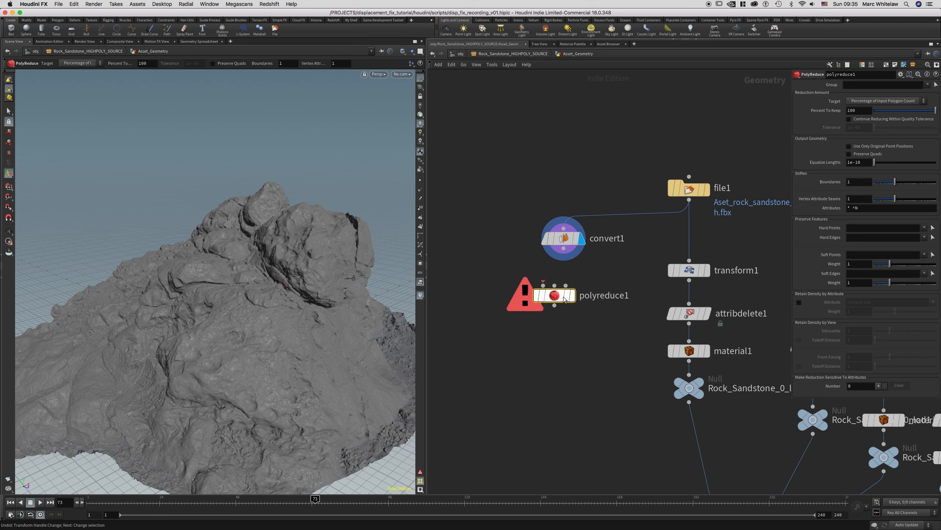
# Step: Set polyreduce1 to keep 50 percent, continue reducing within quality tolerance, and use only original point positions
pyautogui.click(857, 111)
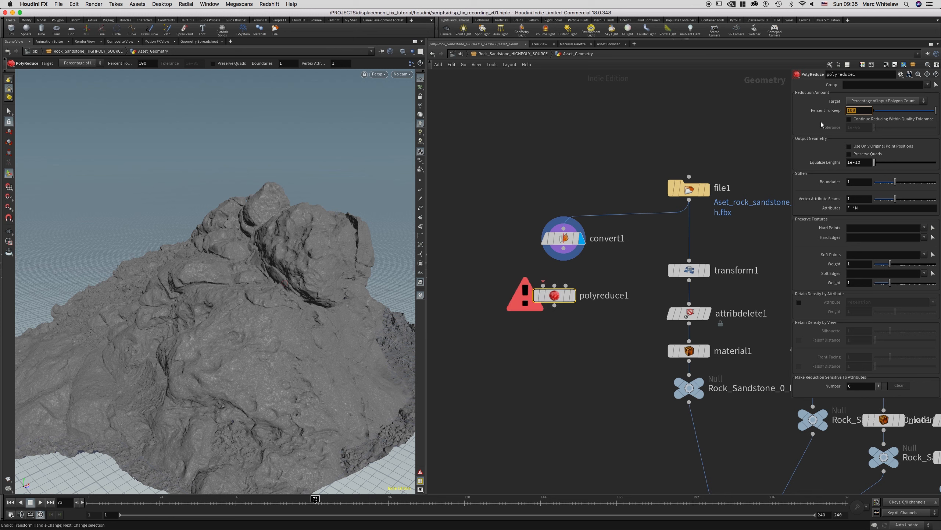
pyautogui.write('50')
pyautogui.press('Return')
pyautogui.click(860, 120)
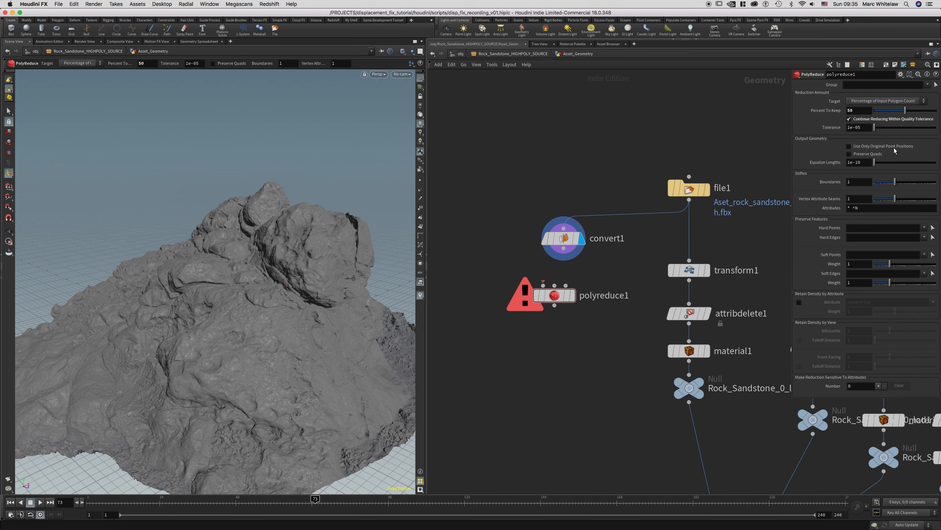
pyautogui.click(859, 148)
# Step: Examine the triangle density of the unreduced rock mesh up close and from a distance
pyautogui.keyDown('alt'); pyautogui.moveTo(275, 248); pyautogui.dragTo(343, 236, button='right'); pyautogui.keyUp('alt')
pyautogui.keyDown('alt'); pyautogui.moveTo(301, 268); pyautogui.dragTo(301, 245); pyautogui.keyUp('alt')
pyautogui.keyDown('alt'); pyautogui.moveTo(302, 245); pyautogui.dragTo(383, 252, button='right'); pyautogui.keyUp('alt')
pyautogui.keyDown('alt'); pyautogui.moveTo(382, 252); pyautogui.dragTo(286, 237); pyautogui.keyUp('alt')
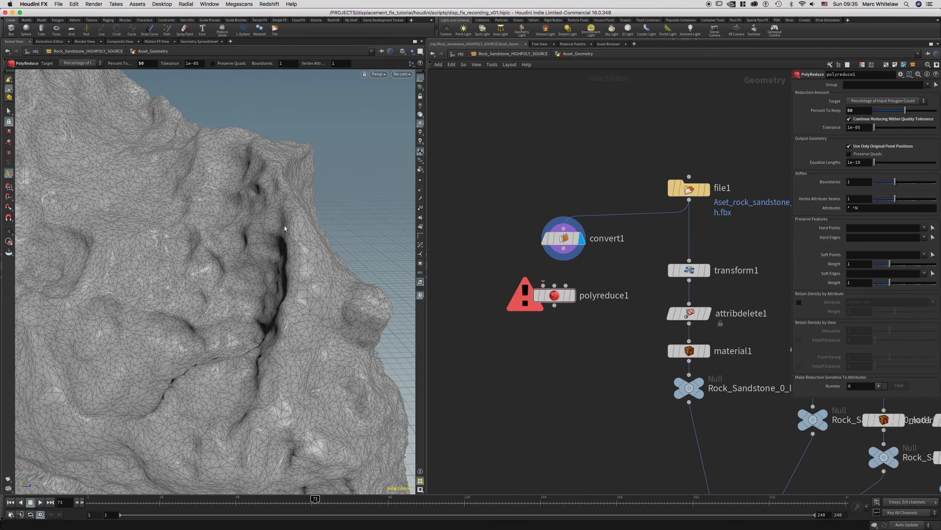
pyautogui.keyDown('alt'); pyautogui.moveTo(245, 298); pyautogui.dragTo(200, 287, button='right'); pyautogui.keyUp('alt')
pyautogui.keyDown('alt'); pyautogui.moveTo(200, 287); pyautogui.dragTo(183, 310); pyautogui.keyUp('alt')
pyautogui.keyDown('alt'); pyautogui.moveTo(183, 311); pyautogui.dragTo(248, 263, button='middle'); pyautogui.keyUp('alt')
pyautogui.keyDown('alt'); pyautogui.moveTo(248, 263); pyautogui.dragTo(231, 337, button='right'); pyautogui.keyUp('alt')
pyautogui.keyDown('alt'); pyautogui.moveTo(231, 337); pyautogui.dragTo(294, 261, button='middle'); pyautogui.keyUp('alt')
pyautogui.keyDown('alt'); pyautogui.moveTo(294, 261); pyautogui.dragTo(273, 304, button='right'); pyautogui.keyUp('alt')
pyautogui.keyDown('alt'); pyautogui.moveTo(274, 305); pyautogui.dragTo(226, 261); pyautogui.keyUp('alt')
# Step: Connect convert1 to the first input of polyreduce1 with its display on, and compare both nodes' geometry counts
pyautogui.moveTo(543, 286); pyautogui.dragTo(563, 248)
pyautogui.moveTo(575, 300)
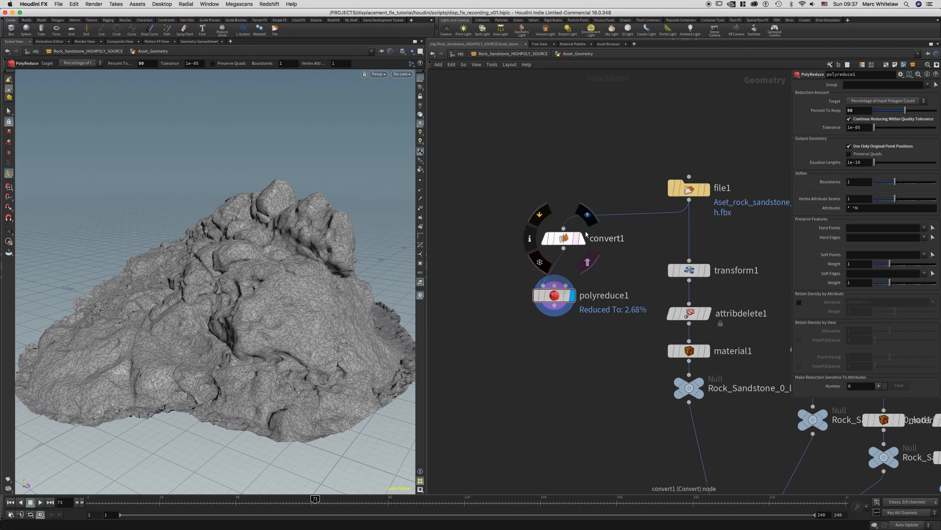
pyautogui.middleClick(567, 239)
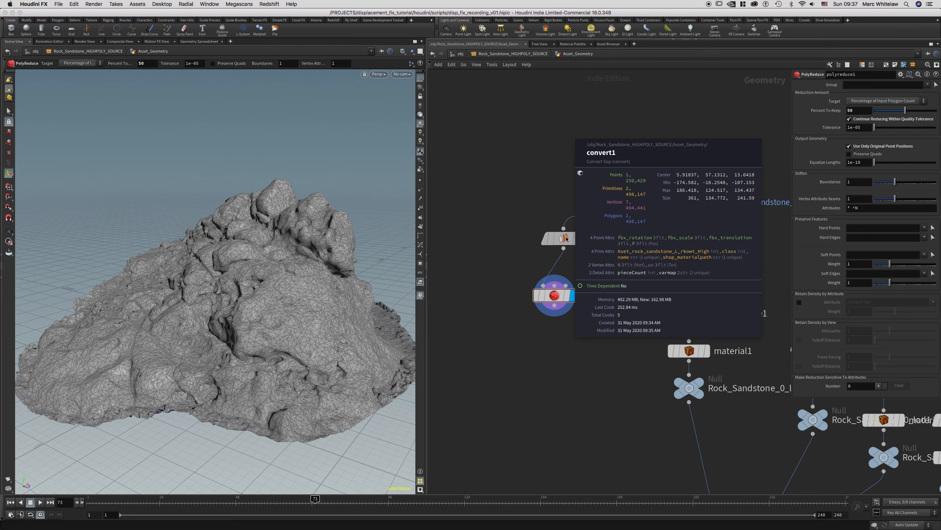
pyautogui.middleClick(557, 296)
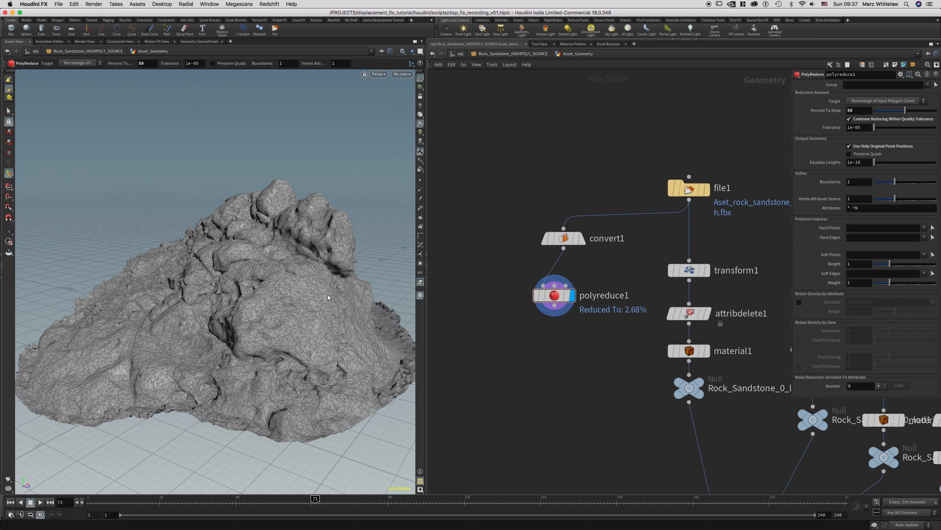
# Step: Add a ROP FBX Output node below polyreduce1 and connect polyreduce1's output to it
pyautogui.moveTo(544, 352); pyautogui.dragTo(551, 333, button='middle')
pyautogui.scroll(-1, 551, 327)
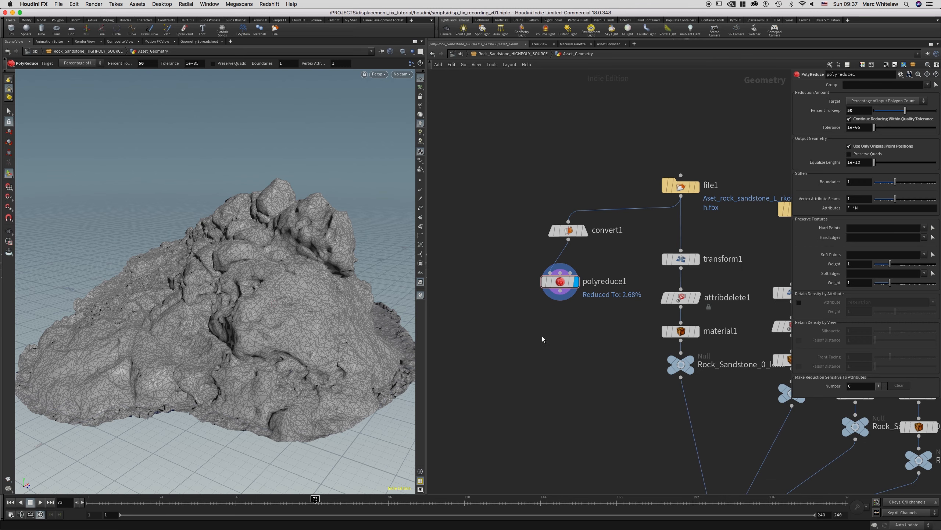
pyautogui.press('Tab')
pyautogui.write('fbx')
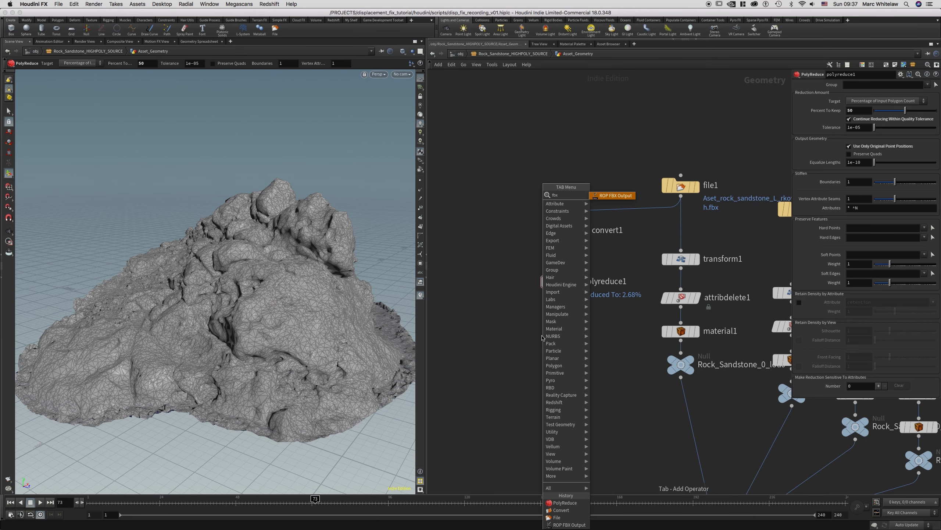
pyautogui.press('Return')
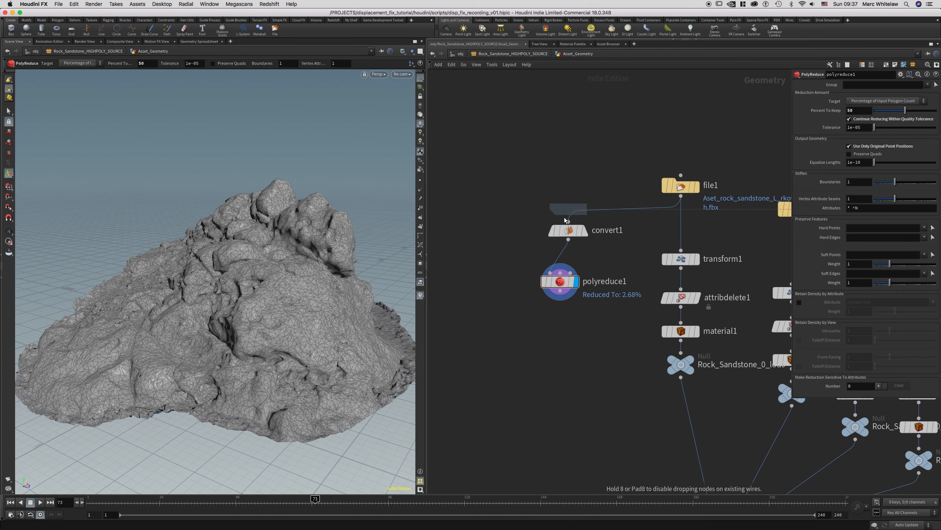
pyautogui.click(547, 335)
pyautogui.moveTo(560, 293); pyautogui.dragTo(547, 326)
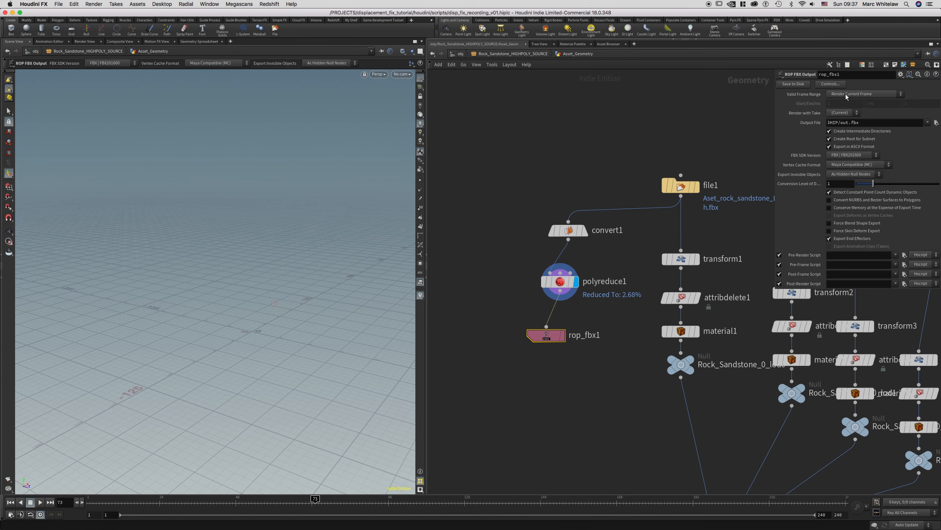
# Step: Set the rop_fbx1 output file to $JOB/geo/Lowpoly_LOD00_v01.fbx
pyautogui.doubleClick(870, 122)
pyautogui.press('BackSpace')
pyautogui.click(937, 123)
pyautogui.click(221, 191)
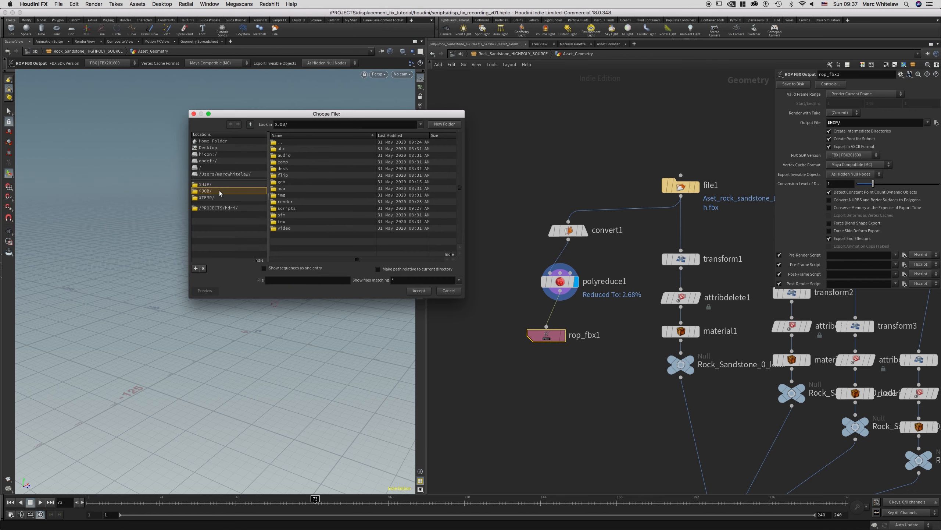
pyautogui.doubleClick(283, 183)
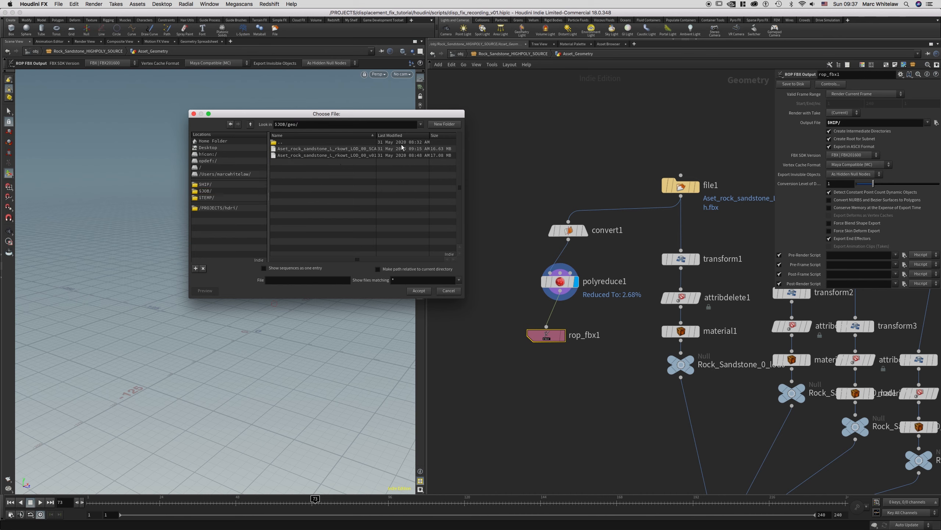
pyautogui.moveTo(376, 135); pyautogui.dragTo(420, 136)
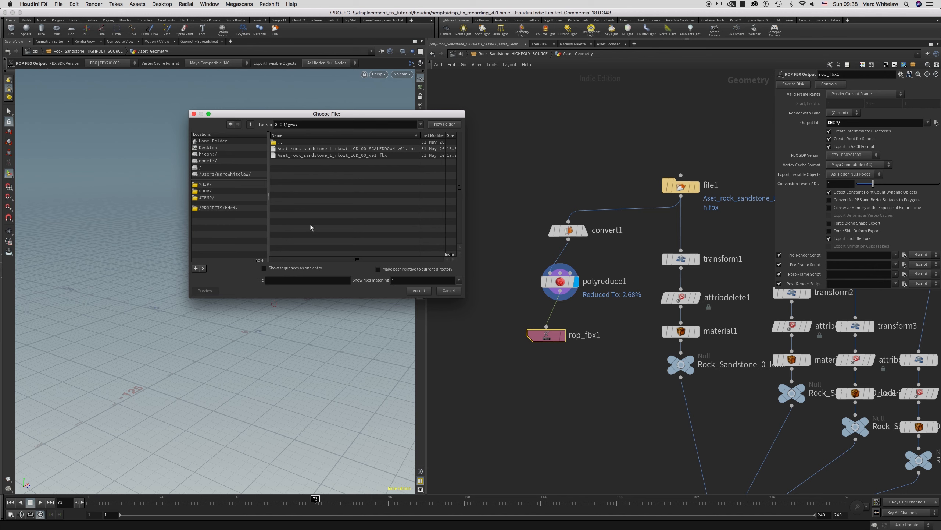
pyautogui.click(288, 281)
pyautogui.write('Low_poly_LOD00_v01.fbx')
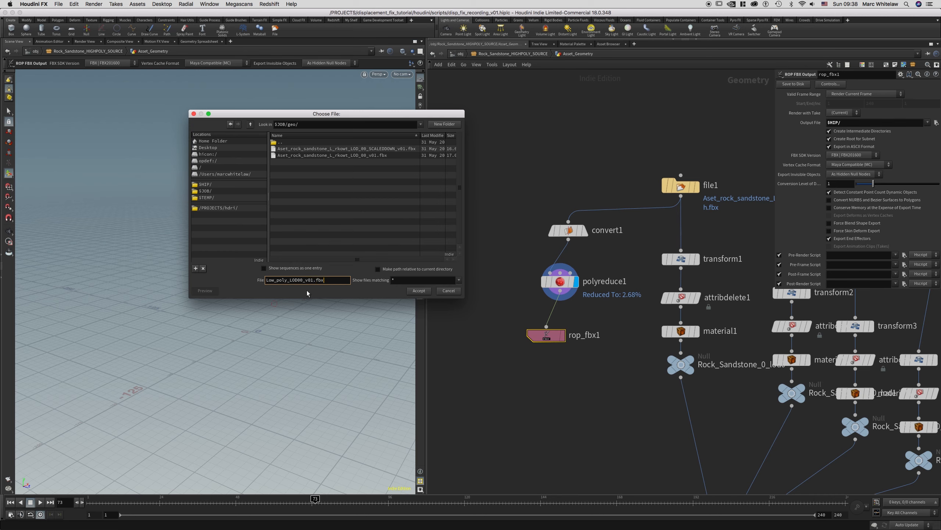
pyautogui.click(276, 281)
pyautogui.press('BackSpace')
pyautogui.click(418, 291)
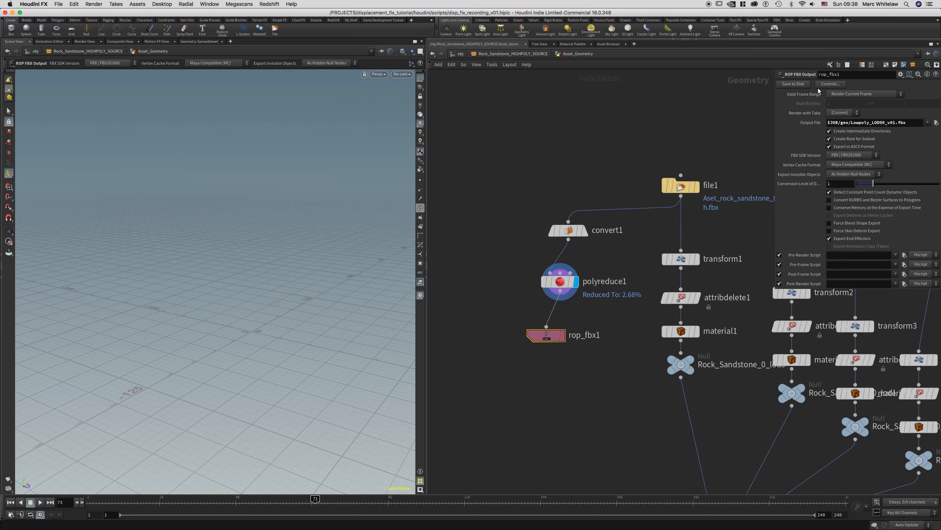
# Step: Export the reduced rock mesh from rop_fbx1 to disk and check for Lowpoly_LOD00_v01.fbx in the project's geo folder in Finder
pyautogui.click(794, 86)
pyautogui.click(302, 500)
pyautogui.moveTo(309, 526)
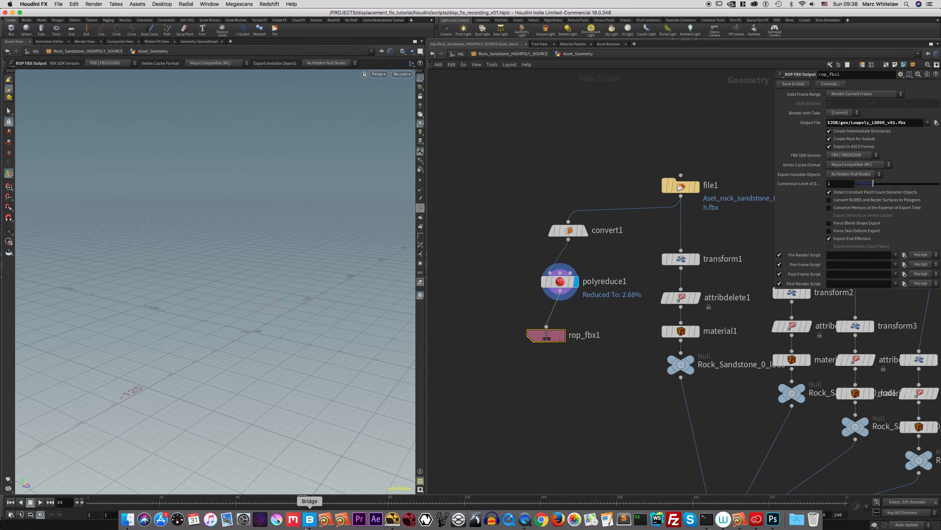
pyautogui.click(128, 519)
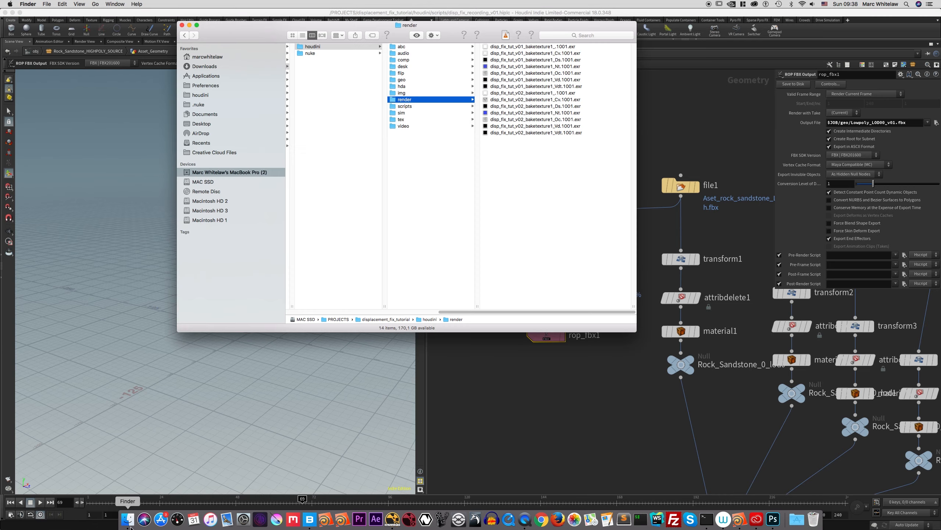
pyautogui.click(412, 79)
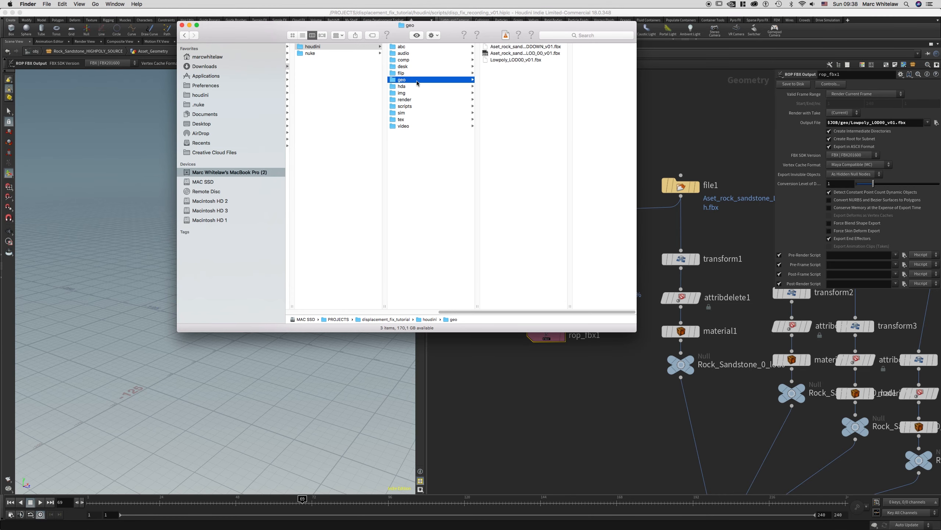
pyautogui.click(516, 60)
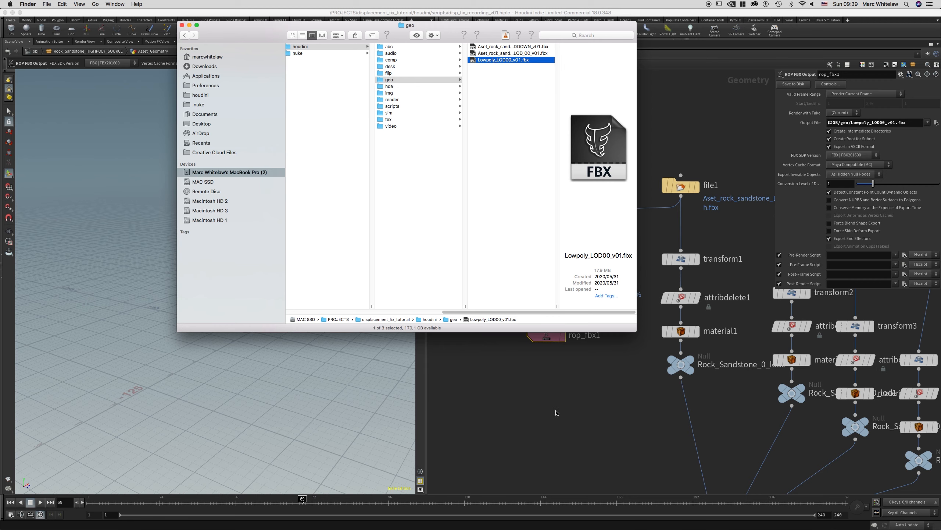
pyautogui.click(557, 413)
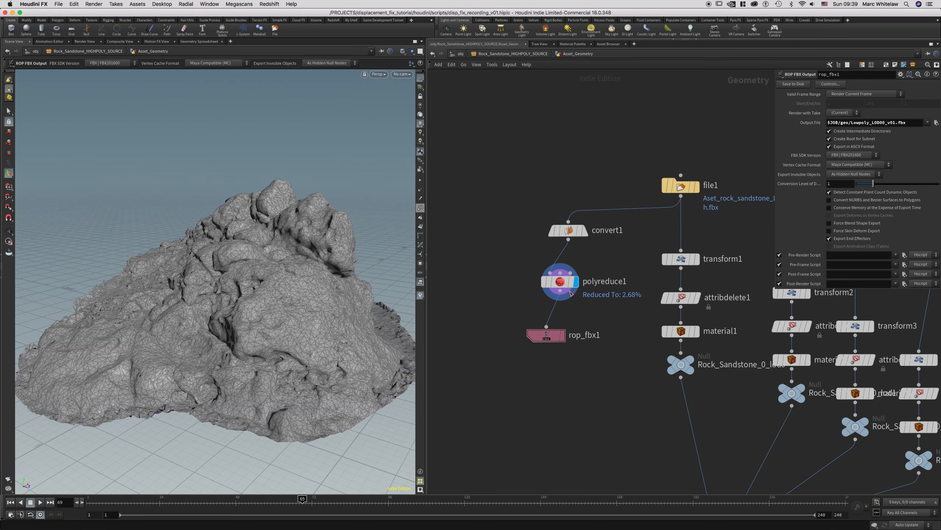
# Step: Hide Rock_Sandstone_HIGHPOLY_SOURCE at object level and add a Geometry object named LOD_00 below it
pyautogui.click(515, 54)
pyautogui.click(460, 53)
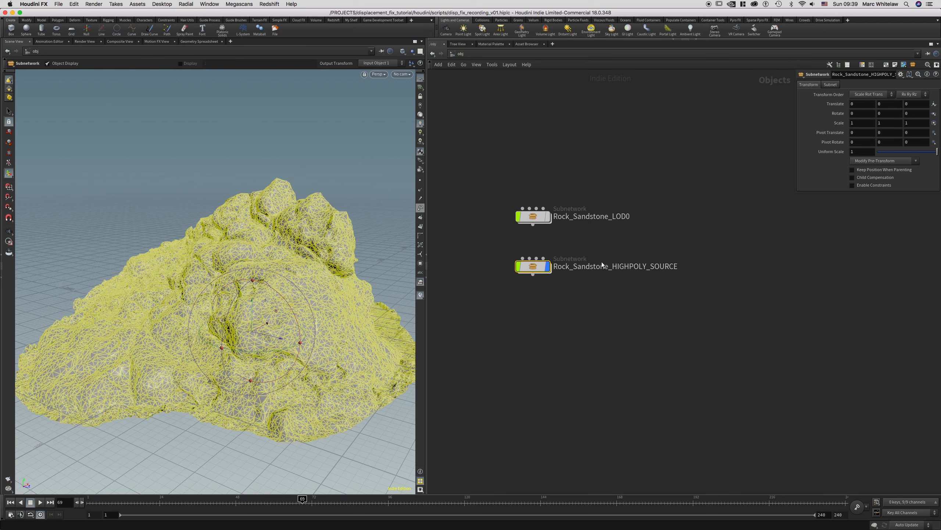
pyautogui.click(533, 320)
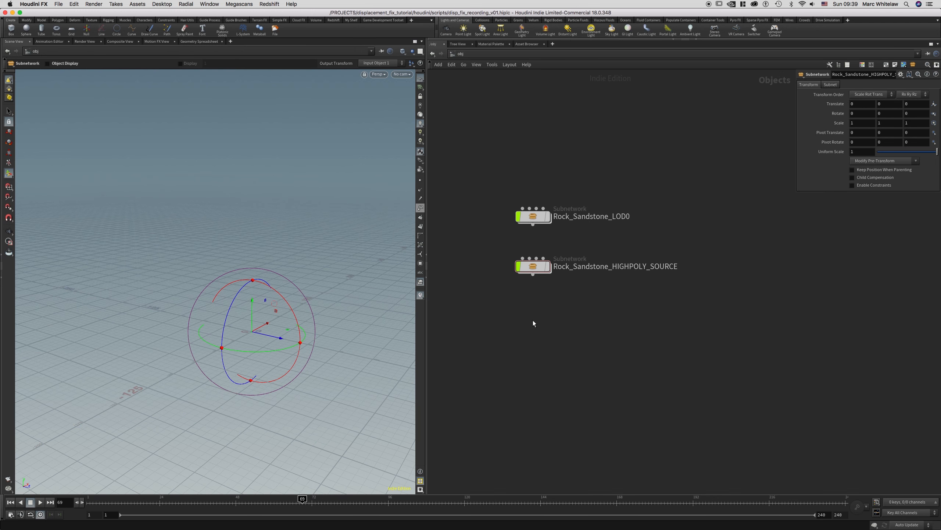
pyautogui.press('Tab')
pyautogui.write('geo')
pyautogui.press('Return')
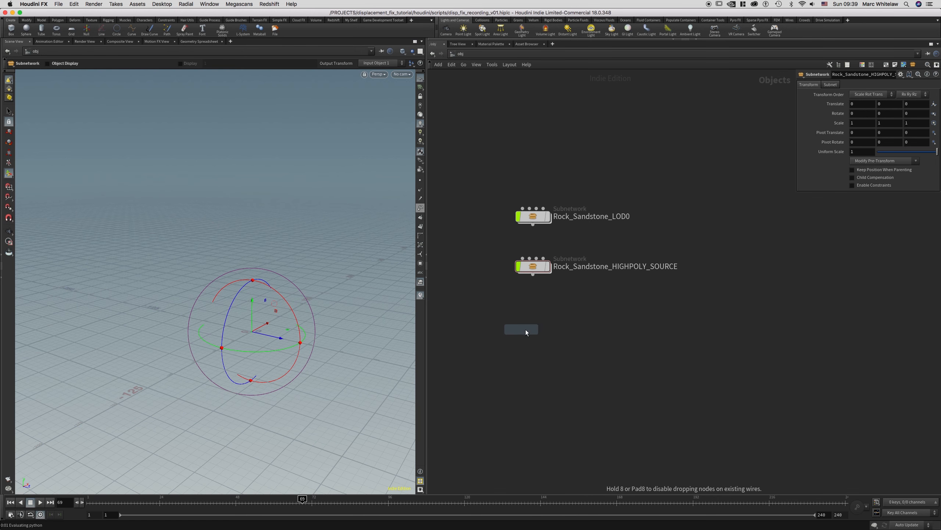
pyautogui.click(526, 328)
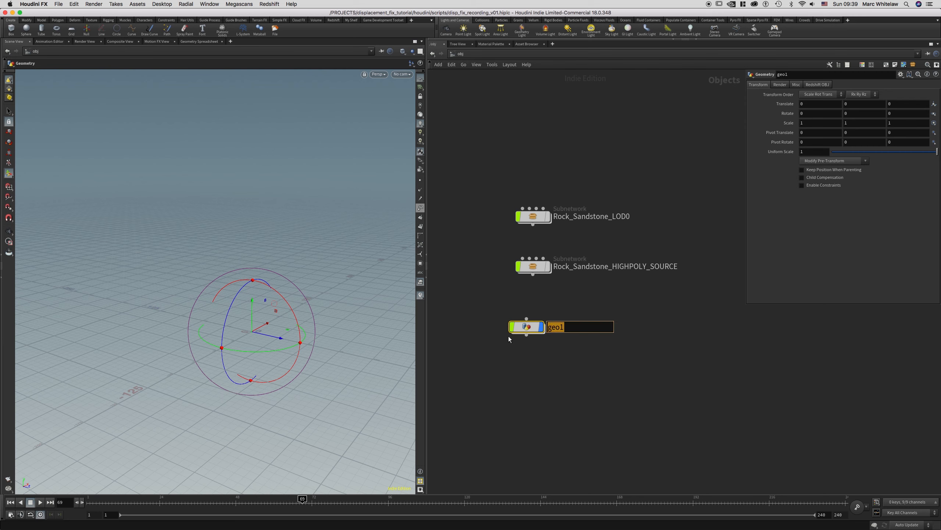
pyautogui.write('LOD_00')
pyautogui.press('Return')
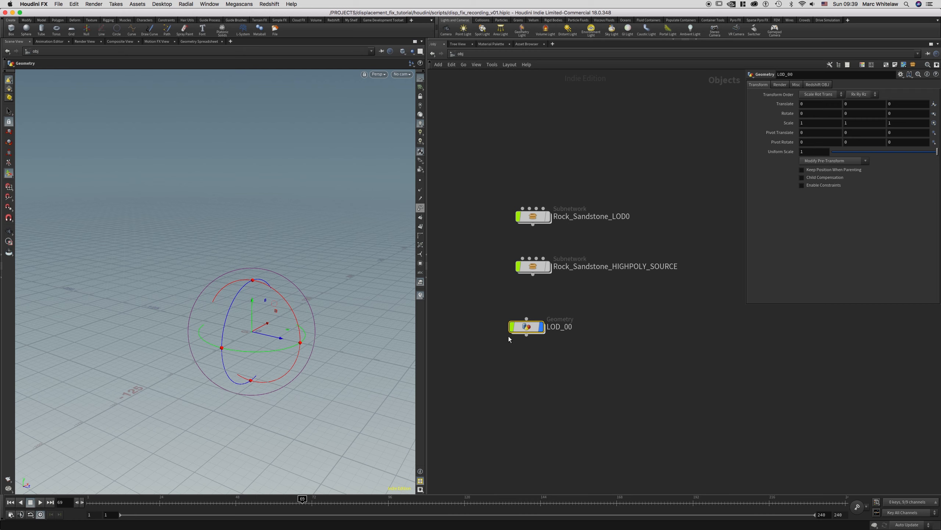
# Step: Add a File node inside LOD_00 and load $JOB/geo/Lowpoly_LOD00_v01.fbx into it
pyautogui.doubleClick(526, 327)
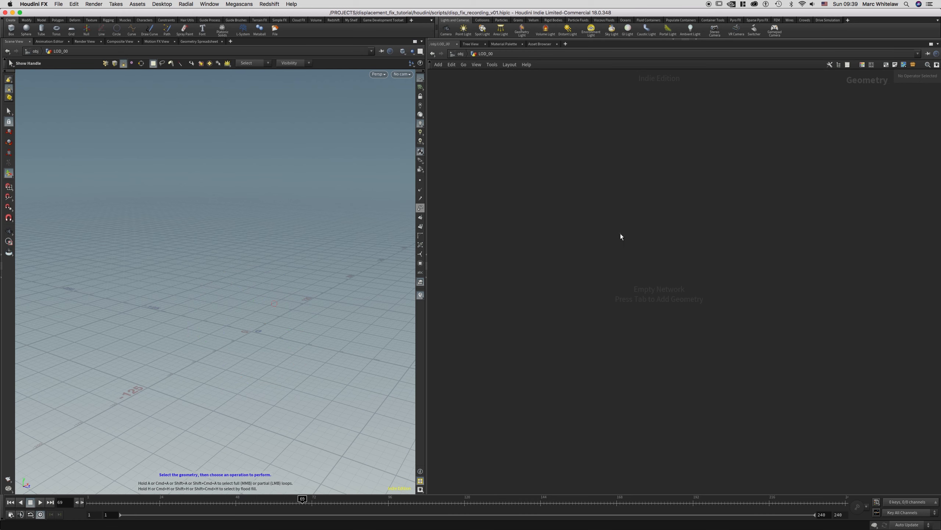
pyautogui.press('Tab')
pyautogui.write('file')
pyautogui.press('Return')
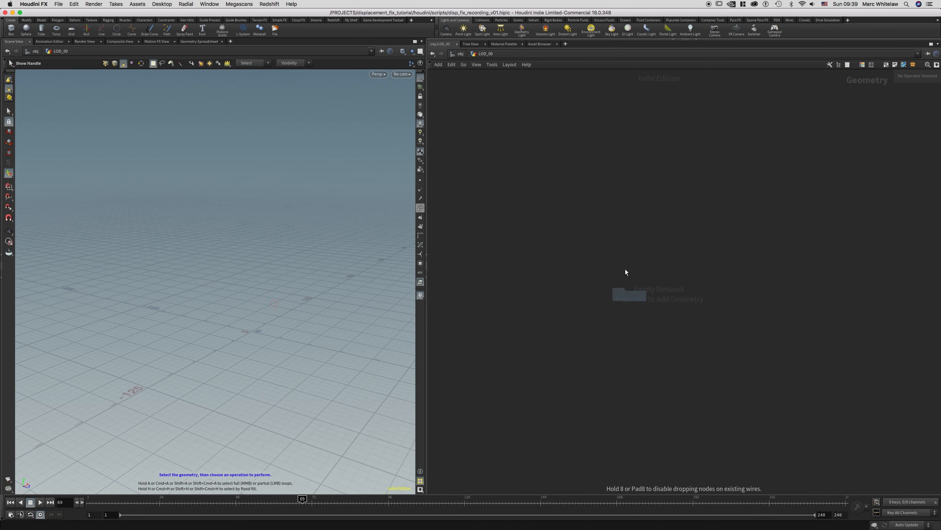
pyautogui.click(607, 235)
pyautogui.click(935, 94)
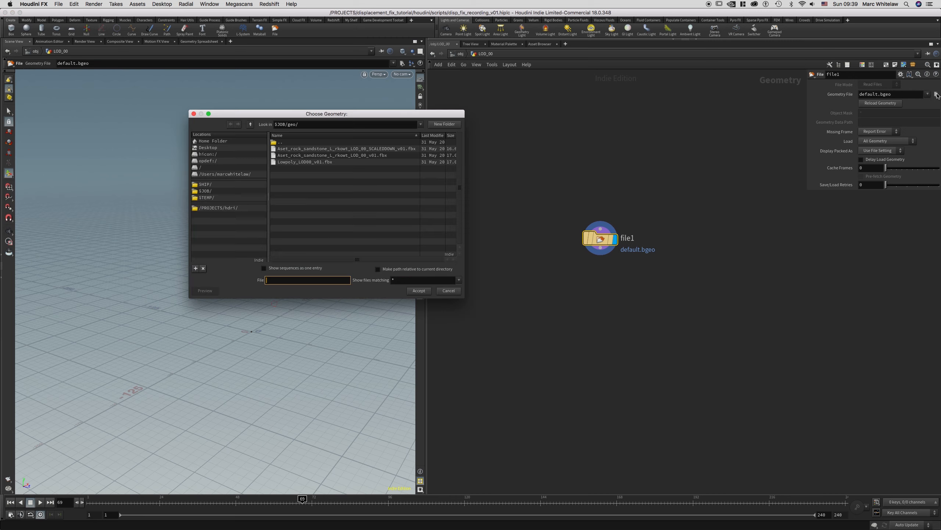
pyautogui.click(290, 163)
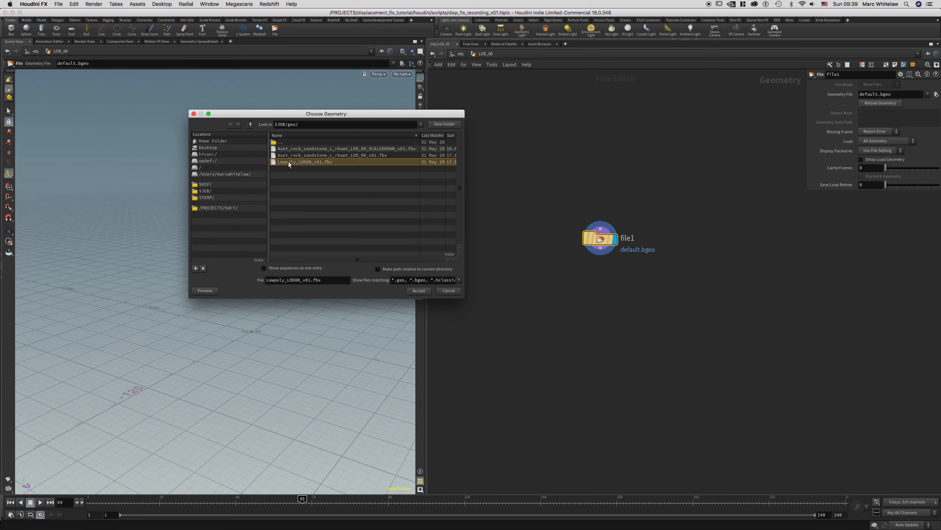
pyautogui.click(421, 291)
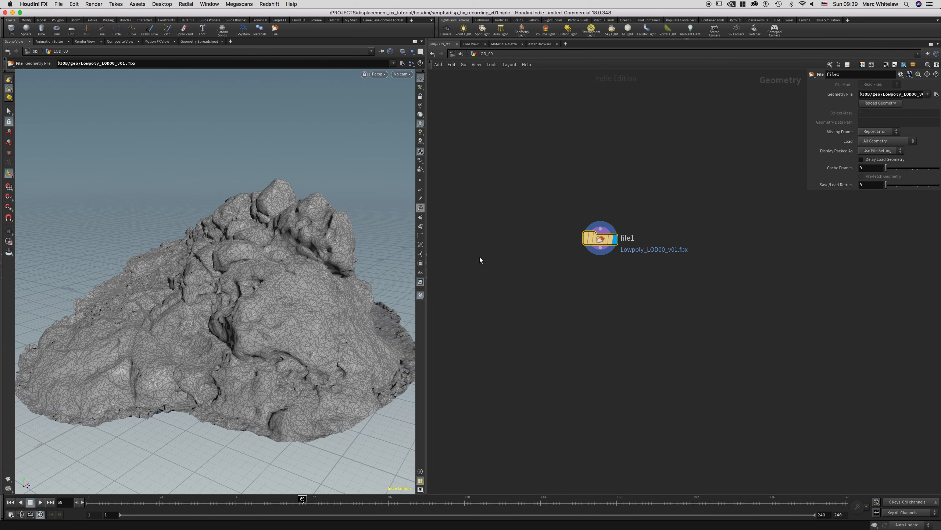
# Step: Display file1 inside Rock_Sandstone_LOD0's Asset_Geometry in place of LOD_00 and examine the original LOD0 mesh
pyautogui.click(459, 54)
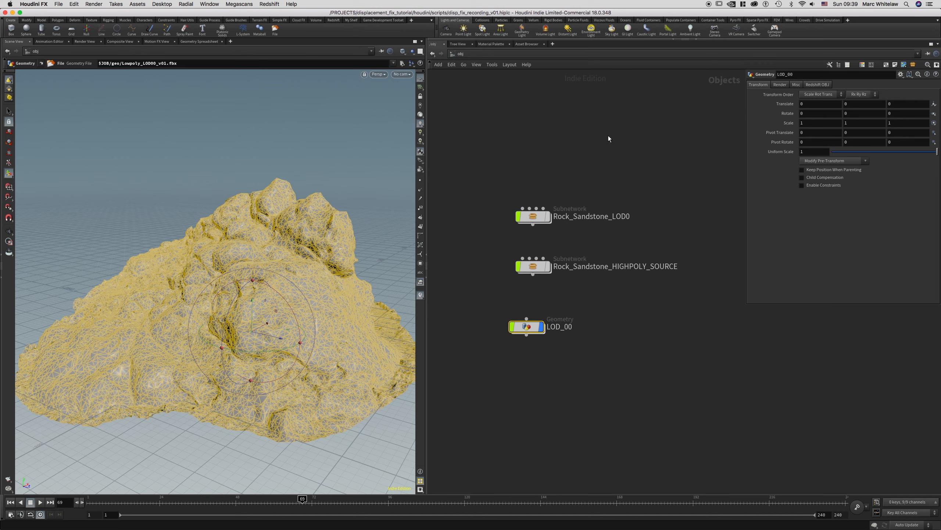
pyautogui.click(546, 218)
pyautogui.doubleClick(538, 217)
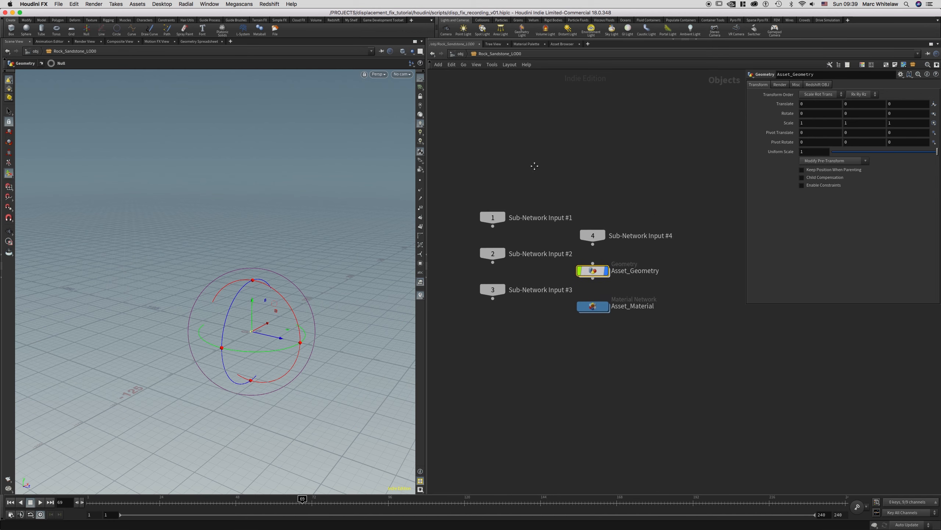
pyautogui.doubleClick(568, 267)
pyautogui.moveTo(532, 157); pyautogui.dragTo(550, 434)
pyautogui.moveTo(545, 157); pyautogui.dragTo(847, 175)
pyautogui.moveTo(538, 156)
pyautogui.mouseDown()
pyautogui.moveTo(738, 140)
pyautogui.moveTo(531, 152)
pyautogui.moveTo(611, 120)
pyautogui.moveTo(530, 152)
pyautogui.moveTo(530, 142)
pyautogui.mouseUp()
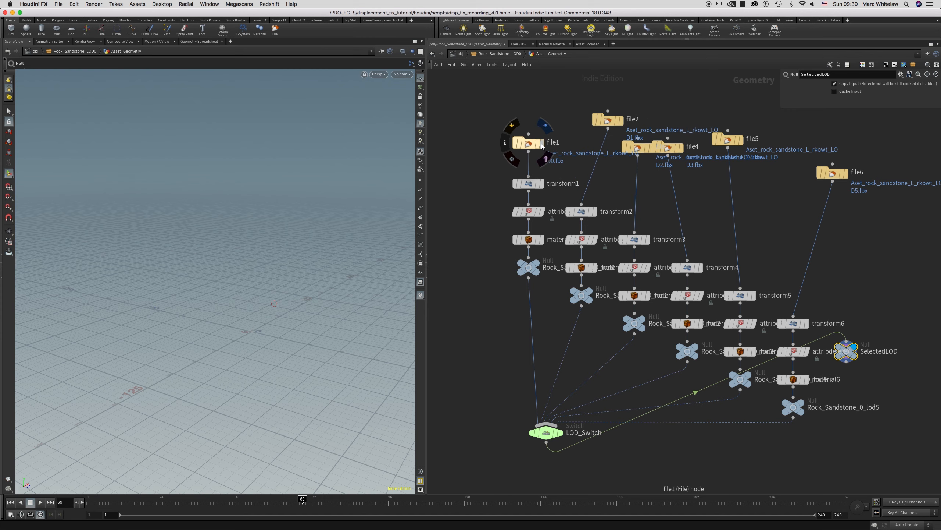
pyautogui.click(542, 144)
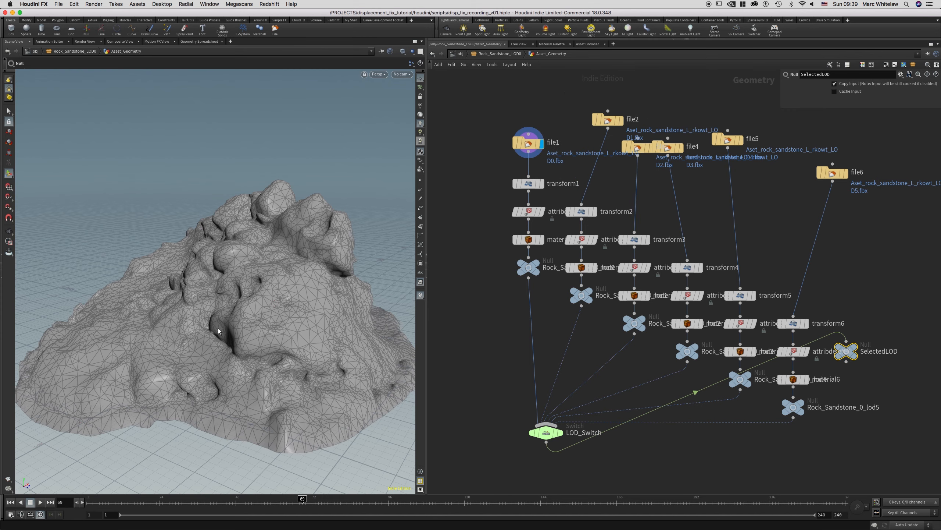
pyautogui.press('Escape')
pyautogui.scroll(3, 220, 309)
pyautogui.moveTo(223, 303); pyautogui.dragTo(272, 308)
pyautogui.scroll(-2, 261, 285)
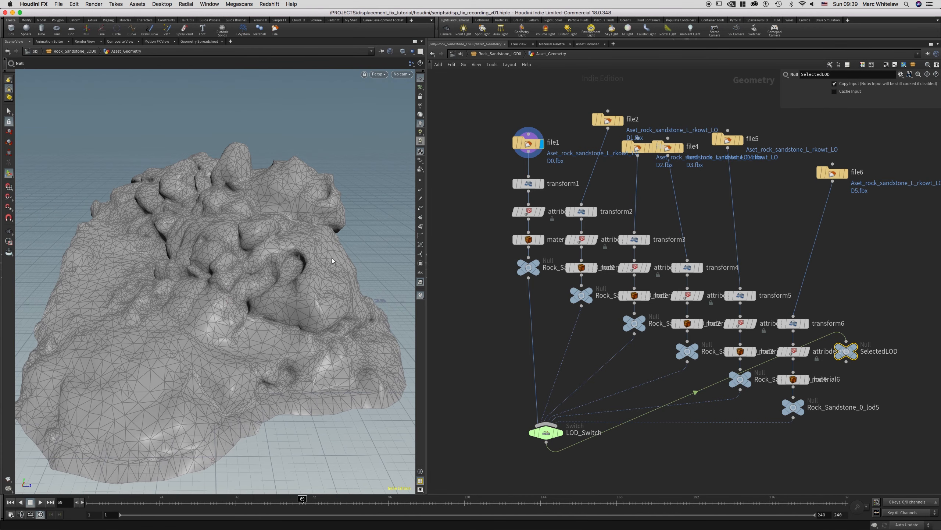
# Step: Display LOD_00 instead of Rock_Sandstone_LOD0 at object level and examine the reduced mesh from several angles and distances
pyautogui.click(461, 54)
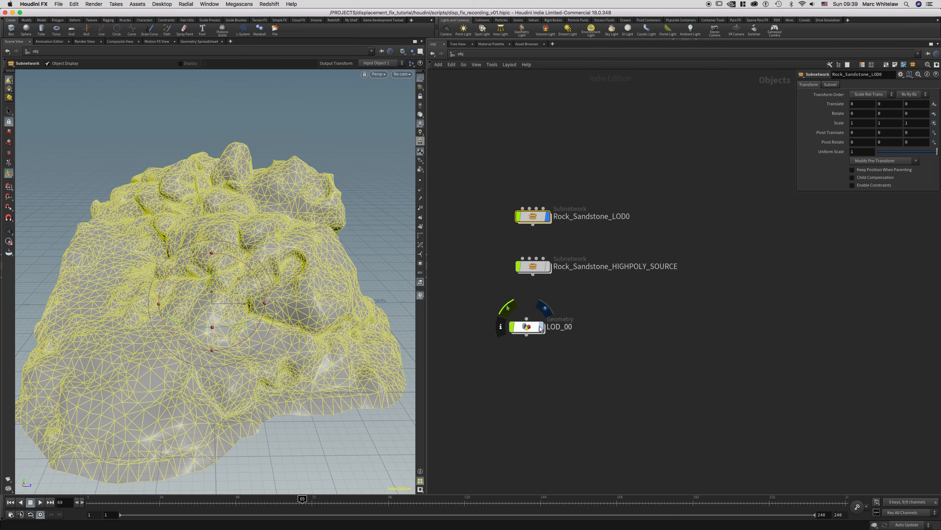
pyautogui.press('Escape')
pyautogui.moveTo(216, 248); pyautogui.dragTo(213, 290)
pyautogui.moveTo(221, 290); pyautogui.dragTo(248, 278, button='right')
pyautogui.moveTo(248, 278); pyautogui.dragTo(244, 262)
pyautogui.moveTo(245, 263)
pyautogui.mouseDown(button='middle')
pyautogui.moveTo(245, 252)
pyautogui.moveTo(260, 271)
pyautogui.mouseUp(button='middle')
pyautogui.moveTo(260, 270); pyautogui.dragTo(206, 241)
pyautogui.press('Return')
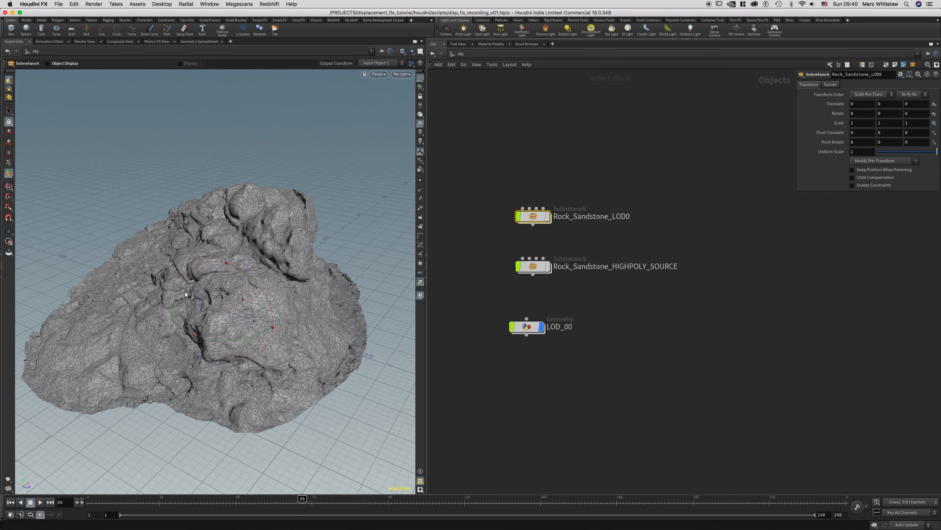
pyautogui.press('Escape')
pyautogui.moveTo(157, 266); pyautogui.dragTo(261, 241, button='right')
pyautogui.moveTo(261, 323); pyautogui.dragTo(278, 253, button='middle')
pyautogui.moveTo(278, 254)
pyautogui.mouseDown()
pyautogui.moveTo(271, 246)
pyautogui.moveTo(282, 241)
pyautogui.mouseUp()
pyautogui.moveTo(282, 241); pyautogui.dragTo(236, 290, button='middle')
pyautogui.moveTo(236, 290); pyautogui.dragTo(250, 276)
pyautogui.moveTo(250, 276); pyautogui.dragTo(259, 267, button='right')
pyautogui.moveTo(260, 267); pyautogui.dragTo(296, 278)
pyautogui.moveTo(296, 278); pyautogui.dragTo(243, 263, button='middle')
pyautogui.moveTo(243, 263); pyautogui.dragTo(225, 240)
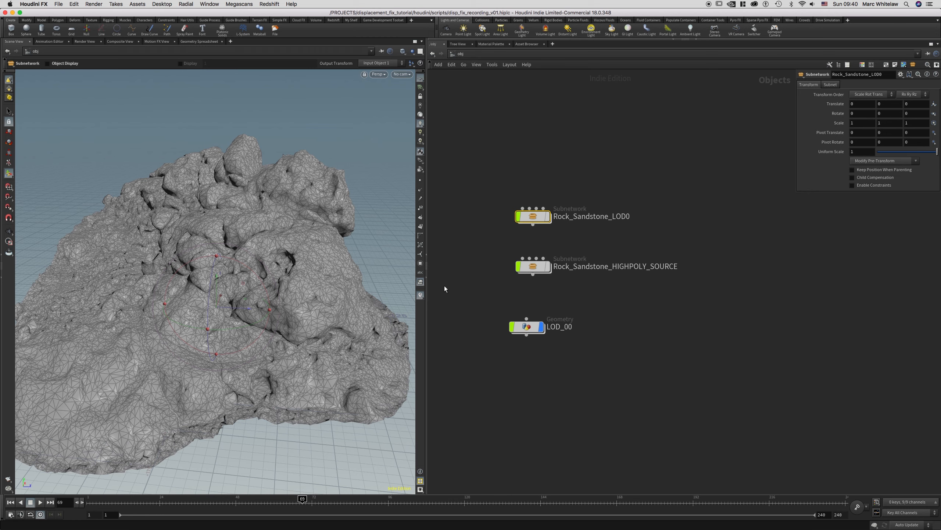
# Step: Align the LOD_00 node vertically beneath Rock_Sandstone_HIGHPOLY_SOURCE in the object network
pyautogui.click(527, 327)
pyautogui.moveTo(526, 327); pyautogui.dragTo(533, 326)
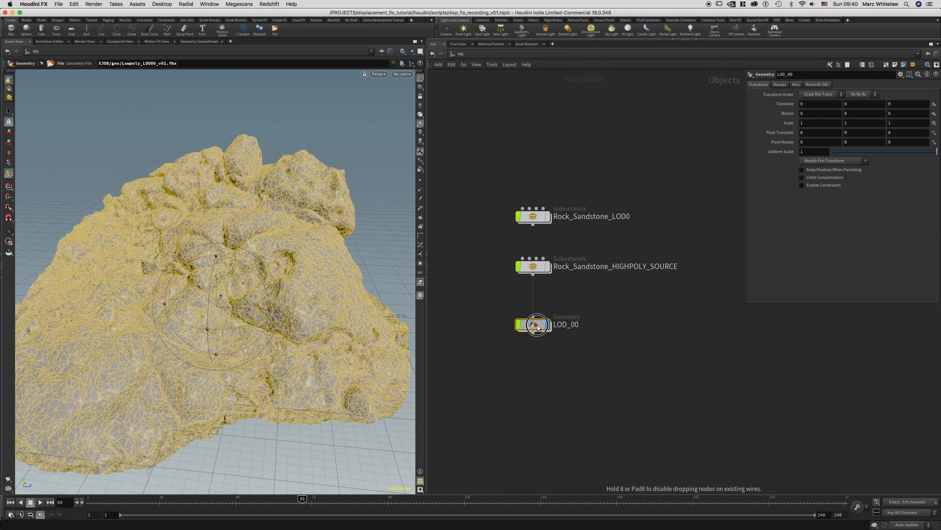
pyautogui.click(534, 266)
pyautogui.scroll(-3, 549, 303)
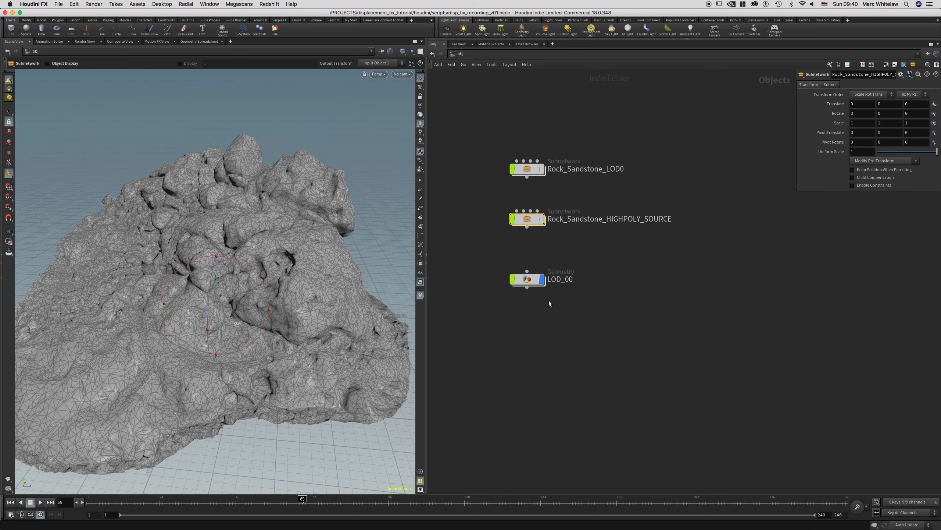
# Step: Add a Geometry object below LOD_00 and name it HIGHPOLY_SOURCE
pyautogui.click(529, 324)
pyautogui.press('Tab')
pyautogui.write('geo')
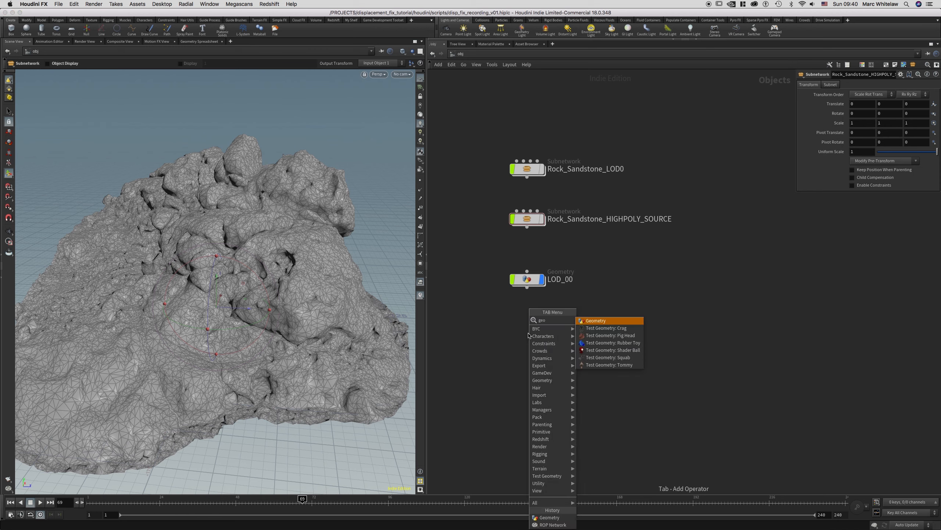
pyautogui.press('Return')
pyautogui.click(528, 333)
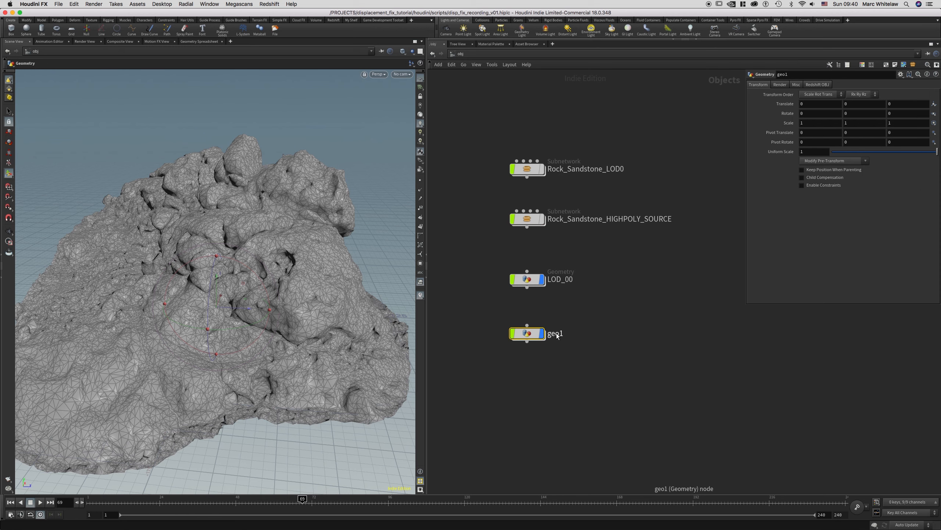
pyautogui.click(513, 335)
pyautogui.write('HIGH')
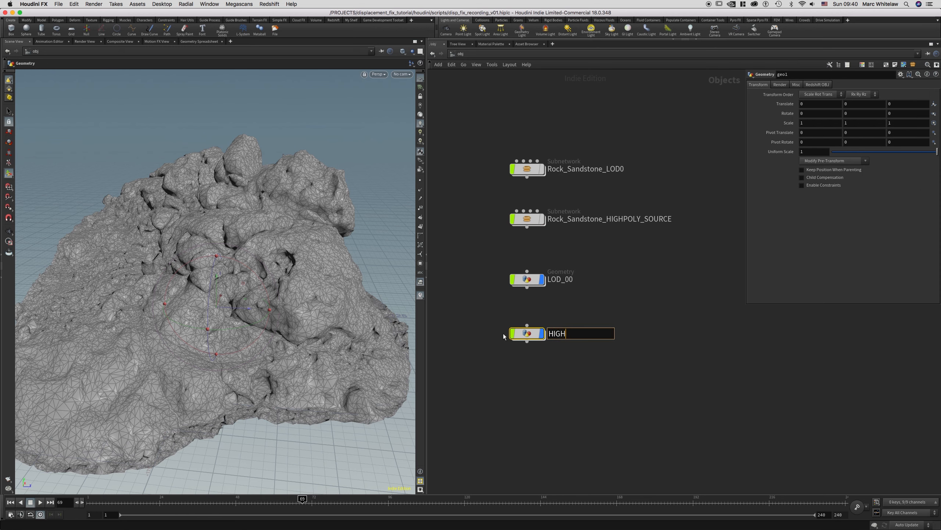
pyautogui.write('POLY_SOURCE')
pyautogui.press('Return')
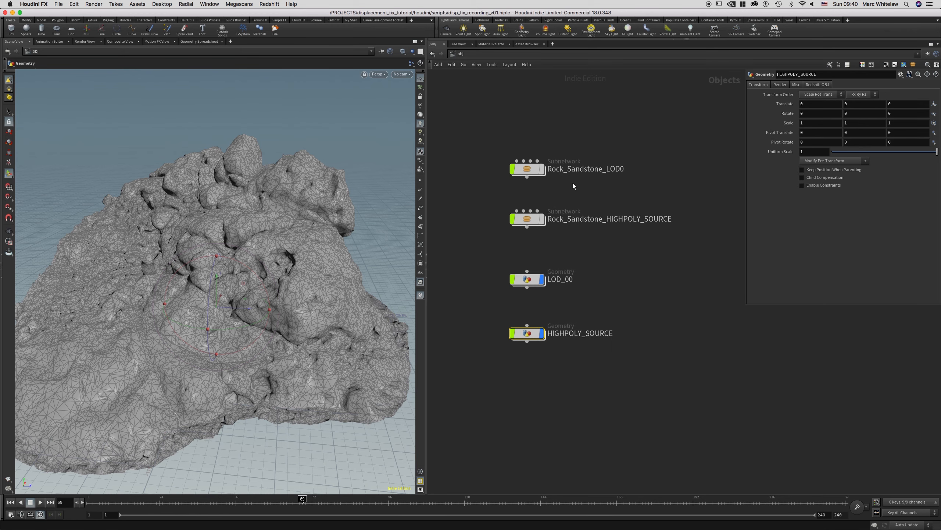
# Step: Copy the file1 node from Rock_Sandstone_HIGHPOLY_SOURCE's Asset_Geometry into the empty HIGHPOLY_SOURCE geometry object
pyautogui.doubleClick(532, 219)
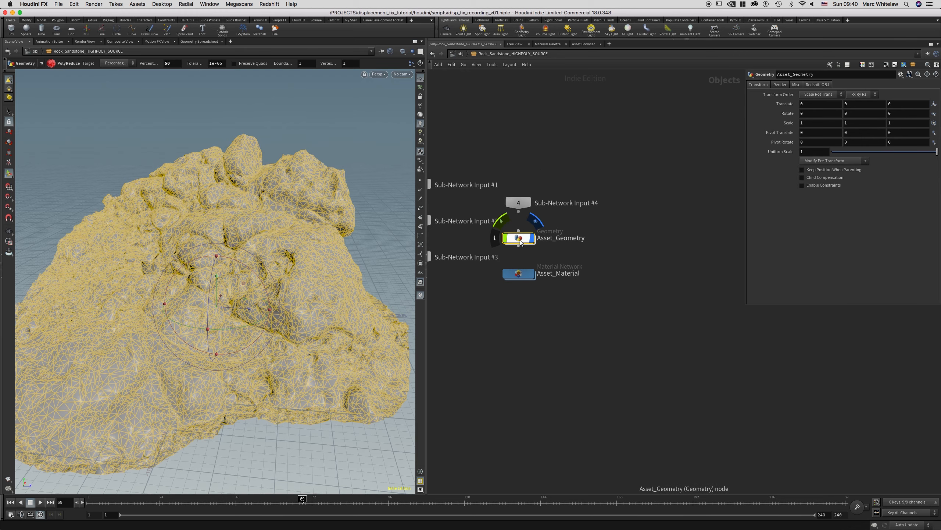
pyautogui.doubleClick(530, 233)
pyautogui.moveTo(717, 152); pyautogui.dragTo(648, 209)
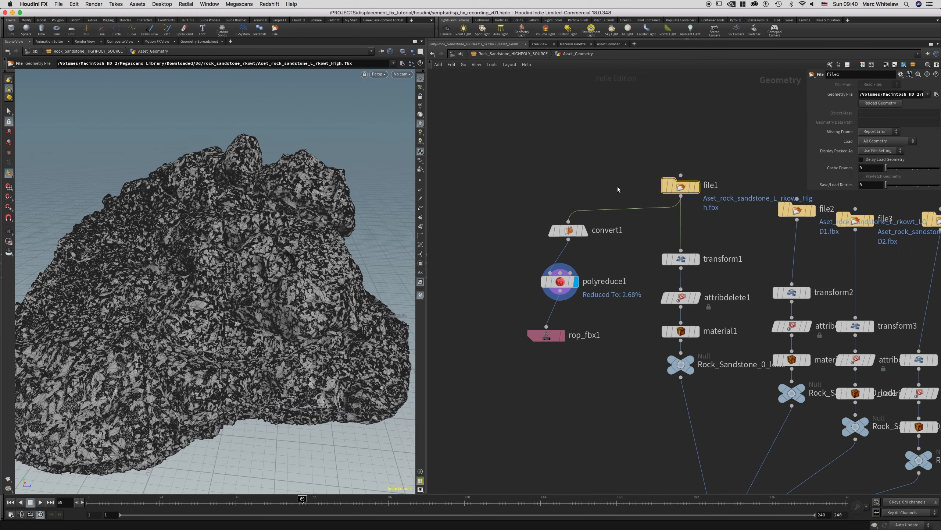
pyautogui.press('super+c')
pyautogui.click(461, 54)
pyautogui.doubleClick(543, 331)
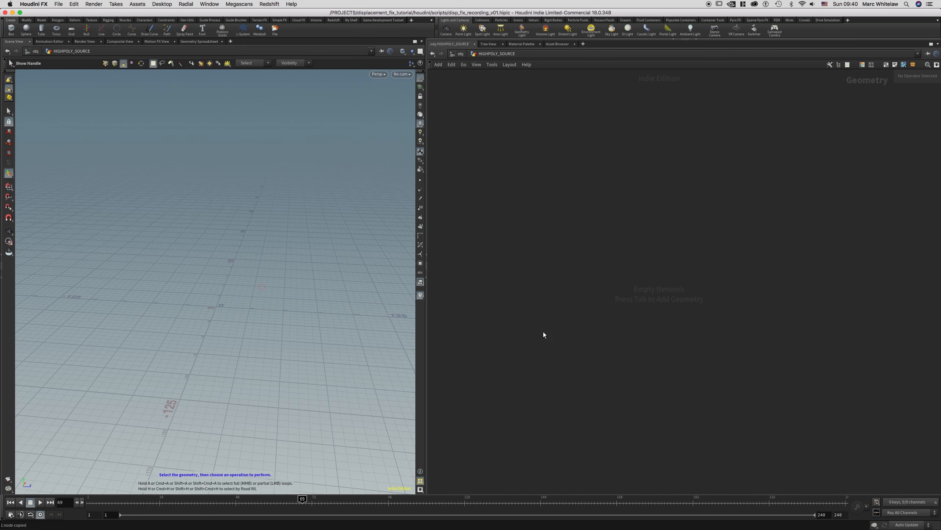
pyautogui.press('super+v')
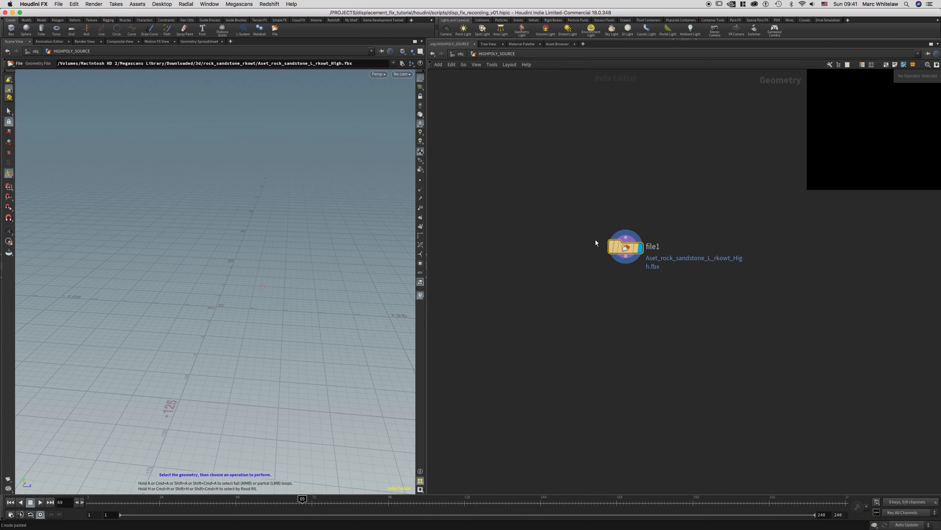
# Step: Display LOD_00 together with HIGHPOLY_SOURCE at object level and move both nodes further down below the two Rock_Sandstone subnetworks
pyautogui.click(460, 53)
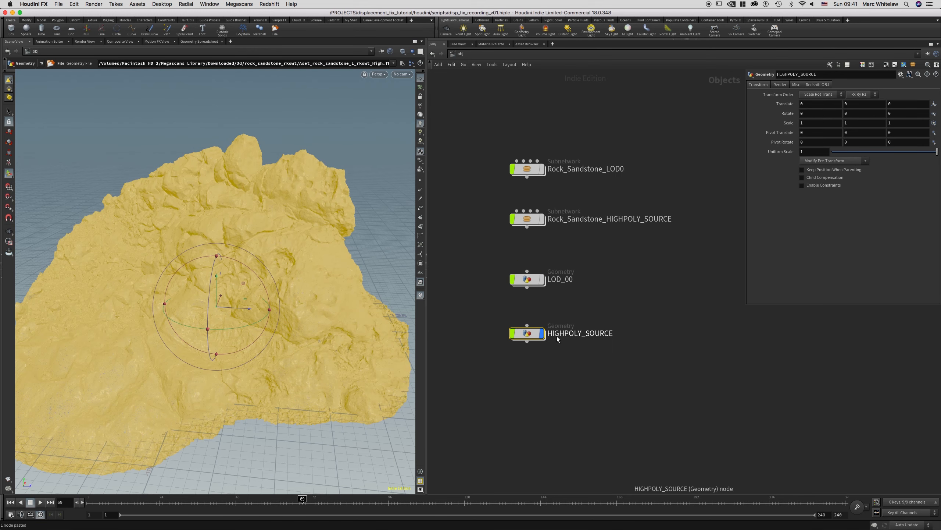
pyautogui.click(543, 279)
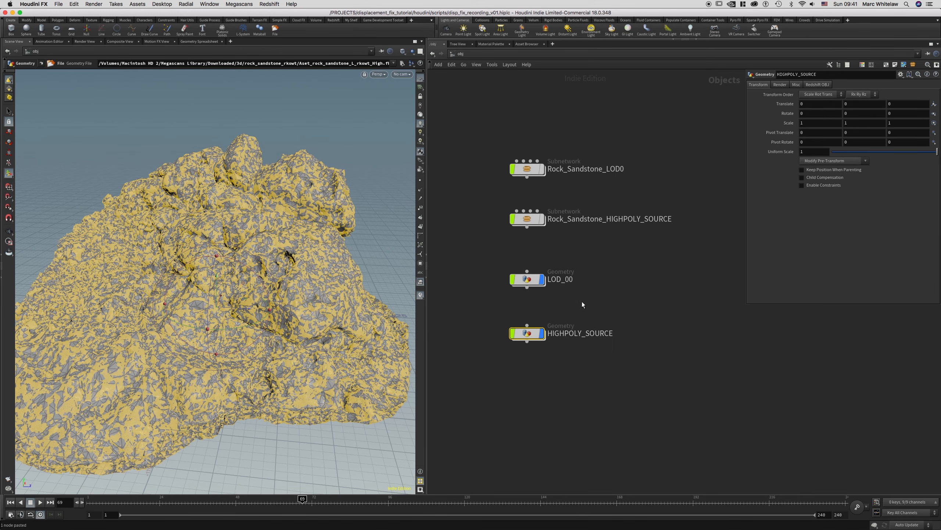
pyautogui.moveTo(578, 312); pyautogui.dragTo(625, 309, button='middle')
pyautogui.moveTo(626, 309); pyautogui.dragTo(628, 277, button='right')
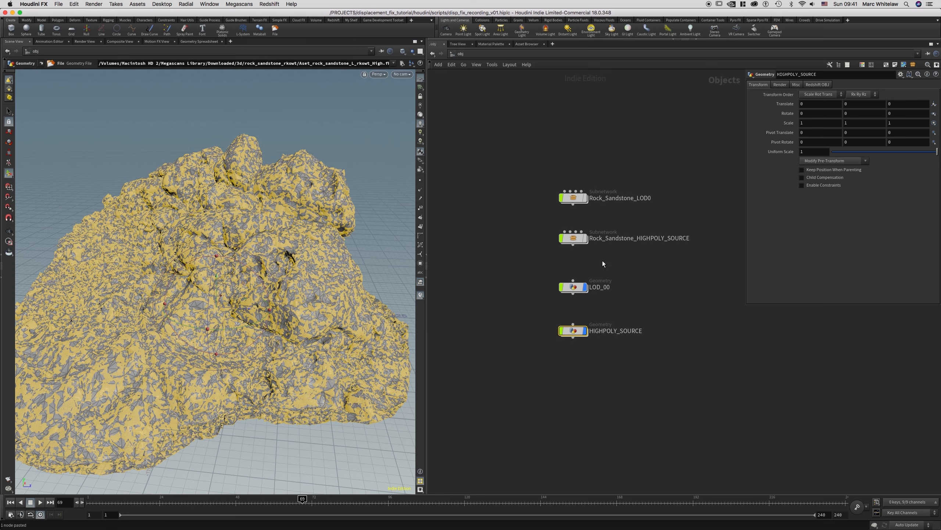
pyautogui.moveTo(604, 261); pyautogui.dragTo(535, 364)
pyautogui.moveTo(574, 286); pyautogui.dragTo(573, 327)
pyautogui.moveTo(618, 281); pyautogui.dragTo(563, 281, button='middle')
pyautogui.moveTo(626, 297); pyautogui.dragTo(582, 264, button='middle')
# Step: Add a ROP Network node beside LOD_00 in the object network
pyautogui.click(603, 276)
pyautogui.press('Tab')
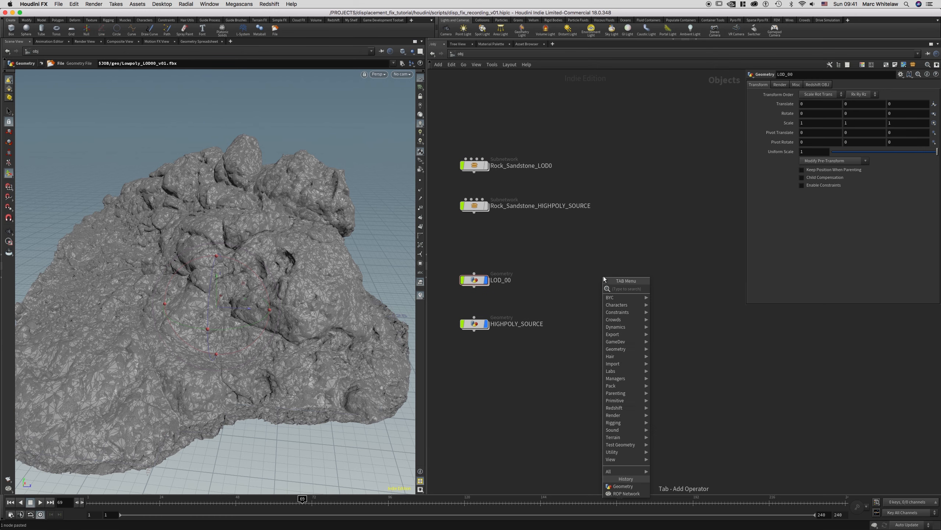
pyautogui.write('rop')
pyautogui.press('Return')
pyautogui.click(606, 276)
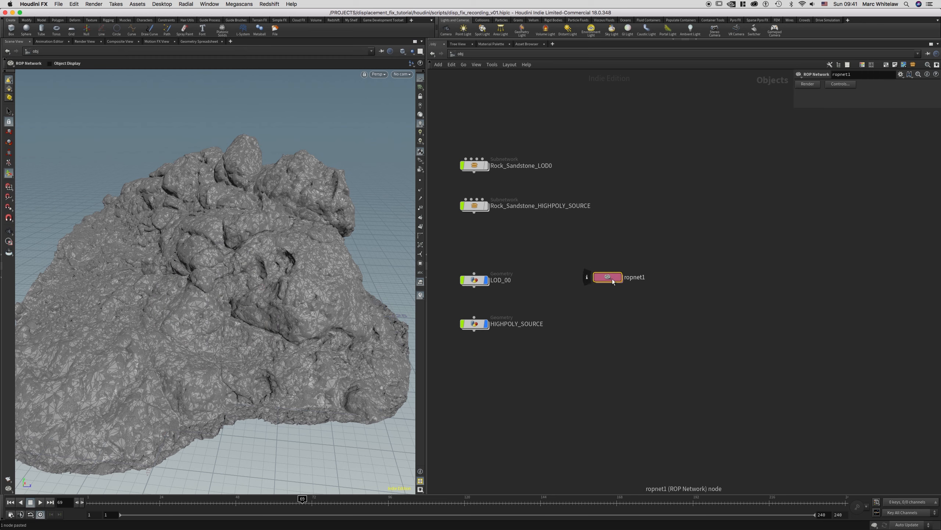
# Step: Add a Bake Texture node inside ropnet1
pyautogui.doubleClick(609, 278)
pyautogui.press('Tab')
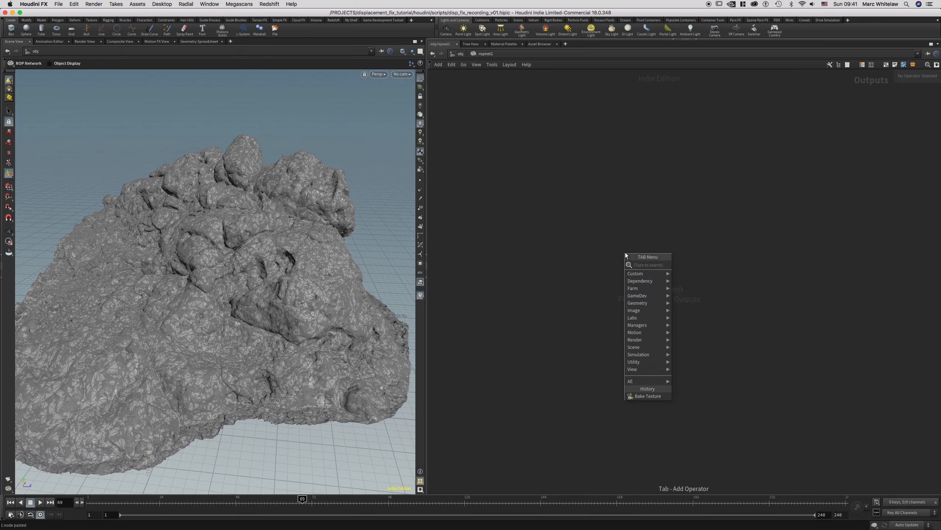
pyautogui.write('bake')
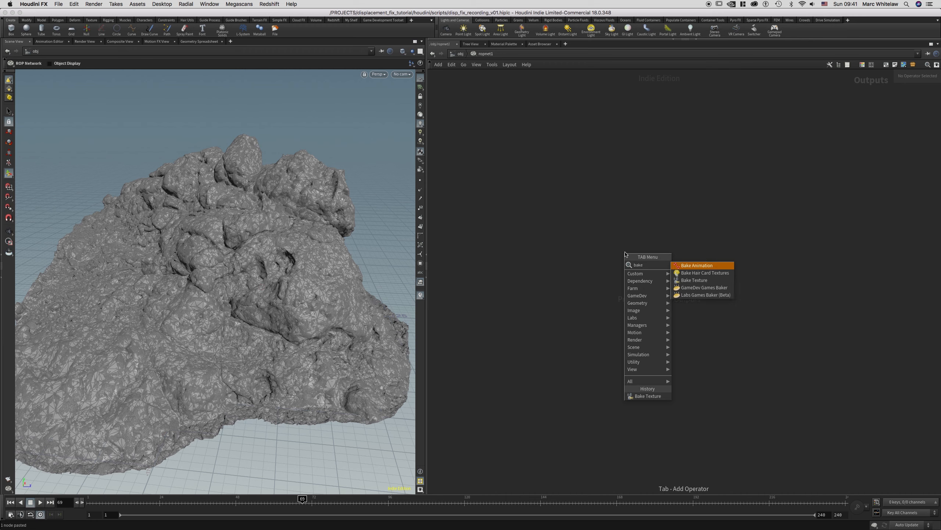
pyautogui.press('Down')
pyautogui.press('Down')
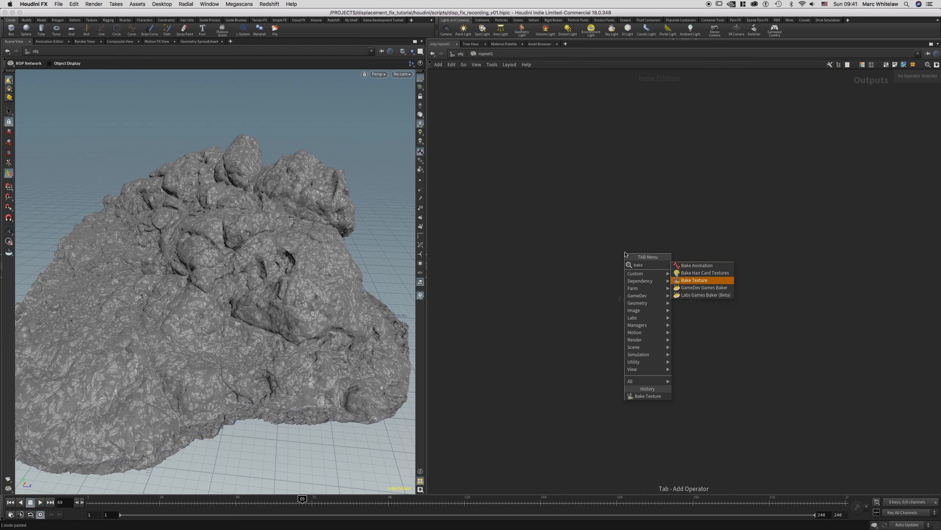
pyautogui.press('Return')
pyautogui.click(612, 273)
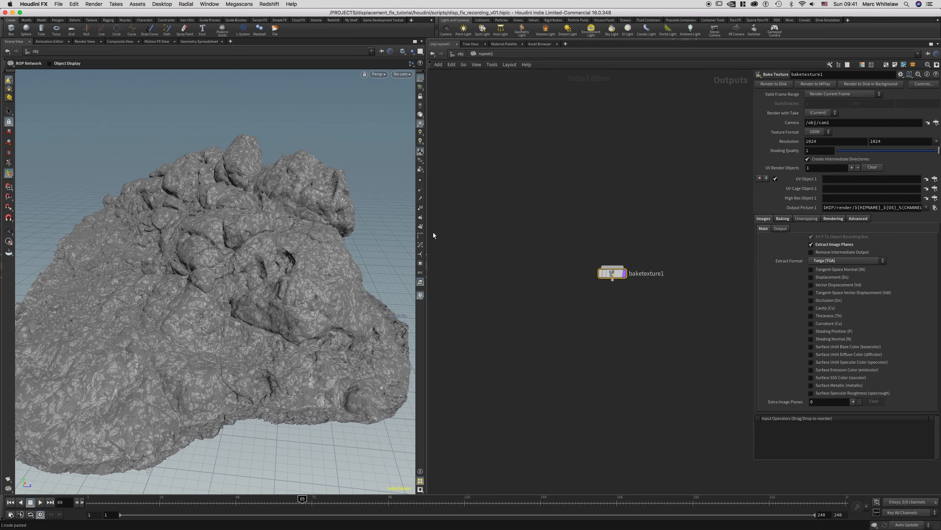
# Step: Examine the overlapping low-poly and high-poly rock meshes from several angles and distances in the viewport
pyautogui.press('Escape')
pyautogui.moveTo(185, 274); pyautogui.dragTo(284, 248)
pyautogui.moveTo(283, 248); pyautogui.dragTo(210, 280, button='middle')
pyautogui.moveTo(179, 290); pyautogui.dragTo(254, 274, button='right')
pyautogui.moveTo(255, 274); pyautogui.dragTo(219, 277)
pyautogui.moveTo(274, 267); pyautogui.dragTo(218, 254, button='middle')
pyautogui.moveTo(196, 261); pyautogui.dragTo(264, 277, button='right')
pyautogui.moveTo(265, 277); pyautogui.dragTo(221, 228)
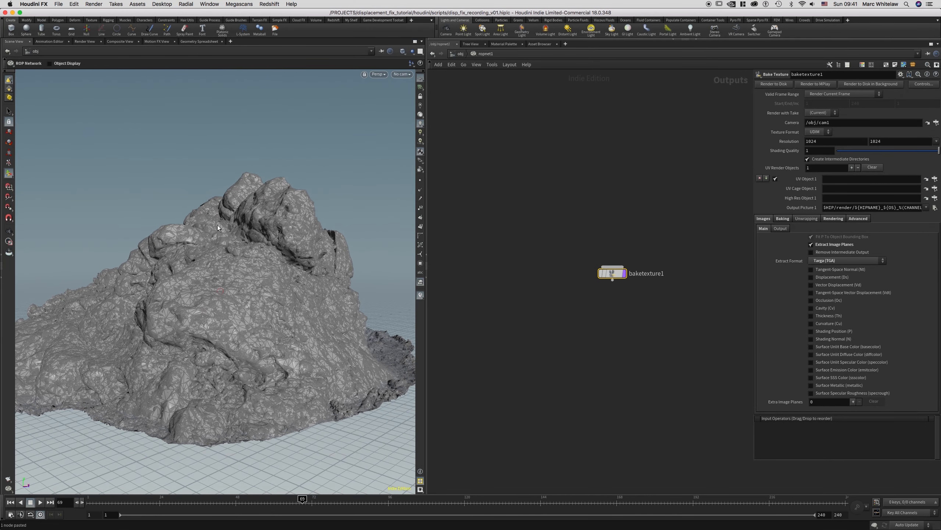
pyautogui.moveTo(210, 273); pyautogui.dragTo(235, 270)
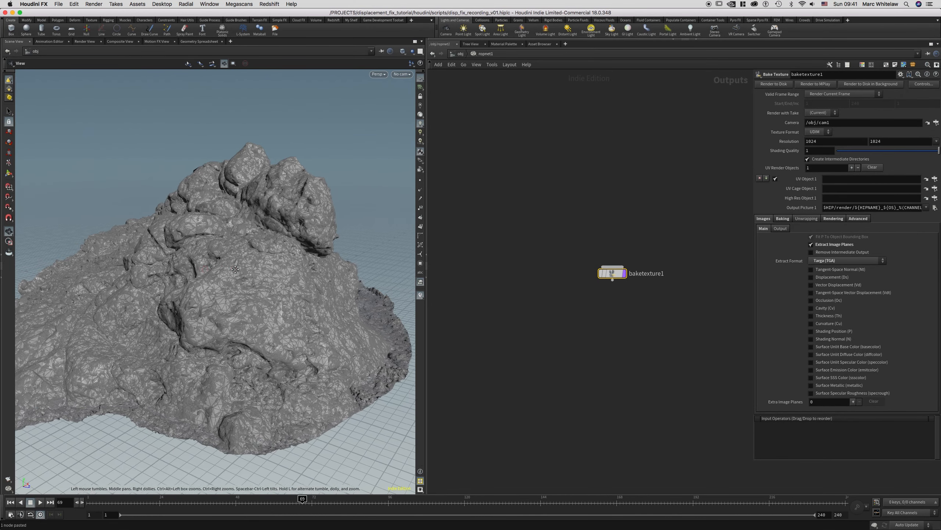
# Step: Switch to Photoshop and view the Default Map sketch with the Rectangular Marquee tool active
pyautogui.hotkey('ctrl', 'Right')
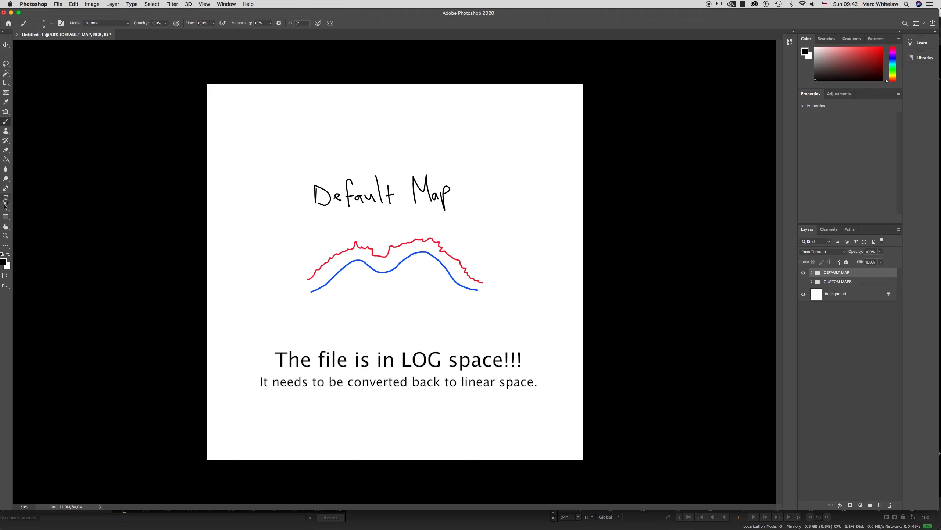
pyautogui.click(6, 198)
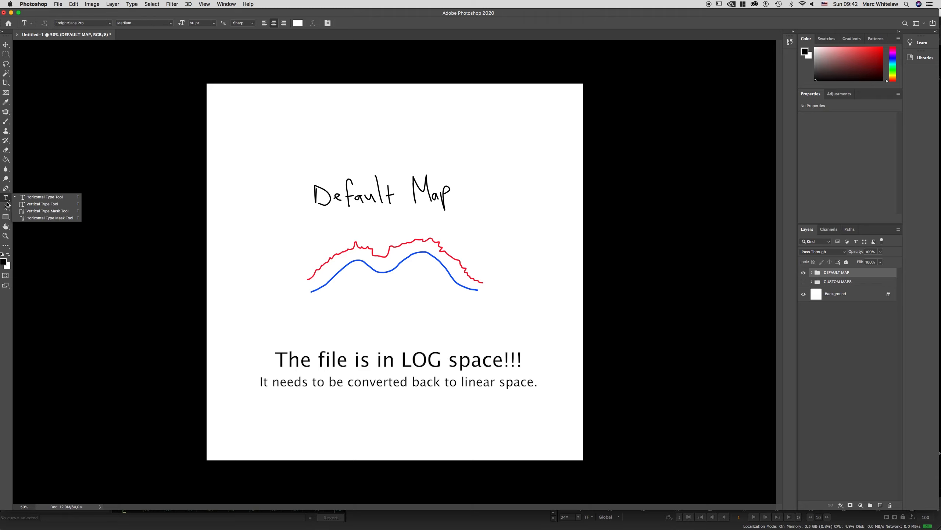
pyautogui.click(6, 54)
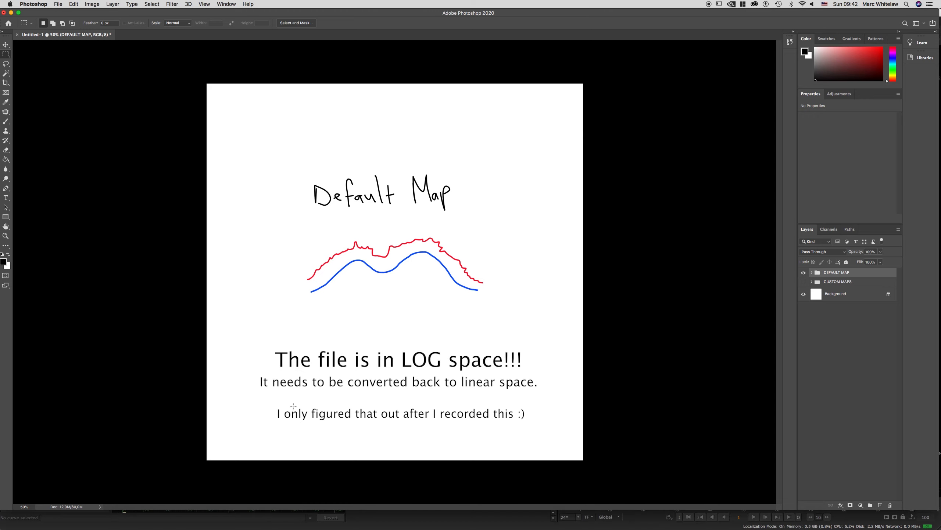
# Step: Switch to Nuke, add a Shuffle node below the Read15 displacement map, and route its red channel into green, blue and alpha
pyautogui.moveTo(277, 528)
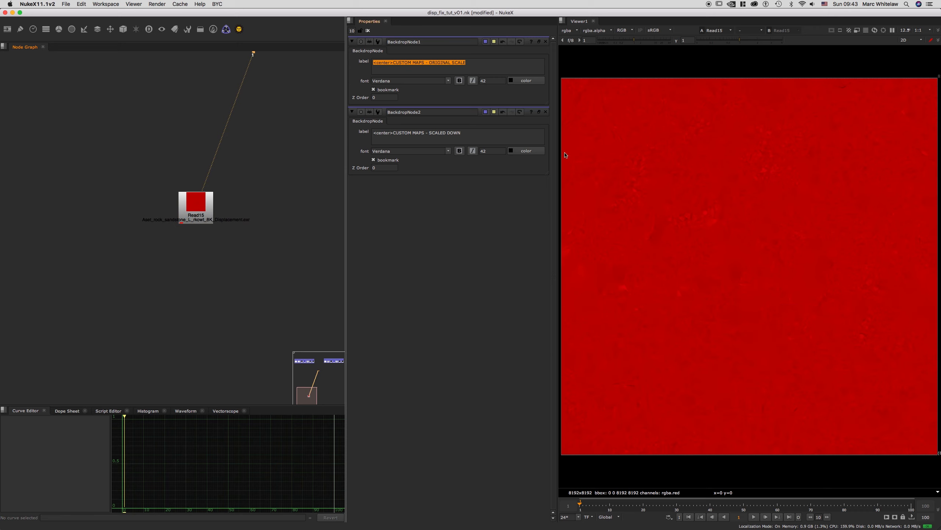
pyautogui.scroll(-3, 222, 198)
pyautogui.scroll(6, 228, 185)
pyautogui.click(169, 226)
pyautogui.press('Tab')
pyautogui.write('shuf')
pyautogui.press('Return')
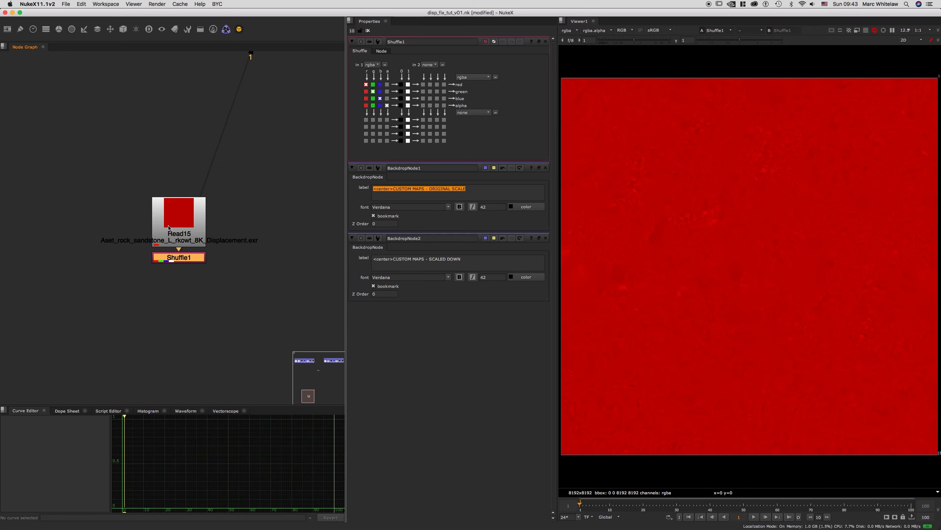
pyautogui.click(366, 91)
pyautogui.click(366, 98)
pyautogui.click(366, 105)
pyautogui.scroll(3, 793, 243)
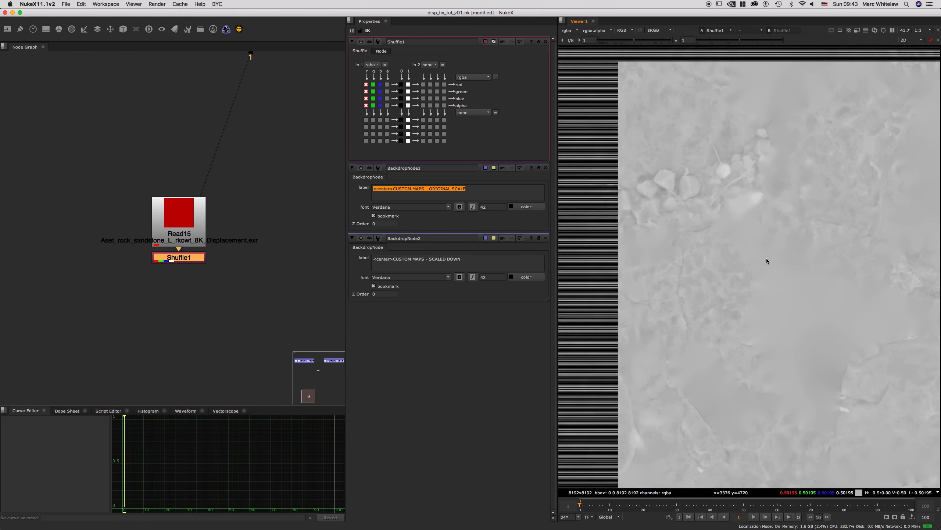
pyautogui.scroll(2, 773, 178)
pyautogui.scroll(-8, 718, 251)
pyautogui.scroll(2, 772, 196)
# Step: Add a Grade node below Shuffle1 and lower its gamma to 0.14
pyautogui.click(194, 258)
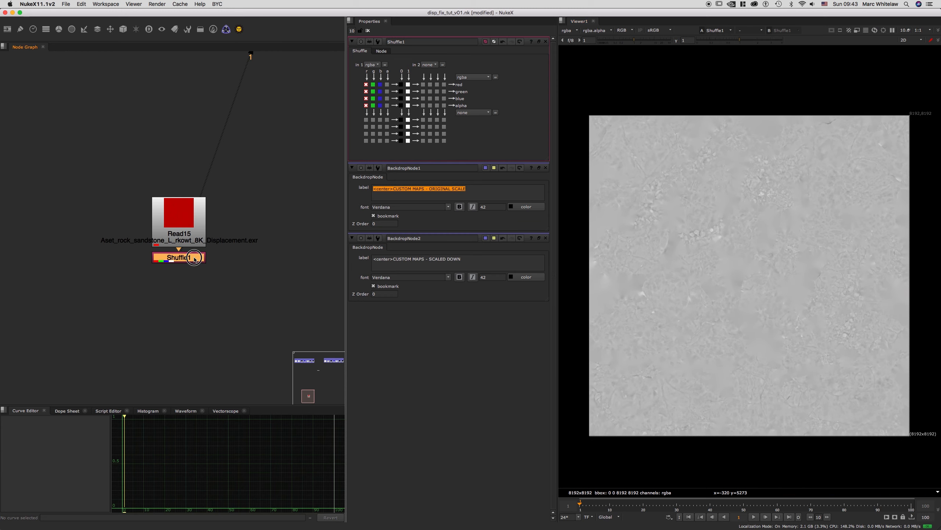
pyautogui.press('g')
pyautogui.doubleClick(400, 118)
pyautogui.write('.6')
pyautogui.press('Down')
pyautogui.press('Down')
pyautogui.press('Down')
pyautogui.press('Down')
pyautogui.press('Down')
pyautogui.press('Down')
pyautogui.press('Down')
pyautogui.press('Down')
pyautogui.press('Up')
pyautogui.write('0')
pyautogui.press('Down')
pyautogui.press('Down')
pyautogui.press('Down')
pyautogui.press('Down')
pyautogui.press('Down')
pyautogui.press('Down')
# Step: Set Grade1's gain to 1.8 and its gamma to 0.1
pyautogui.click(398, 96)
pyautogui.write('.1')
pyautogui.press('Up')
pyautogui.press('Up')
pyautogui.press('Up')
pyautogui.press('Up')
pyautogui.press('Up')
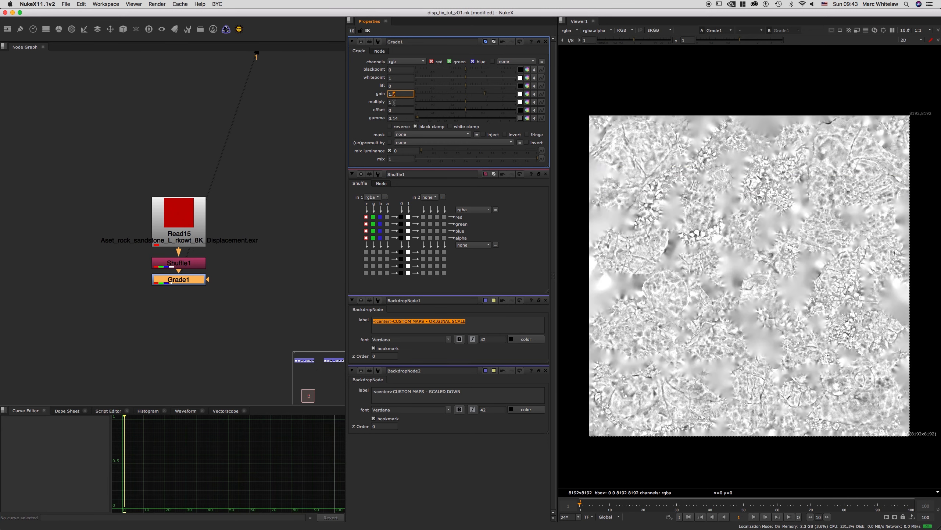
pyautogui.click(396, 118)
pyautogui.press('Down')
pyautogui.press('Down')
pyautogui.press('Down')
pyautogui.press('Down')
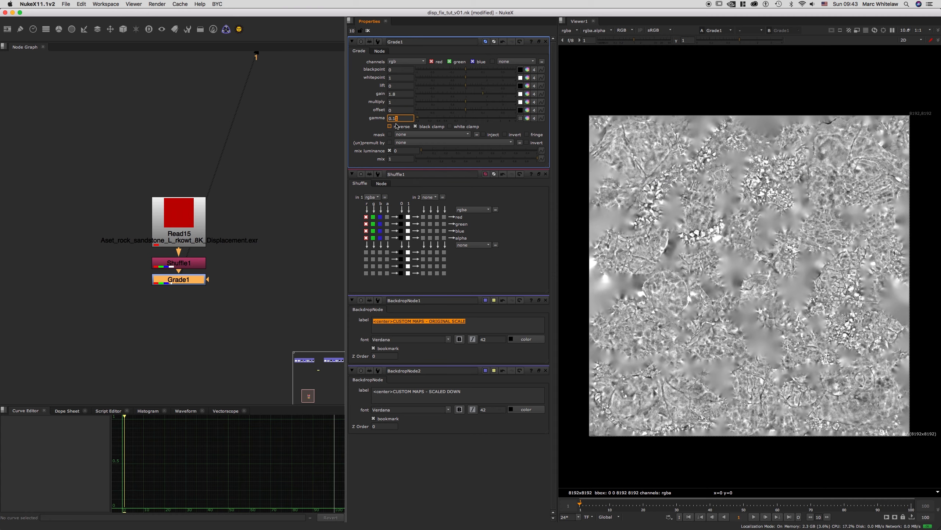
# Step: Examine the graded displacement detail up close and compare it with the ungraded Shuffle1 output
pyautogui.scroll(8, 679, 224)
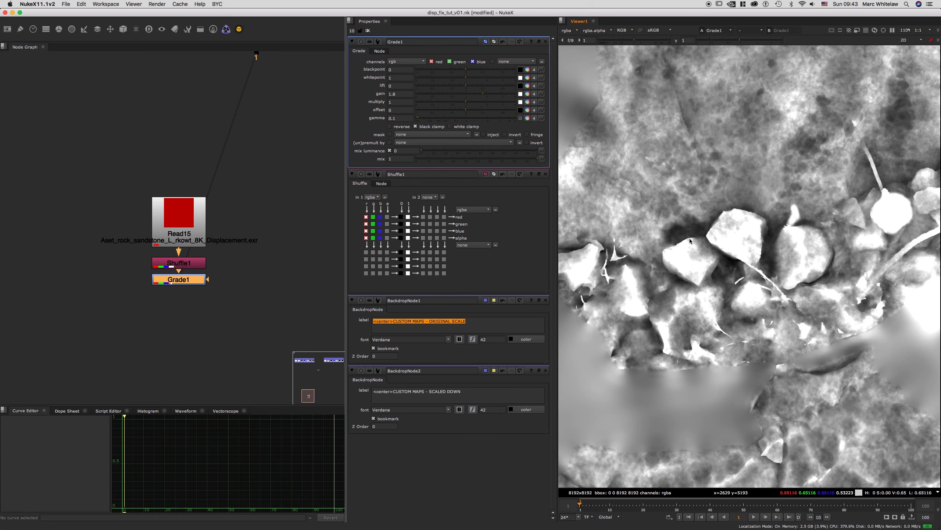
pyautogui.scroll(-4, 697, 241)
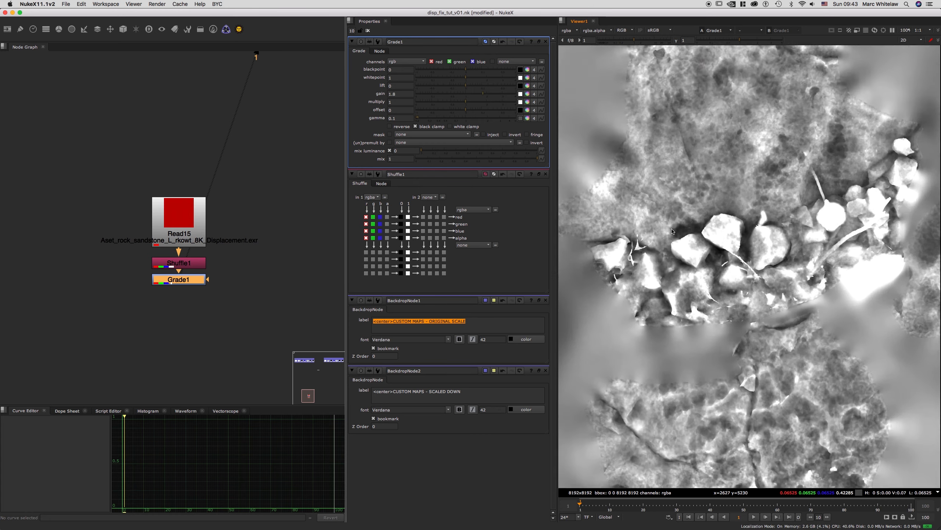
pyautogui.scroll(-4, 700, 243)
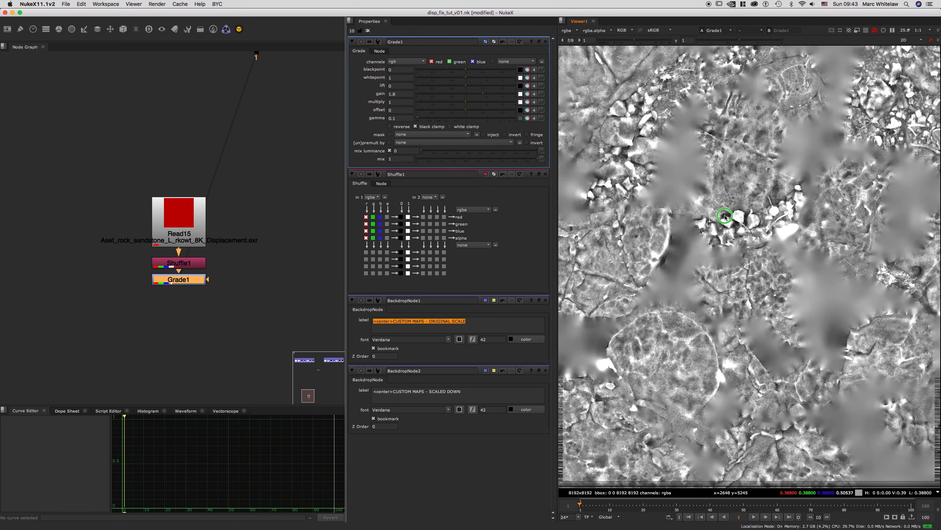
pyautogui.click(192, 264)
pyautogui.press('1')
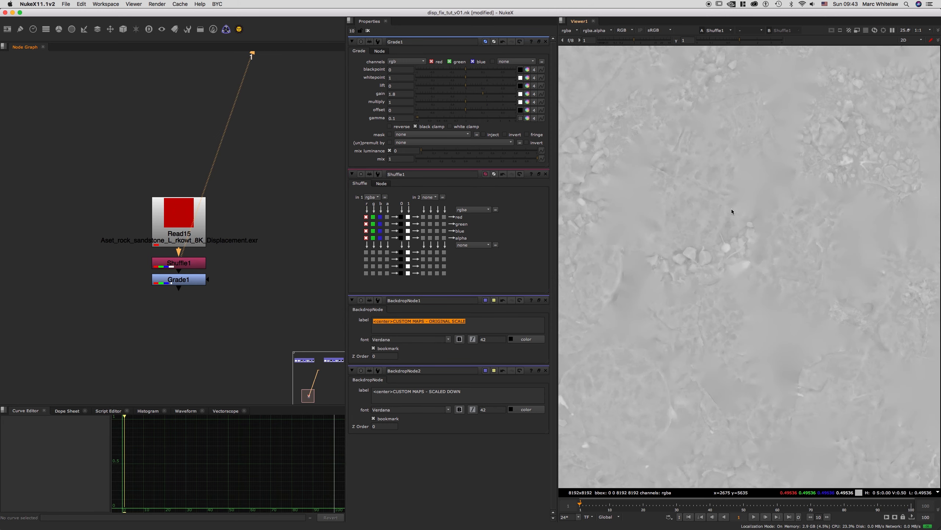
pyautogui.scroll(-5, 706, 222)
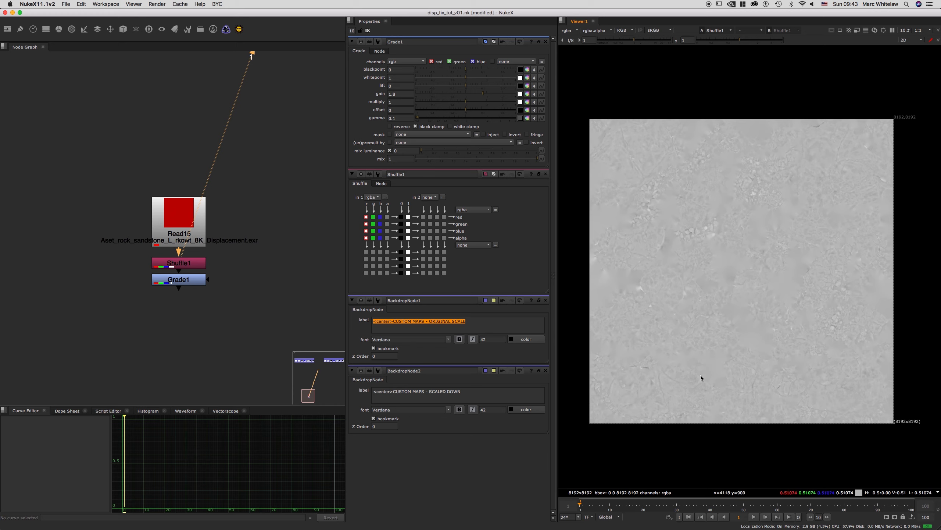
# Step: Switch to Photoshop and brush four small black arrows on a new layer, pointing from the blue curve to the red one
pyautogui.hotkey('ctrl', 'Left')
pyautogui.hotkey('ctrl', 'Right')
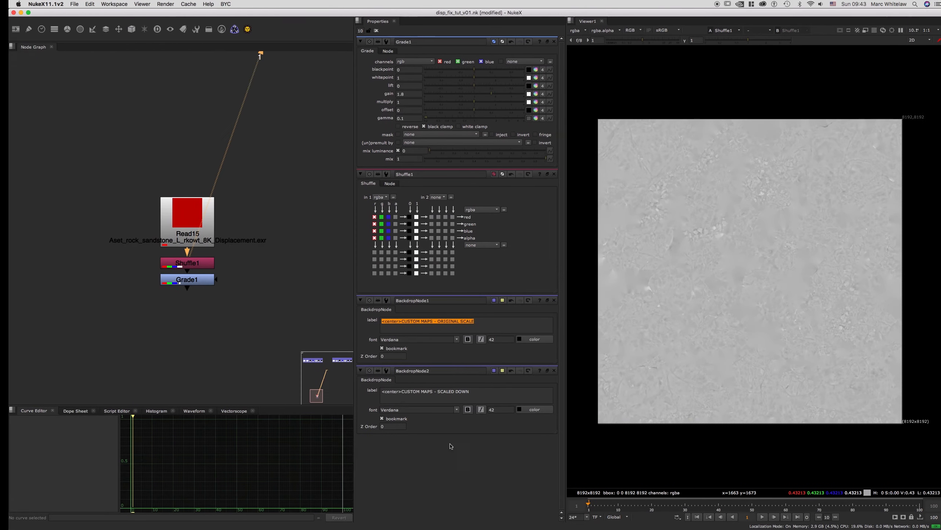
pyautogui.moveTo(431, 528)
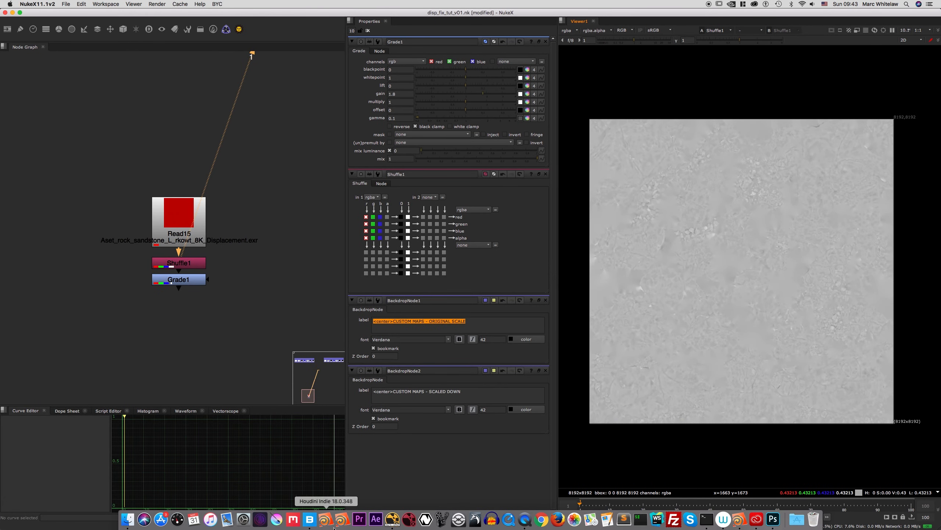
pyautogui.click(773, 519)
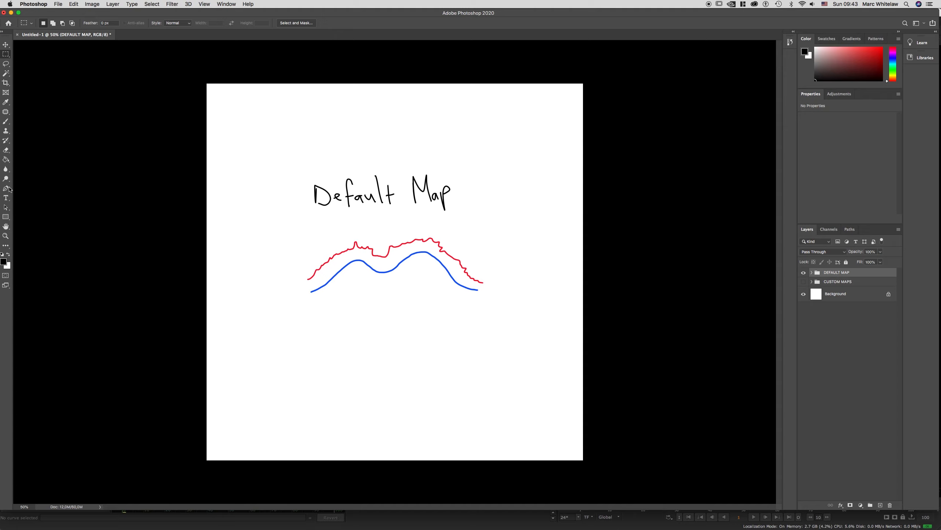
pyautogui.press('b')
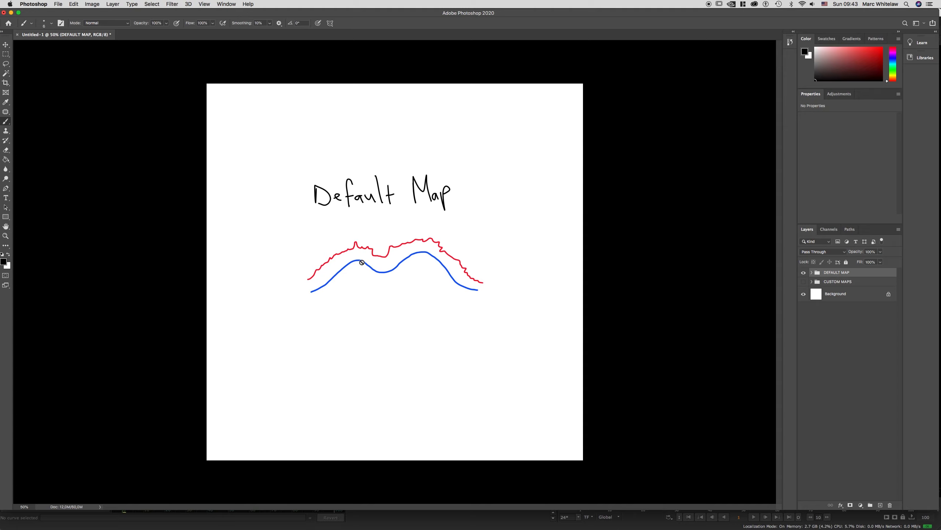
pyautogui.click(880, 505)
pyautogui.moveTo(332, 274); pyautogui.dragTo(329, 269)
pyautogui.moveTo(326, 271)
pyautogui.mouseDown()
pyautogui.moveTo(351, 252)
pyautogui.moveTo(384, 260)
pyautogui.mouseUp()
pyautogui.moveTo(381, 263); pyautogui.dragTo(412, 248)
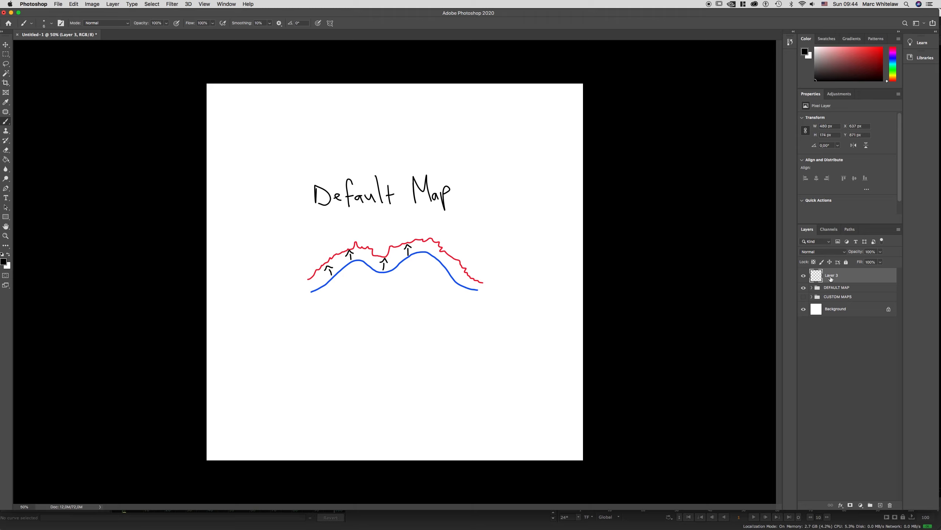
# Step: Hide Layer 3 and the DEFAULT MAP group, and show the CUSTOM MAPS group
pyautogui.click(804, 277)
pyautogui.click(803, 287)
pyautogui.click(804, 297)
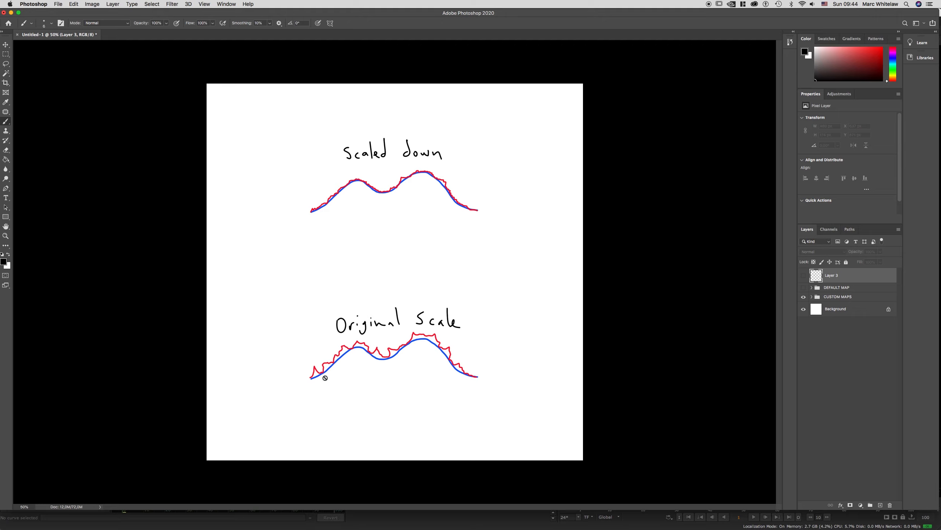
# Step: Examine the Original Scale curves up close, comparing the red displaced line with the blue base line
pyautogui.press('z')
pyautogui.click(361, 359)
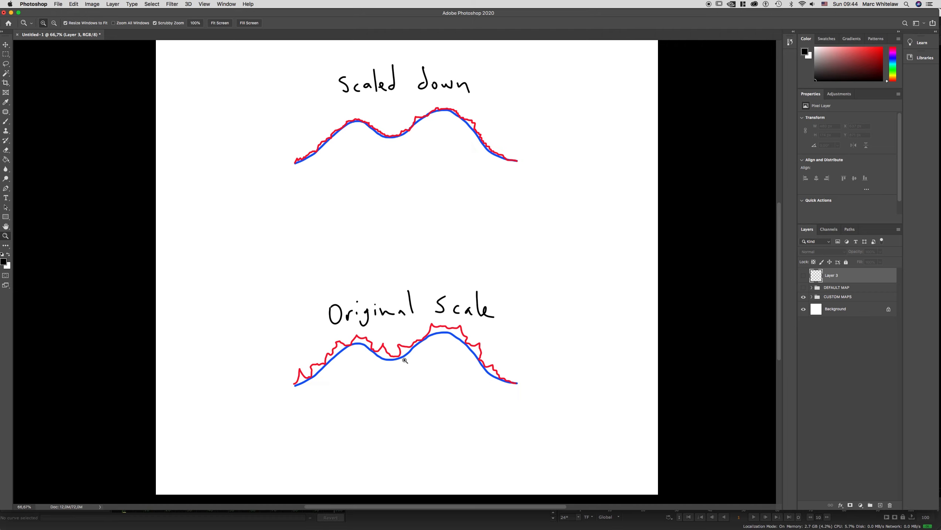
pyautogui.click(403, 374)
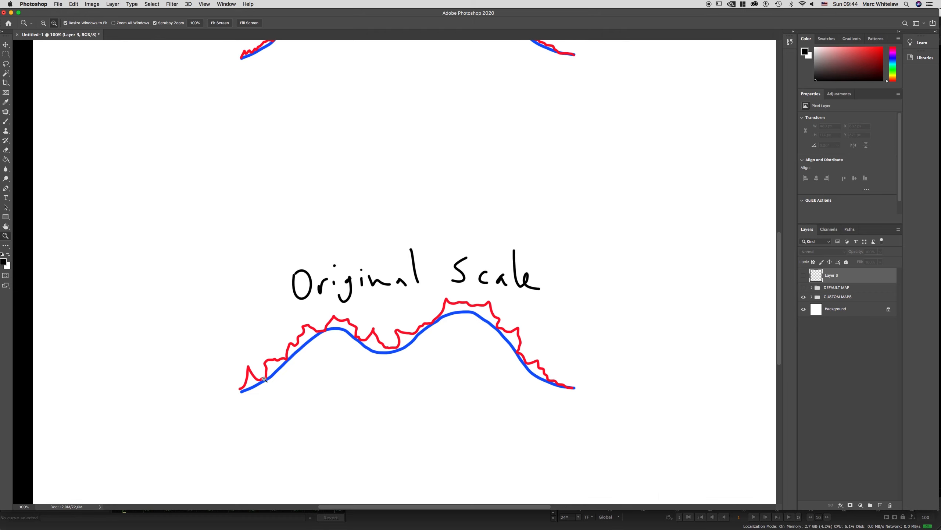
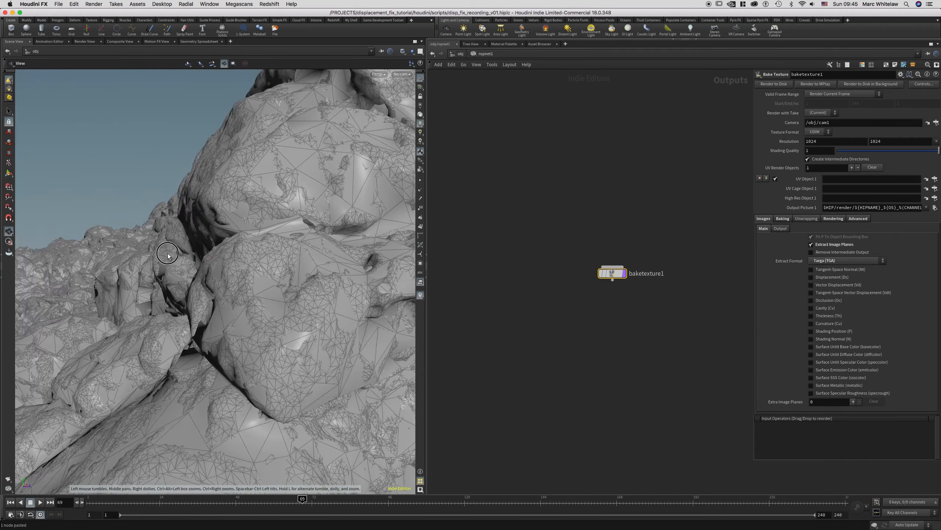
# Step: Switch to Houdini and examine the high-resolution rock mesh from close up and from a distance
pyautogui.keyDown('alt'); pyautogui.moveTo(238, 275); pyautogui.dragTo(242, 323, button='right'); pyautogui.keyUp('alt')
pyautogui.keyDown('alt'); pyautogui.moveTo(241, 324); pyautogui.dragTo(193, 275, button='middle'); pyautogui.keyUp('alt')
pyautogui.keyDown('alt'); pyautogui.moveTo(245, 267); pyautogui.dragTo(264, 287, button='right'); pyautogui.keyUp('alt')
pyautogui.keyDown('alt'); pyautogui.moveTo(264, 287); pyautogui.dragTo(285, 272); pyautogui.keyUp('alt')
pyautogui.keyDown('alt'); pyautogui.moveTo(285, 271); pyautogui.dragTo(256, 300, button='right'); pyautogui.keyUp('alt')
pyautogui.keyDown('alt'); pyautogui.moveTo(256, 300); pyautogui.dragTo(224, 334, button='middle'); pyautogui.keyUp('alt')
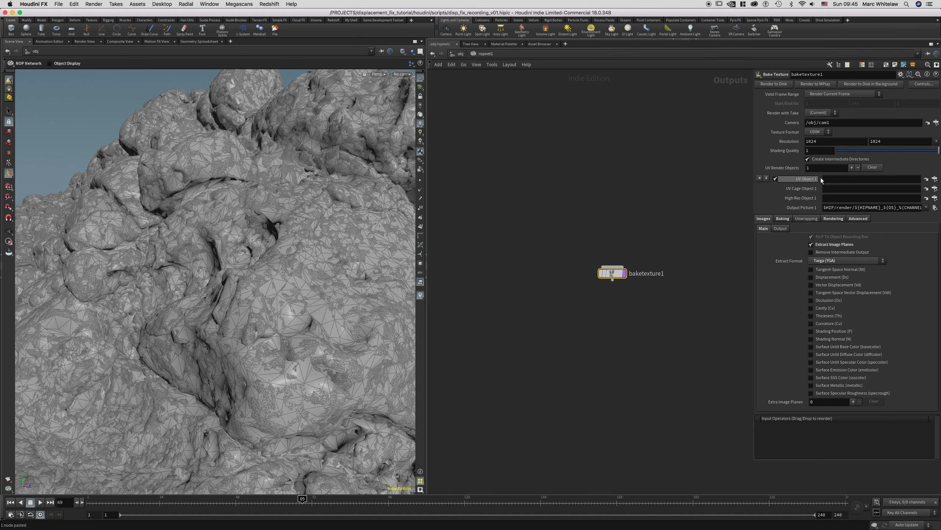
pyautogui.keyDown('alt'); pyautogui.moveTo(213, 256); pyautogui.dragTo(148, 326, button='right'); pyautogui.keyUp('alt')
pyautogui.keyDown('alt'); pyautogui.moveTo(188, 267); pyautogui.dragTo(222, 280, button='middle'); pyautogui.keyUp('alt')
pyautogui.keyDown('alt'); pyautogui.moveTo(222, 280); pyautogui.dragTo(272, 285); pyautogui.keyUp('alt')
pyautogui.keyDown('alt'); pyautogui.moveTo(271, 285); pyautogui.dragTo(300, 254, button='right'); pyautogui.keyUp('alt')
pyautogui.keyDown('alt'); pyautogui.moveTo(301, 254); pyautogui.dragTo(268, 258); pyautogui.keyUp('alt')
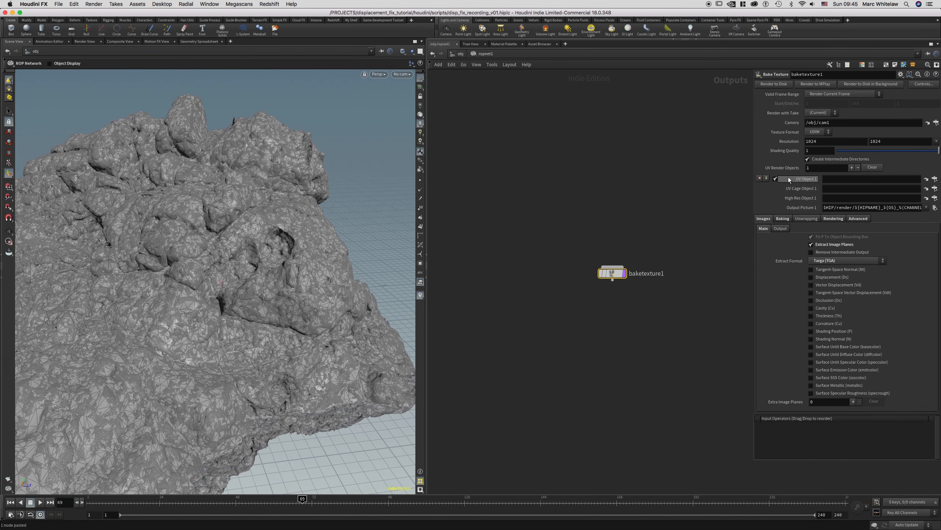
# Step: Assign LOD_00 as baketexture1's UV object and HIGHPOLY_SOURCE as its high-res object
pyautogui.click(934, 180)
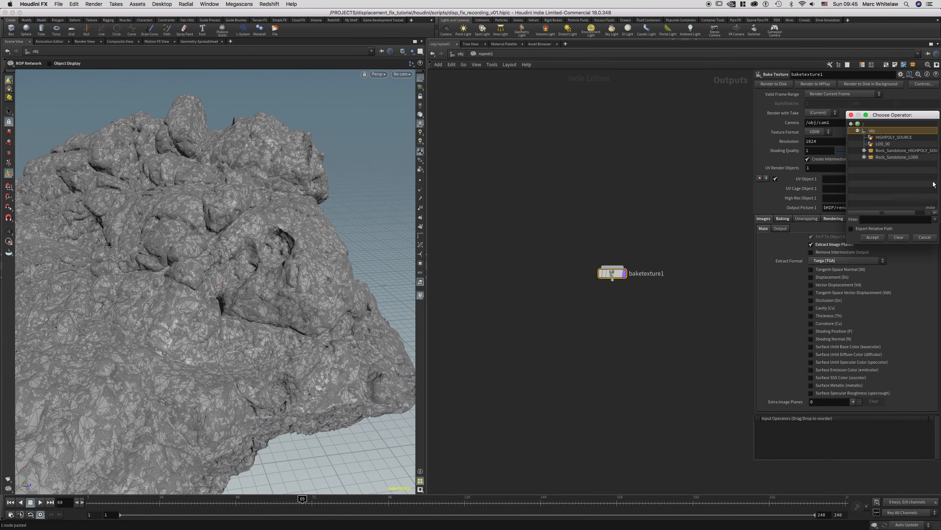
pyautogui.click(883, 144)
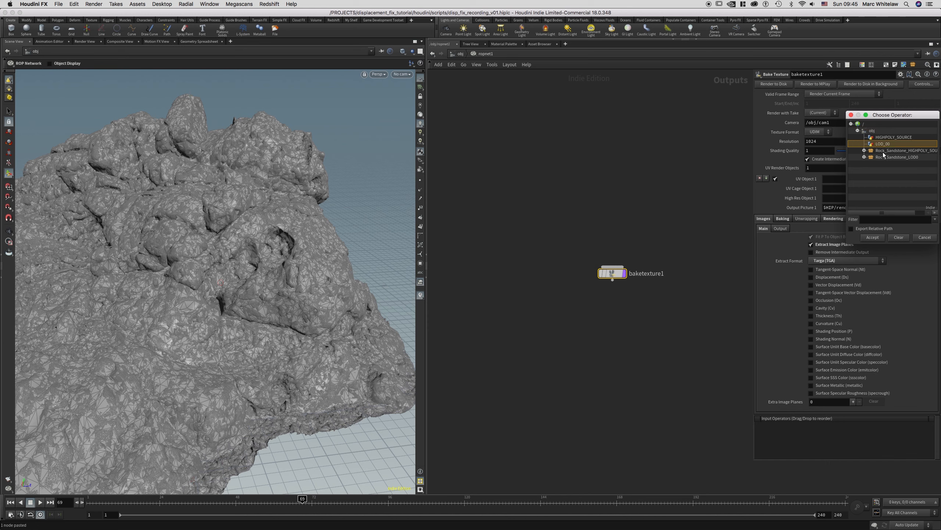
pyautogui.click(872, 238)
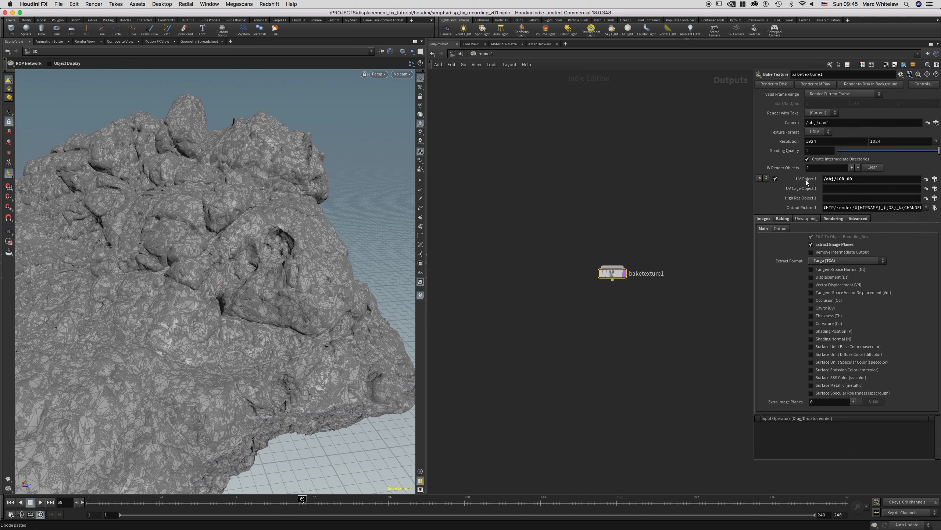
pyautogui.click(935, 197)
pyautogui.click(892, 156)
pyautogui.click(873, 256)
# Step: Replace the $HIP variable in the bake's output picture path with $JOB
pyautogui.moveTo(830, 206); pyautogui.dragTo(773, 207)
pyautogui.click(884, 209)
pyautogui.click(834, 208)
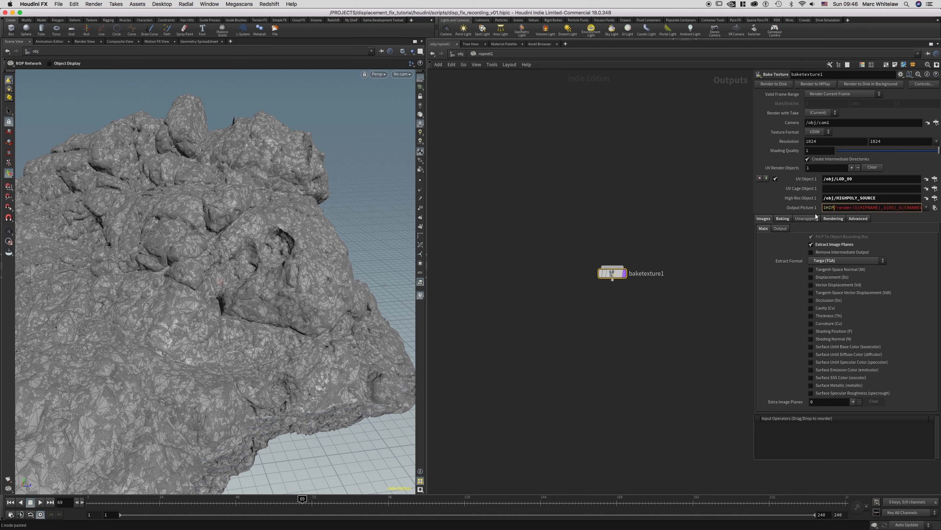
pyautogui.press('BackSpace')
pyautogui.press('BackSpace')
pyautogui.press('BackSpace')
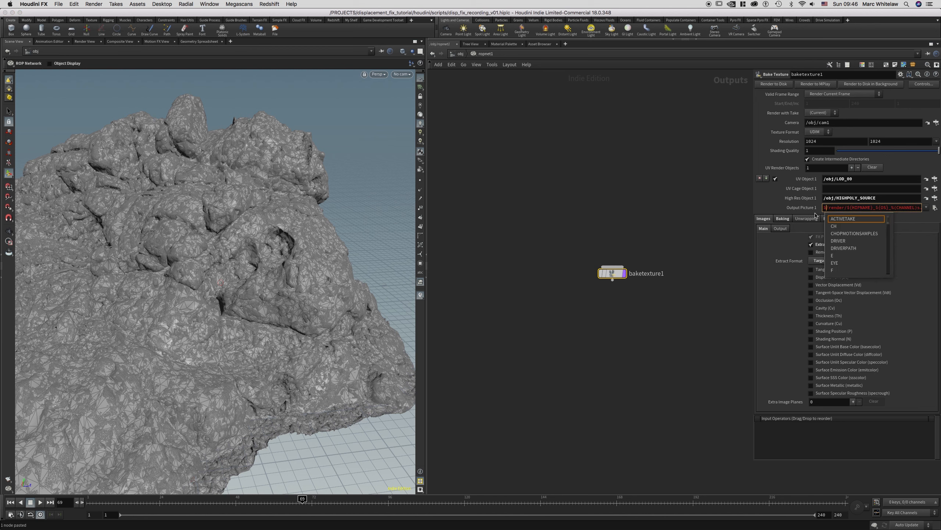
pyautogui.write('JOB')
pyautogui.press('Return')
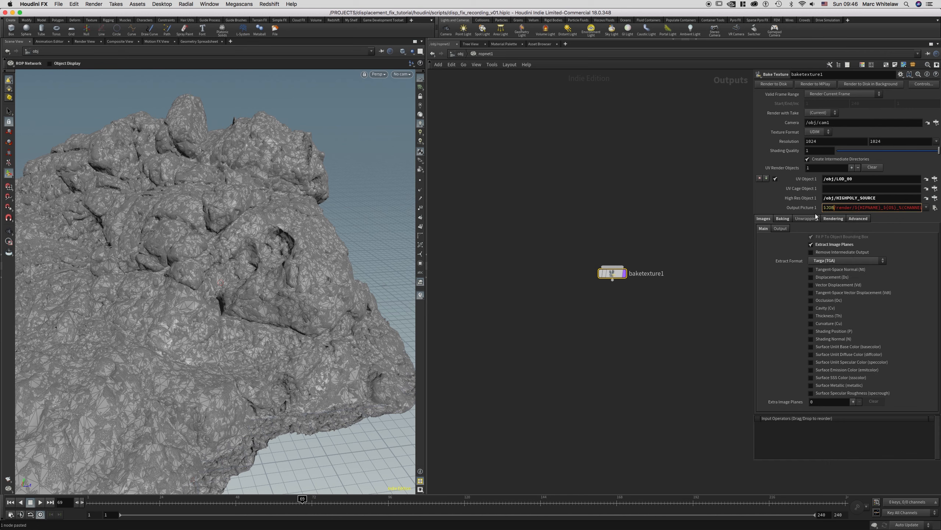
# Step: Enable removal of the intermediate output and set the extract format to Open EXR (EXR)
pyautogui.click(814, 252)
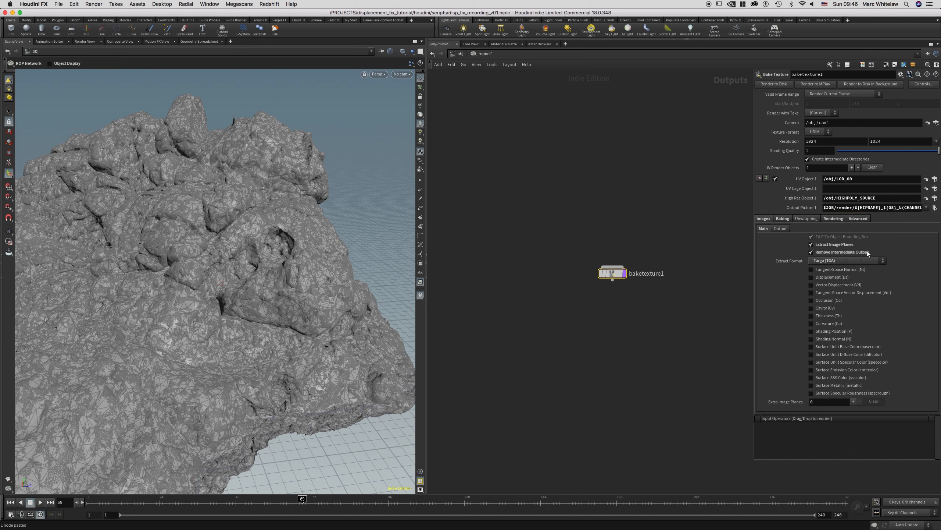
pyautogui.click(822, 260)
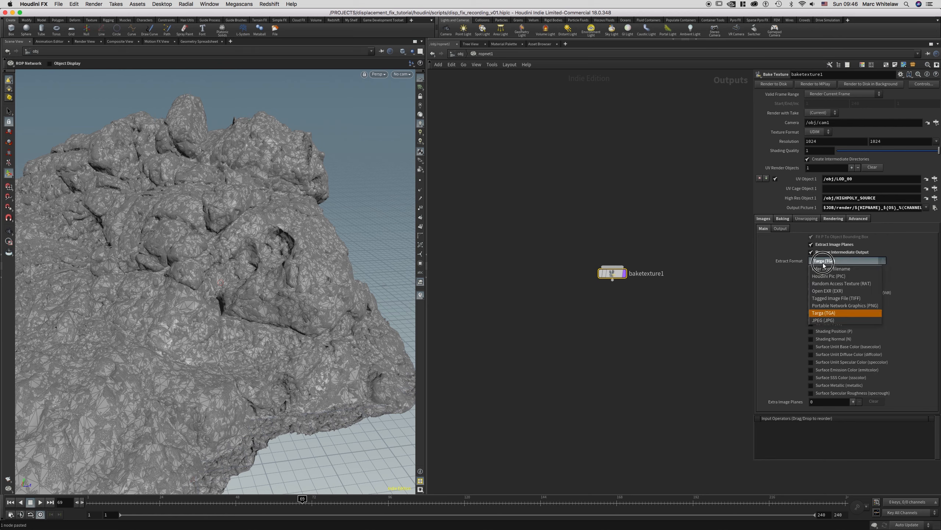
pyautogui.click(828, 292)
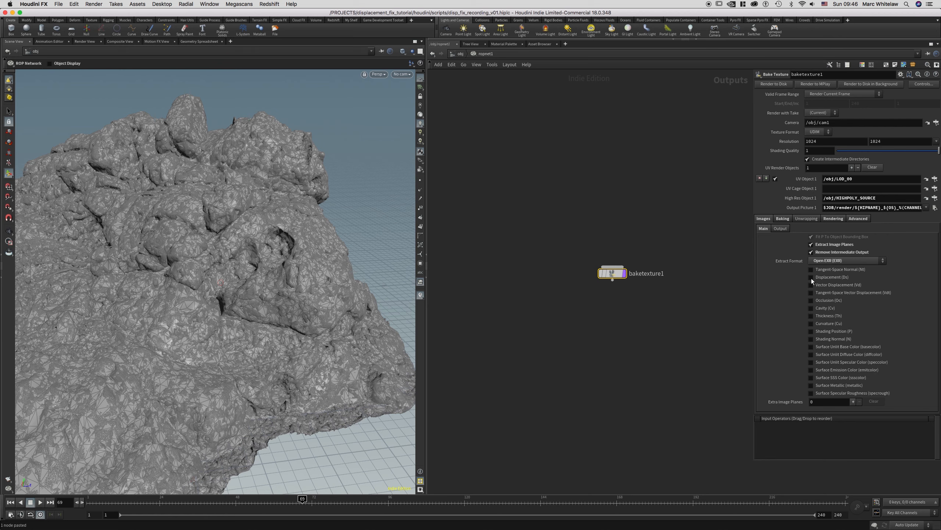
# Step: Enable the tangent-space normal, displacement, vector displacement, tangent-space vector displacement, occlusion, cavity, thickness and curvature image planes
pyautogui.click(822, 270)
pyautogui.click(825, 285)
pyautogui.click(827, 293)
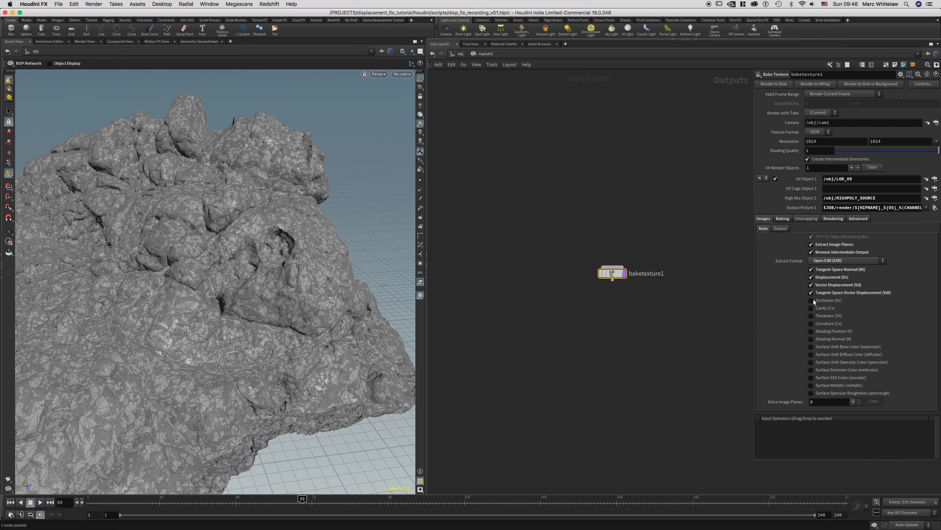
pyautogui.click(810, 308)
pyautogui.click(810, 322)
pyautogui.click(811, 315)
# Step: Set the unwrap method to UV Match and review the rendering, baking and image settings
pyautogui.click(806, 218)
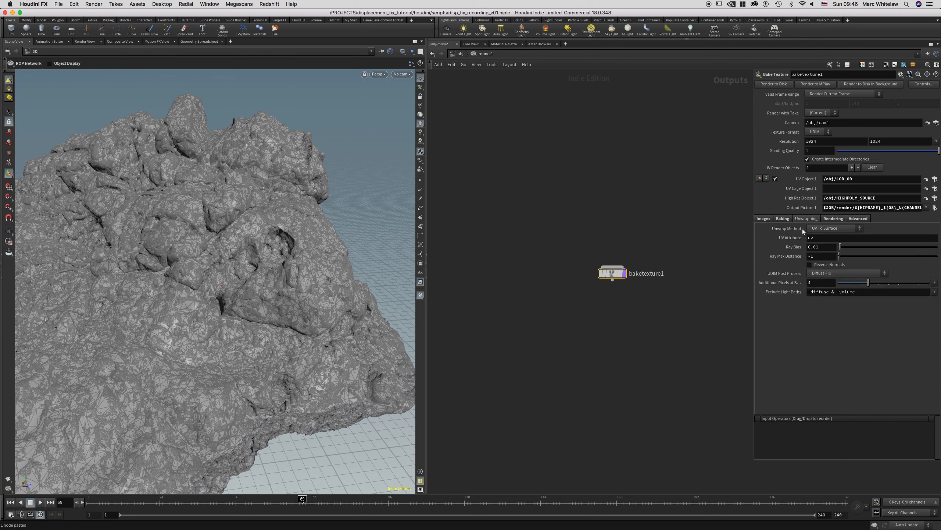
pyautogui.click(834, 228)
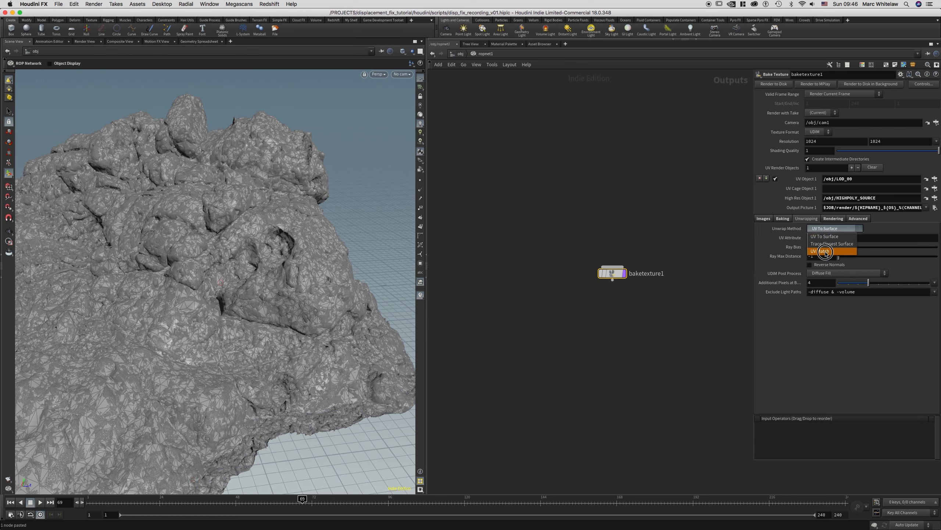
pyautogui.click(827, 256)
pyautogui.click(839, 219)
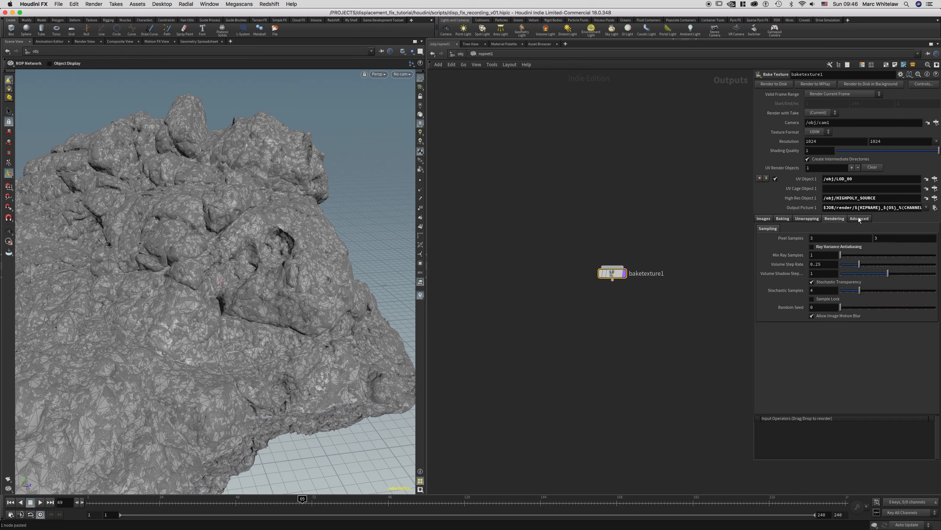
pyautogui.click(838, 219)
pyautogui.click(808, 218)
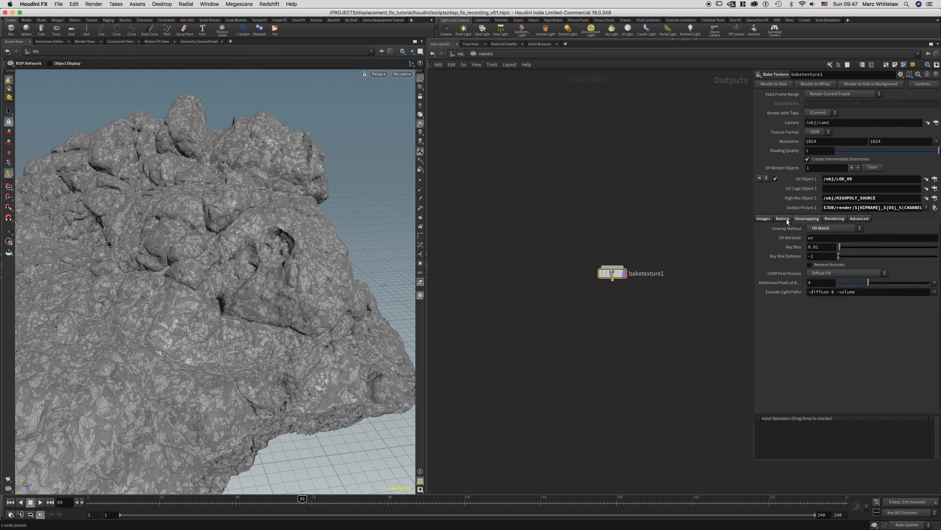
pyautogui.click(783, 218)
pyautogui.click(763, 219)
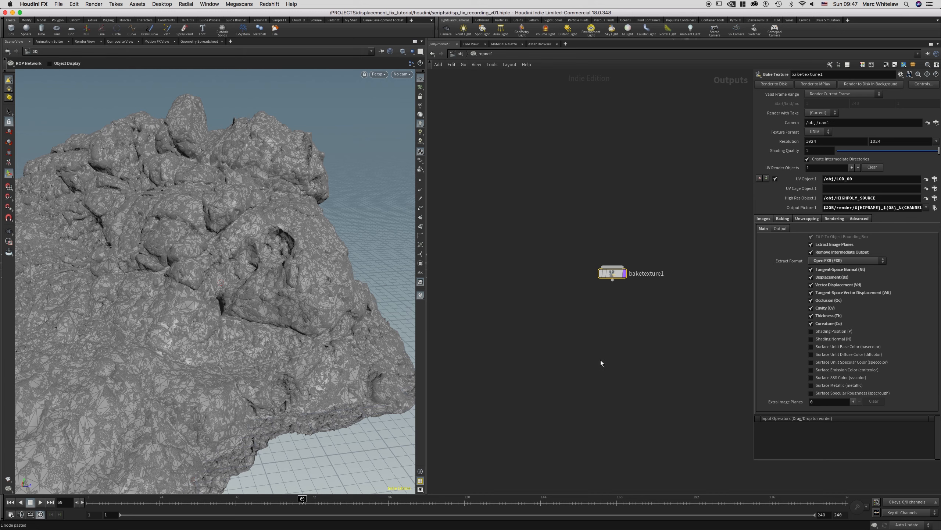
# Step: Set the bake resolution to 2048 by 2048
pyautogui.click(828, 141)
pyautogui.write('204')
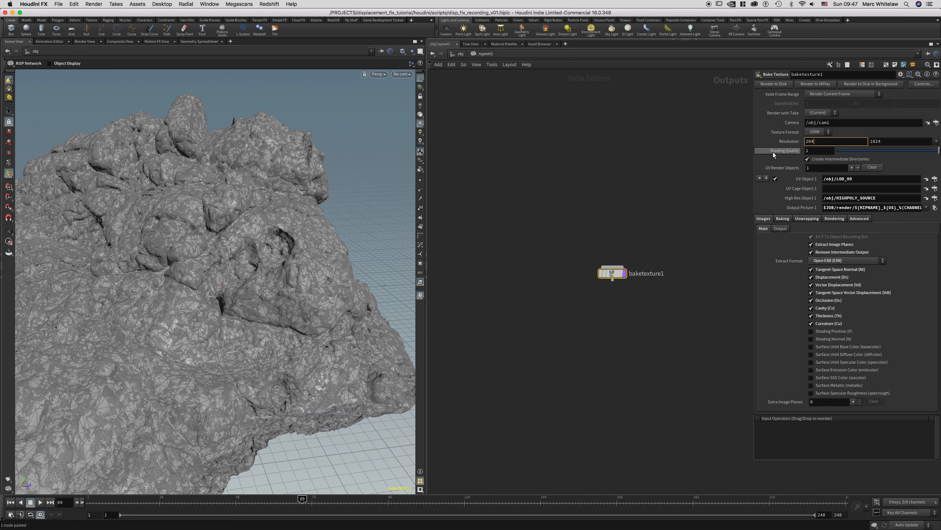
pyautogui.write('8')
pyautogui.press('Tab')
pyautogui.write('2')
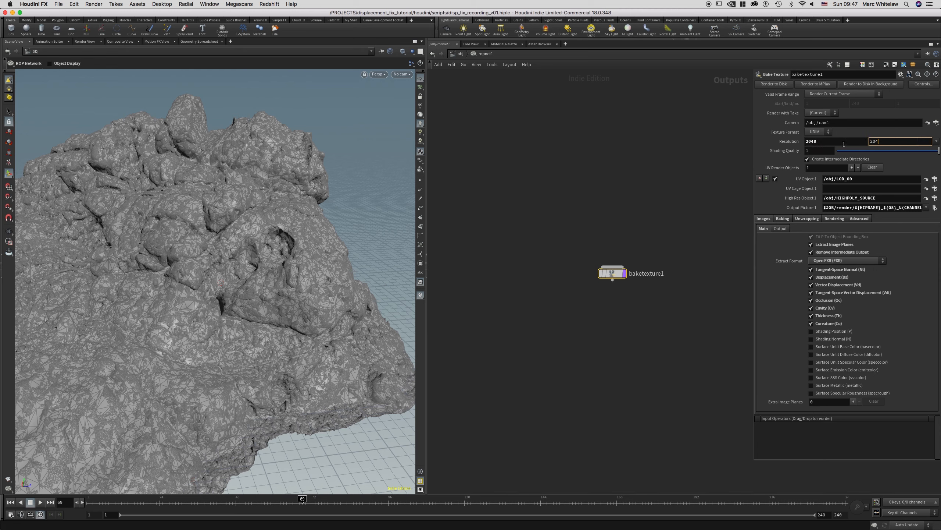
# Step: Create a camera from the current view and zero its translate and rotate values
pyautogui.click(808, 123)
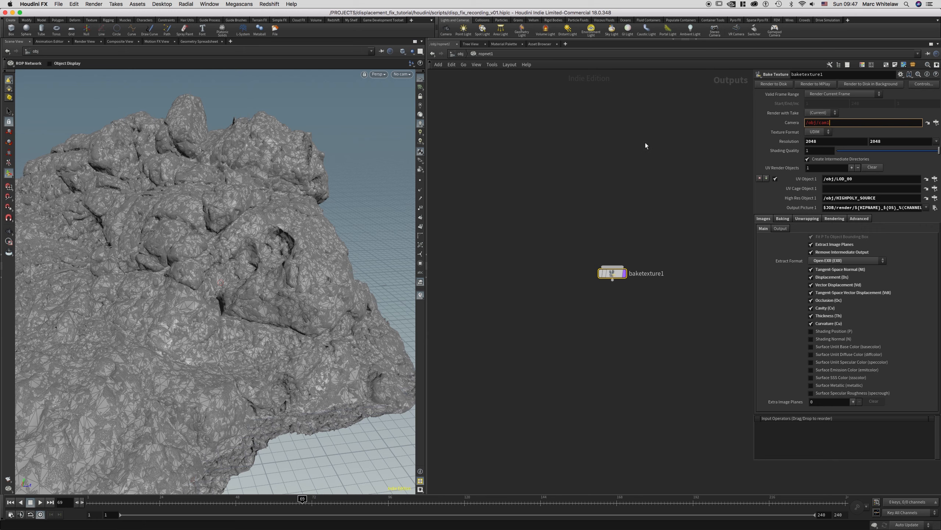
pyautogui.keyDown('ctrl'); pyautogui.click(446, 30); pyautogui.keyUp('ctrl')
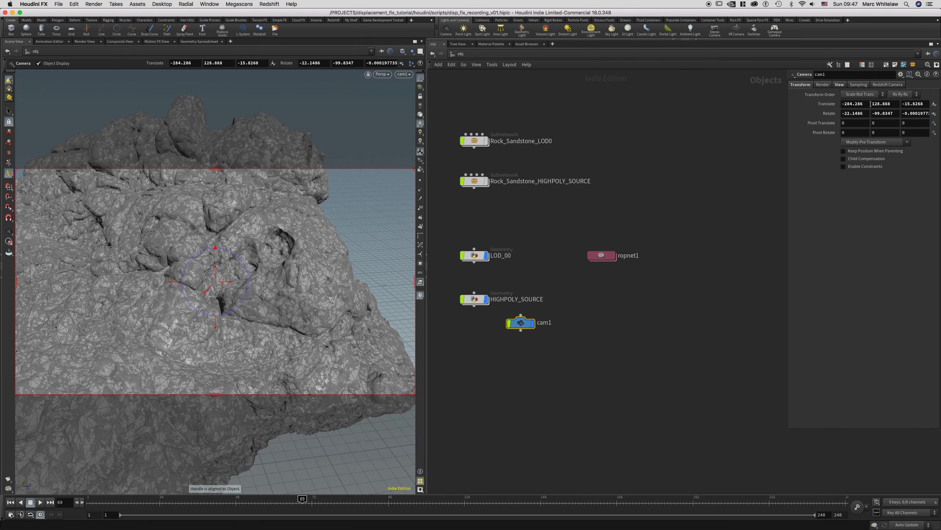
pyautogui.click(854, 103)
pyautogui.write('0')
pyautogui.moveTo(867, 114); pyautogui.dragTo(824, 115)
pyautogui.write('0')
pyautogui.write('0')
pyautogui.moveTo(892, 104); pyautogui.dragTo(864, 114)
pyautogui.write('0')
pyautogui.moveTo(925, 104)
pyautogui.mouseDown()
pyautogui.moveTo(902, 105)
pyautogui.moveTo(928, 113)
pyautogui.mouseUp()
pyautogui.write('00')
pyautogui.press('Return')
# Step: Set cam1's resolution to 2048 by 2048
pyautogui.click(838, 85)
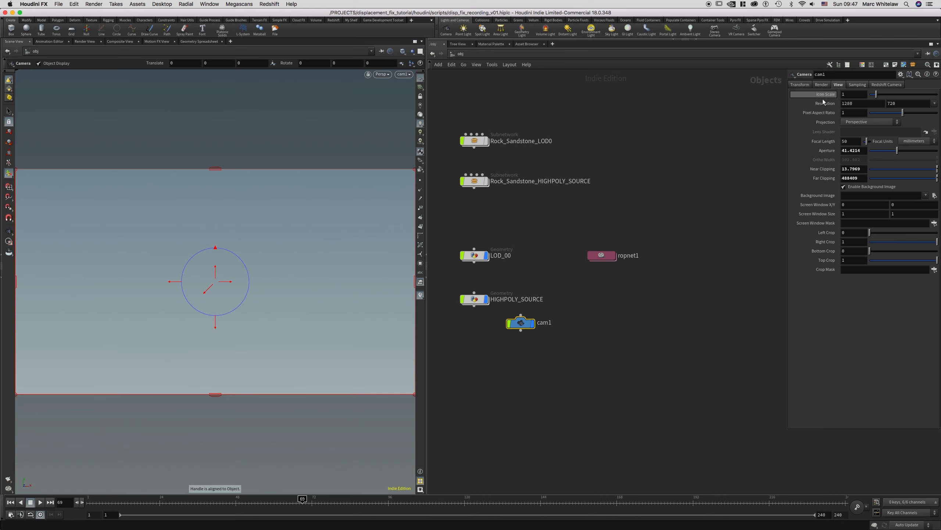
pyautogui.moveTo(857, 104); pyautogui.dragTo(801, 104)
pyautogui.write('2048')
pyautogui.press('Tab')
pyautogui.write('20')
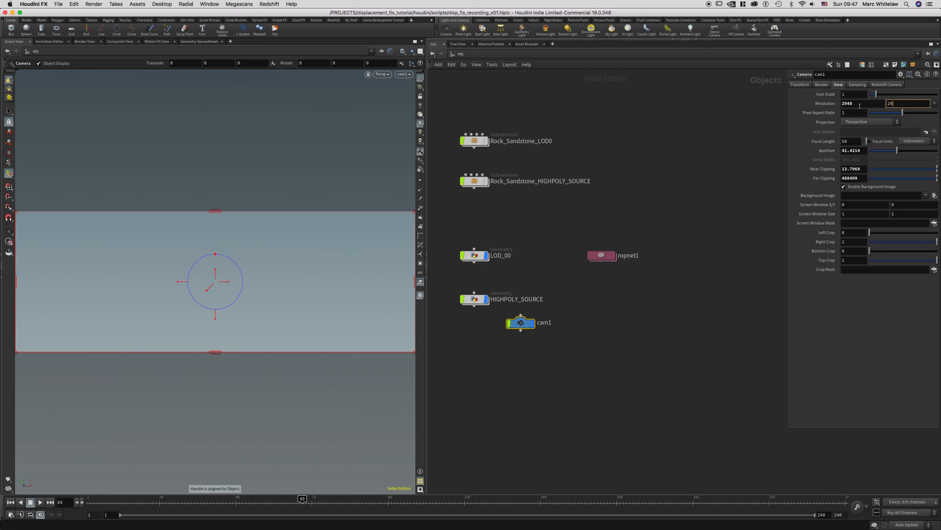
pyautogui.write('48')
pyautogui.press('Return')
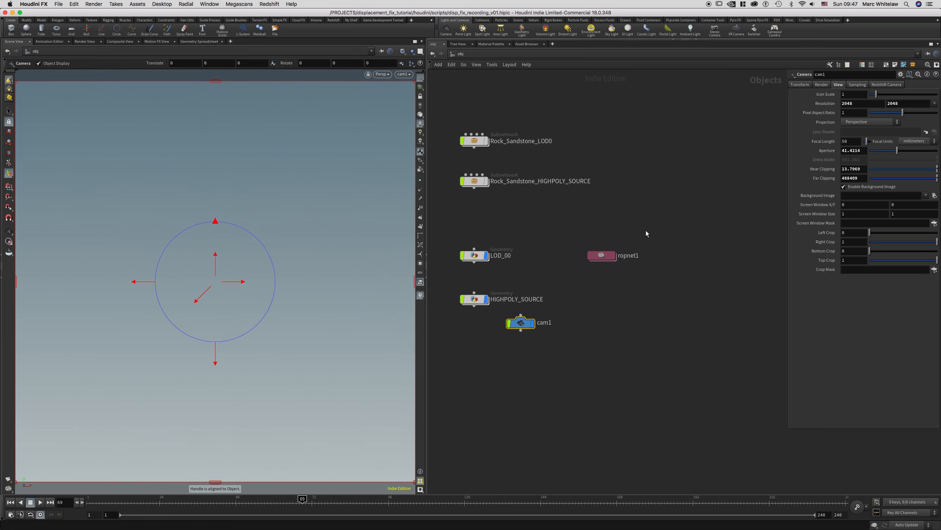
# Step: Place the cam1 node below ropnet1 and return the viewport to a free view of the rock
pyautogui.moveTo(536, 319); pyautogui.dragTo(617, 296)
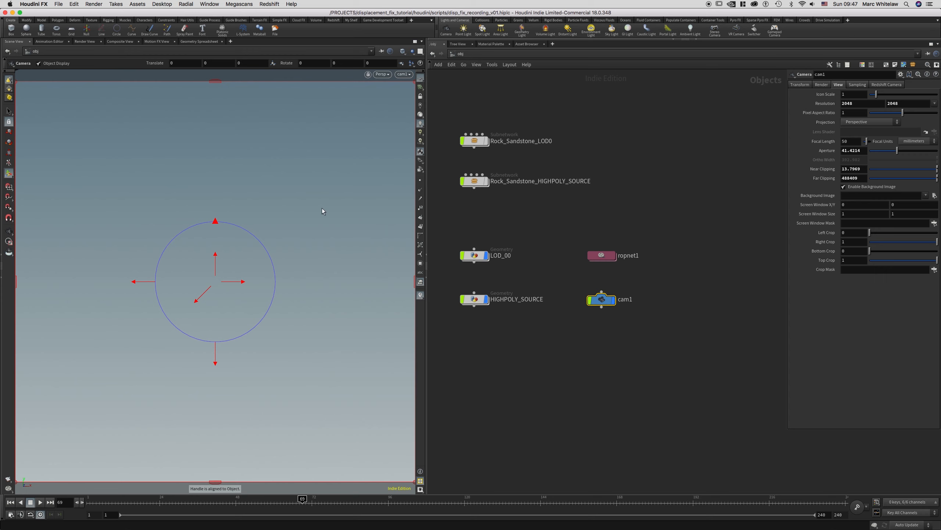
pyautogui.press('Escape')
pyautogui.moveTo(319, 253); pyautogui.dragTo(357, 263)
# Step: Go back inside ropnet1 and save the scene file
pyautogui.click(604, 256)
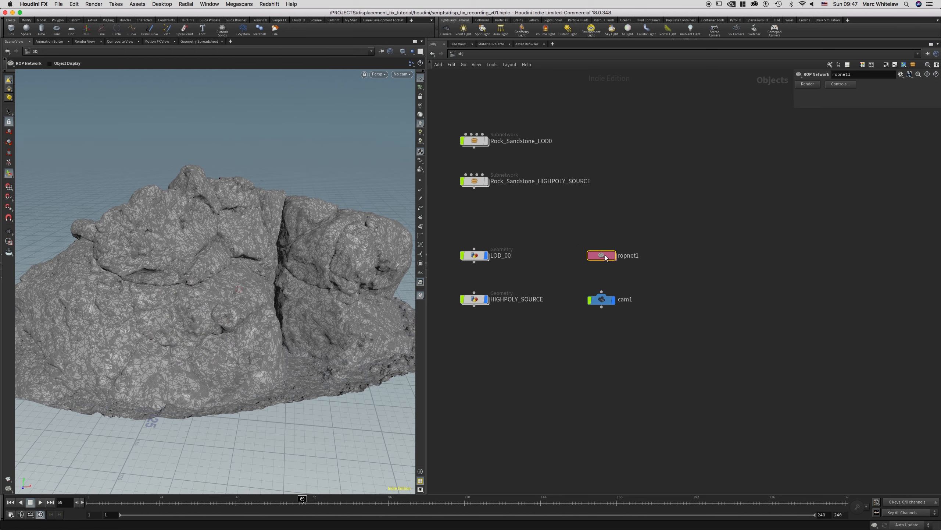
pyautogui.doubleClick(604, 256)
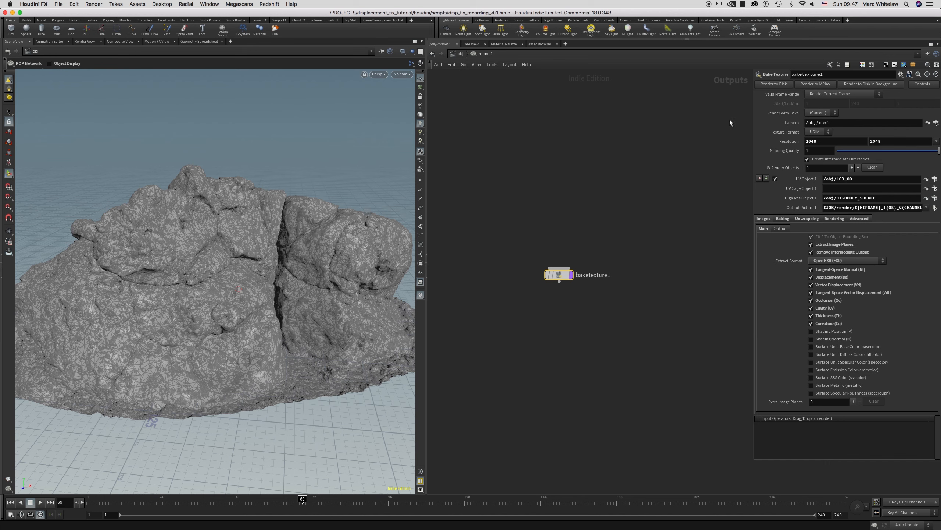
pyautogui.click(62, 5)
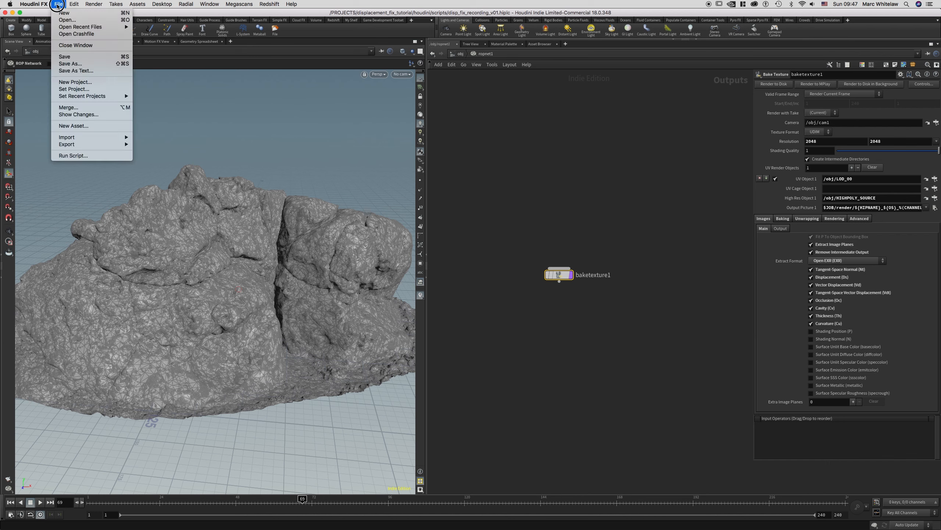
pyautogui.click(74, 56)
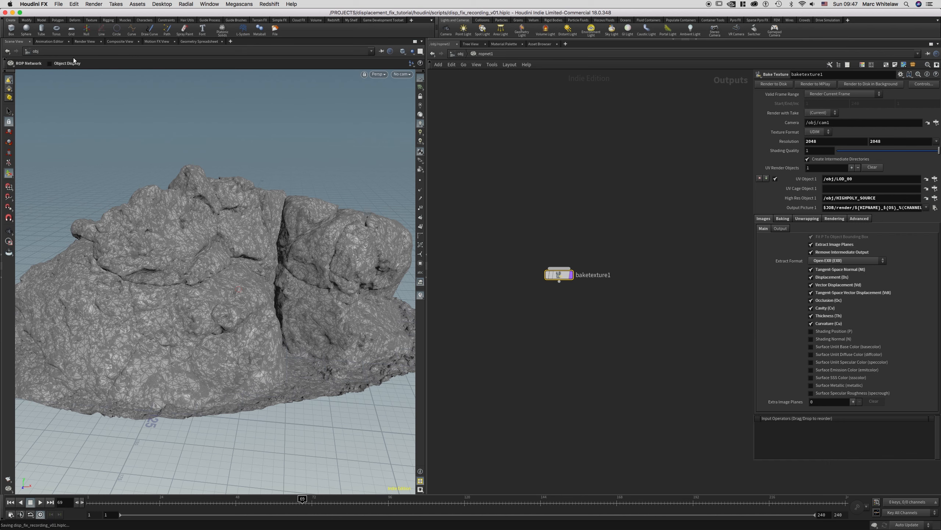
# Step: Start rendering baketexture1 to disk in the background and open the render scheduler to monitor the job
pyautogui.click(867, 85)
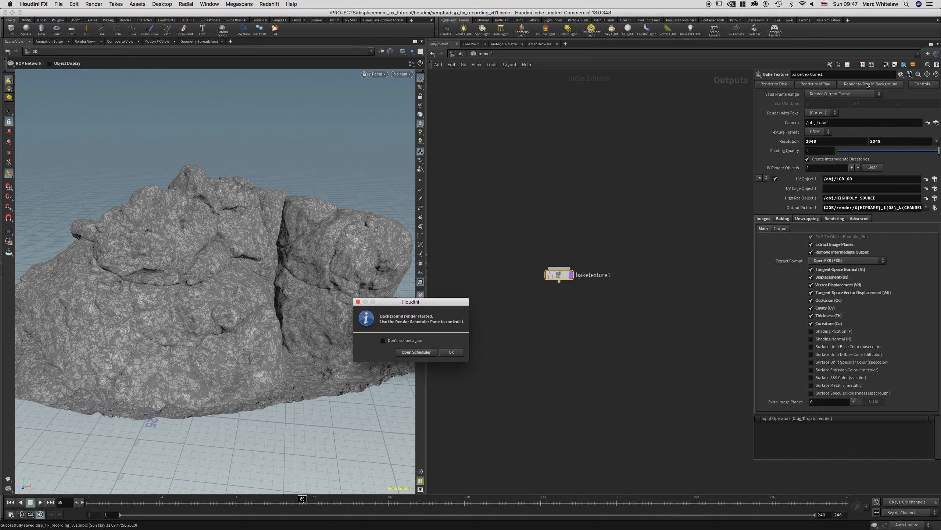
pyautogui.click(420, 352)
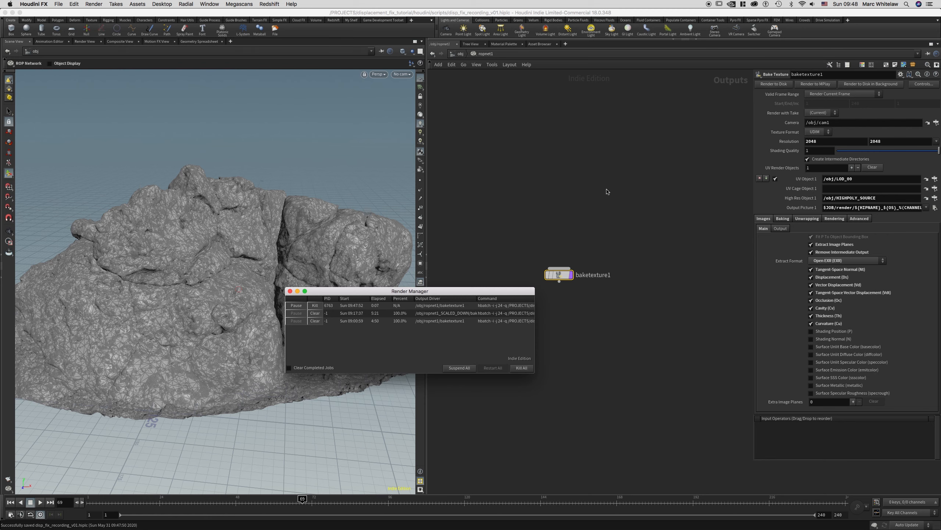
pyautogui.moveTo(408, 293); pyautogui.dragTo(386, 285)
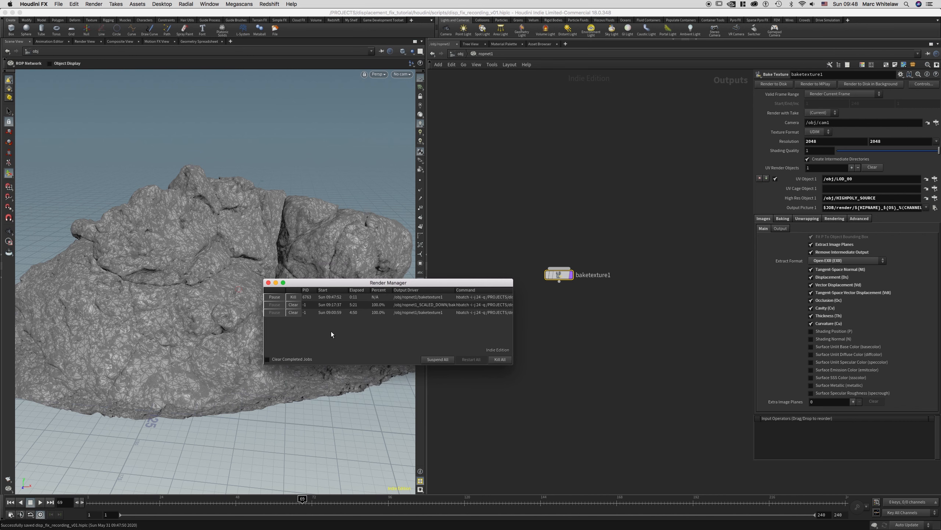
# Step: Switch to Finder and check the disp_fix_recording_v01_baketexture1 EXR files in the houdini render folder
pyautogui.moveTo(394, 284); pyautogui.dragTo(420, 293)
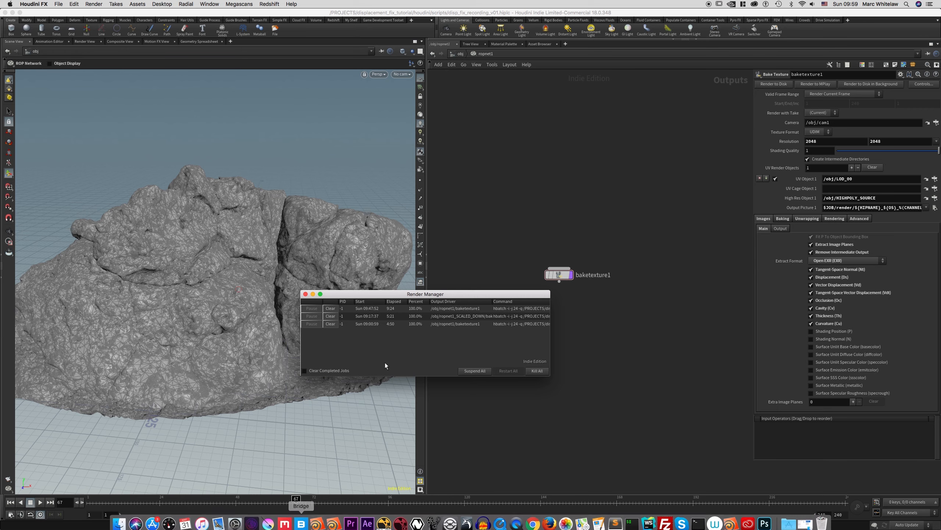
pyautogui.click(126, 527)
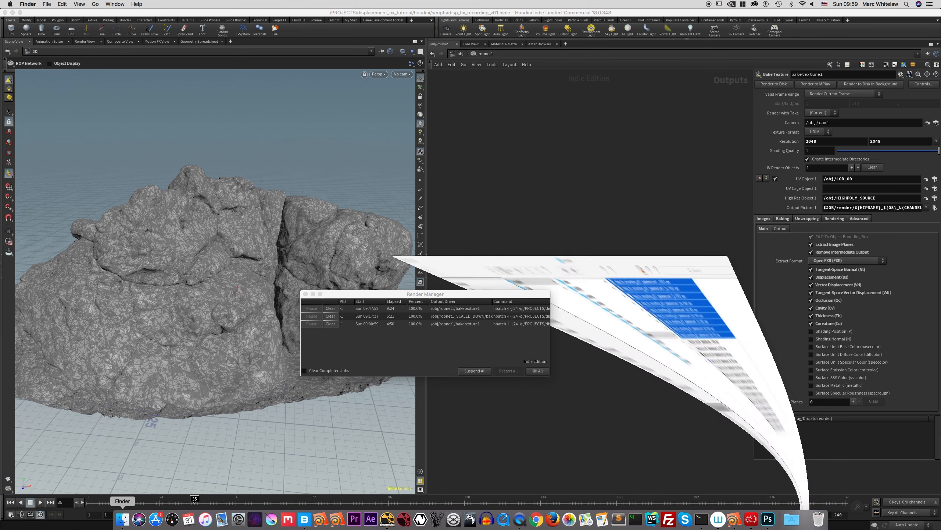
pyautogui.click(505, 276)
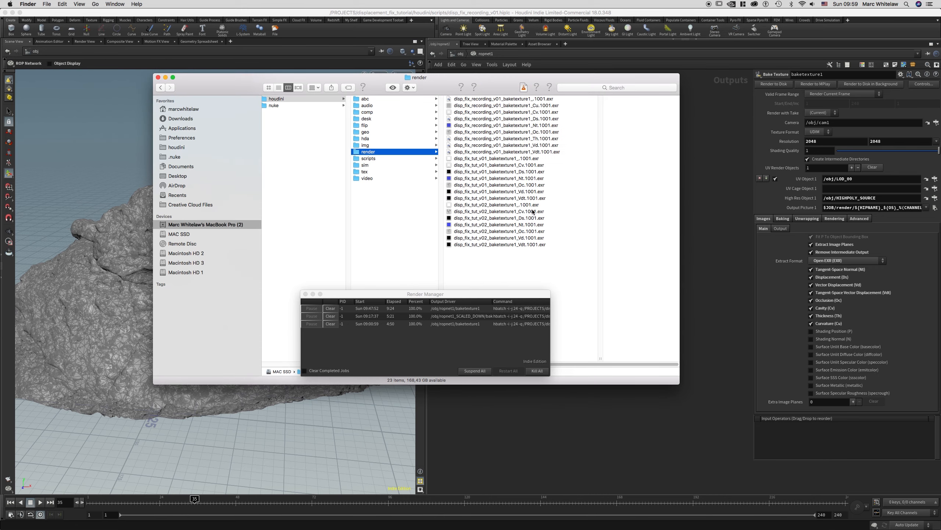
pyautogui.click(512, 153)
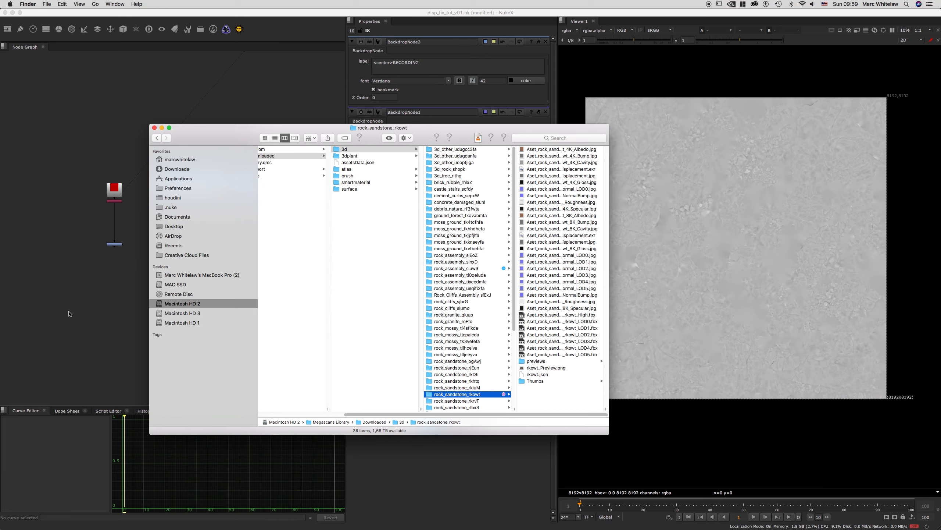
# Step: Switch to NukeX and view the curvature bake from Read17 and the cavity bake from Read18
pyautogui.click(85, 305)
pyautogui.scroll(5, 199, 192)
pyautogui.click(203, 150)
pyautogui.moveTo(203, 150); pyautogui.dragTo(204, 139)
pyautogui.press('1')
pyautogui.click(238, 178)
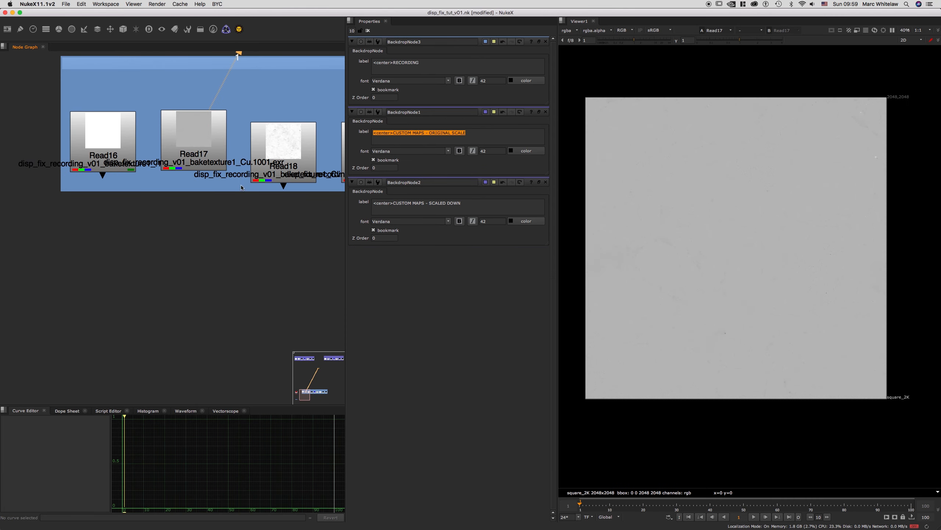
pyautogui.moveTo(272, 194); pyautogui.dragTo(198, 269, button='middle')
pyautogui.moveTo(219, 222); pyautogui.dragTo(220, 217)
pyautogui.press('1')
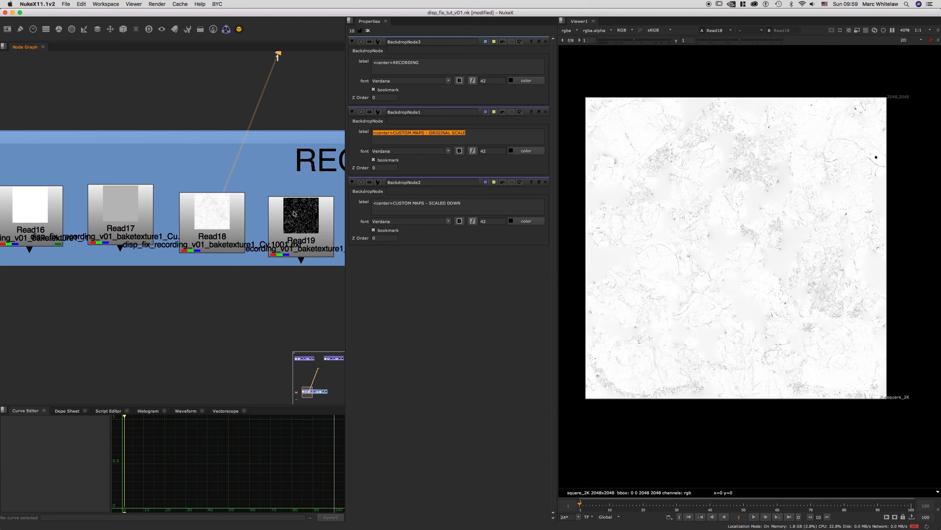
# Step: Show the baked displacement map from Read19 in the viewer
pyautogui.scroll(-4, 285, 267)
pyautogui.moveTo(303, 270); pyautogui.dragTo(251, 266, button='middle')
pyautogui.scroll(5, 247, 235)
pyautogui.moveTo(248, 239); pyautogui.dragTo(248, 232)
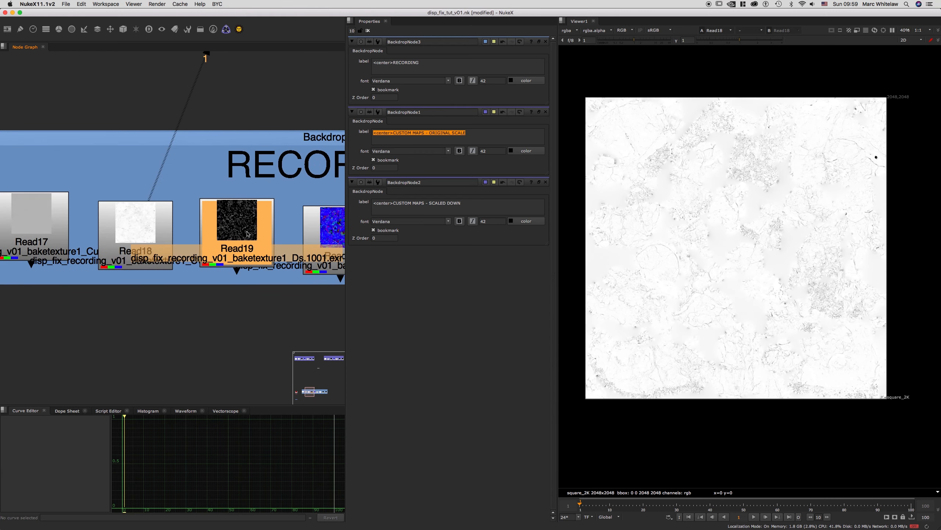
pyautogui.press('1')
pyautogui.scroll(-1, 297, 291)
pyautogui.moveTo(296, 291); pyautogui.dragTo(271, 281, button='middle')
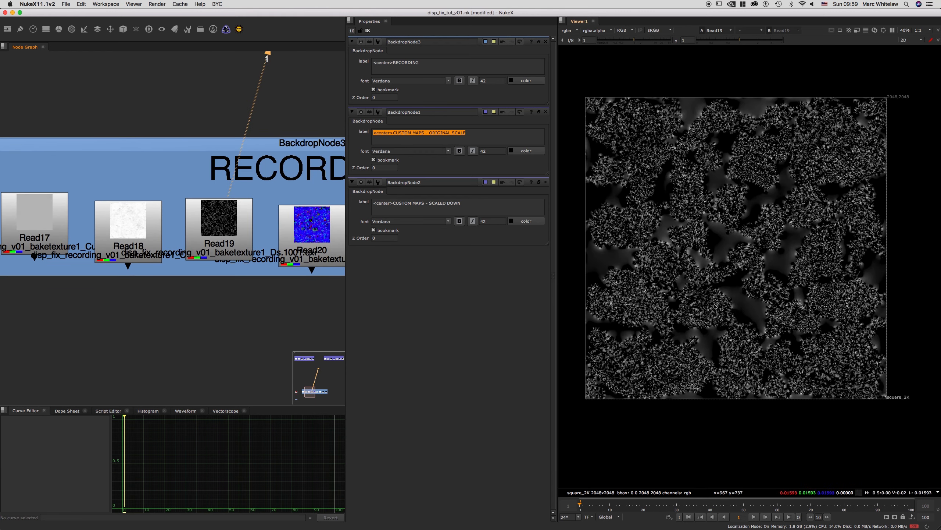
# Step: Examine the Read19 displacement map at close range and as a whole, comparing the noisy areas with the smooth patches
pyautogui.scroll(5, 765, 284)
pyautogui.scroll(-5, 765, 285)
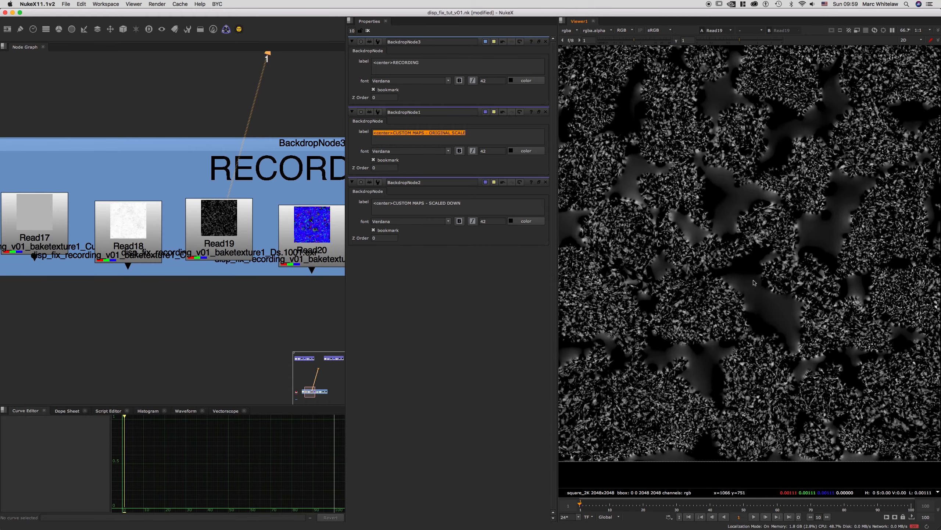
pyautogui.click(757, 305)
pyautogui.moveTo(757, 306); pyautogui.dragTo(780, 328, button='middle')
pyautogui.scroll(-2, 760, 297)
pyautogui.scroll(2, 756, 283)
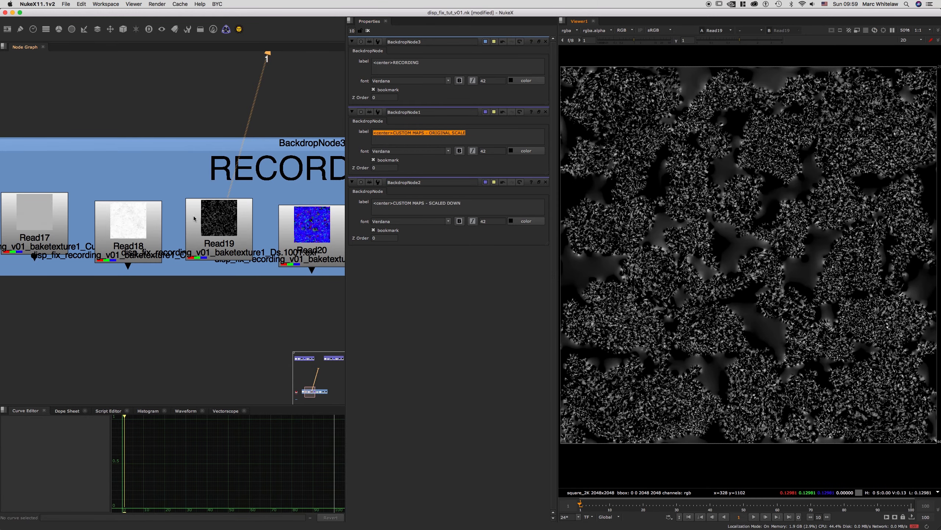
pyautogui.scroll(-3, 172, 134)
pyautogui.scroll(5, 761, 183)
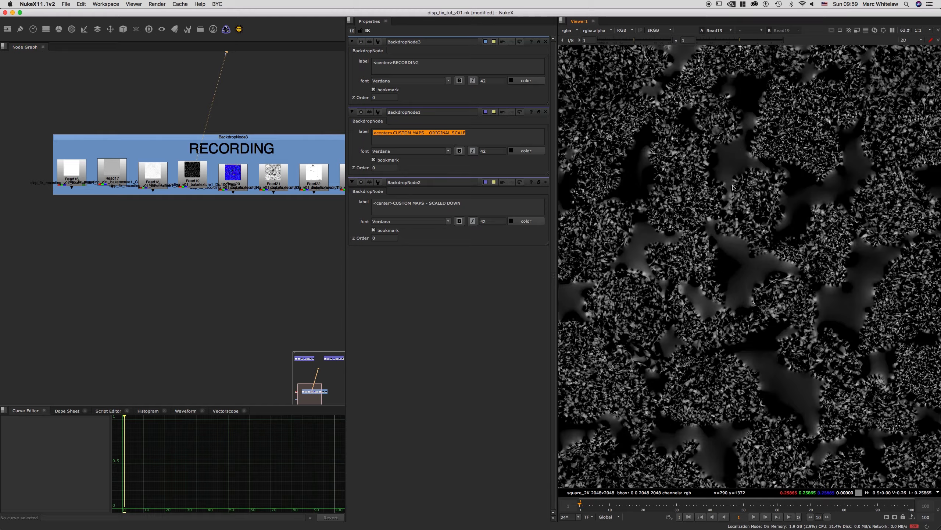
pyautogui.scroll(-3, 760, 183)
pyautogui.moveTo(765, 277)
pyautogui.mouseDown(button='middle')
pyautogui.moveTo(697, 256)
pyautogui.moveTo(755, 261)
pyautogui.mouseUp(button='middle')
pyautogui.scroll(5, 770, 230)
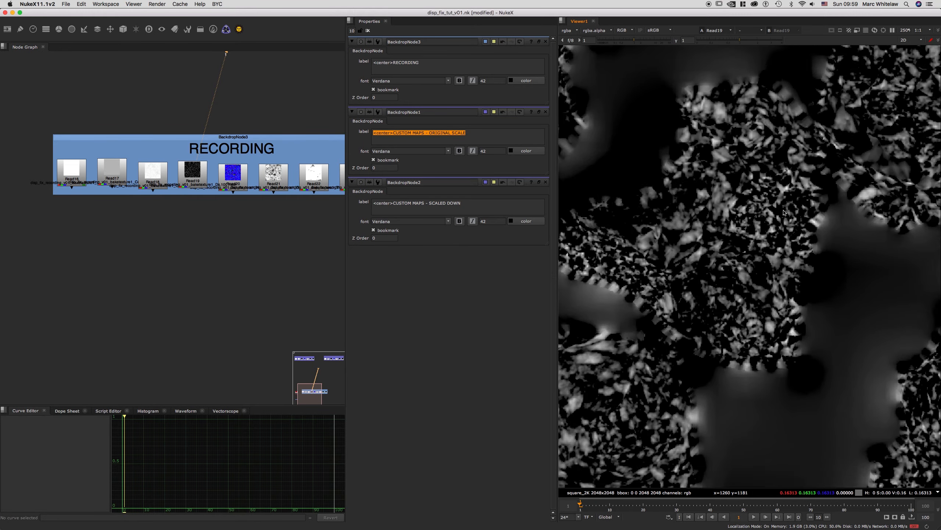
pyautogui.scroll(-4, 778, 217)
pyautogui.scroll(3, 721, 230)
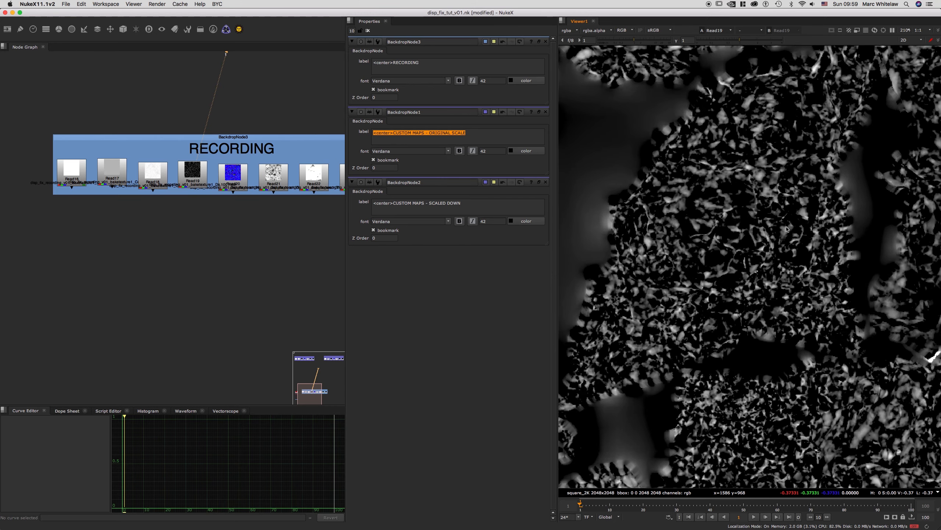
pyautogui.scroll(-3, 721, 230)
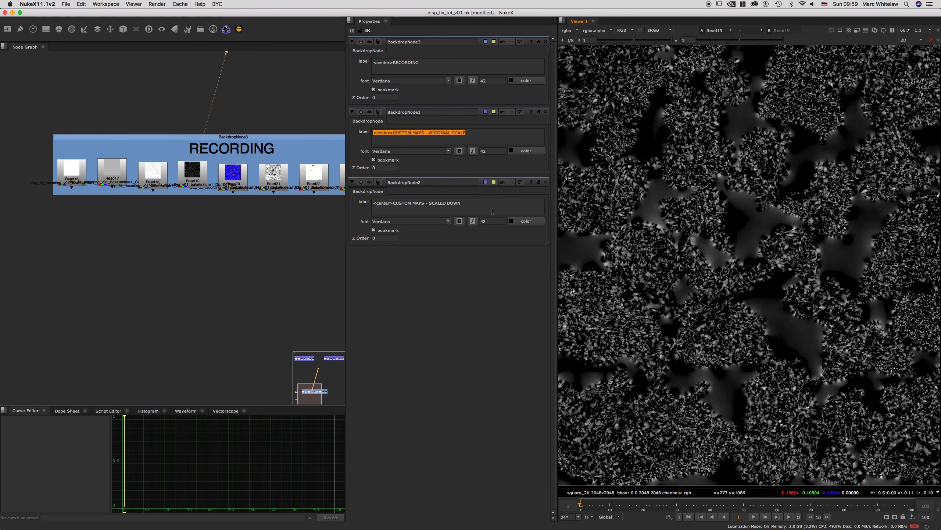
# Step: View the original 8K rock displacement map through Shuffle1 and examine it for comparison with the bake
pyautogui.scroll(-5, 119, 235)
pyautogui.moveTo(119, 234); pyautogui.dragTo(276, 240, button='middle')
pyautogui.scroll(8, 270, 221)
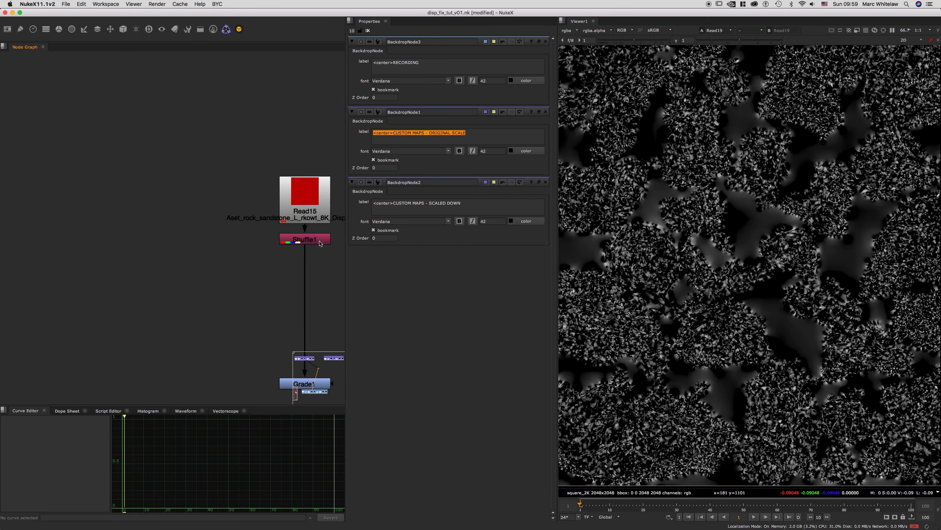
pyautogui.click(316, 243)
pyautogui.press('1')
pyautogui.click(196, 160)
pyautogui.scroll(-5, 726, 194)
pyautogui.moveTo(732, 222); pyautogui.dragTo(674, 244, button='middle')
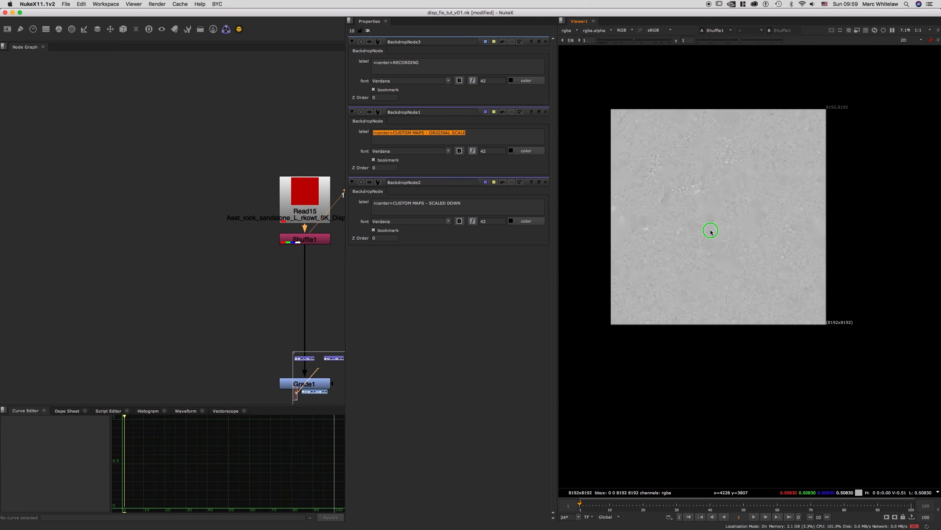
pyautogui.scroll(4, 689, 212)
pyautogui.moveTo(719, 221); pyautogui.dragTo(769, 238, button='middle')
pyautogui.scroll(-2, 741, 219)
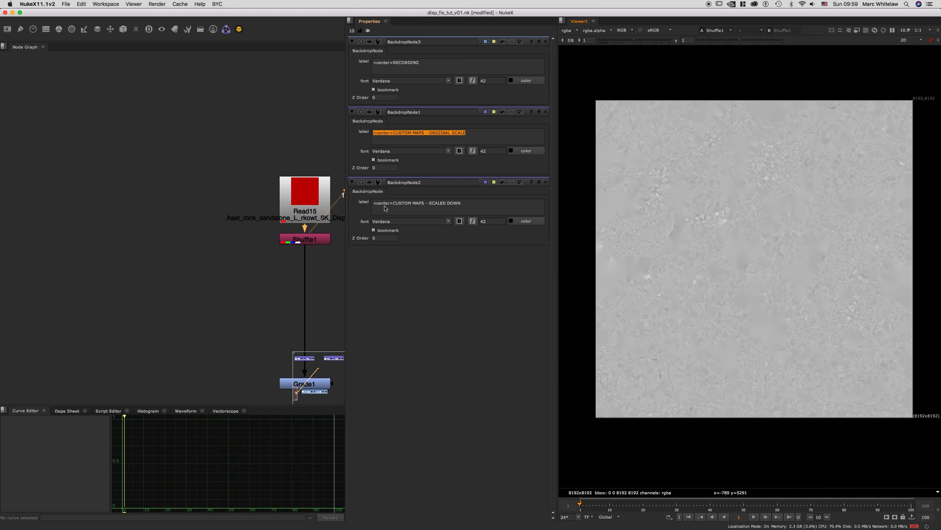
# Step: Select the Read15, Shuffle1 and Grade1 nodes and move them slightly farther from the RECORDING backdrop
pyautogui.scroll(-5, 220, 219)
pyautogui.moveTo(257, 253); pyautogui.dragTo(148, 242, button='middle')
pyautogui.moveTo(266, 247); pyautogui.dragTo(179, 226, button='middle')
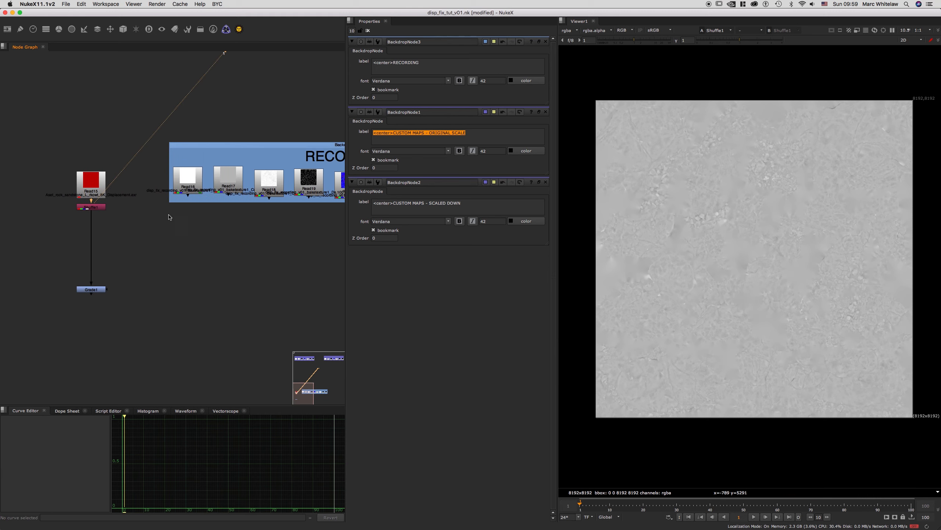
pyautogui.moveTo(113, 144); pyautogui.dragTo(33, 341)
pyautogui.scroll(-2, 128, 200)
pyautogui.moveTo(99, 192); pyautogui.dragTo(95, 187)
pyautogui.scroll(3, 113, 222)
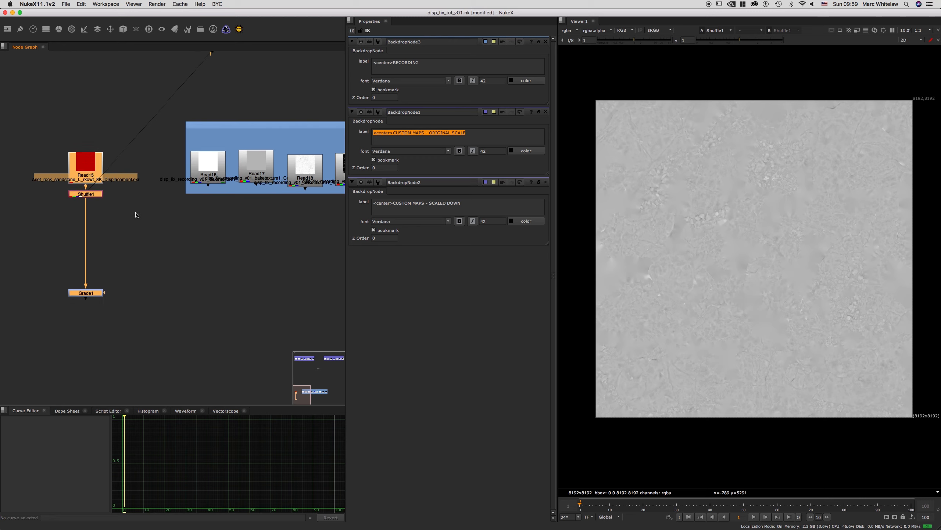
pyautogui.moveTo(199, 231); pyautogui.dragTo(168, 241, button='middle')
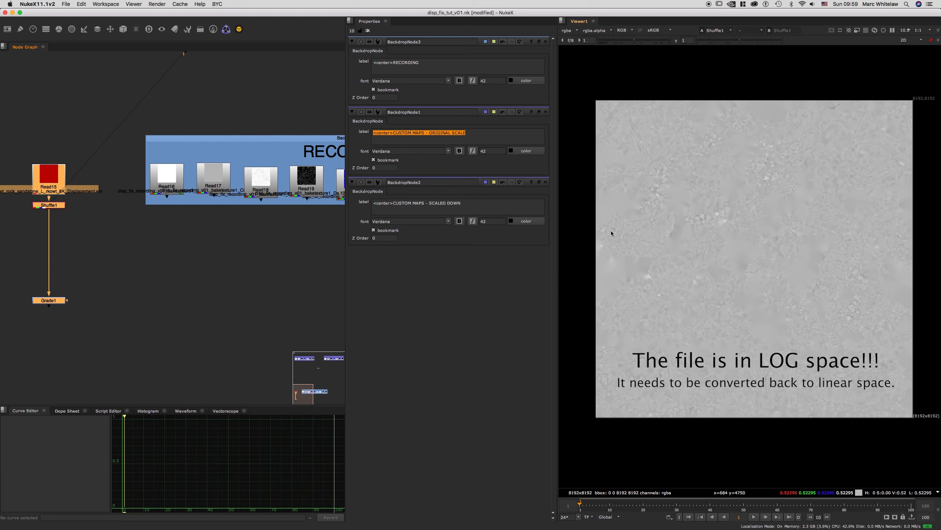
pyautogui.scroll(-3, 224, 236)
pyautogui.moveTo(256, 243)
pyautogui.mouseDown(button='middle')
pyautogui.moveTo(168, 251)
pyautogui.moveTo(267, 237)
pyautogui.mouseUp(button='middle')
pyautogui.scroll(4, 199, 221)
pyautogui.scroll(-3, 200, 223)
pyautogui.scroll(-2, 244, 225)
pyautogui.scroll(-2, 242, 224)
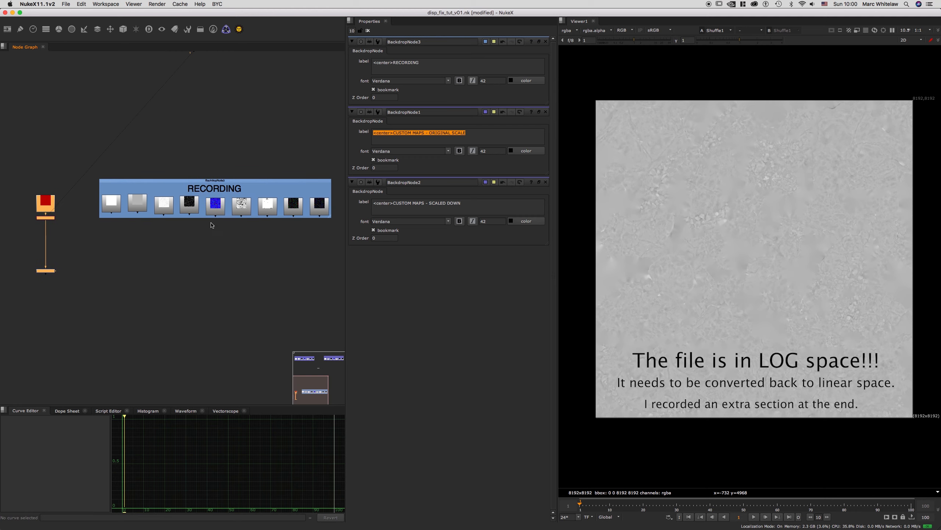
pyautogui.scroll(4, 211, 225)
pyautogui.moveTo(204, 238); pyautogui.dragTo(249, 263, button='middle')
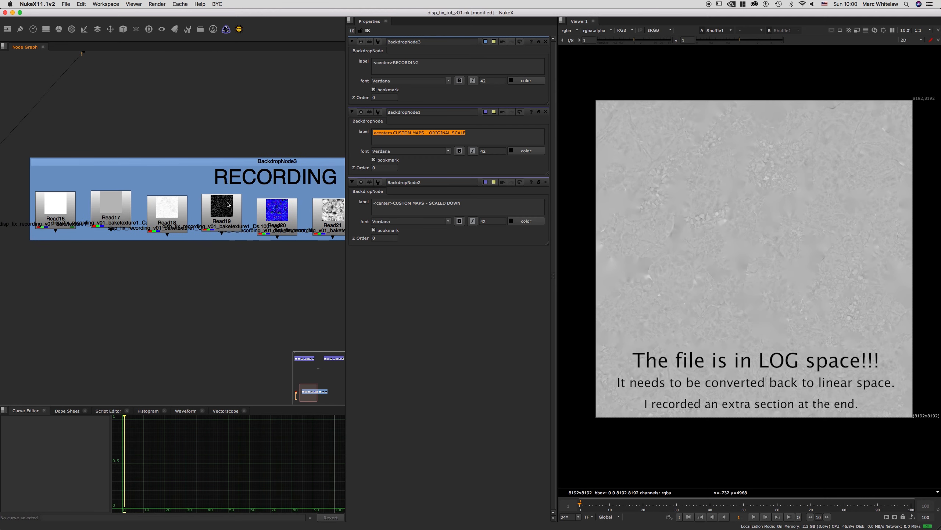
pyautogui.scroll(4, 233, 257)
pyautogui.moveTo(310, 243); pyautogui.dragTo(239, 242, button='middle')
pyautogui.scroll(-3, 236, 250)
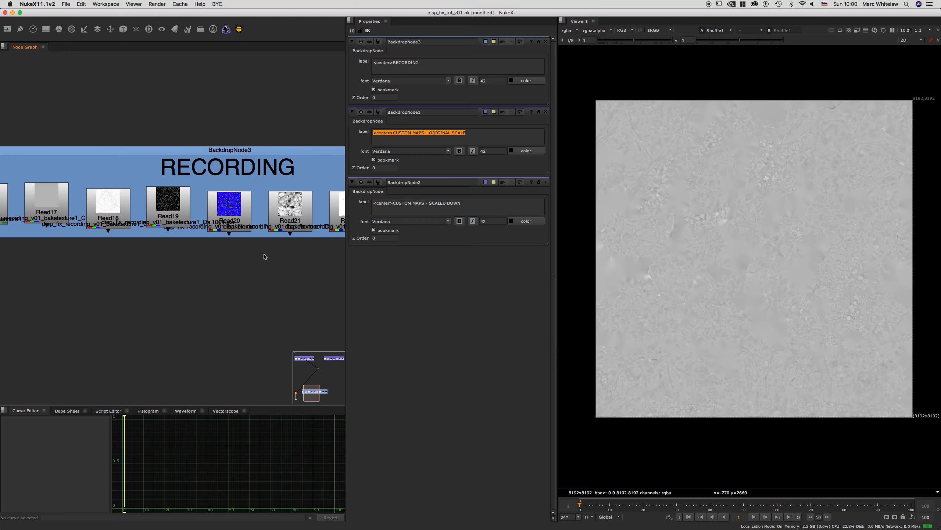
pyautogui.moveTo(140, 273); pyautogui.dragTo(208, 267, button='middle')
pyautogui.scroll(-3, 209, 265)
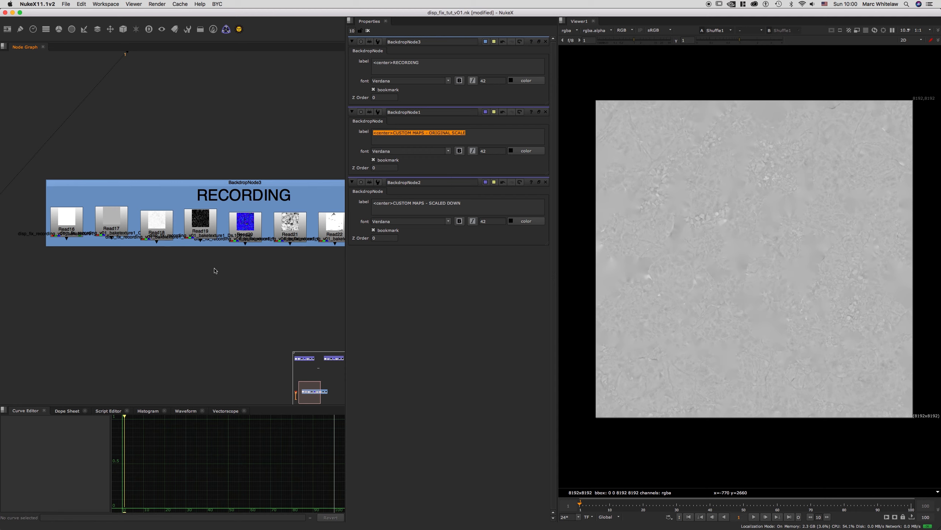
# Step: Display the Read19 displacement bake again and raise its node slightly within the RECORDING backdrop
pyautogui.scroll(2, 195, 258)
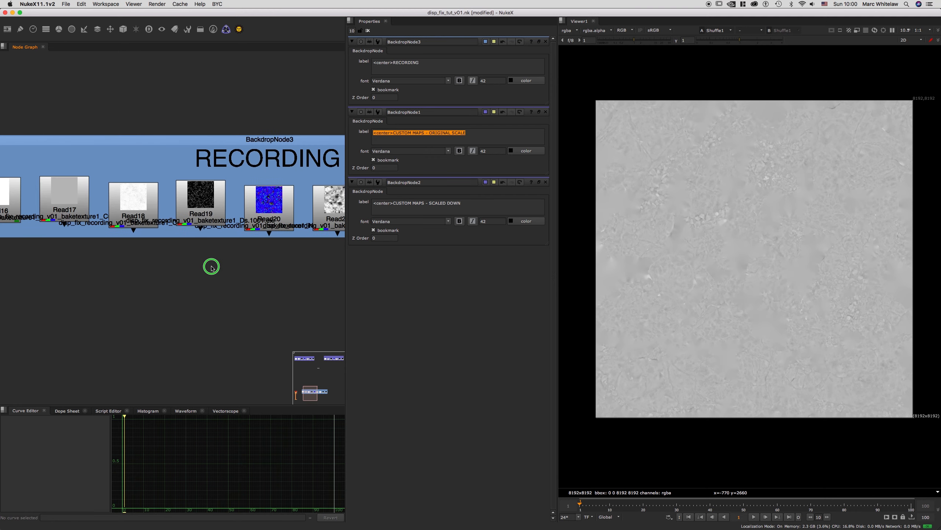
pyautogui.moveTo(210, 258); pyautogui.dragTo(200, 274, button='middle')
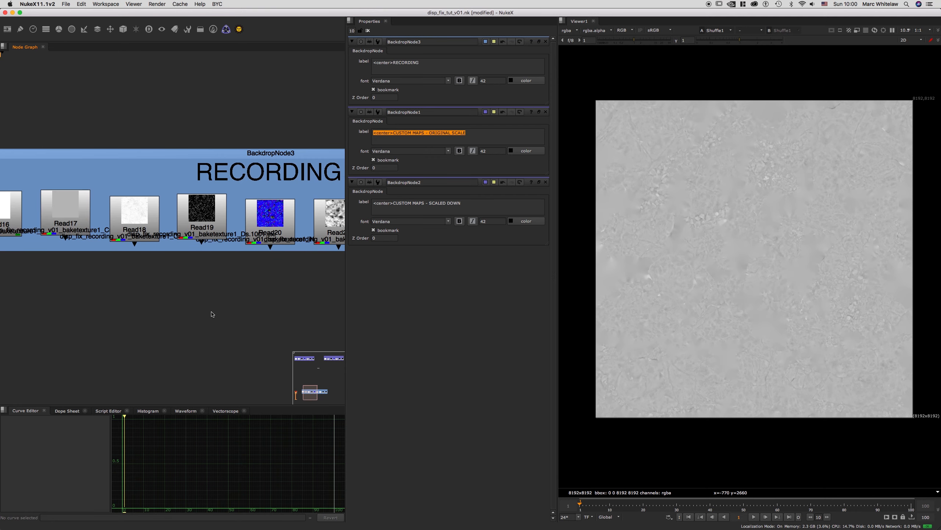
pyautogui.click(225, 228)
pyautogui.press('1')
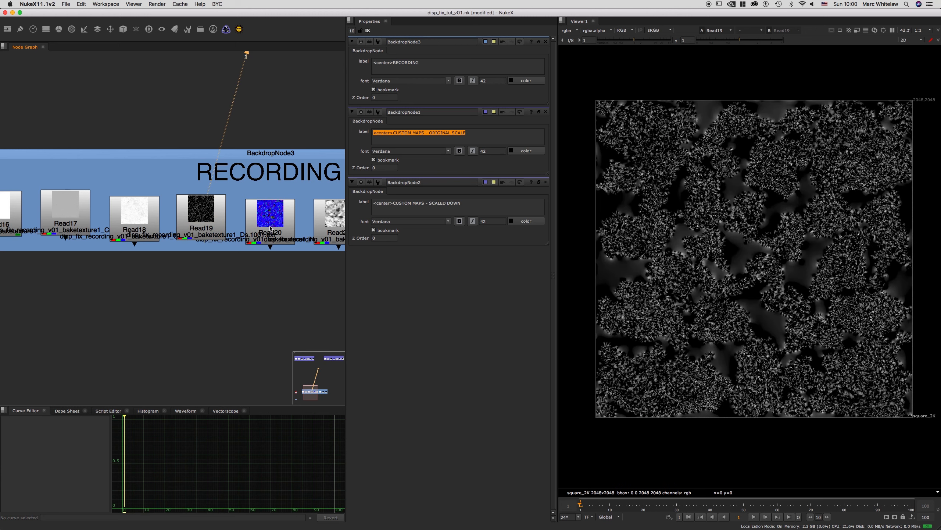
pyautogui.moveTo(274, 249); pyautogui.dragTo(276, 247)
pyautogui.moveTo(210, 237); pyautogui.dragTo(210, 226)
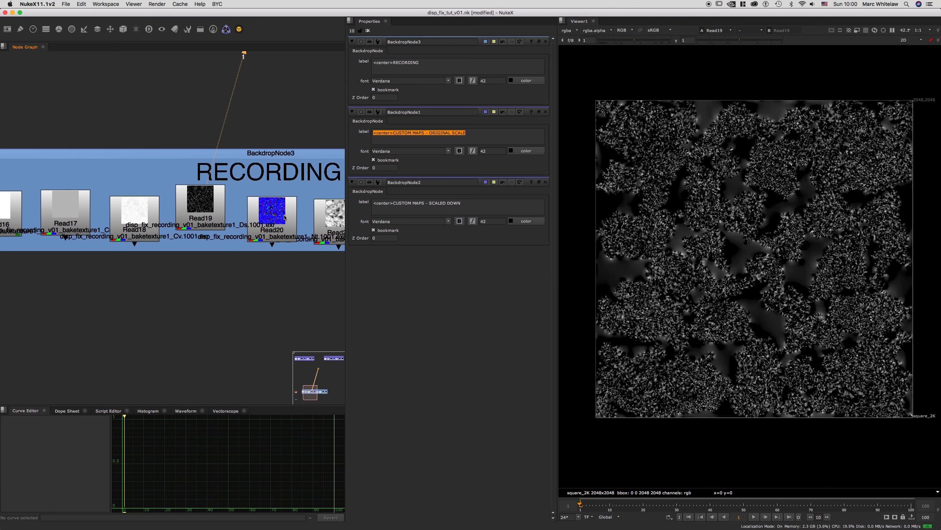
# Step: Lower the Read20 node and raise Read21 to separate their labels, viewing the tangent-space normal and occlusion bakes in turn
pyautogui.moveTo(272, 218); pyautogui.dragTo(270, 234)
pyautogui.press('1')
pyautogui.scroll(-2, 289, 217)
pyautogui.moveTo(291, 219); pyautogui.dragTo(189, 224, button='middle')
pyautogui.scroll(4, 236, 235)
pyautogui.moveTo(240, 234); pyautogui.dragTo(236, 224)
pyautogui.press('1')
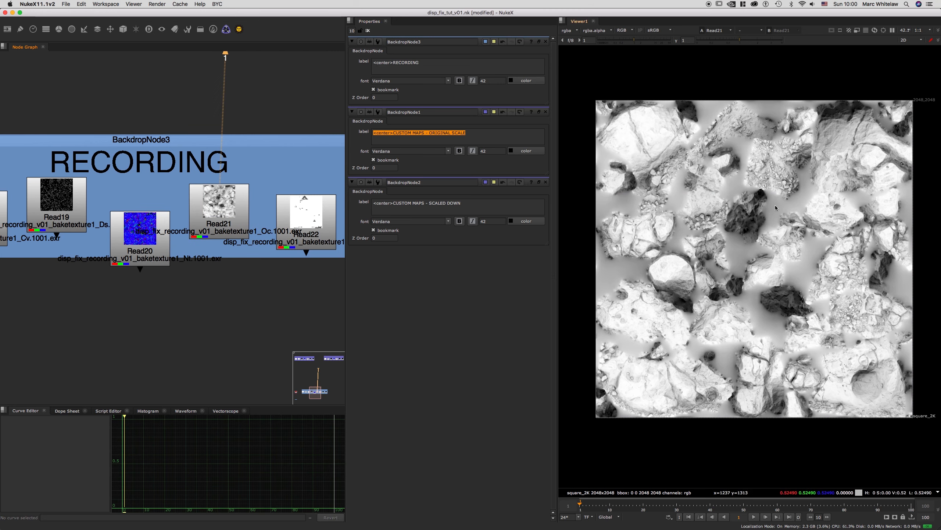
# Step: Examine the Read21 occlusion map in detail across its rock surface areas
pyautogui.scroll(5, 732, 192)
pyautogui.scroll(-3, 732, 193)
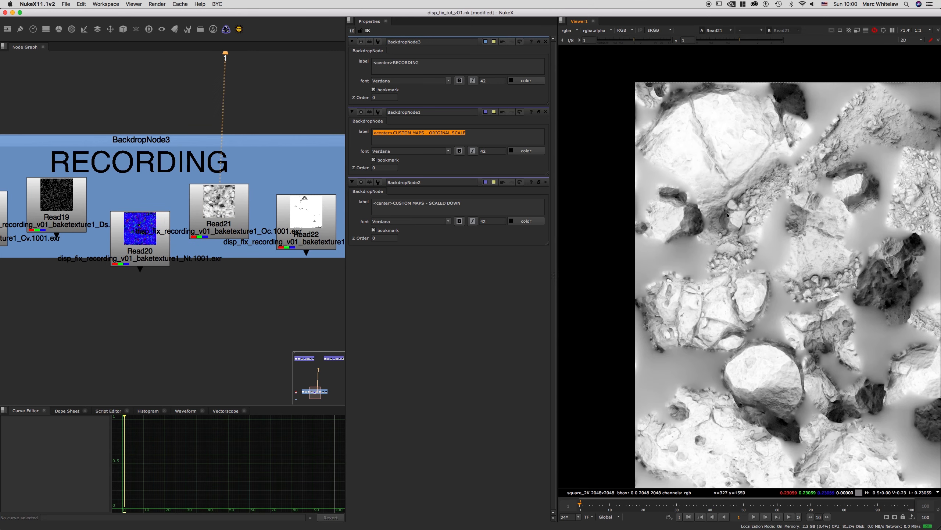
pyautogui.moveTo(727, 215); pyautogui.dragTo(634, 245, button='middle')
pyautogui.scroll(-1, 810, 193)
pyautogui.moveTo(816, 195); pyautogui.dragTo(725, 195, button='middle')
pyautogui.scroll(2, 814, 198)
pyautogui.scroll(3, 818, 198)
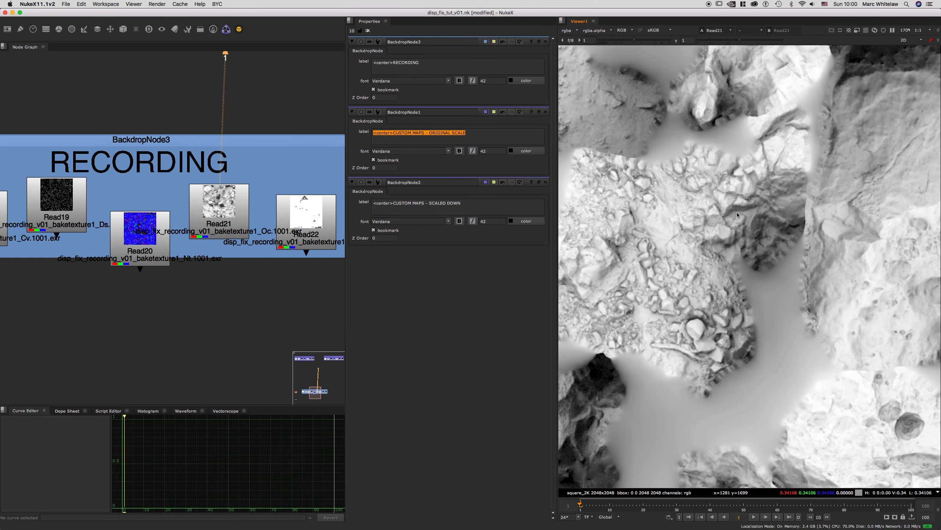
pyautogui.scroll(-5, 737, 214)
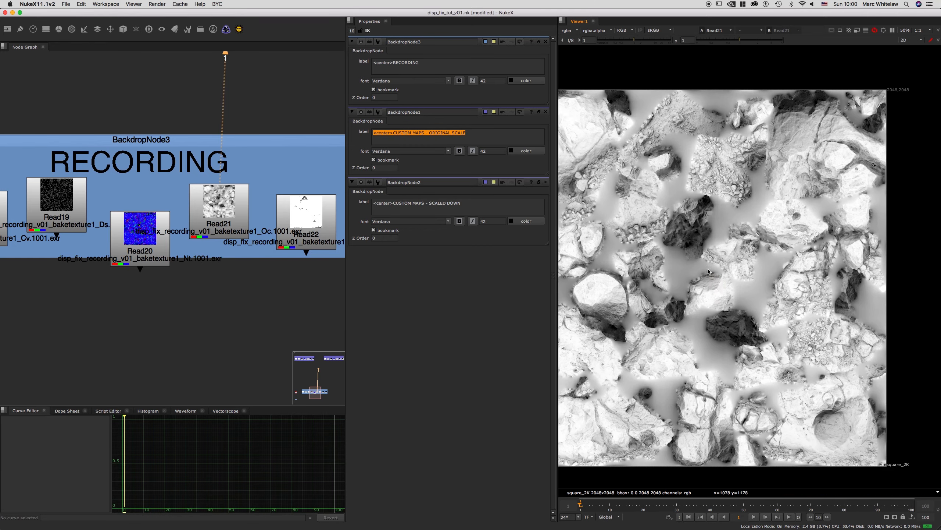
pyautogui.moveTo(683, 324); pyautogui.dragTo(686, 270, button='middle')
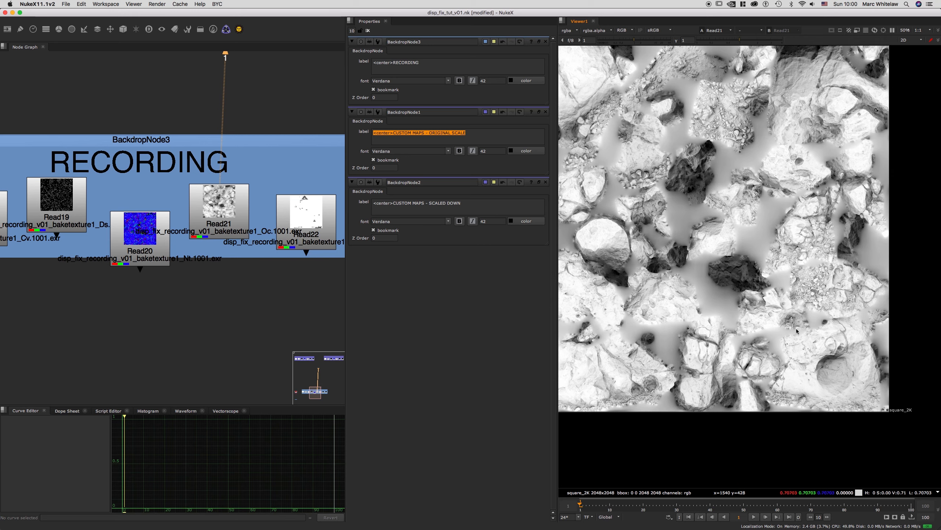
pyautogui.scroll(4, 809, 293)
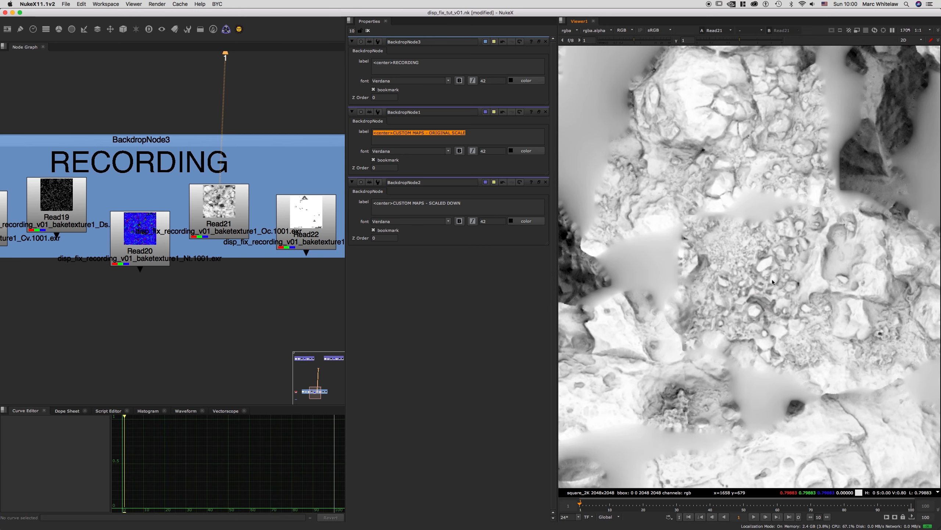
pyautogui.scroll(-3, 790, 284)
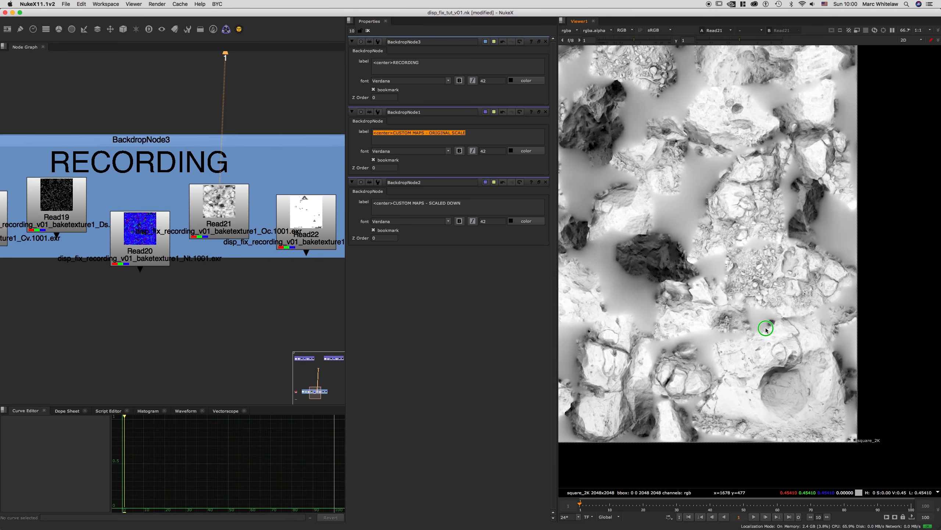
# Step: Lower the Read22 node slightly within the RECORDING backdrop and display its thickness bake
pyautogui.moveTo(315, 196); pyautogui.dragTo(252, 200, button='middle')
pyautogui.scroll(2, 262, 202)
pyautogui.moveTo(246, 227); pyautogui.dragTo(243, 245)
pyautogui.press('1')
pyautogui.click(276, 187)
# Step: Set the viewer gamma to 0.64 and the gain to 0.03, and examine the Read22 thickness map across the rock surfaces
pyautogui.scroll(-1, 276, 187)
pyautogui.moveTo(736, 42); pyautogui.dragTo(730, 41)
pyautogui.moveTo(632, 40); pyautogui.dragTo(603, 42)
pyautogui.moveTo(747, 283); pyautogui.dragTo(747, 304, button='middle')
pyautogui.scroll(3, 688, 213)
pyautogui.moveTo(688, 213); pyautogui.dragTo(758, 260, button='middle')
pyautogui.scroll(-2, 740, 261)
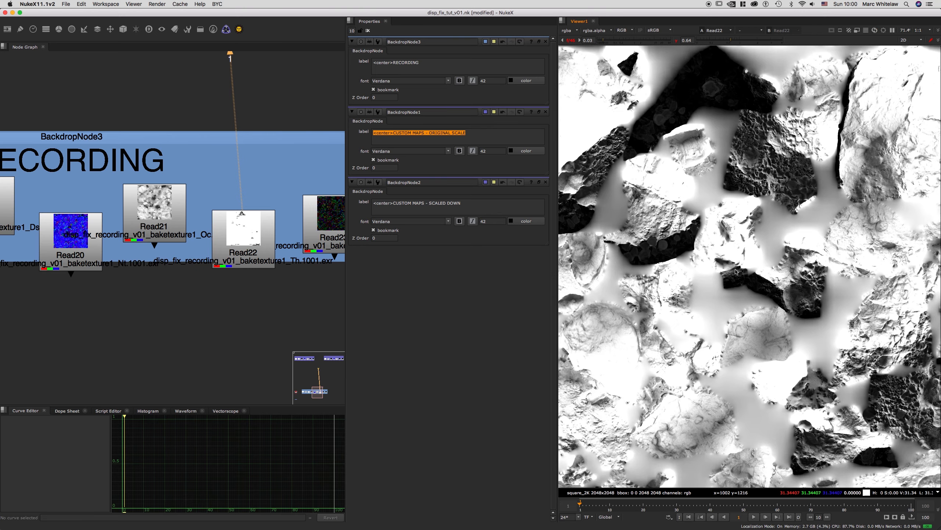
pyautogui.scroll(2, 740, 261)
pyautogui.scroll(-3, 736, 263)
pyautogui.scroll(-1, 199, 201)
pyautogui.scroll(-2, 199, 200)
# Step: Raise the Read23 node slightly within the RECORDING backdrop and display its vector displacement bake
pyautogui.moveTo(199, 200); pyautogui.dragTo(153, 207, button='middle')
pyautogui.scroll(4, 230, 228)
pyautogui.moveTo(232, 226); pyautogui.dragTo(231, 214)
pyautogui.press('1')
pyautogui.click(287, 192)
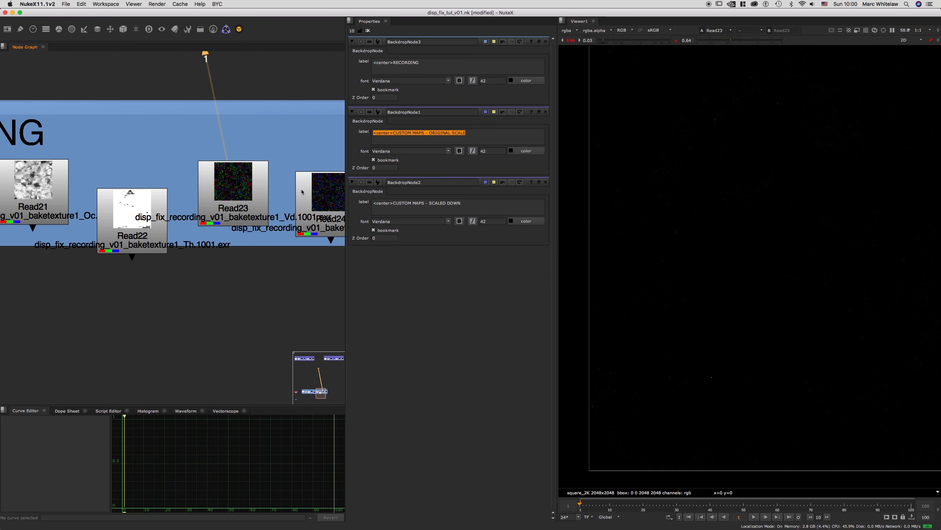
# Step: Reset the viewer gain and gamma to 1 and inspect the Read23 vector displacement map in detail
pyautogui.click(661, 41)
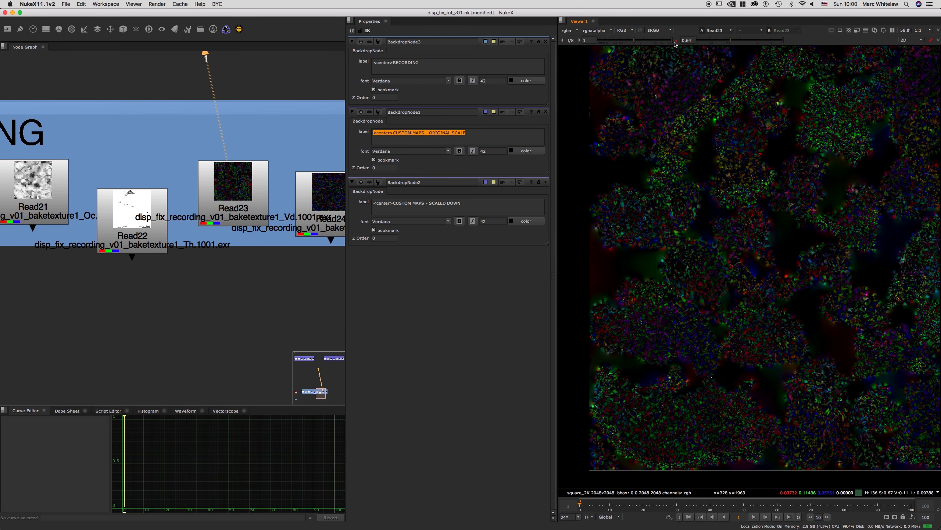
pyautogui.click(676, 41)
pyautogui.scroll(5, 647, 219)
pyautogui.scroll(-4, 752, 162)
# Step: Lower the Read24 node slightly and examine its tangent-space vector displacement bake up close and as a whole
pyautogui.moveTo(264, 280); pyautogui.dragTo(148, 280, button='middle')
pyautogui.moveTo(223, 208); pyautogui.dragTo(224, 211)
pyautogui.press('1')
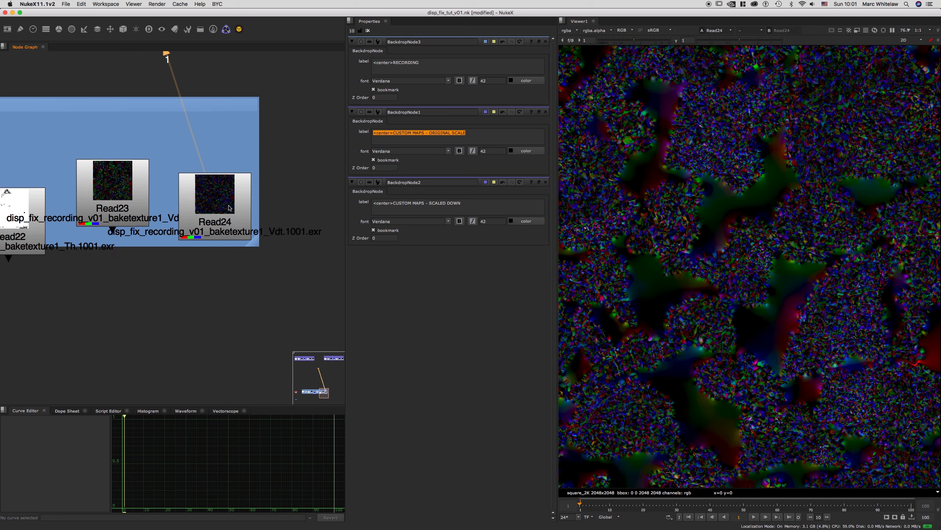
pyautogui.scroll(2, 228, 205)
pyautogui.scroll(-3, 229, 205)
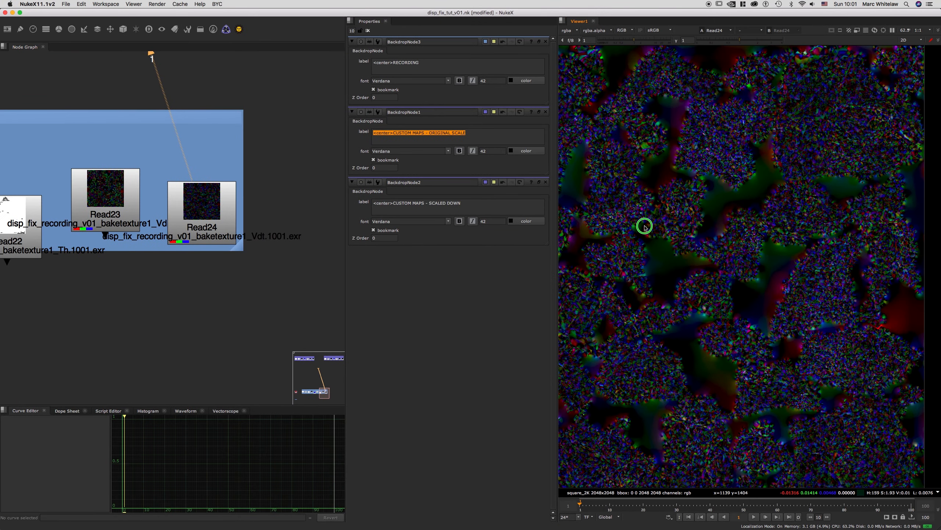
pyautogui.scroll(-2, 712, 215)
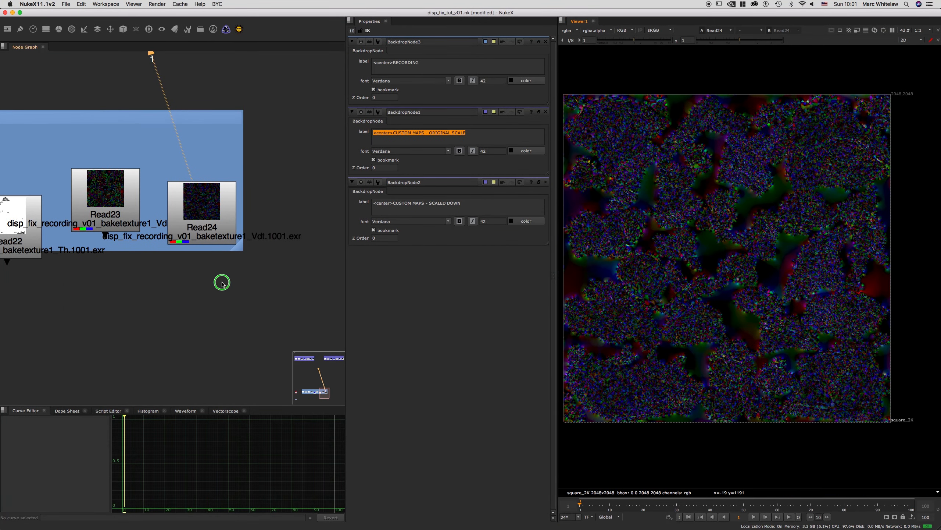
# Step: Display the Read19 displacement bake from the RECORDING backdrop in the viewer again
pyautogui.moveTo(222, 283); pyautogui.dragTo(314, 245, button='middle')
pyautogui.scroll(-8, 315, 246)
pyautogui.moveTo(207, 247); pyautogui.dragTo(252, 257, button='middle')
pyautogui.scroll(5, 253, 245)
pyautogui.click(247, 247)
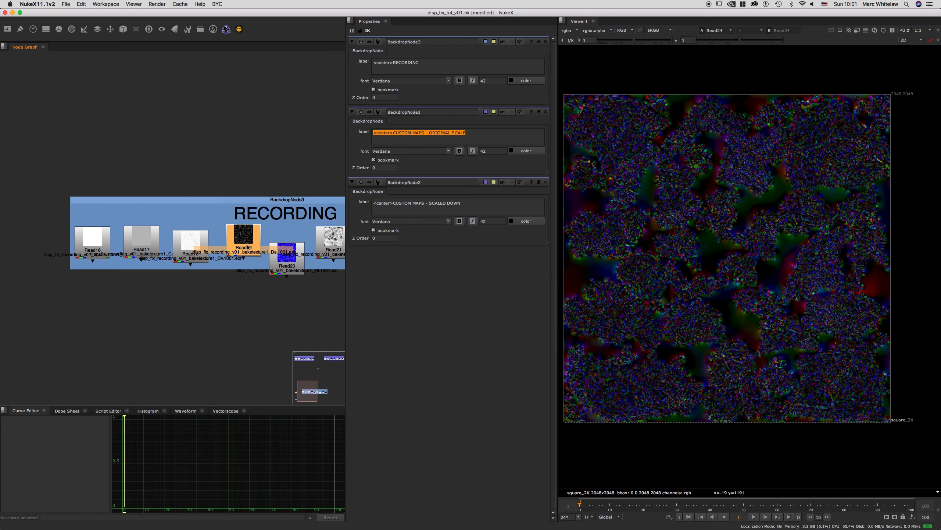
pyautogui.press('1')
# Step: Look over the full row of bake nodes in the RECORDING backdrop
pyautogui.scroll(-2, 266, 252)
pyautogui.moveTo(258, 280); pyautogui.dragTo(206, 256, button='middle')
pyautogui.scroll(-5, 275, 253)
pyautogui.moveTo(278, 260); pyautogui.dragTo(186, 268, button='middle')
pyautogui.scroll(5, 171, 253)
pyautogui.scroll(-2, 210, 269)
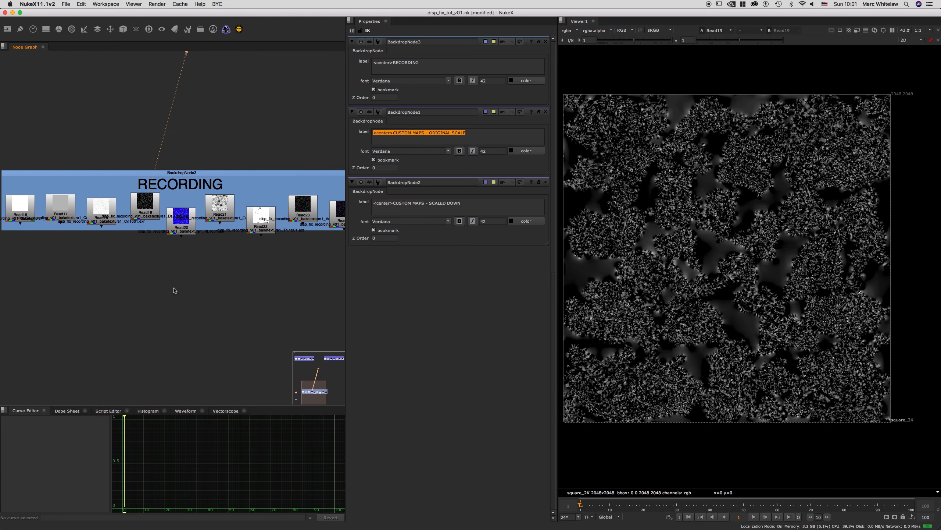
pyautogui.scroll(-3, 260, 273)
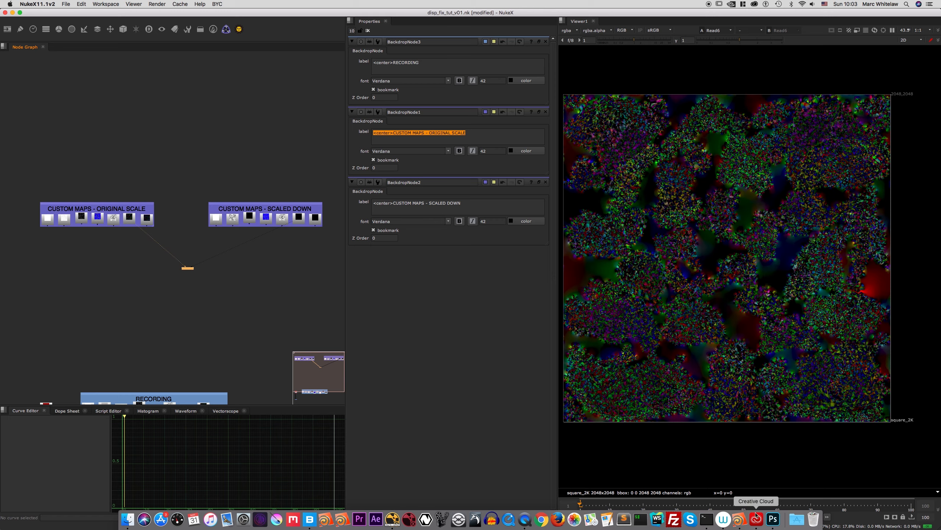
# Step: Switch to Photoshop and examine the Scaled down and Original Scale displacement sketches, ending with the Rectangular Marquee tool active
pyautogui.click(773, 518)
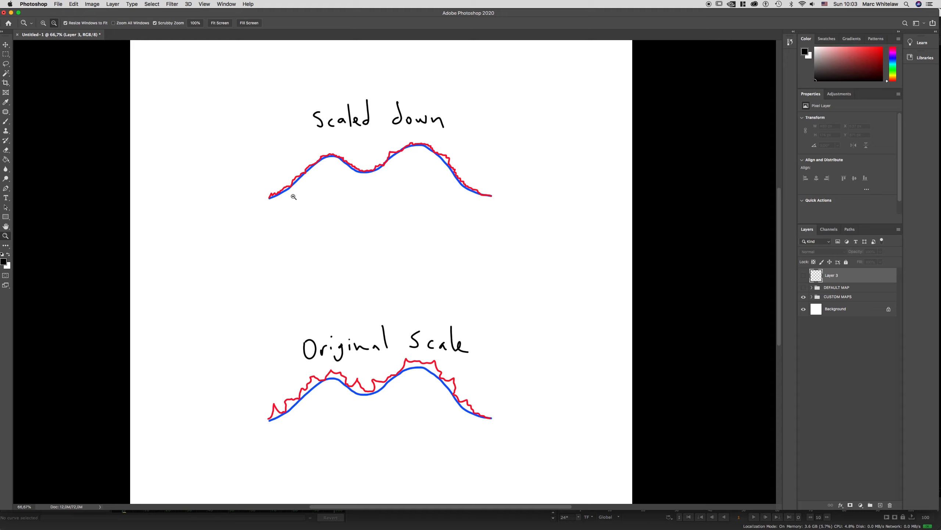
pyautogui.press('b')
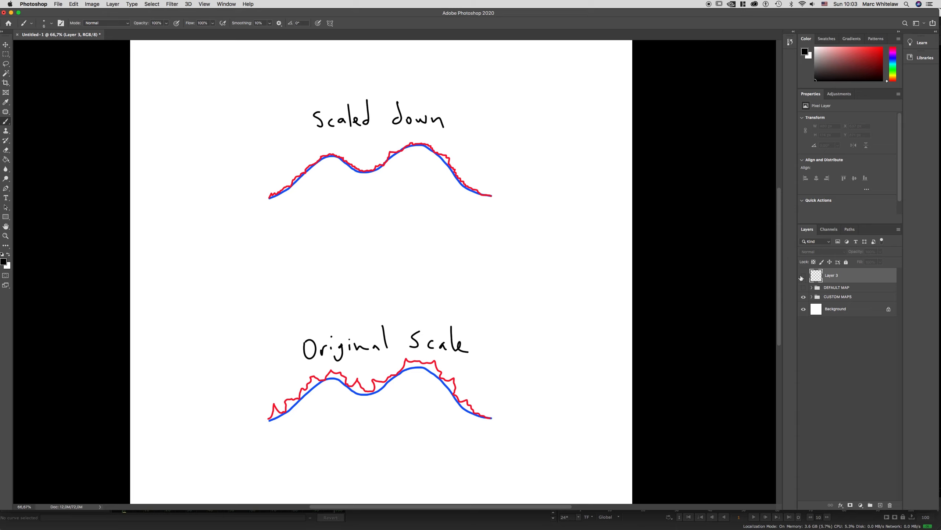
pyautogui.press('m')
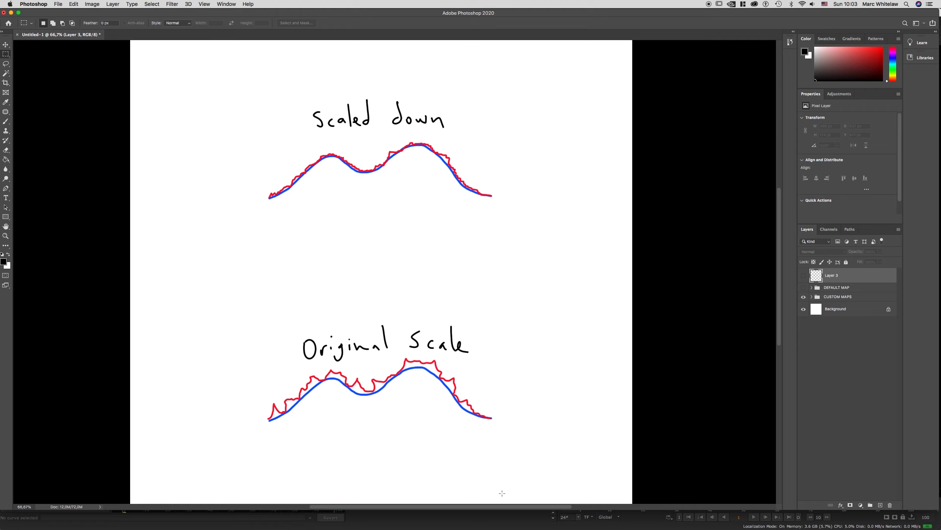
# Step: Switch back to Nuke and view the scaled-down Read10 displacement bake with the viewer gain set to 64
pyautogui.click(392, 519)
pyautogui.scroll(5, 312, 195)
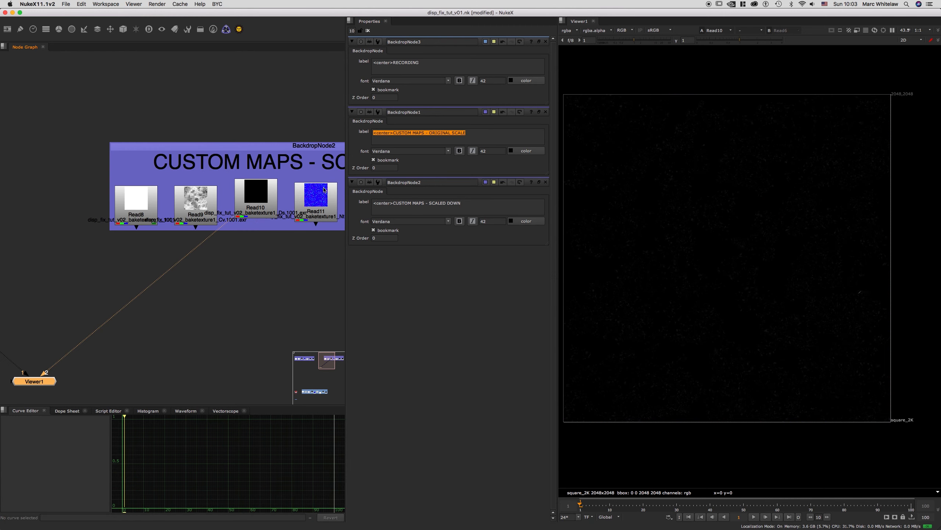
pyautogui.moveTo(632, 40); pyautogui.dragTo(671, 42)
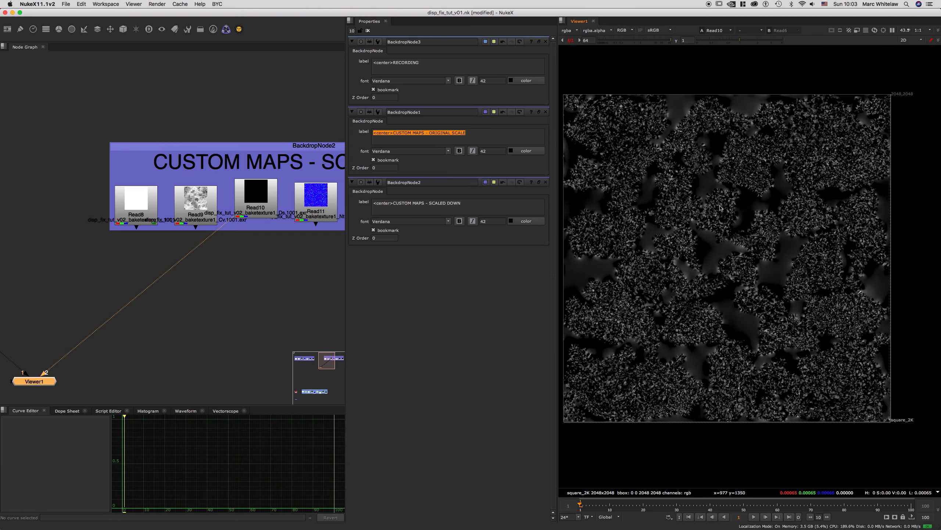
# Step: Revisit the scale comparison sketches in Photoshop and switch to Houdini's Bake Texture setup
pyautogui.moveTo(510, 528)
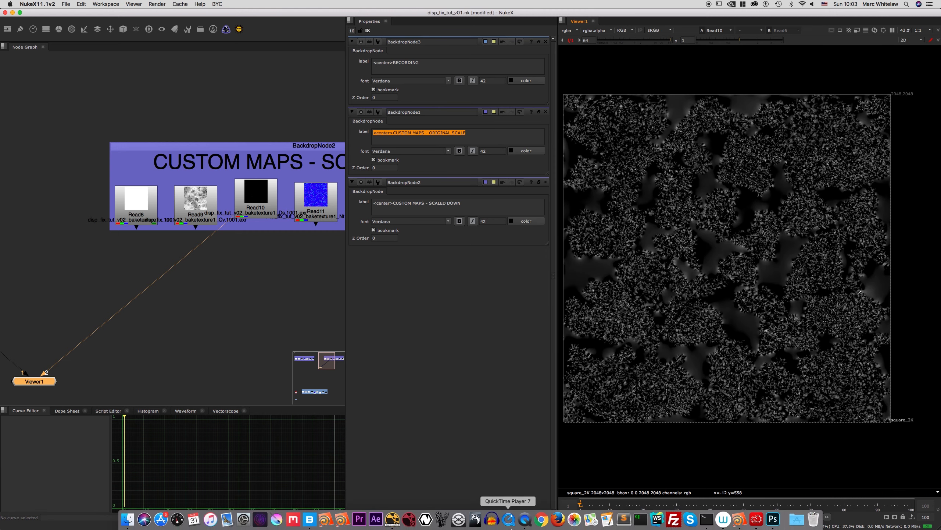
pyautogui.click(772, 519)
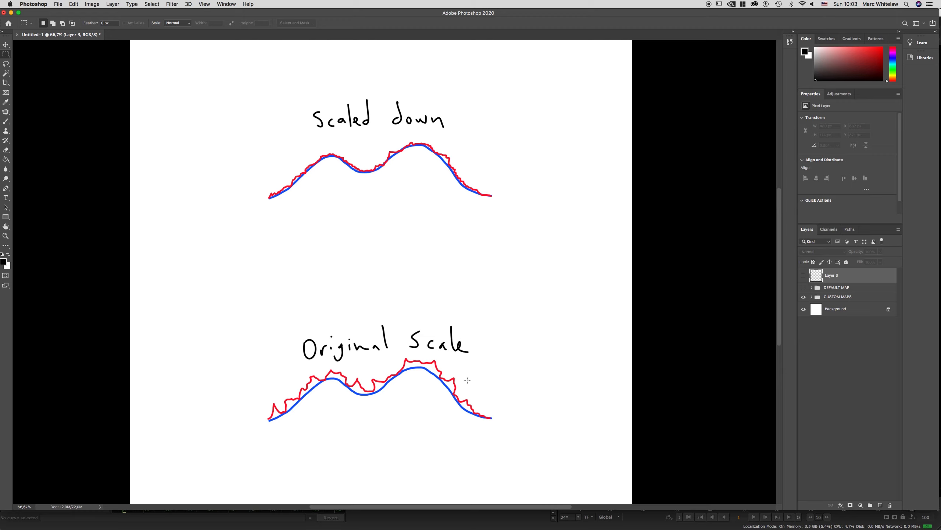
pyautogui.moveTo(445, 528)
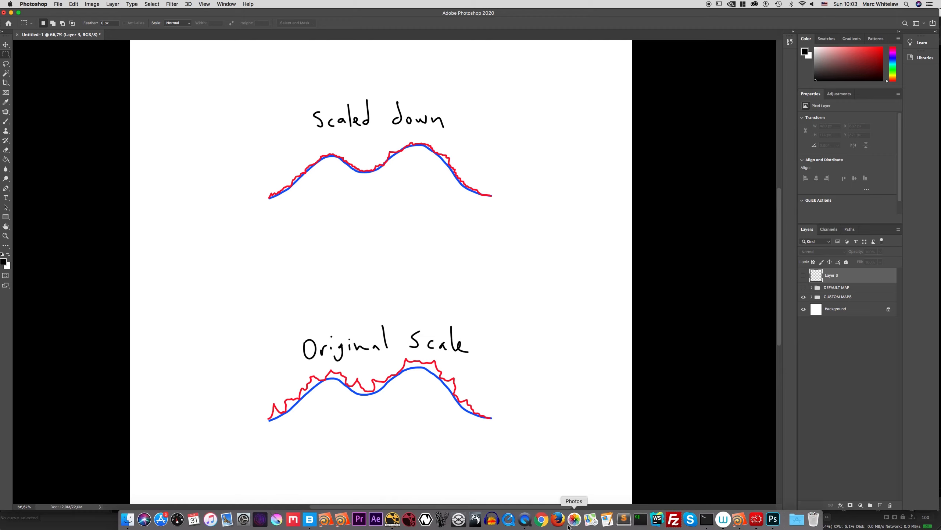
pyautogui.click(740, 520)
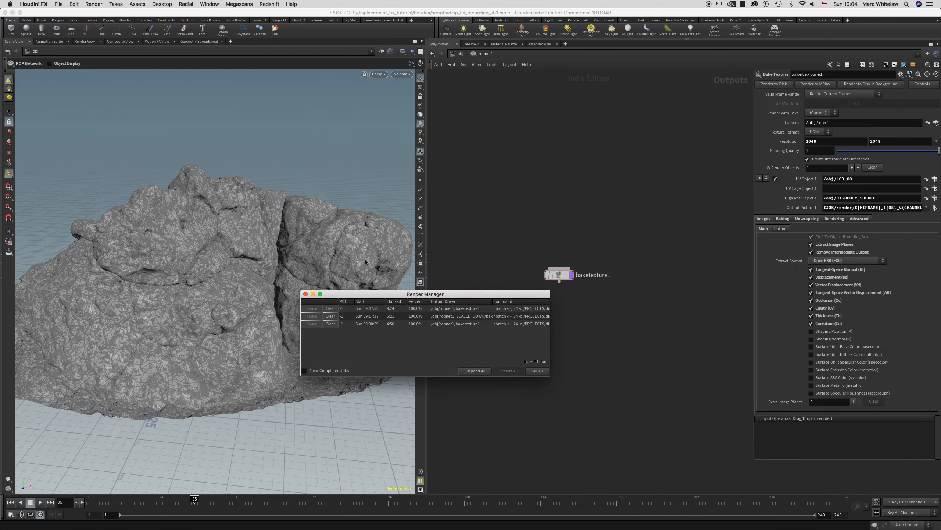
pyautogui.moveTo(404, 297); pyautogui.dragTo(408, 347)
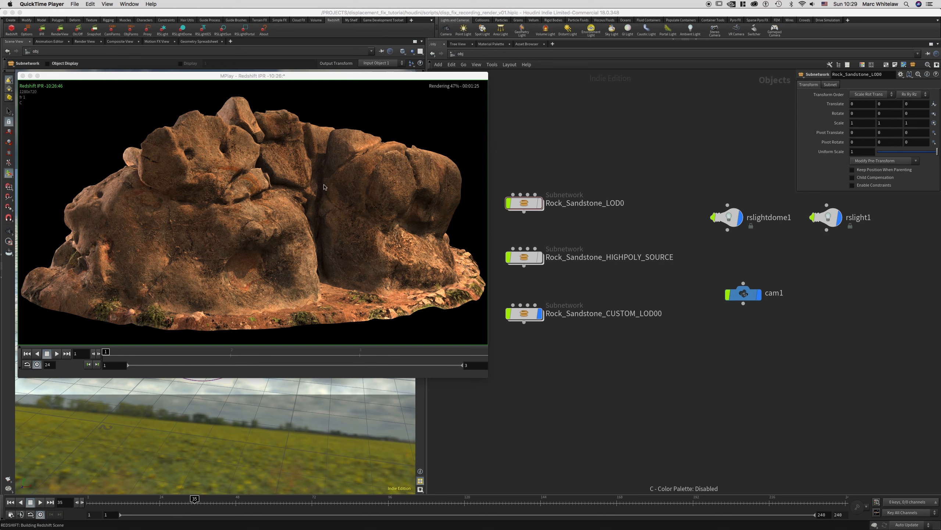
# Step: Compare the rock renders on frames 1, 2 and 3 of the Redshift IPR sequence, and close the render viewer
pyautogui.click(232, 354)
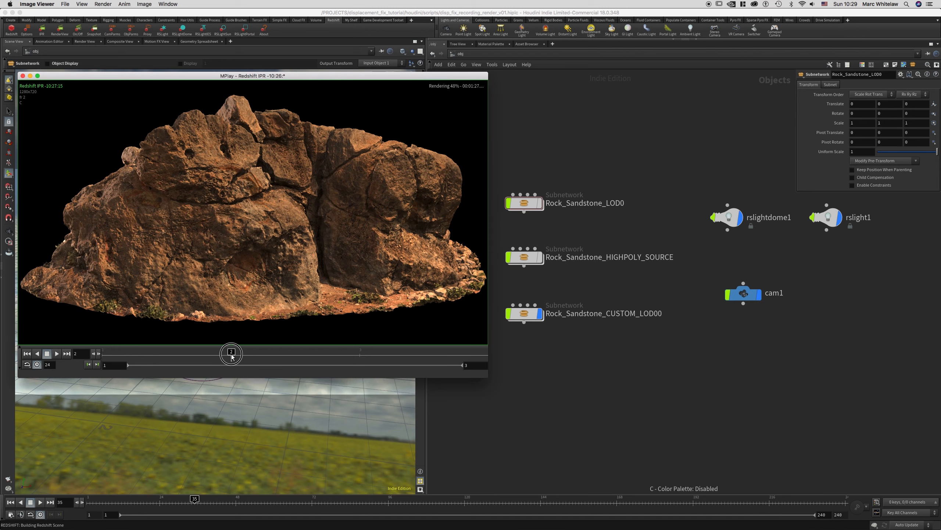
pyautogui.moveTo(231, 355); pyautogui.dragTo(125, 360)
pyautogui.click(232, 354)
pyautogui.click(360, 355)
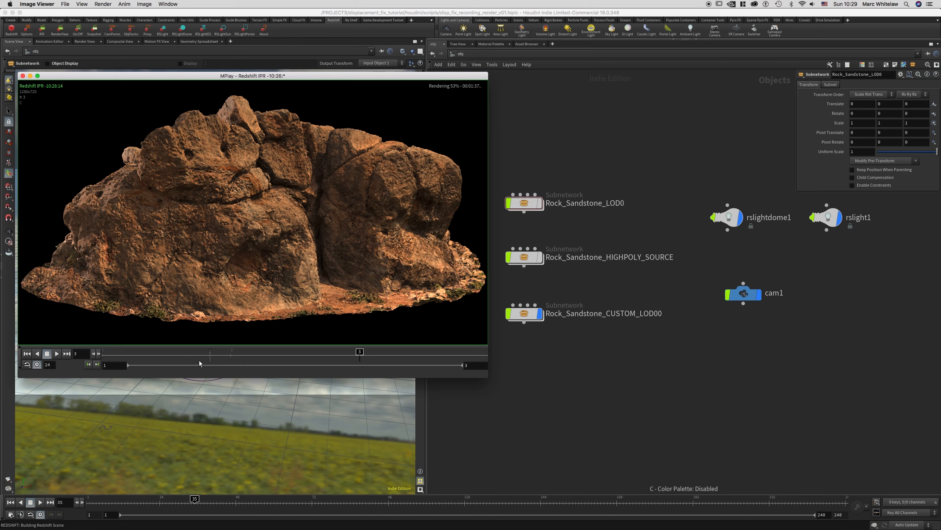
pyautogui.click(107, 355)
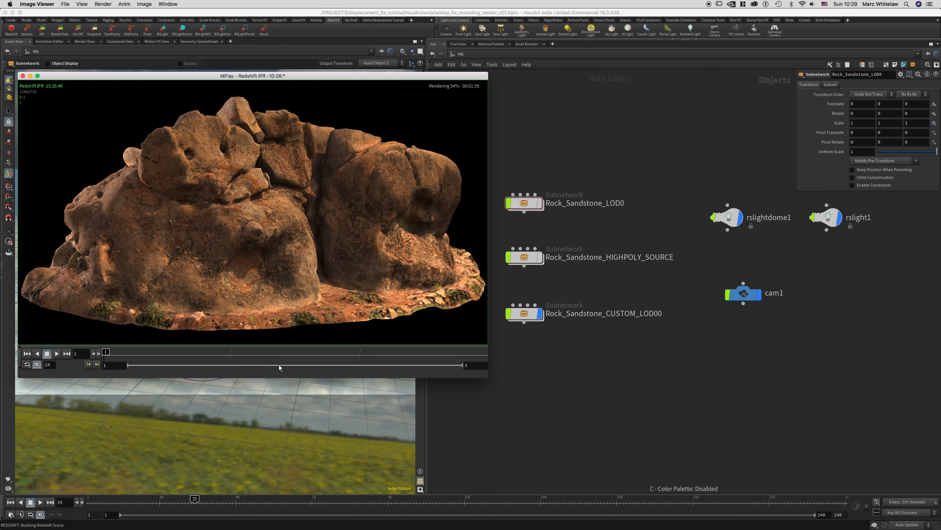
pyautogui.click(361, 357)
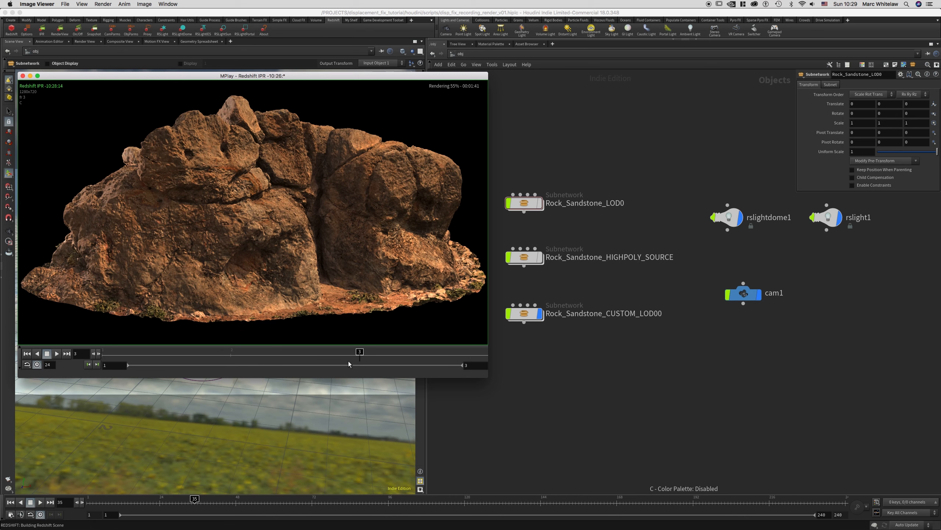
pyautogui.click(111, 356)
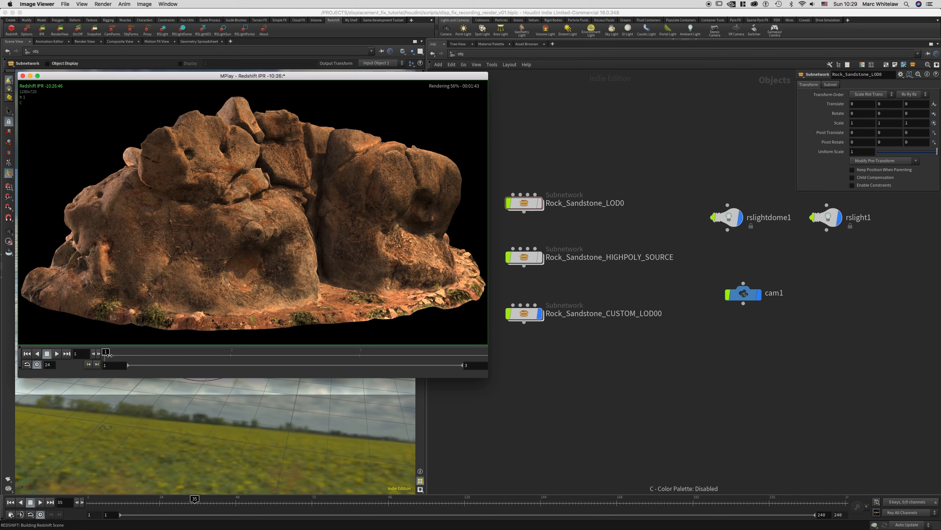
pyautogui.click(325, 360)
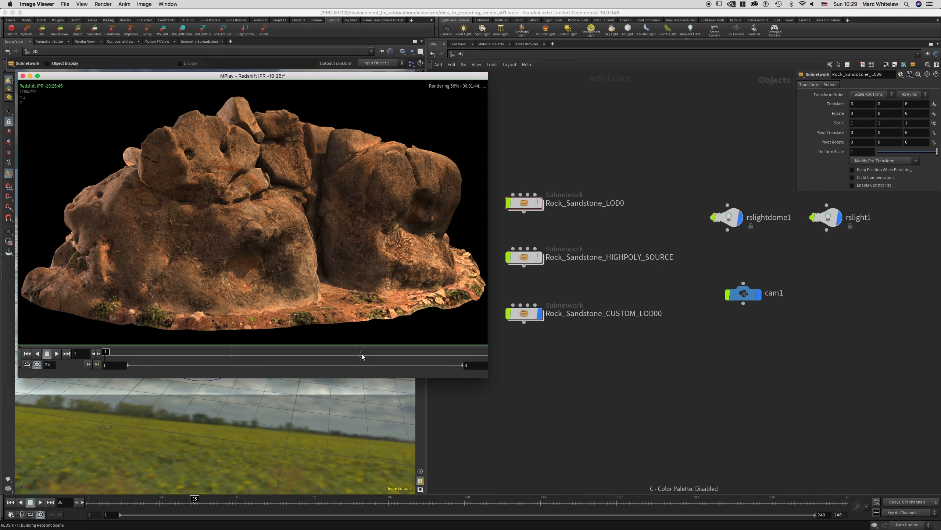
pyautogui.click(232, 356)
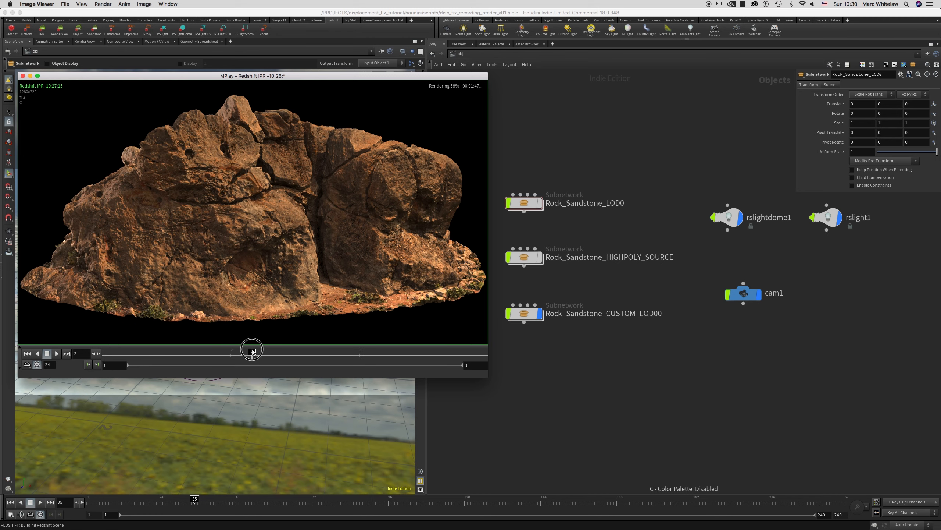
pyautogui.moveTo(246, 346); pyautogui.dragTo(359, 347)
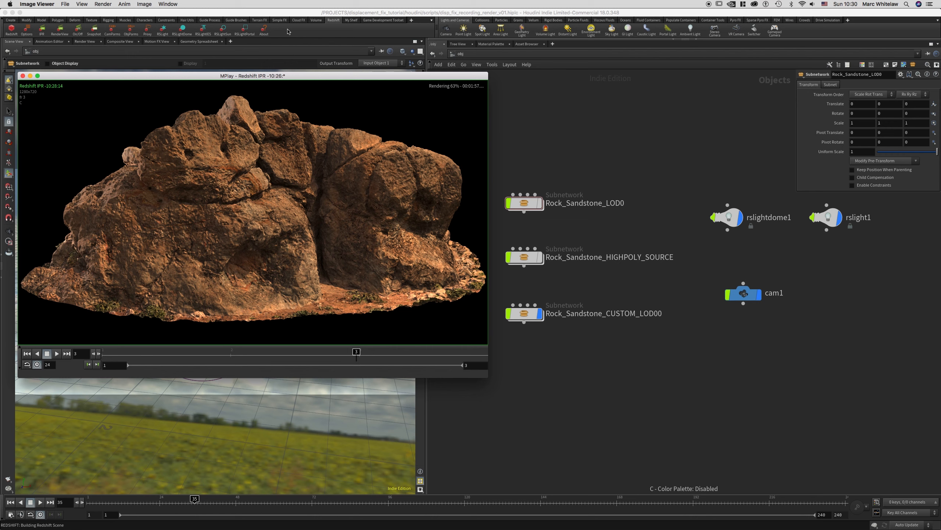
pyautogui.moveTo(292, 355)
pyautogui.mouseDown()
pyautogui.moveTo(259, 354)
pyautogui.moveTo(368, 354)
pyautogui.mouseUp()
pyautogui.moveTo(365, 355)
pyautogui.mouseDown()
pyautogui.moveTo(105, 356)
pyautogui.moveTo(299, 339)
pyautogui.moveTo(379, 344)
pyautogui.moveTo(136, 343)
pyautogui.moveTo(385, 343)
pyautogui.moveTo(184, 352)
pyautogui.moveTo(366, 347)
pyautogui.mouseUp()
pyautogui.click(106, 353)
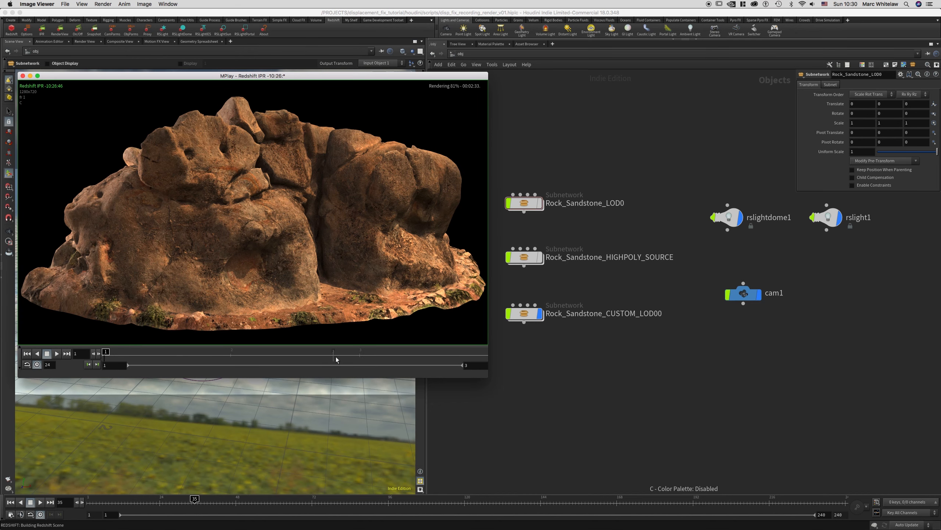
pyautogui.click(361, 355)
pyautogui.click(105, 353)
pyautogui.click(360, 355)
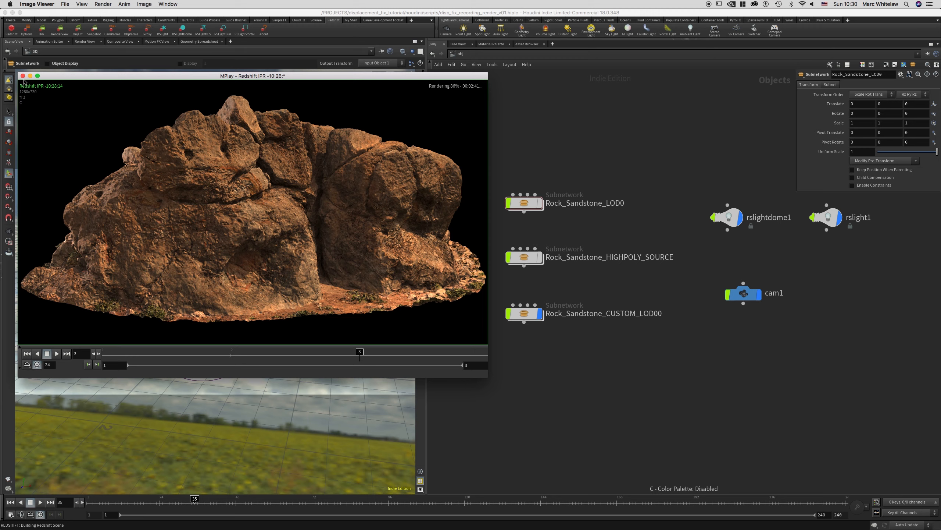
pyautogui.click(22, 75)
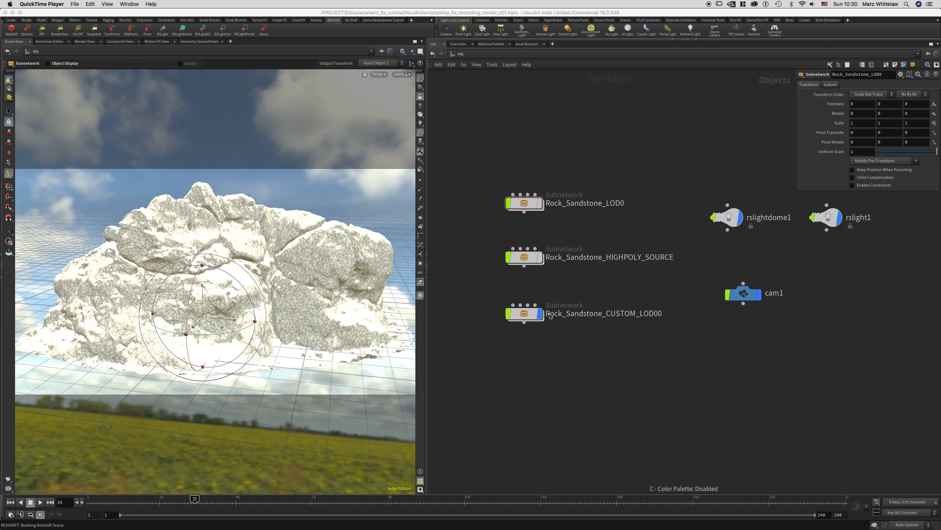
# Step: Hide the Rock_Sandstone_CUSTOM_LOD00 subnetwork and move it away from the other nodes, beyond the lights
pyautogui.click(540, 314)
pyautogui.scroll(-3, 574, 267)
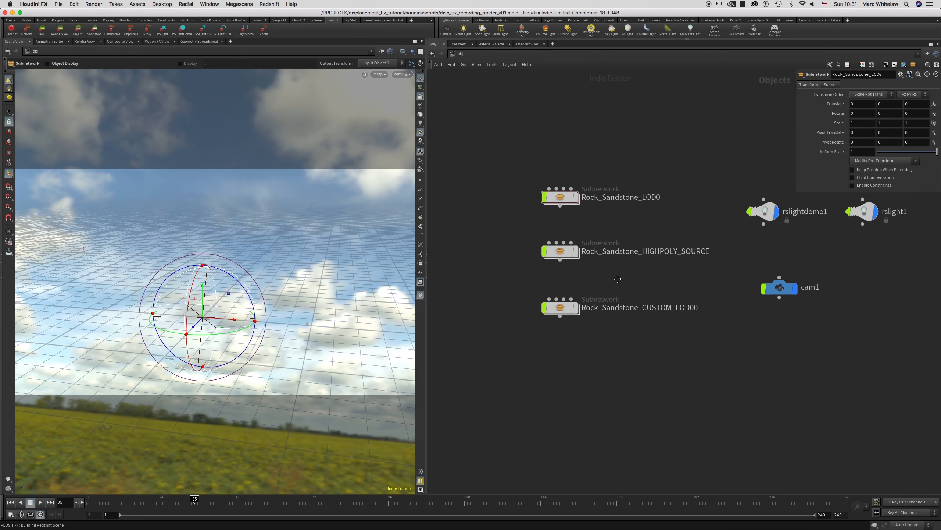
pyautogui.moveTo(592, 297); pyautogui.dragTo(839, 248)
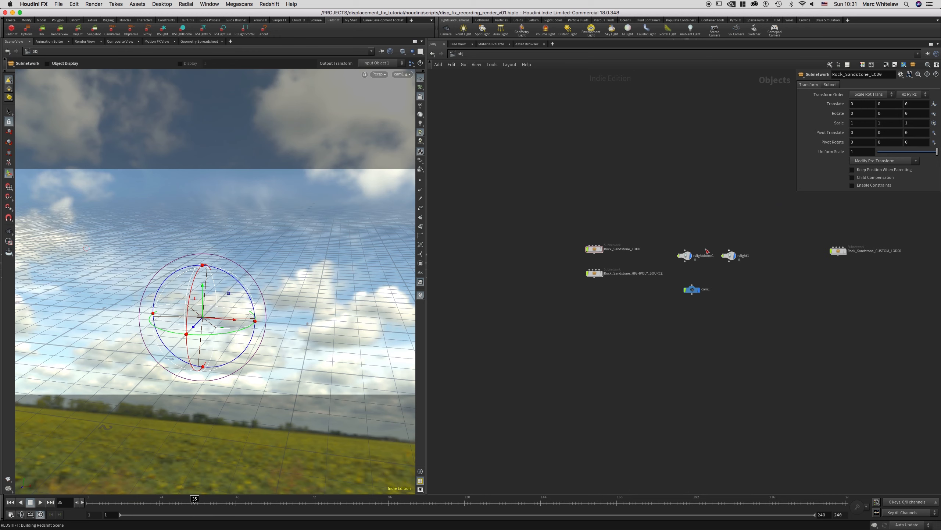
pyautogui.scroll(3, 630, 225)
# Step: Display Rock_Sandstone_LOD0 and Rock_Sandstone_HIGHPOLY_SOURCE one at a time to inspect each rock mesh
pyautogui.click(603, 277)
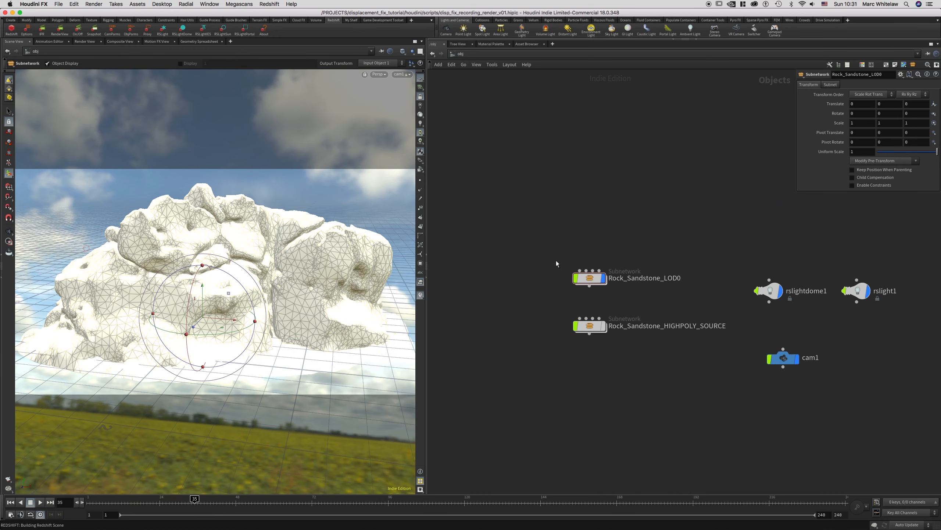
pyautogui.click(604, 282)
pyautogui.moveTo(611, 309); pyautogui.dragTo(573, 349)
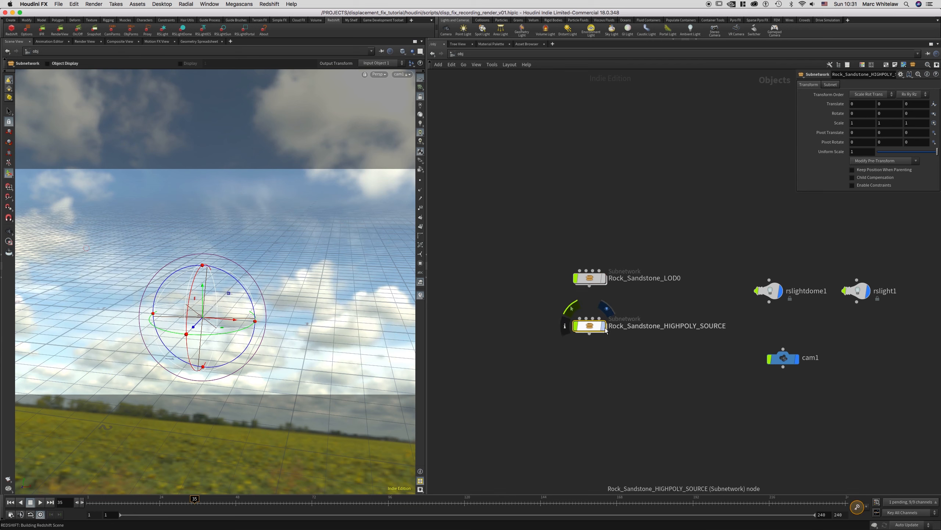
pyautogui.click(604, 327)
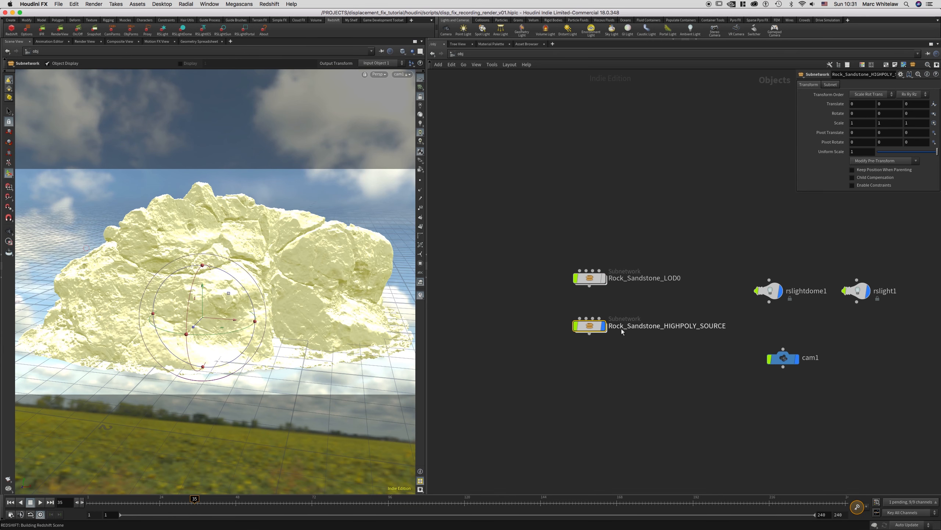
pyautogui.moveTo(625, 246); pyautogui.dragTo(573, 299)
pyautogui.moveTo(552, 362); pyautogui.dragTo(527, 327, button='middle')
pyautogui.click(558, 338)
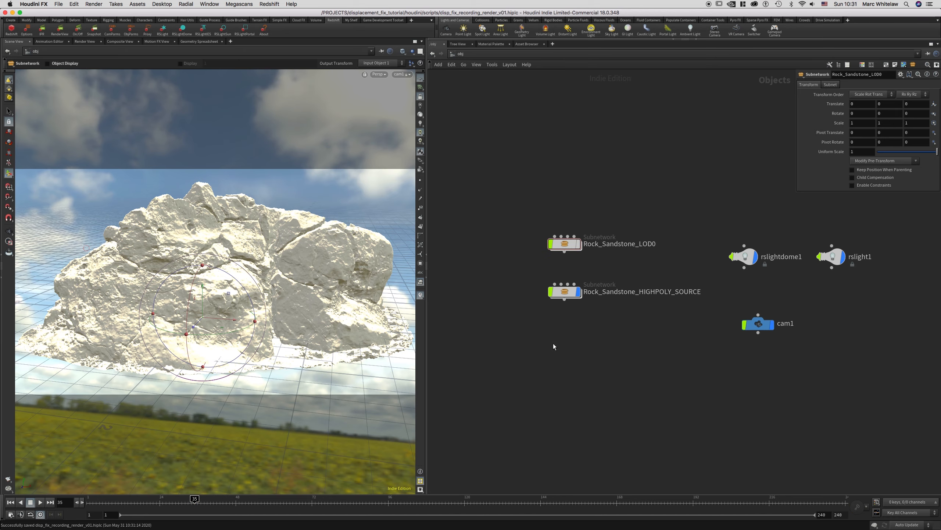
# Step: Switch to Quixel Bridge, export the Rock Sandstone asset to Houdini, and return to Houdini
pyautogui.click(311, 519)
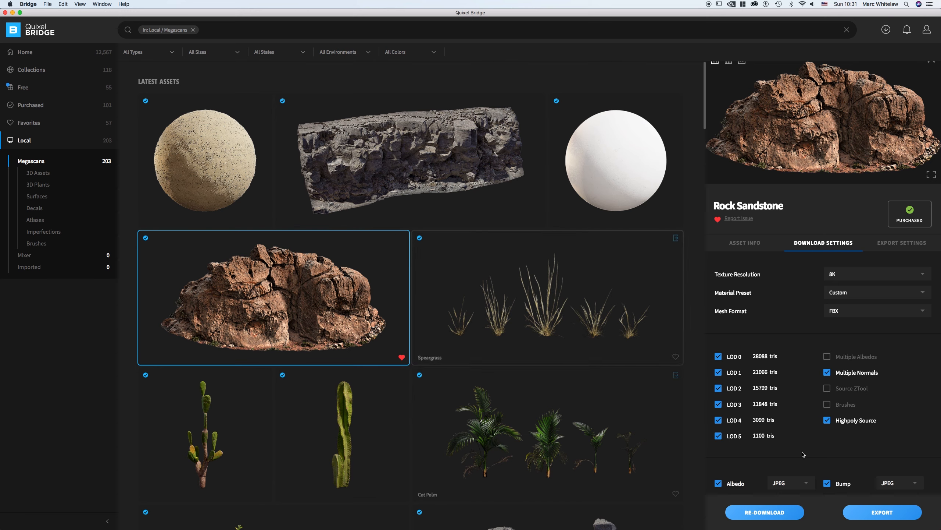
pyautogui.click(875, 518)
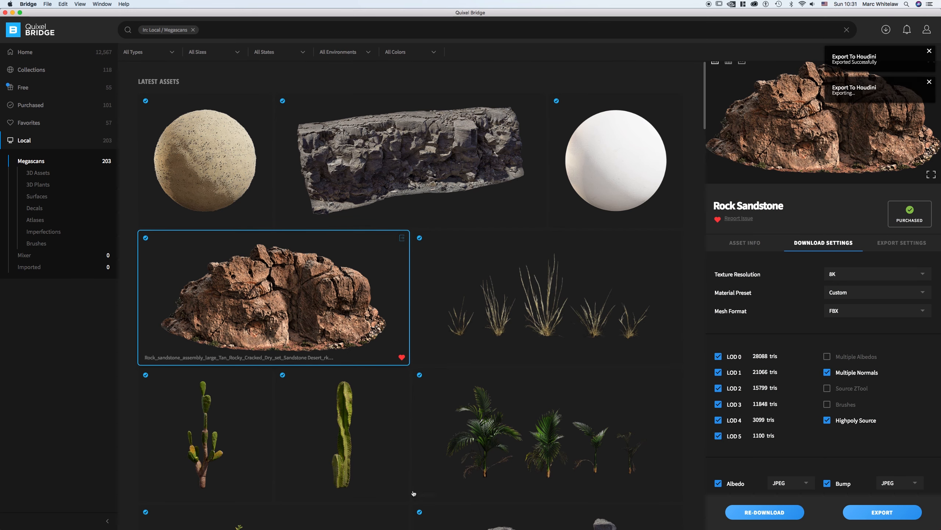
pyautogui.hotkey('ctrl', 'Right')
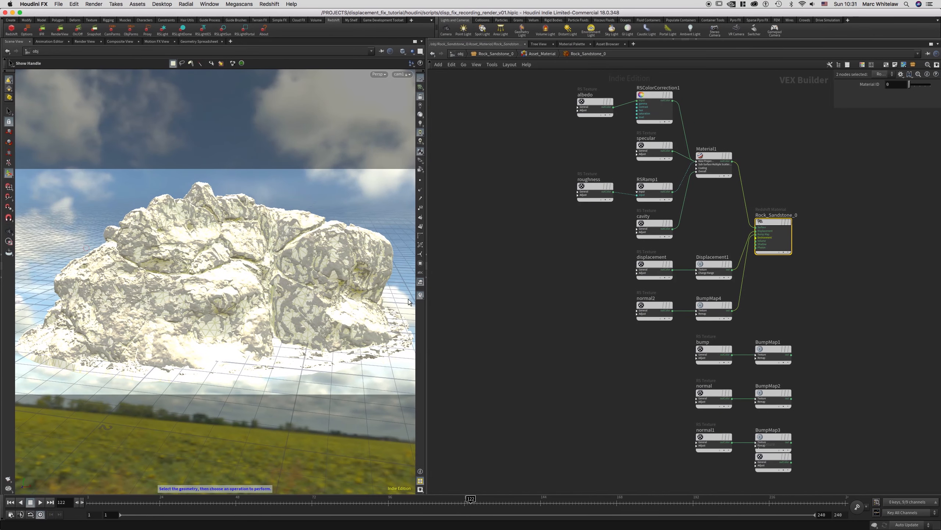
# Step: Place the imported Rock_Sandstone_0 subnetwork below Rock_Sandstone_HIGHPOLY_SOURCE at object level and rename it Rock_Sandstone_CUSTOM
pyautogui.click(461, 54)
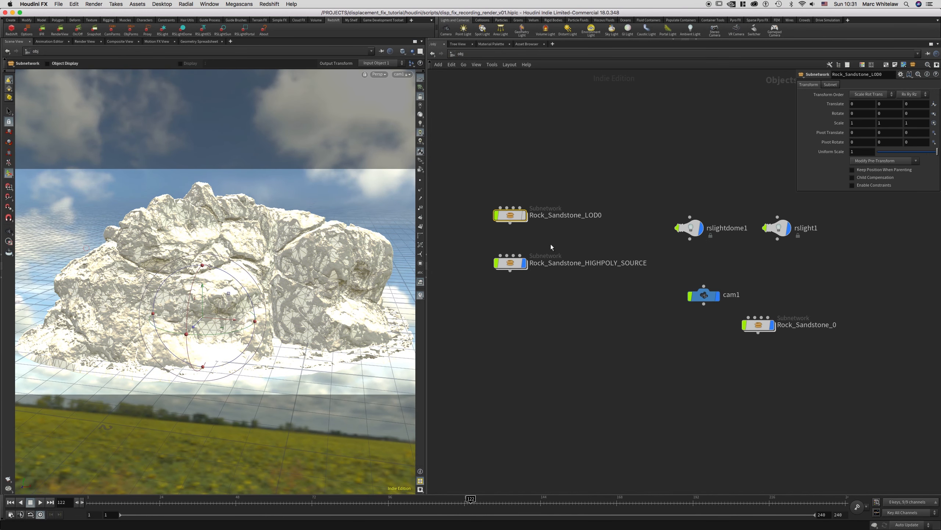
pyautogui.moveTo(753, 324); pyautogui.dragTo(505, 309)
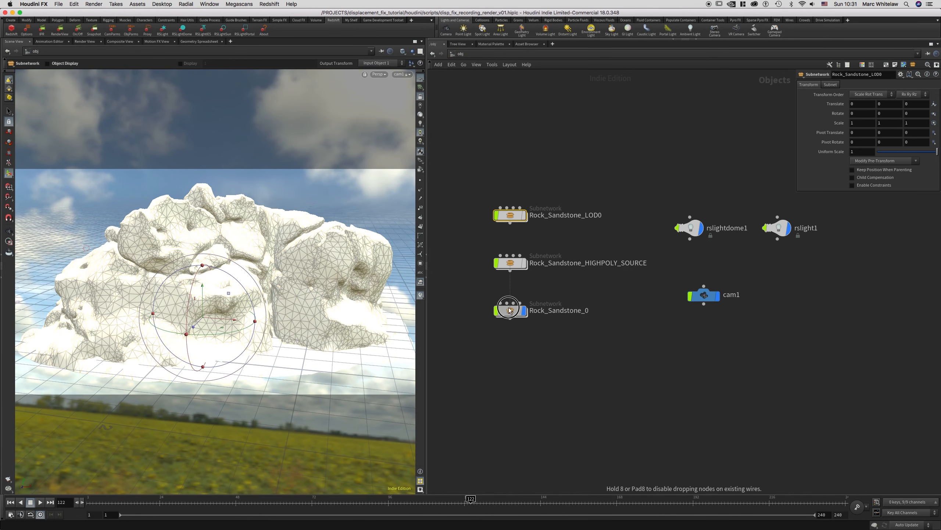
pyautogui.doubleClick(559, 310)
pyautogui.press('BackSpace')
pyautogui.write('CUSTOM')
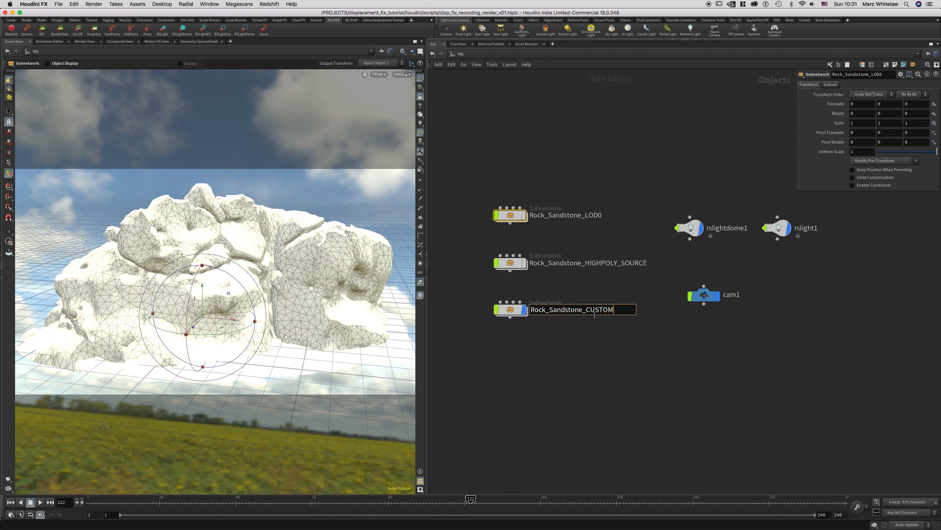
pyautogui.press('Return')
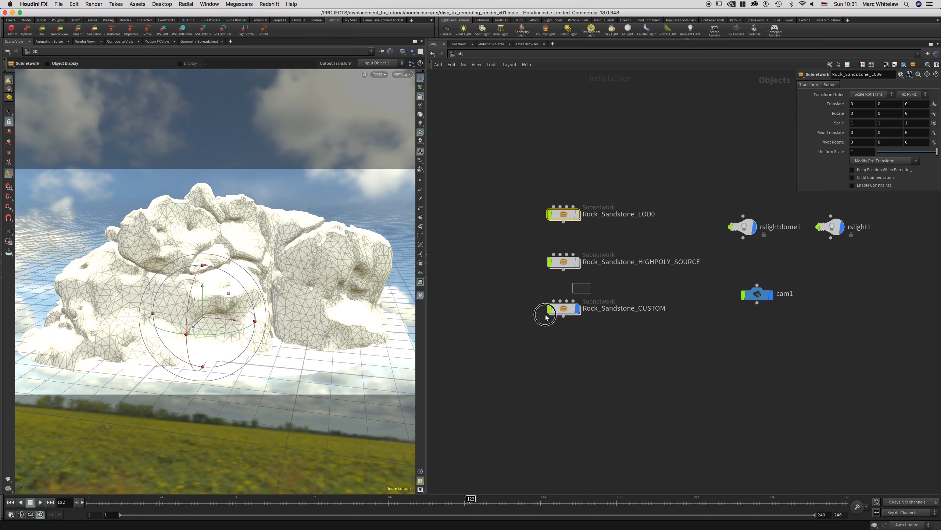
# Step: Open the Asset_Geometry network inside Rock_Sandstone_CUSTOM and arrange LOD_Switch and SelectedLOD below the LOD chains
pyautogui.doubleClick(560, 309)
pyautogui.moveTo(656, 178); pyautogui.dragTo(512, 146, button='middle')
pyautogui.doubleClick(591, 259)
pyautogui.moveTo(673, 153); pyautogui.dragTo(614, 151, button='middle')
pyautogui.moveTo(469, 154); pyautogui.dragTo(475, 428)
pyautogui.moveTo(801, 356); pyautogui.dragTo(494, 491)
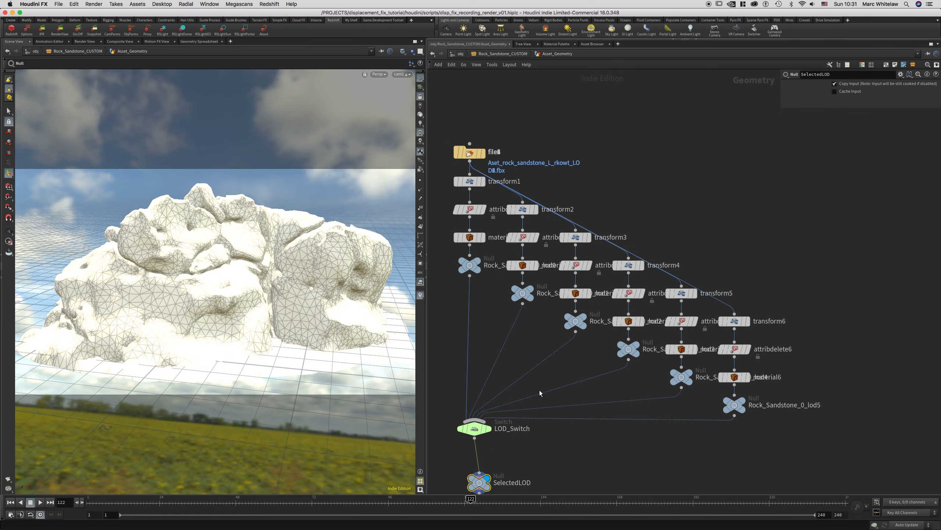
# Step: Spread the stacked file nodes file2 to file6 apart, leaving file1 above transform1
pyautogui.moveTo(475, 153); pyautogui.dragTo(673, 158)
pyautogui.moveTo(804, 172); pyautogui.dragTo(812, 170)
pyautogui.moveTo(468, 148); pyautogui.dragTo(727, 138)
pyautogui.moveTo(481, 155); pyautogui.dragTo(632, 142)
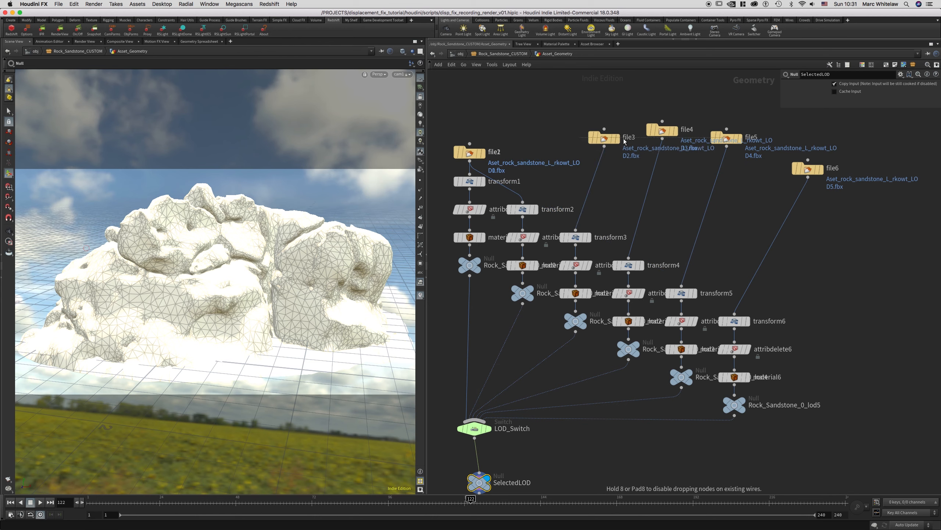
pyautogui.moveTo(480, 155); pyautogui.dragTo(576, 122)
# Step: Set the file1 node's geometry file to $JOB/geo/Lowpoly_LOD00_v01.fbx
pyautogui.click(474, 153)
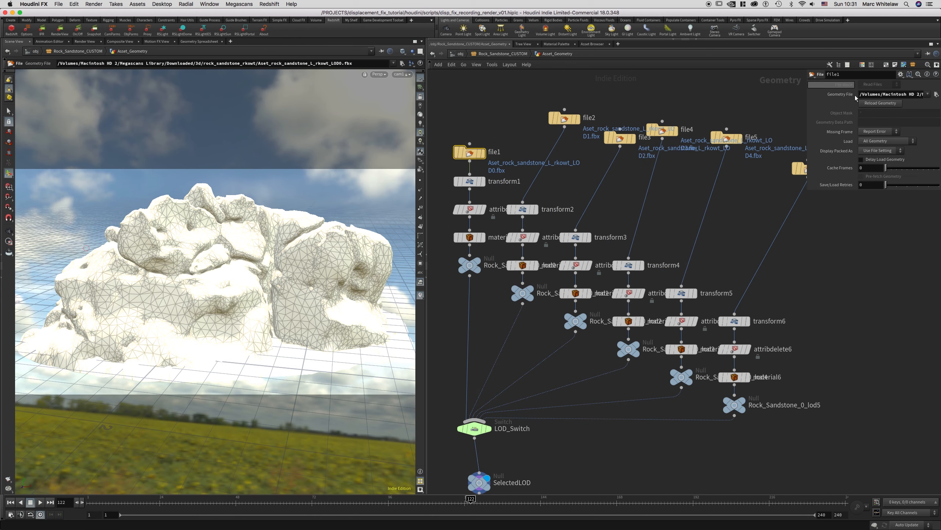
pyautogui.click(936, 95)
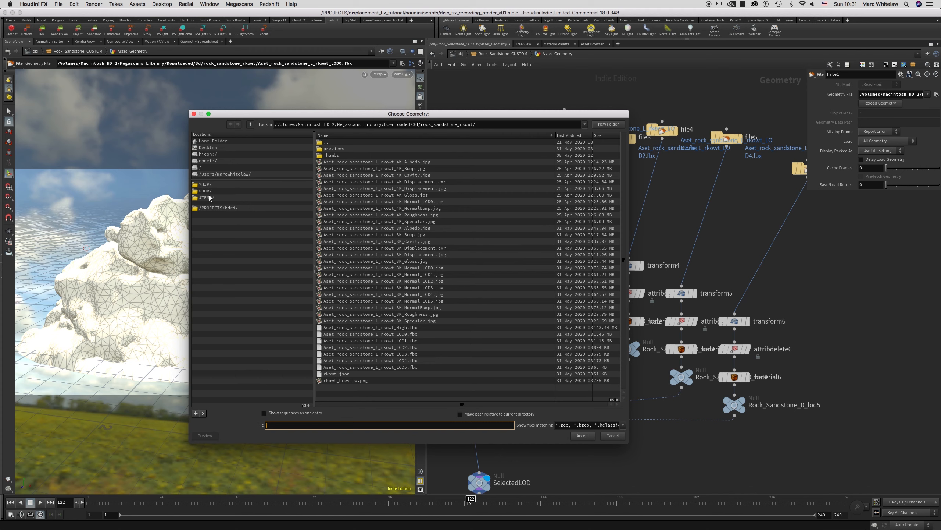
pyautogui.click(222, 190)
pyautogui.doubleClick(334, 182)
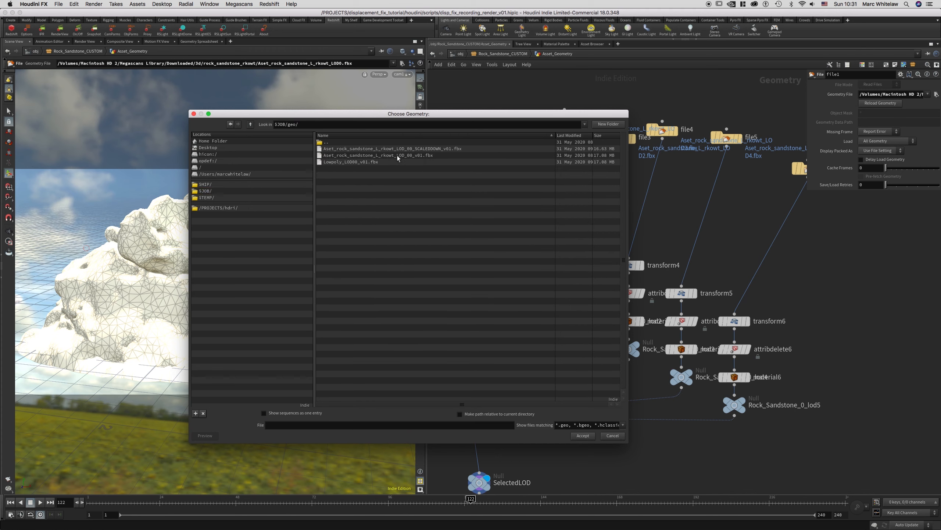
pyautogui.click(347, 162)
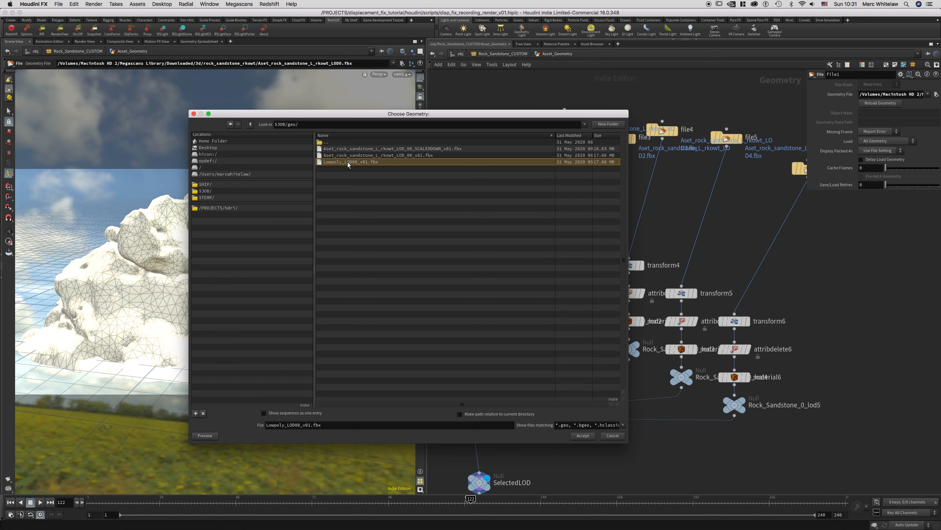
pyautogui.click(582, 435)
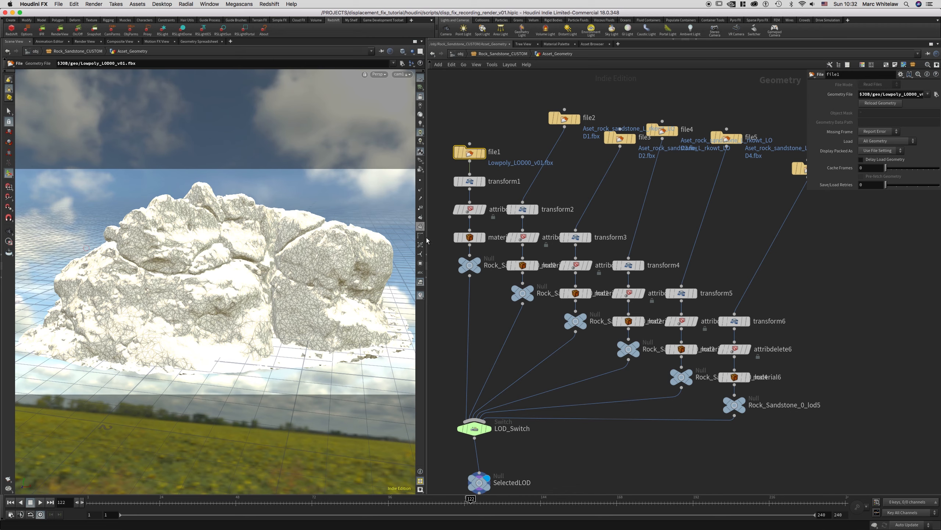
# Step: Switch the viewport to headlight-only lighting and go back up to the Rock_Sandstone_CUSTOM network
pyautogui.moveTo(563, 451); pyautogui.dragTo(584, 357, button='middle')
pyautogui.click(420, 123)
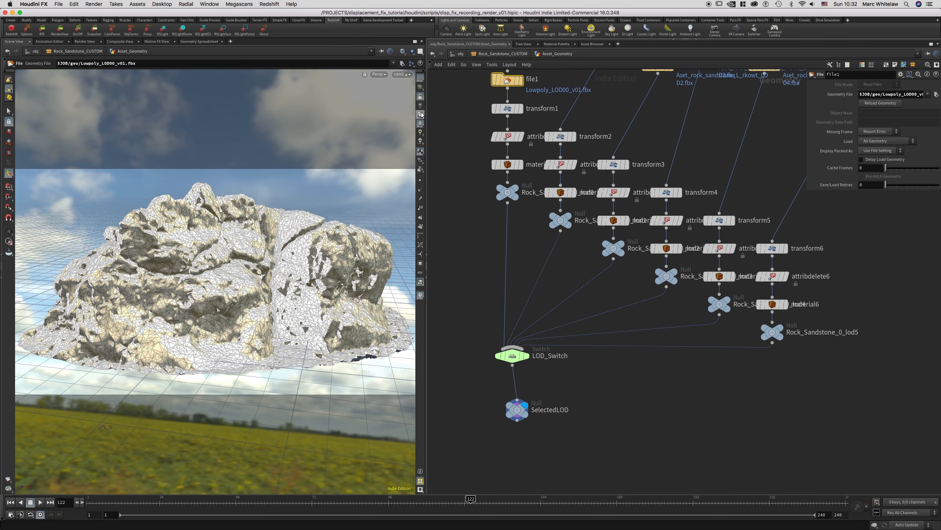
pyautogui.click(420, 115)
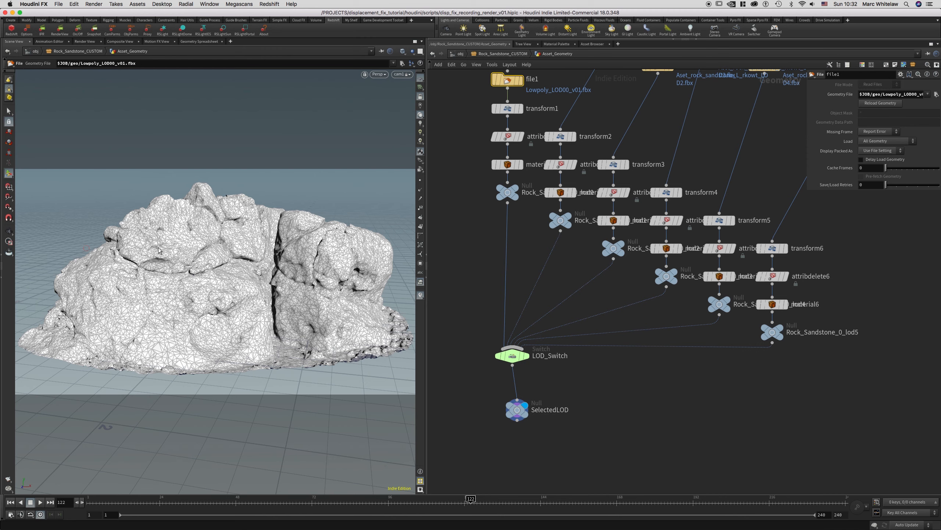
pyautogui.click(501, 53)
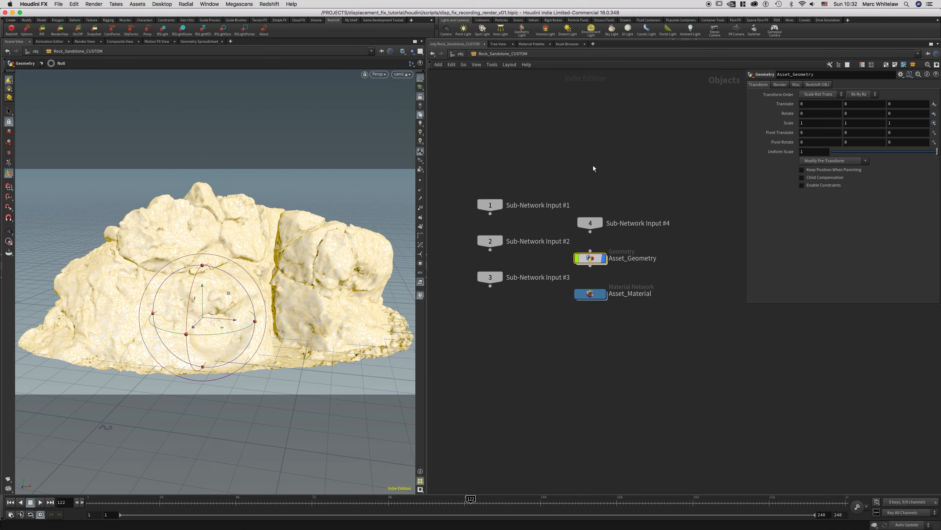
# Step: Open the Rock_Sandstone_0 material builder inside the Asset_Material network
pyautogui.doubleClick(563, 262)
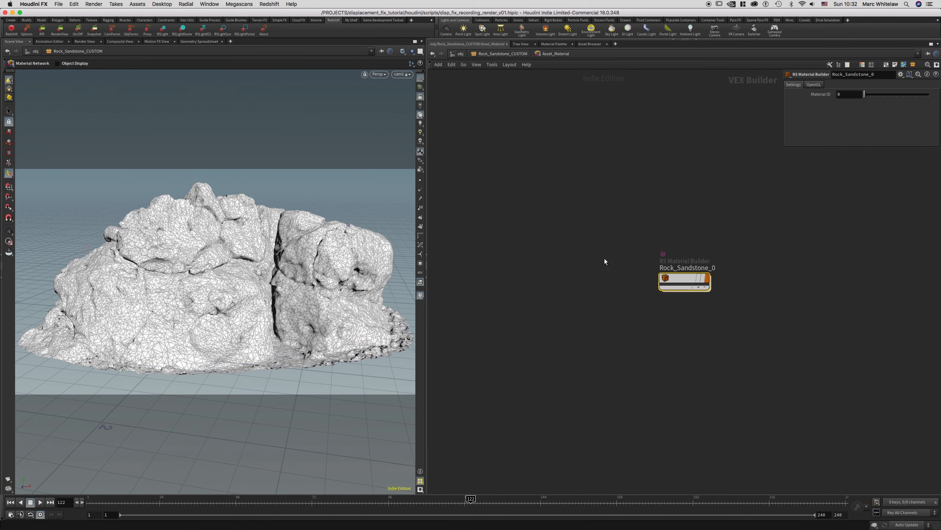
pyautogui.doubleClick(682, 275)
pyautogui.moveTo(590, 296); pyautogui.dragTo(518, 281, button='middle')
pyautogui.scroll(-4, 538, 306)
# Step: Disconnect the Displacement1 and BumpMap4 branches from the Rock_Sandstone_0 output node
pyautogui.moveTo(614, 238); pyautogui.dragTo(574, 280)
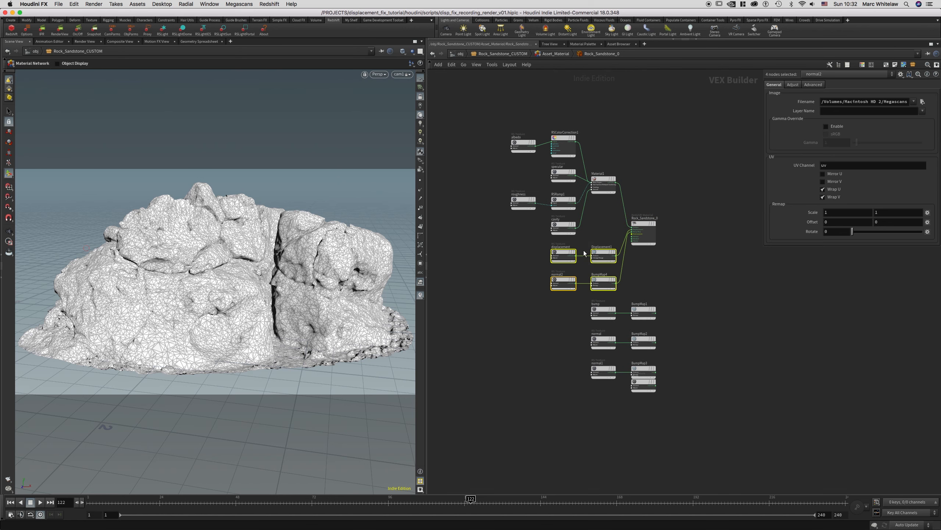
pyautogui.moveTo(506, 256); pyautogui.dragTo(552, 227, button='middle')
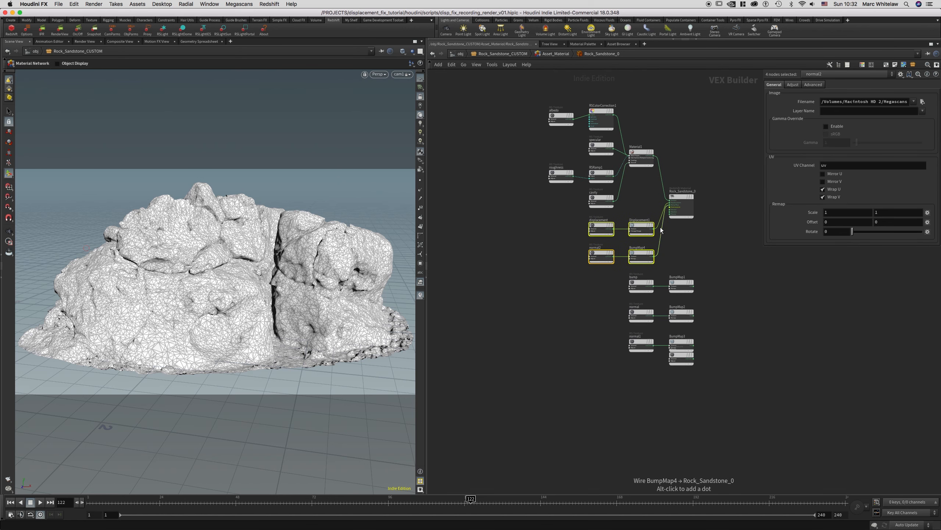
pyautogui.press('y')
pyautogui.moveTo(659, 219)
pyautogui.mouseDown()
pyautogui.moveTo(554, 271)
pyautogui.moveTo(650, 220)
pyautogui.moveTo(519, 322)
pyautogui.mouseUp()
# Step: Keep a copy of the displacement and normal map nodes in a network box titled DEFAULT
pyautogui.moveTo(554, 287); pyautogui.dragTo(464, 360)
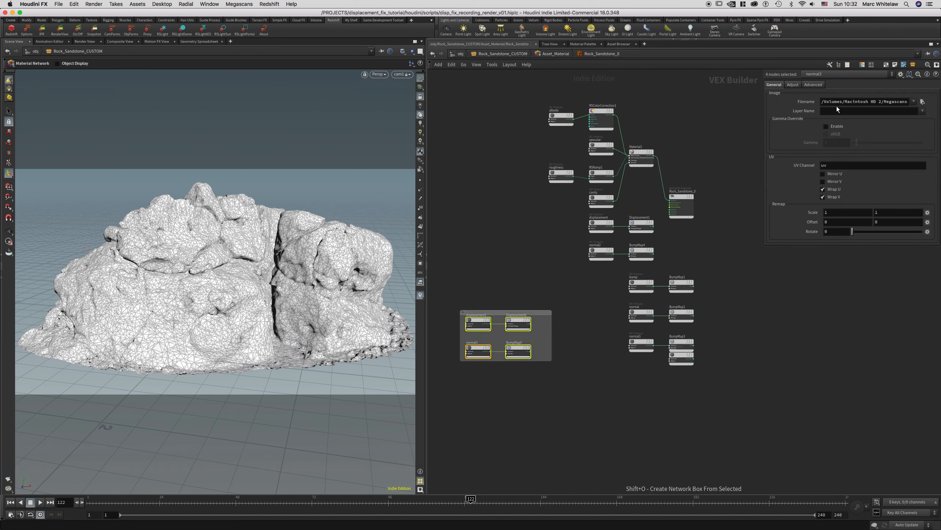
pyautogui.doubleClick(498, 313)
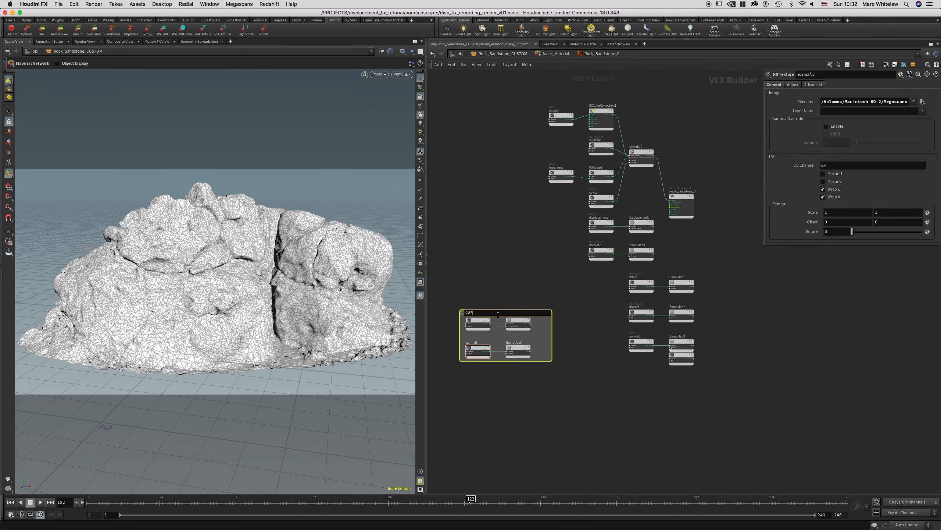
pyautogui.press('Return')
pyautogui.scroll(5, 561, 229)
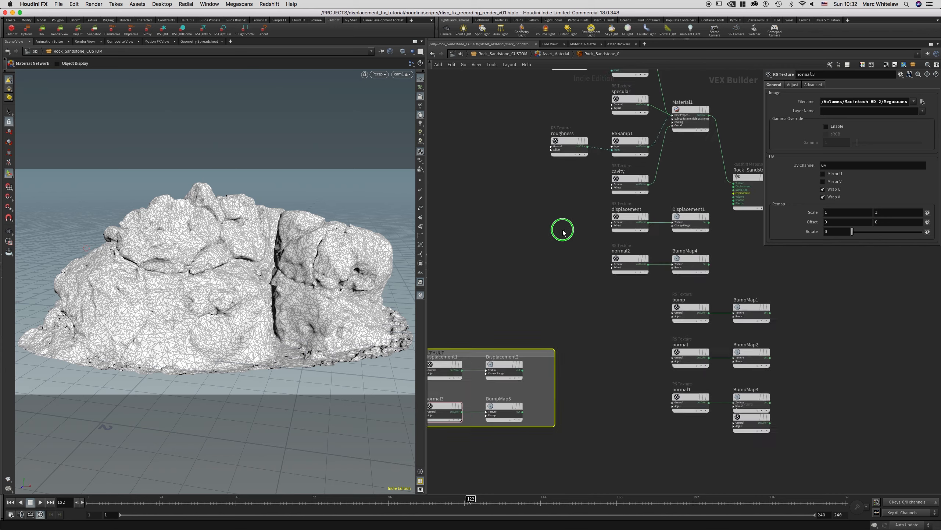
# Step: Move the normal2 and BumpMap4 pair below the other bump nodes and separate the gloss texture from BumpMap3
pyautogui.scroll(-3, 674, 221)
pyautogui.moveTo(680, 228); pyautogui.dragTo(632, 427)
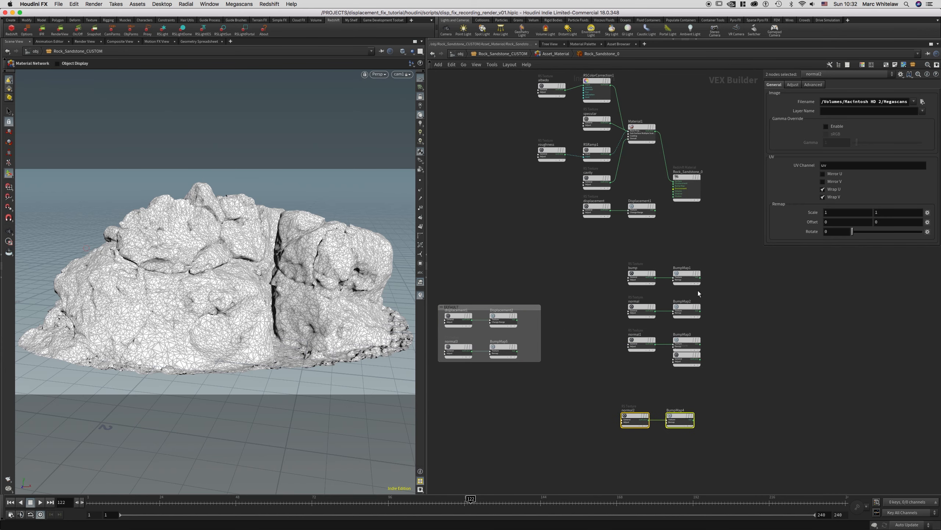
pyautogui.moveTo(686, 357); pyautogui.dragTo(683, 373)
pyautogui.moveTo(707, 328); pyautogui.dragTo(618, 350)
pyautogui.moveTo(715, 239); pyautogui.dragTo(612, 431)
# Step: Check the end of the texture file path on the normal2 node
pyautogui.moveTo(652, 394); pyautogui.dragTo(619, 447)
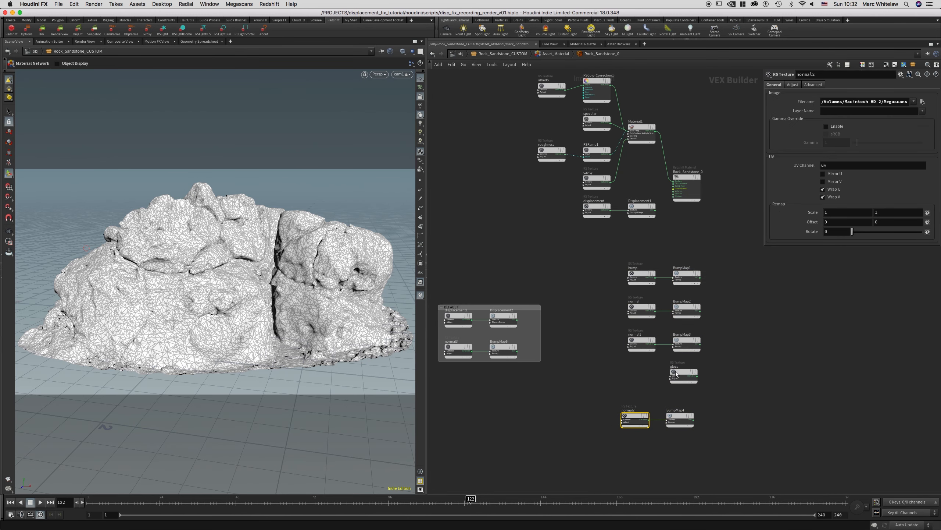
pyautogui.moveTo(822, 101); pyautogui.dragTo(939, 102)
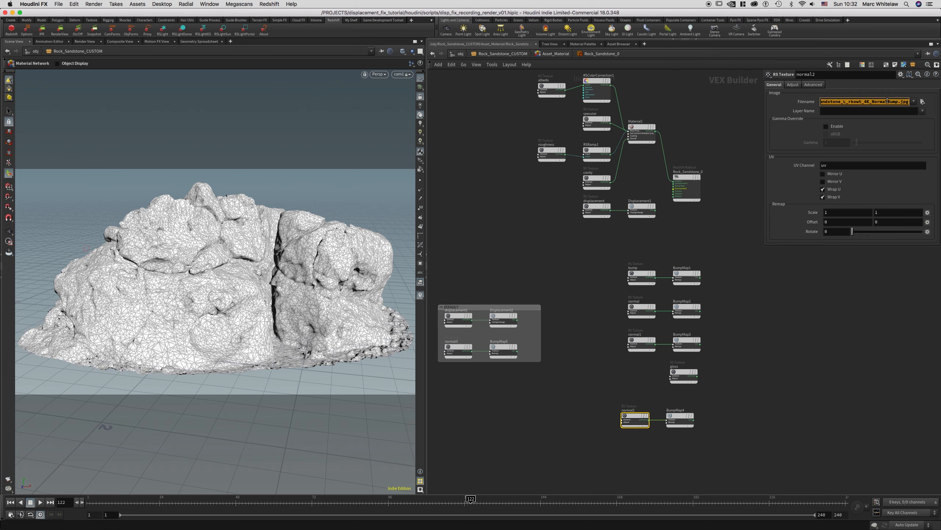
pyautogui.click(620, 383)
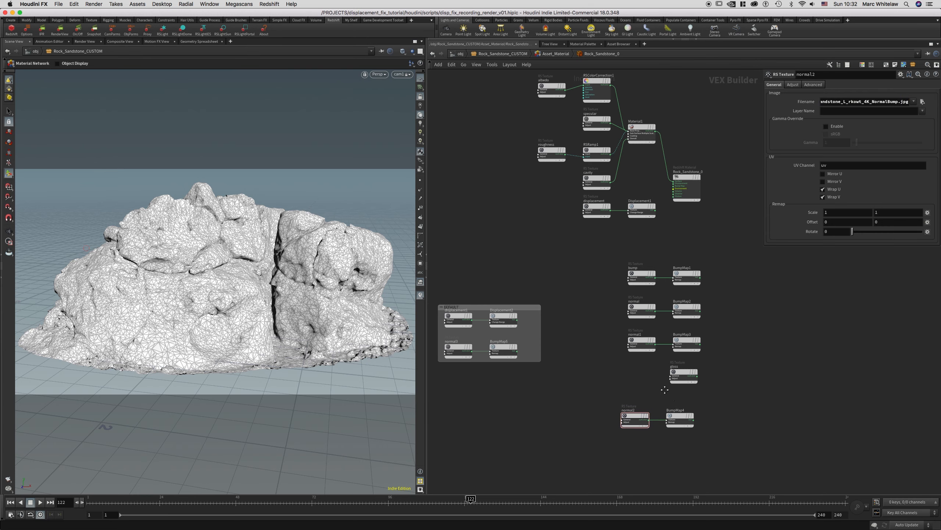
# Step: Move all the disconnected bump, normal and gloss nodes further down, away from the displacement branch
pyautogui.moveTo(710, 389); pyautogui.dragTo(681, 356, button='middle')
pyautogui.moveTo(680, 402); pyautogui.dragTo(614, 387)
pyautogui.moveTo(694, 216); pyautogui.dragTo(573, 419)
pyautogui.moveTo(613, 242); pyautogui.dragTo(600, 280)
pyautogui.moveTo(585, 220); pyautogui.dragTo(613, 242, button='middle')
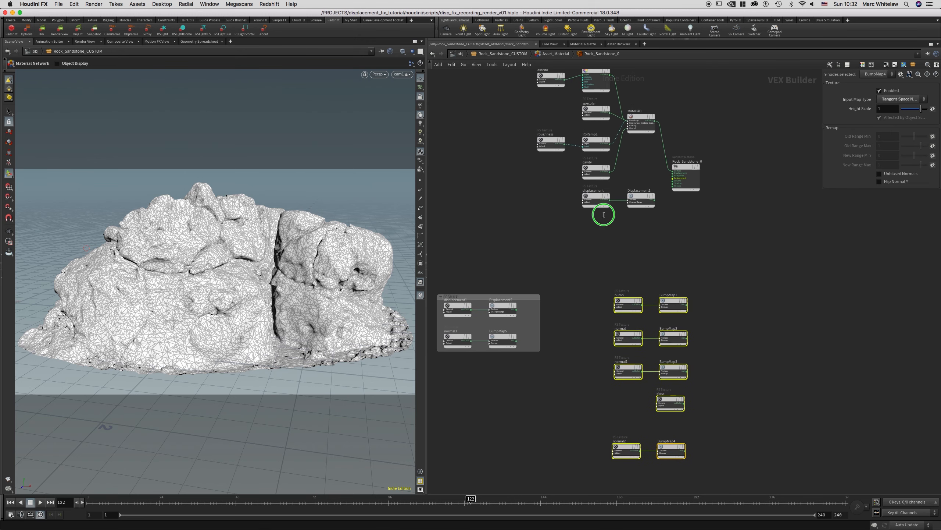
pyautogui.moveTo(603, 214); pyautogui.dragTo(618, 206, button='right')
pyautogui.moveTo(654, 182); pyautogui.dragTo(597, 204)
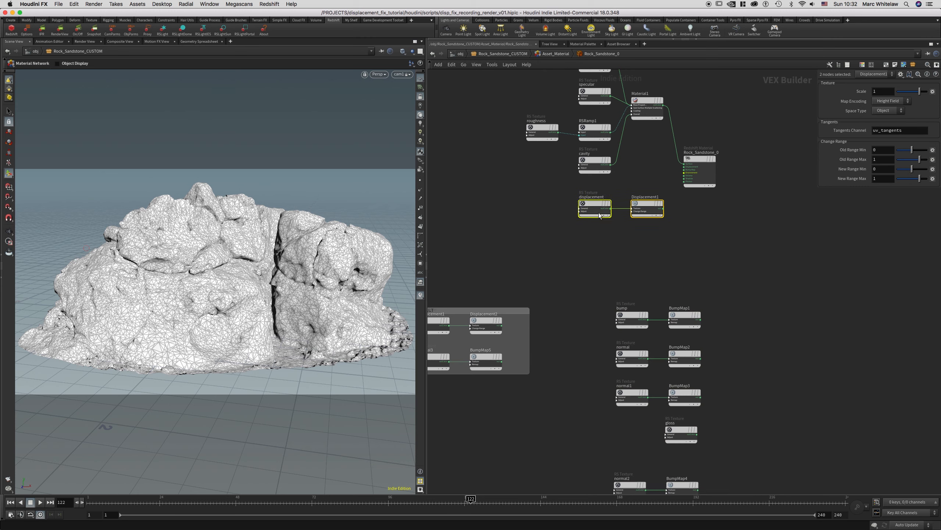
pyautogui.scroll(2, 627, 258)
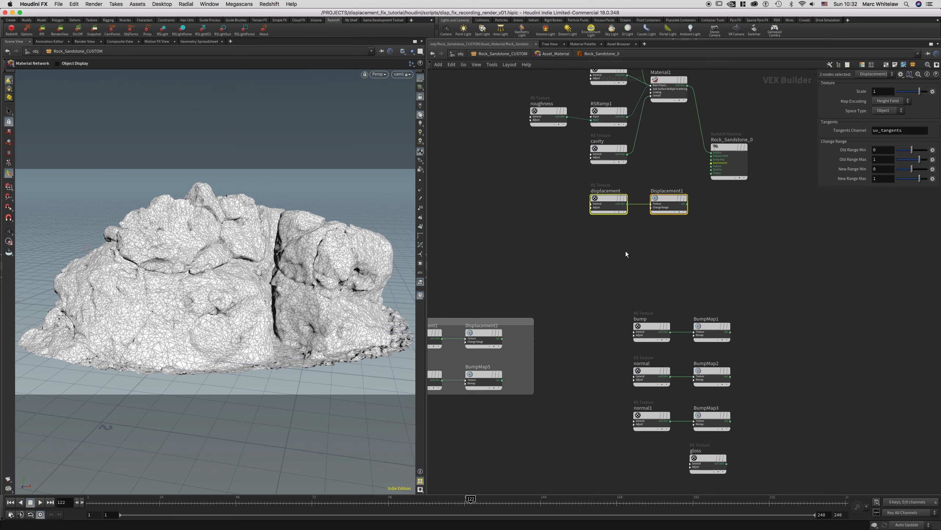
pyautogui.keyDown('alt'); pyautogui.moveTo(614, 207); pyautogui.dragTo(610, 269); pyautogui.keyUp('alt')
pyautogui.moveTo(693, 233); pyautogui.dragTo(594, 286)
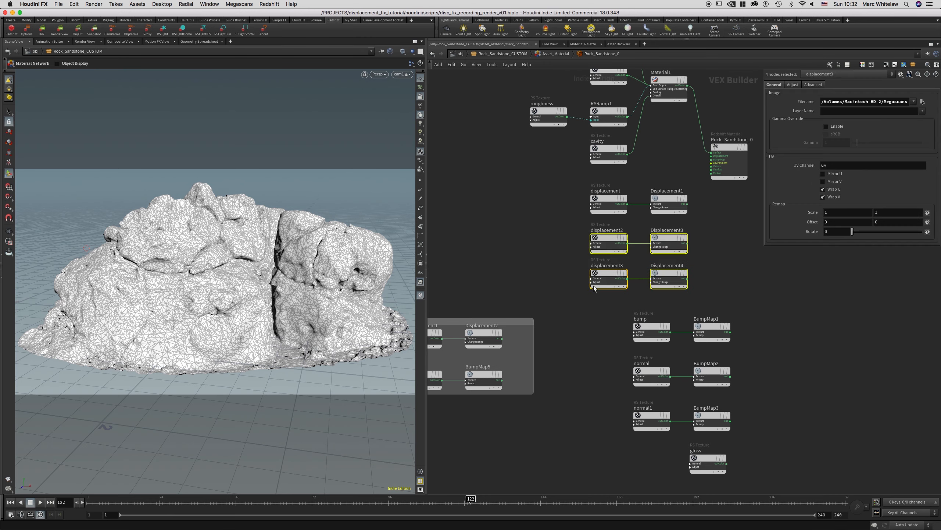
pyautogui.press('Delete')
# Step: Set the displacement texture's file to disp_fix_recording_v01_baketexture1_Ds.1001.exr from the $JOB/render folder
pyautogui.click(608, 200)
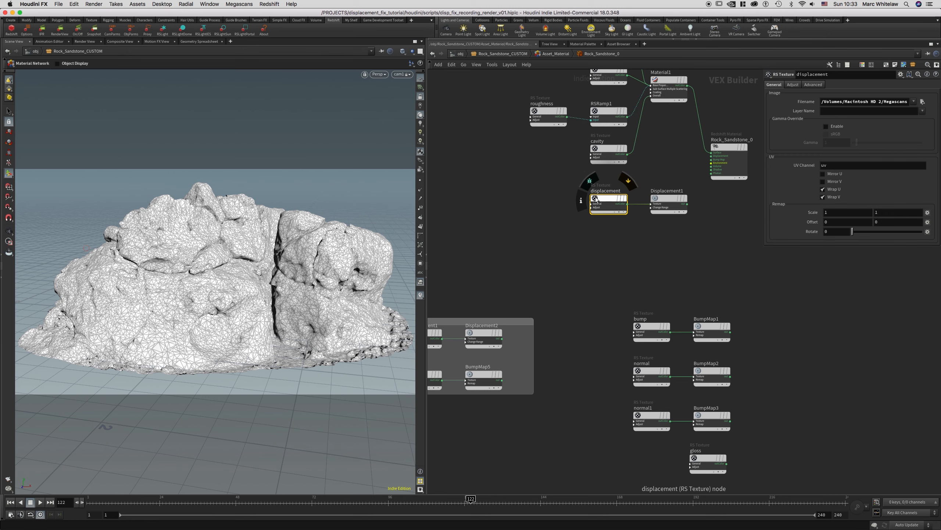
pyautogui.click(923, 102)
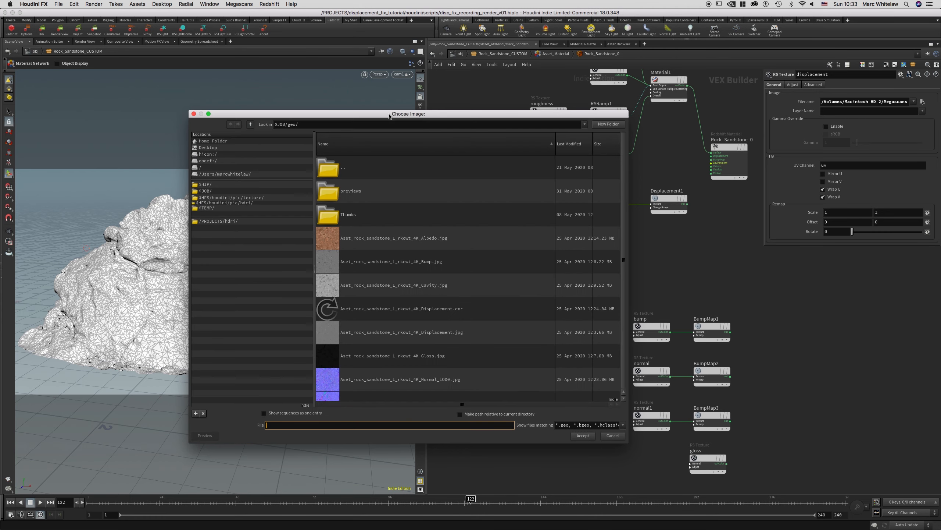
pyautogui.click(223, 191)
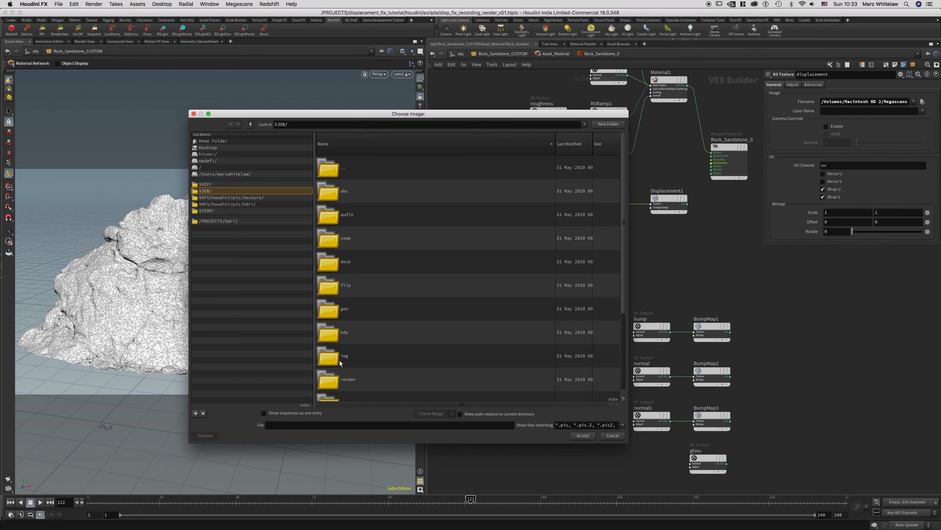
pyautogui.doubleClick(341, 382)
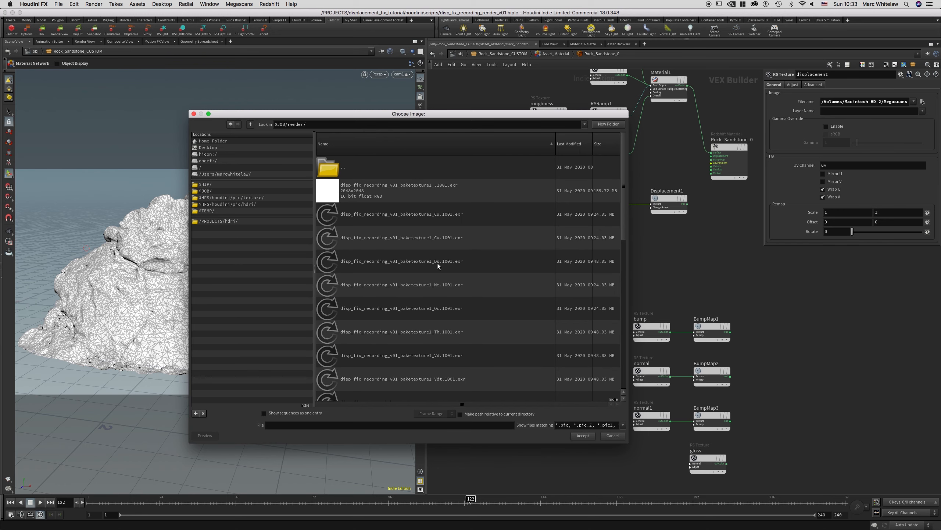
pyautogui.click(404, 264)
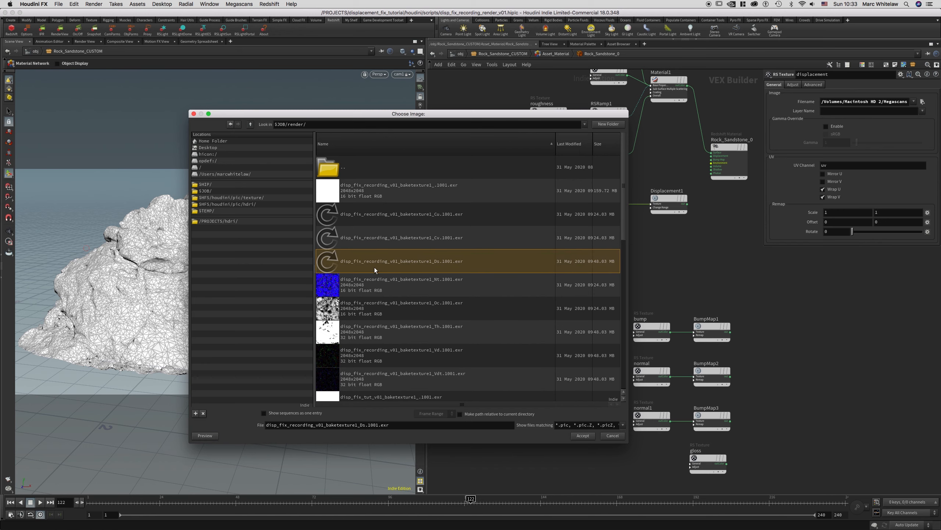
pyautogui.click(583, 436)
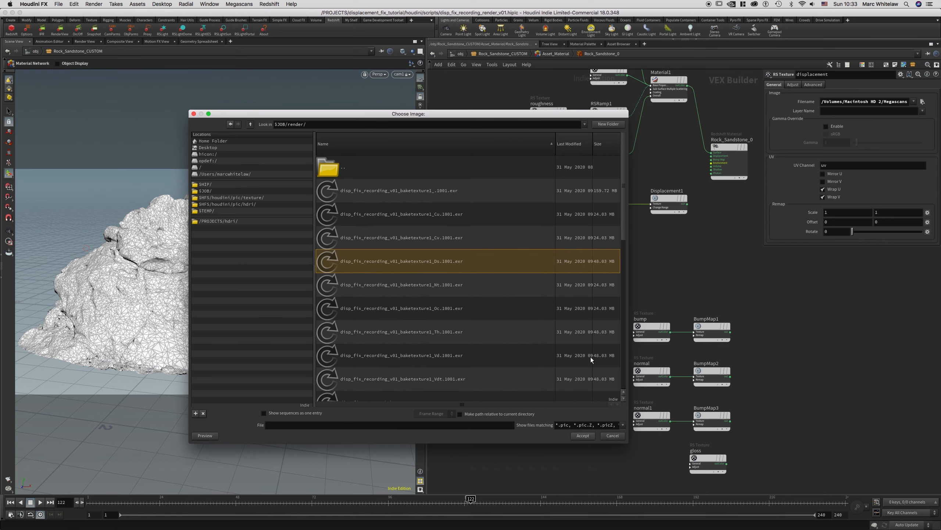
# Step: Connect Displacement1 to the displacement input of the Rock_Sandstone_0 output node and check the displacement texture's settings
pyautogui.moveTo(687, 205); pyautogui.dragTo(649, 230)
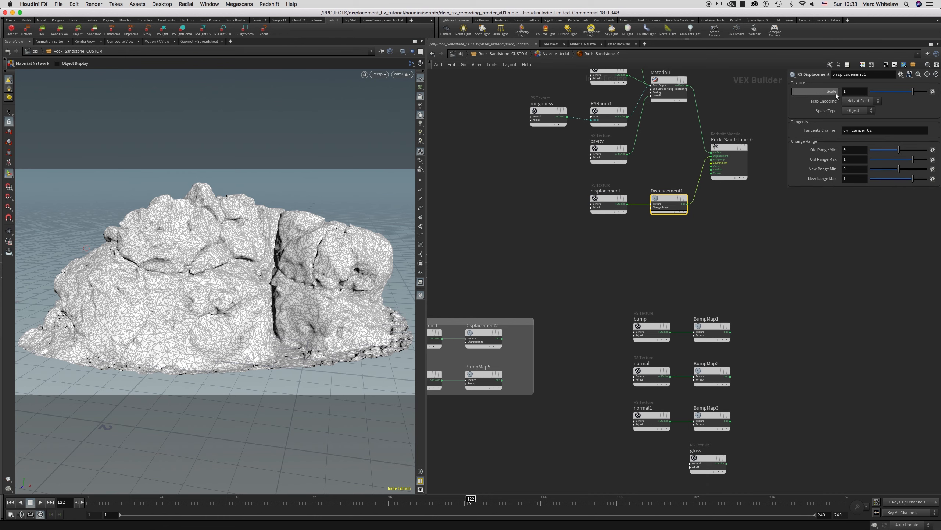
pyautogui.click(610, 201)
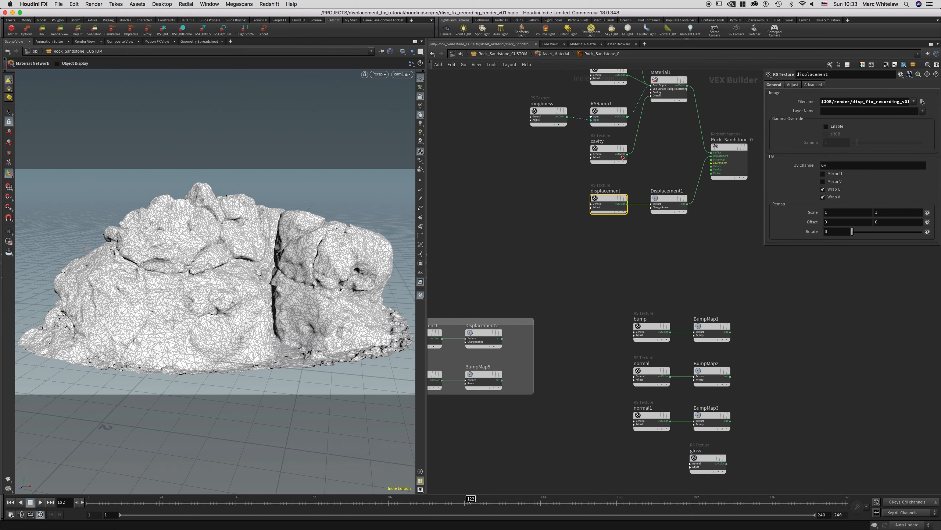
pyautogui.moveTo(642, 242); pyautogui.dragTo(582, 284, button='middle')
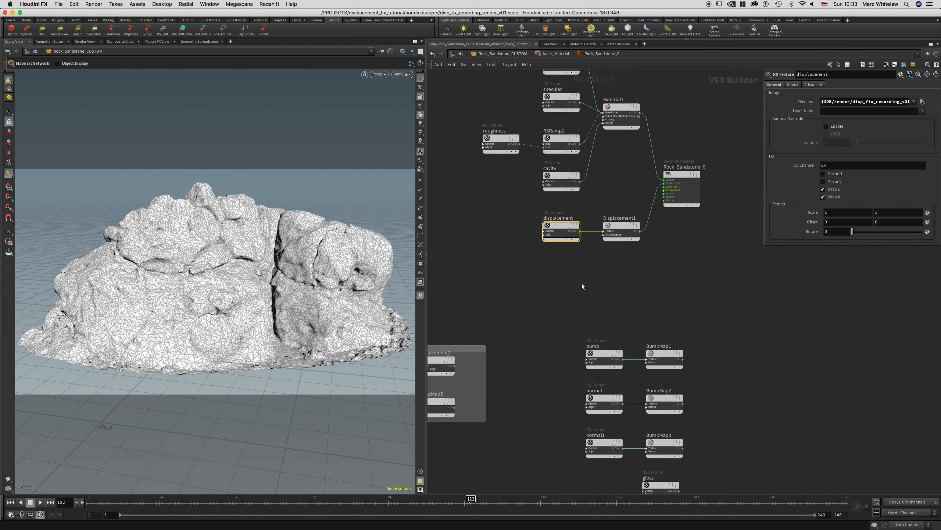
# Step: Enable displacement in the Redshift object settings of Asset_Geometry inside Rock_Sandstone_CUSTOM
pyautogui.click(556, 54)
pyautogui.click(515, 53)
pyautogui.click(563, 225)
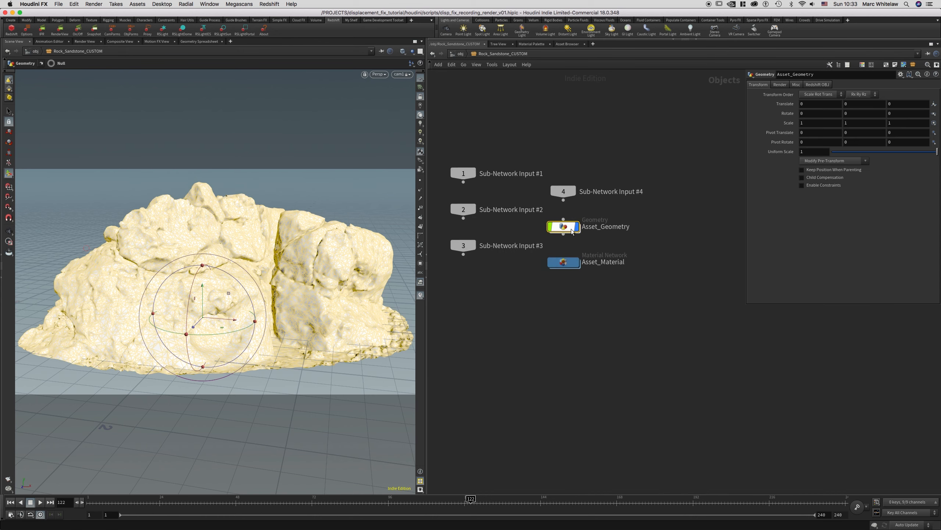
pyautogui.click(817, 84)
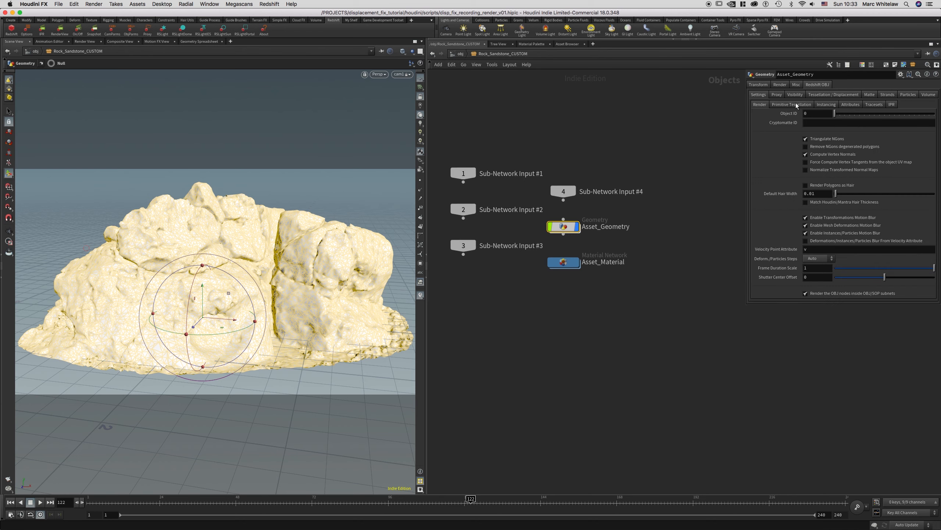
pyautogui.click(832, 94)
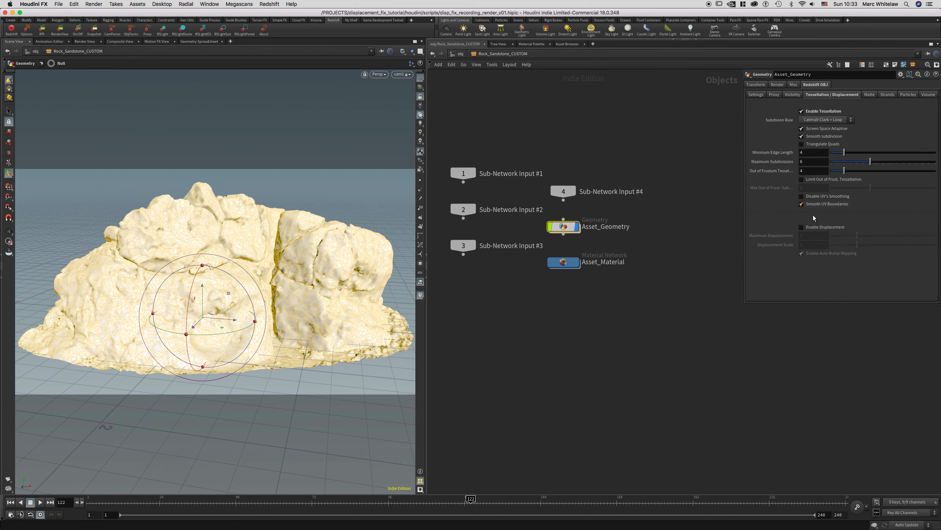
pyautogui.click(810, 229)
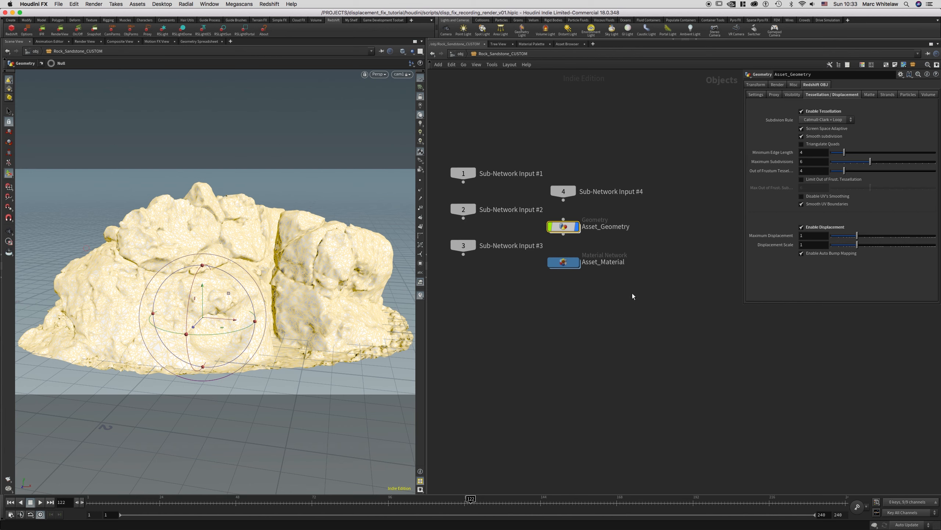
# Step: Set Asset_Geometry's displacement scale to .01 and go back up to the obj level
pyautogui.click(813, 244)
pyautogui.write('.01')
pyautogui.press('Return')
pyautogui.click(462, 54)
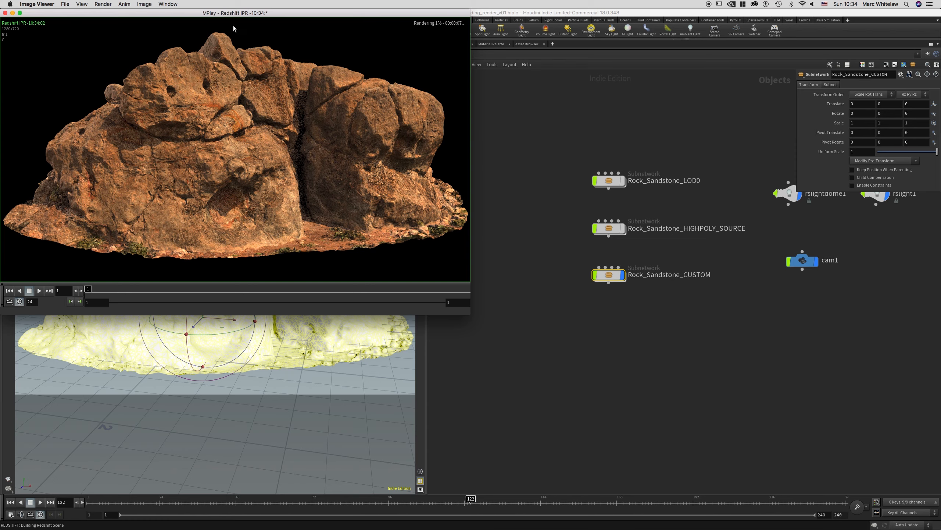
# Step: Reposition the Redshift IPR render window and toggle the IPR updates
pyautogui.moveTo(233, 13); pyautogui.dragTo(285, 90)
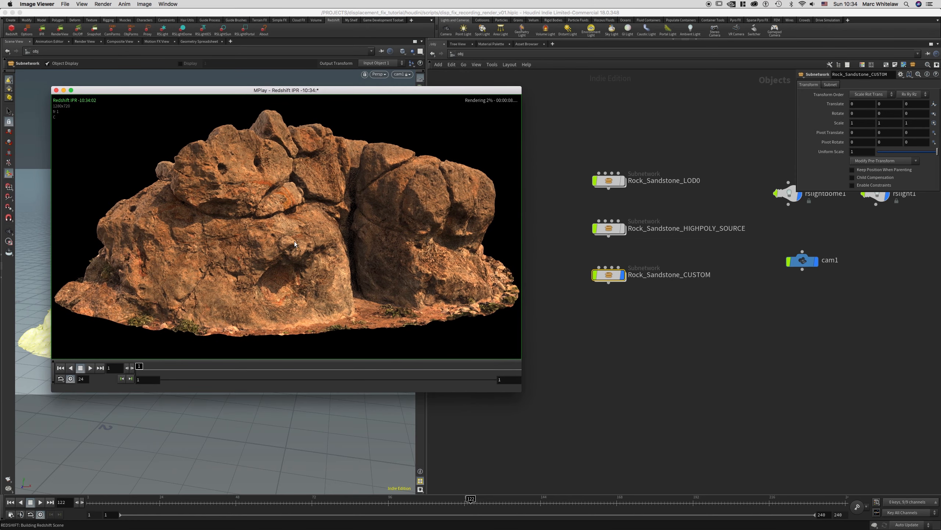
pyautogui.click(321, 82)
pyautogui.click(270, 4)
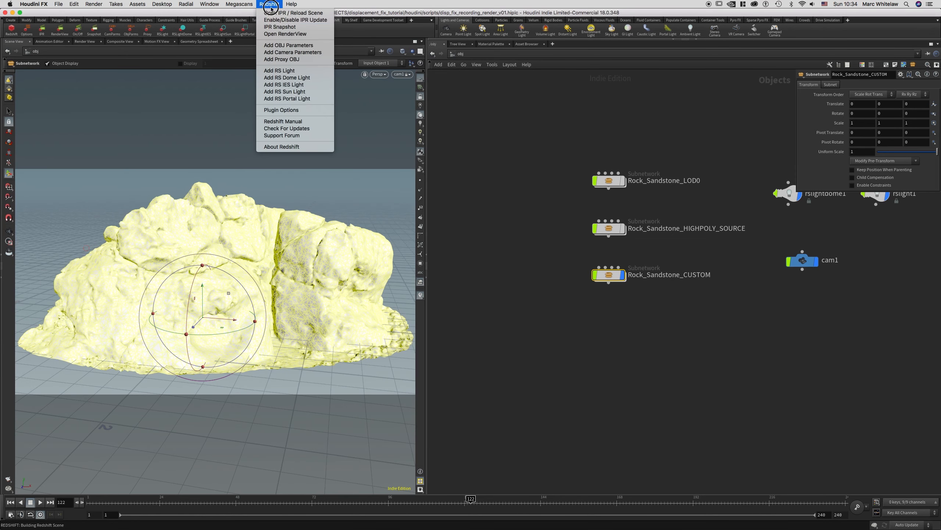
pyautogui.click(276, 21)
# Step: Display Rock_Sandstone_LOD0 instead of Rock_Sandstone_CUSTOM and bring the IPR render window back to the front
pyautogui.moveTo(569, 529)
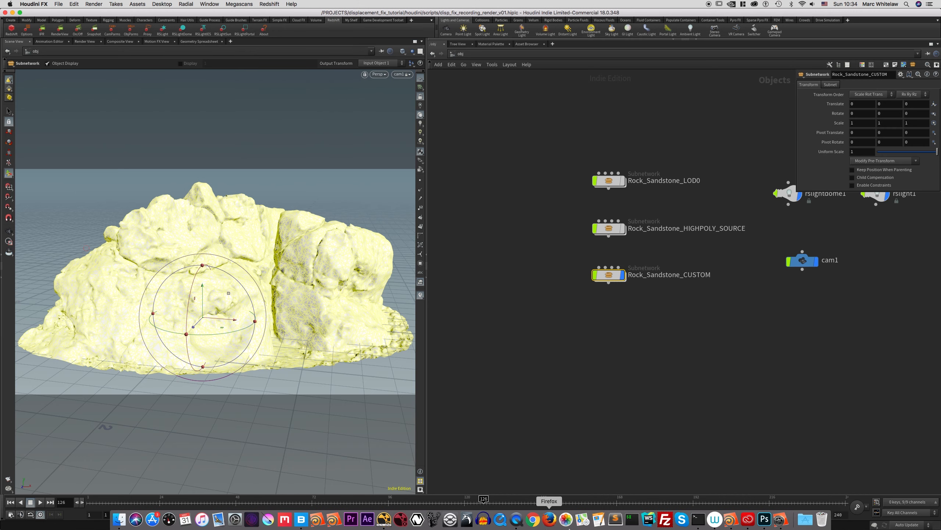
pyautogui.click(623, 181)
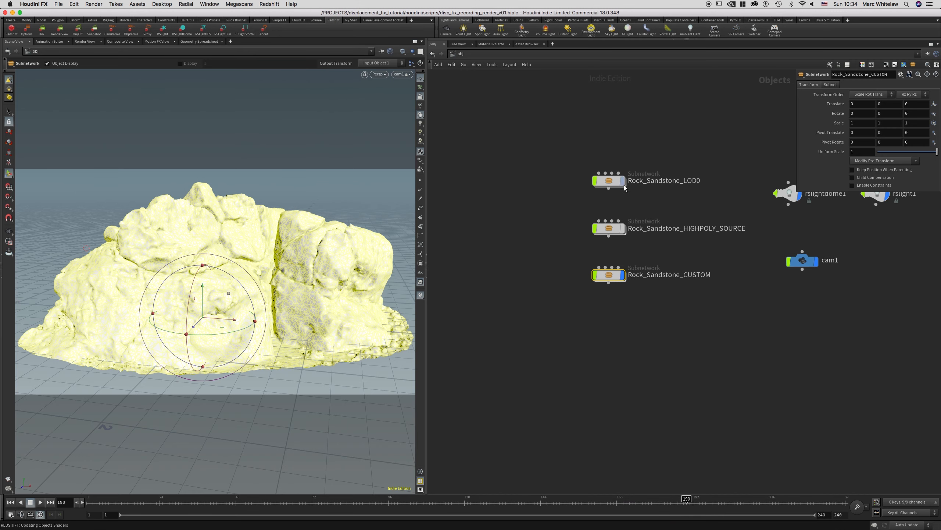
pyautogui.click(622, 276)
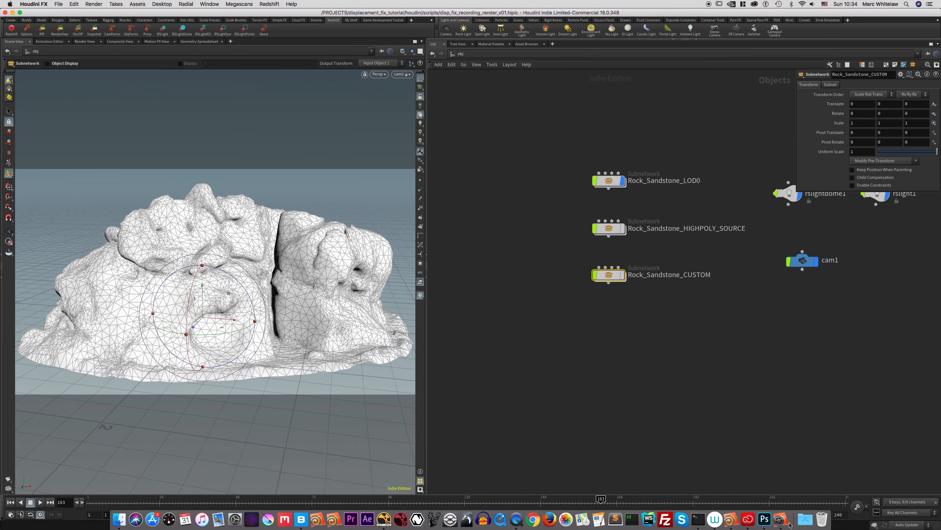
pyautogui.click(782, 520)
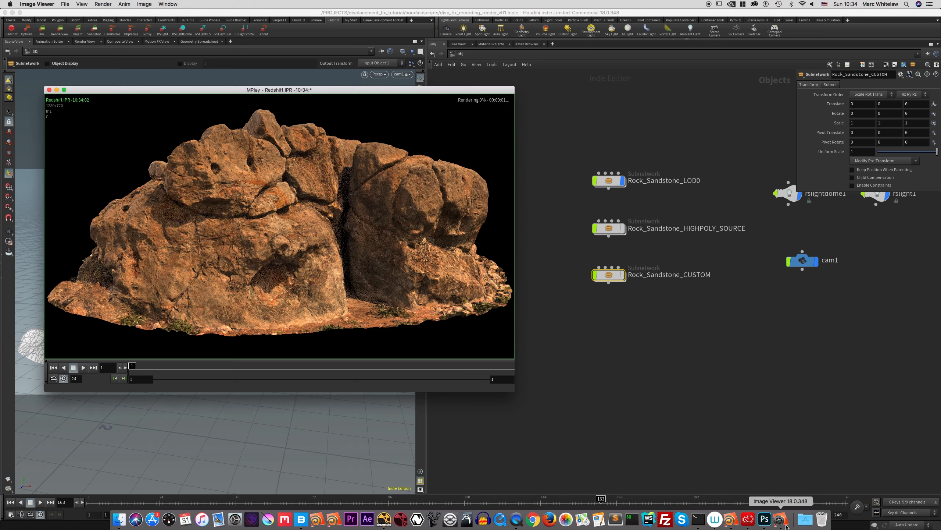
pyautogui.click(85, 4)
pyautogui.moveTo(102, 74)
pyautogui.click(183, 131)
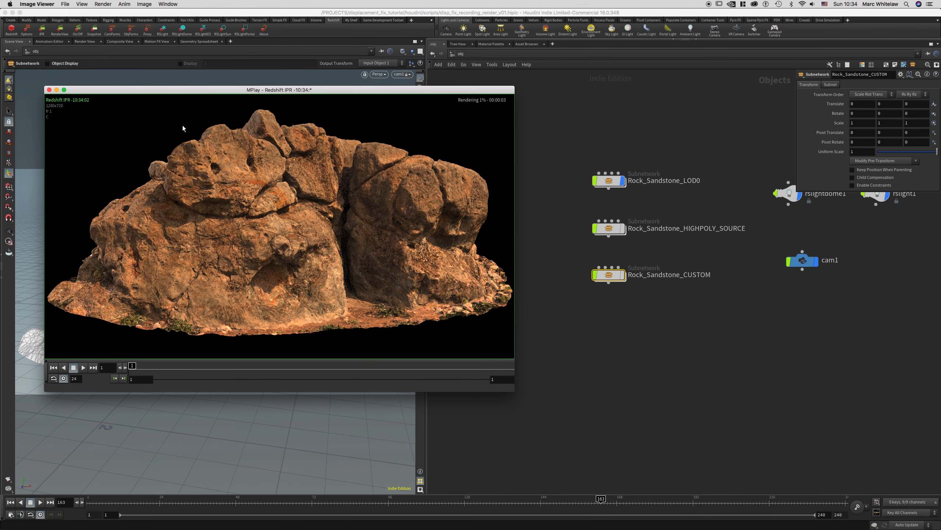
# Step: Start a new Redshift IPR render of Rock_Sandstone_LOD0 and compare its frame with the first one
pyautogui.click(42, 32)
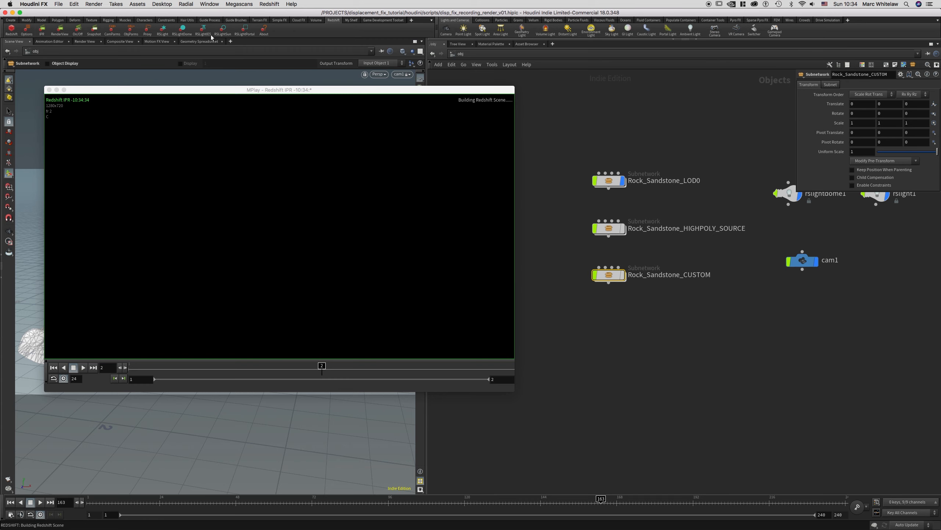
pyautogui.moveTo(316, 367)
pyautogui.mouseDown()
pyautogui.moveTo(149, 373)
pyautogui.moveTo(345, 363)
pyautogui.moveTo(152, 376)
pyautogui.moveTo(328, 366)
pyautogui.moveTo(157, 387)
pyautogui.moveTo(315, 374)
pyautogui.moveTo(164, 385)
pyautogui.moveTo(296, 377)
pyautogui.moveTo(175, 381)
pyautogui.mouseUp()
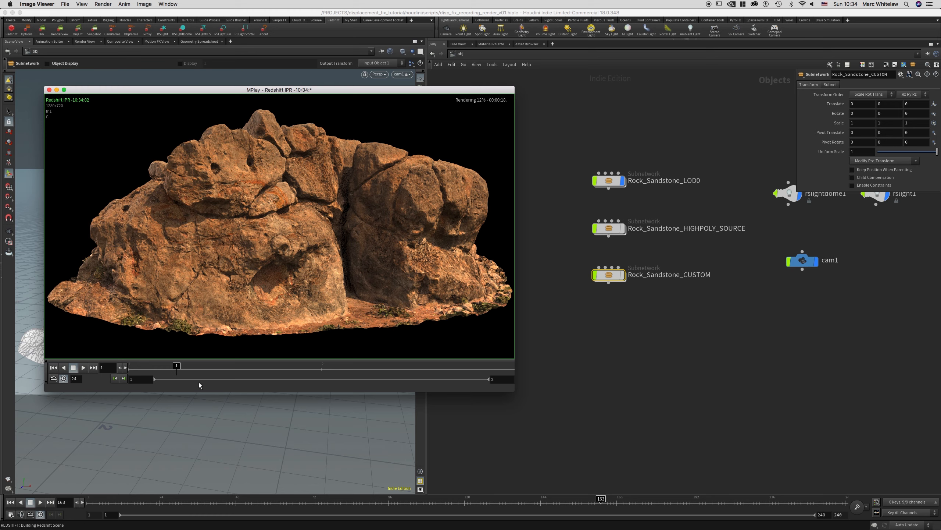
pyautogui.moveTo(175, 369)
pyautogui.mouseDown()
pyautogui.moveTo(315, 374)
pyautogui.moveTo(137, 379)
pyautogui.moveTo(321, 370)
pyautogui.moveTo(140, 380)
pyautogui.moveTo(326, 379)
pyautogui.moveTo(332, 364)
pyautogui.mouseUp()
pyautogui.click(323, 14)
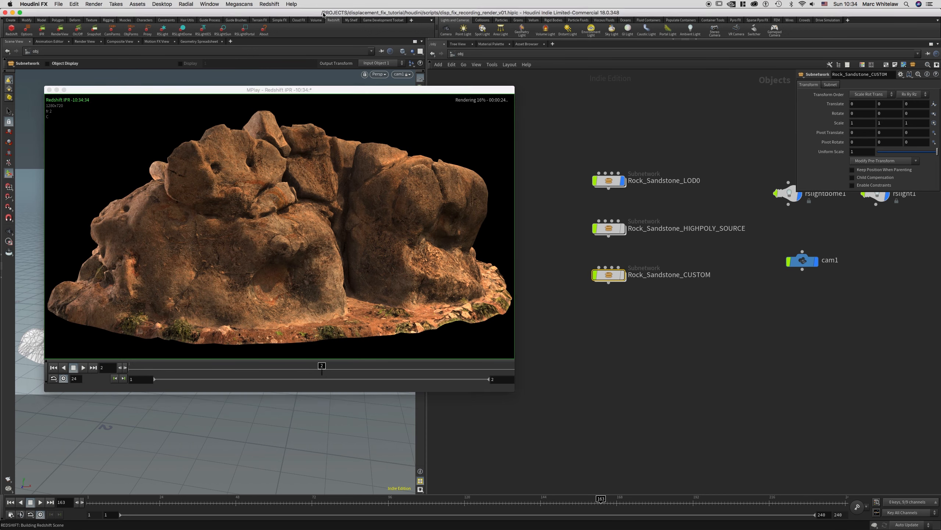
# Step: Disable the Redshift IPR updates and display Rock_Sandstone_CUSTOM instead of Rock_Sandstone_LOD0
pyautogui.click(264, 2)
pyautogui.click(273, 22)
pyautogui.moveTo(637, 149); pyautogui.dragTo(572, 201)
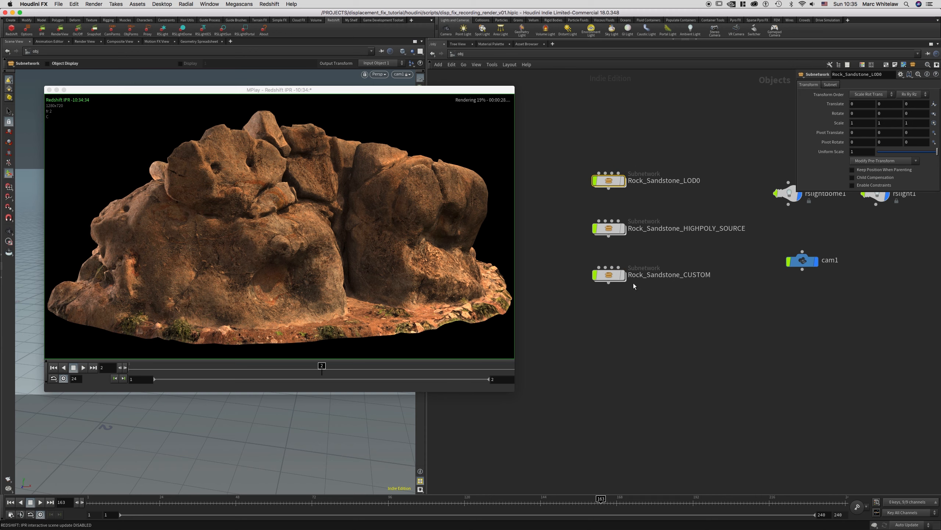
# Step: Open the Rock_Sandstone_0 material builder in Rock_Sandstone_CUSTOM's Asset_Material network, moving the IPR render window out of the way
pyautogui.doubleClick(624, 278)
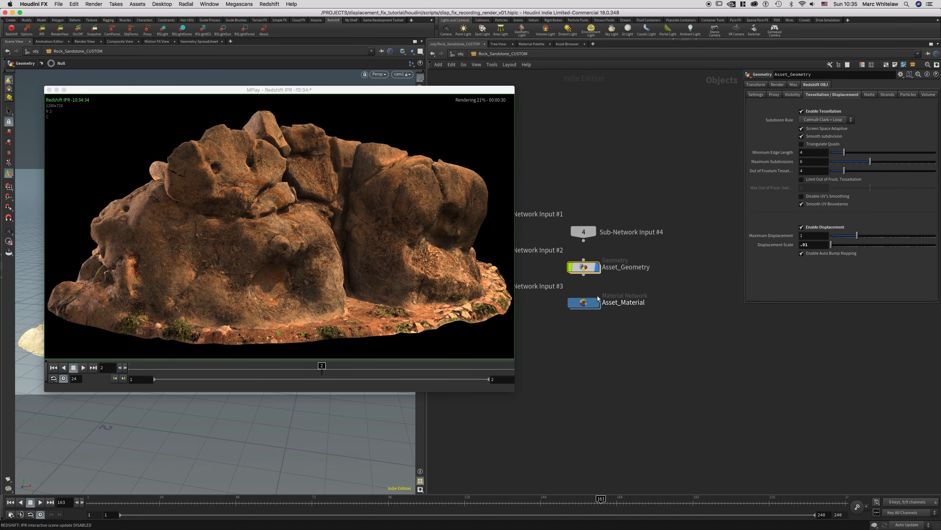
pyautogui.doubleClick(584, 267)
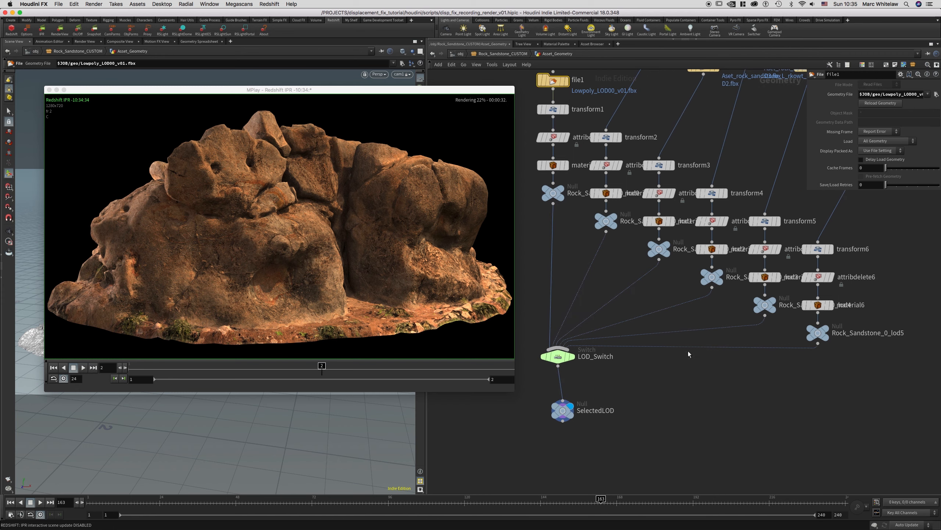
pyautogui.click(509, 54)
pyautogui.moveTo(419, 91); pyautogui.dragTo(360, 80)
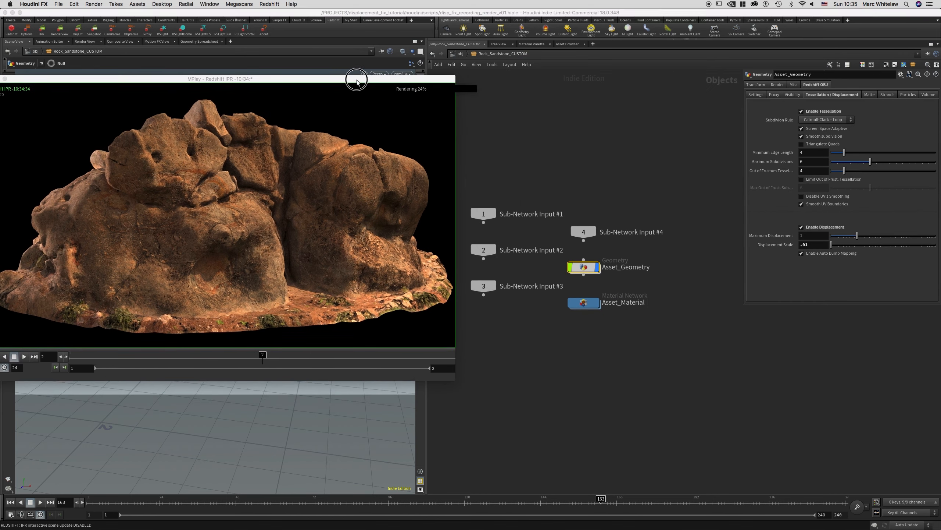
pyautogui.doubleClick(585, 303)
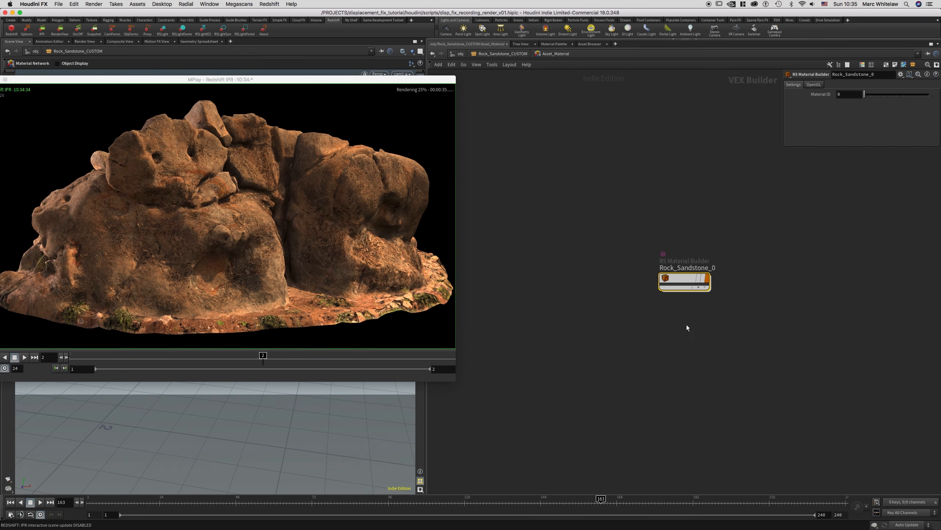
pyautogui.doubleClick(685, 281)
# Step: Feed the 8K_Bump.jpg bump texture through BumpMap1 into the bump input of Rock_Sandstone_0 and start a new IPR render
pyautogui.moveTo(613, 353); pyautogui.dragTo(601, 356)
pyautogui.moveTo(672, 347); pyautogui.dragTo(630, 291)
pyautogui.click(681, 329)
pyautogui.moveTo(693, 311); pyautogui.dragTo(592, 365)
pyautogui.moveTo(672, 355); pyautogui.dragTo(555, 315)
pyautogui.click(684, 350)
pyautogui.press('Return')
pyautogui.moveTo(891, 102); pyautogui.dragTo(940, 108)
pyautogui.click(677, 265)
pyautogui.moveTo(648, 290); pyautogui.dragTo(671, 187)
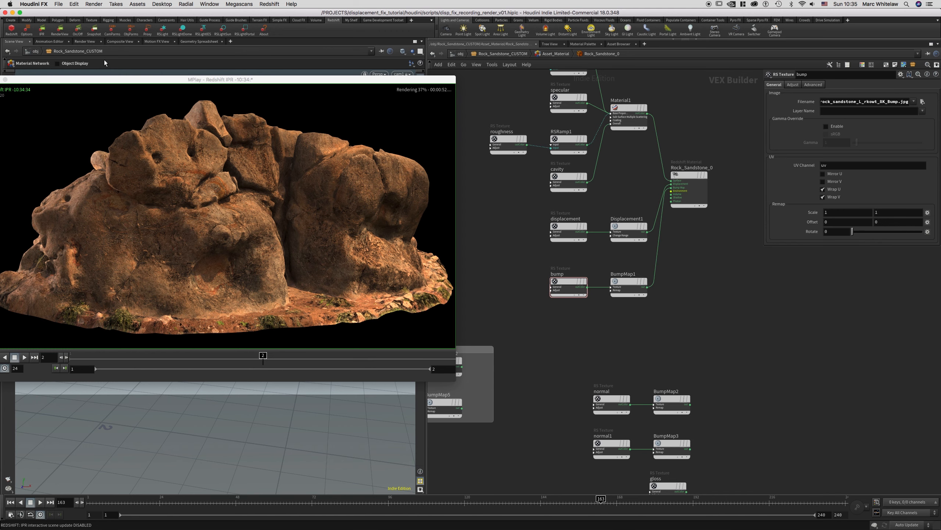
pyautogui.click(41, 30)
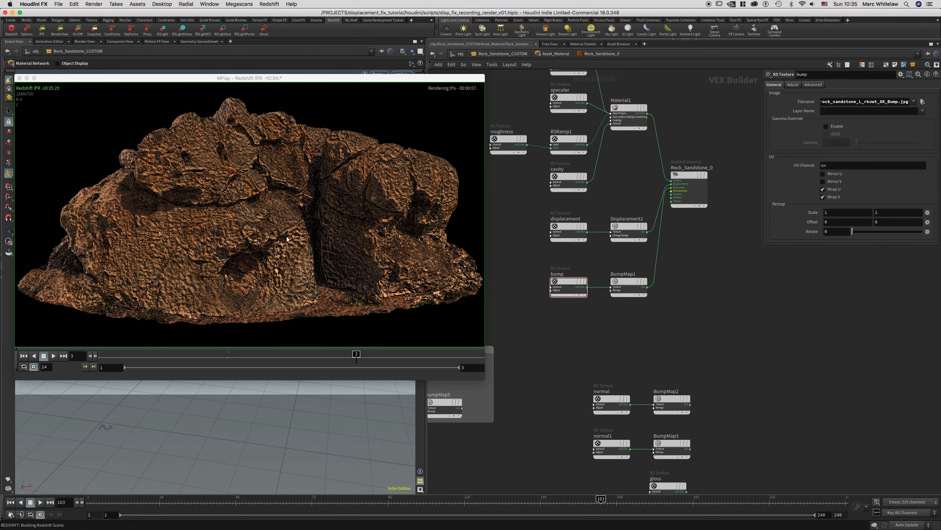
# Step: Set the bump texture's Color Multiplier to a value of .02
pyautogui.click(629, 282)
pyautogui.click(569, 285)
pyautogui.click(793, 84)
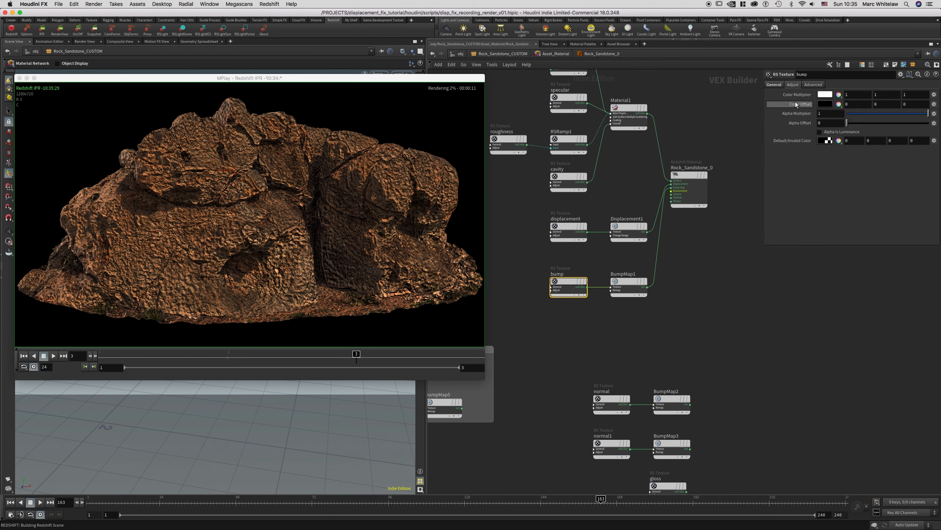
pyautogui.click(804, 95)
pyautogui.click(809, 135)
pyautogui.write('.02')
pyautogui.press('Return')
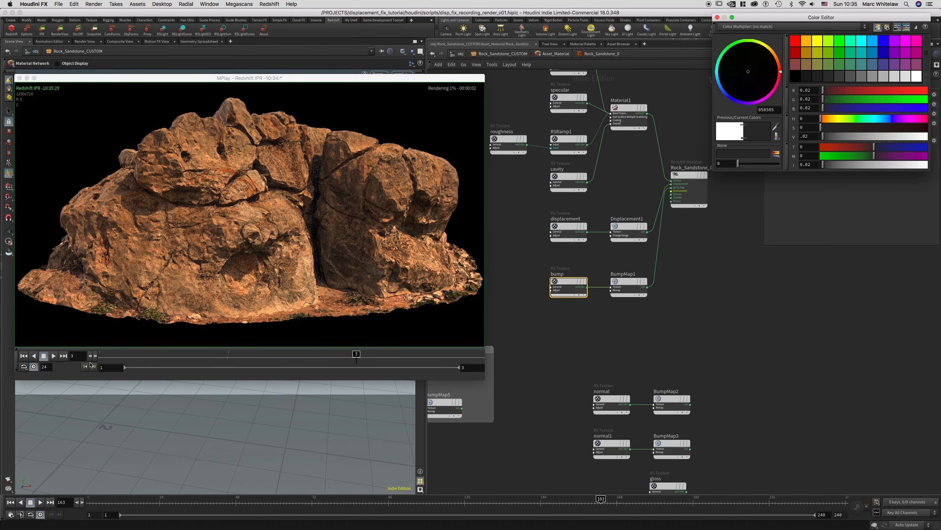
# Step: Compare frame 3 of the IPR render with frame 1 by switching between them
pyautogui.click(102, 356)
pyautogui.click(355, 356)
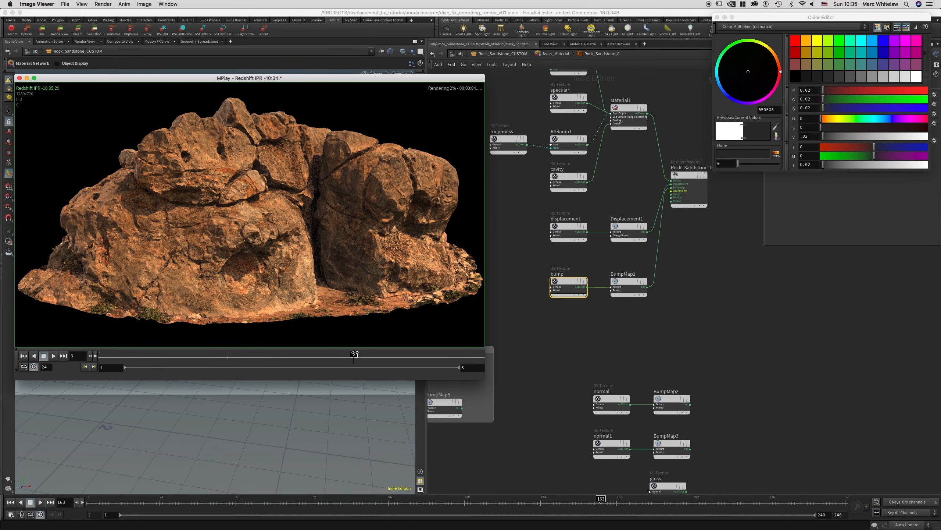
pyautogui.click(102, 357)
pyautogui.click(356, 355)
pyautogui.click(100, 356)
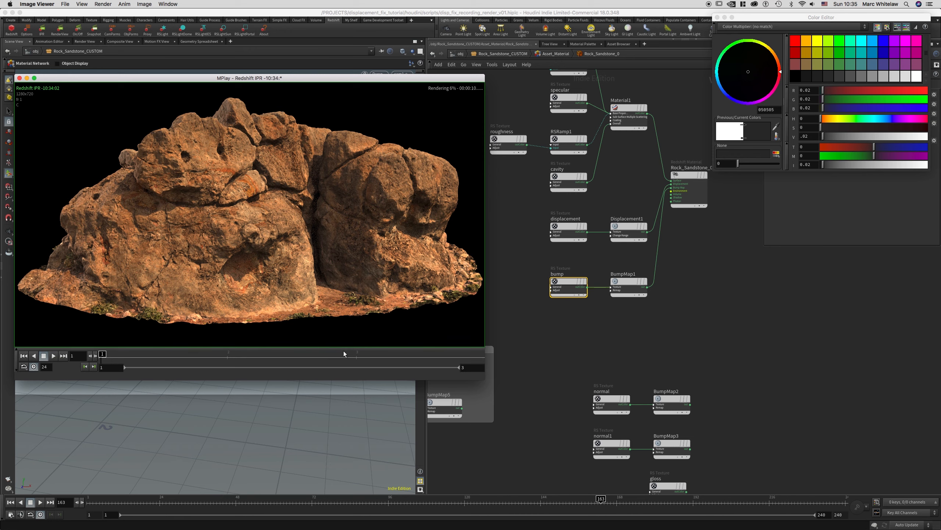
pyautogui.click(355, 357)
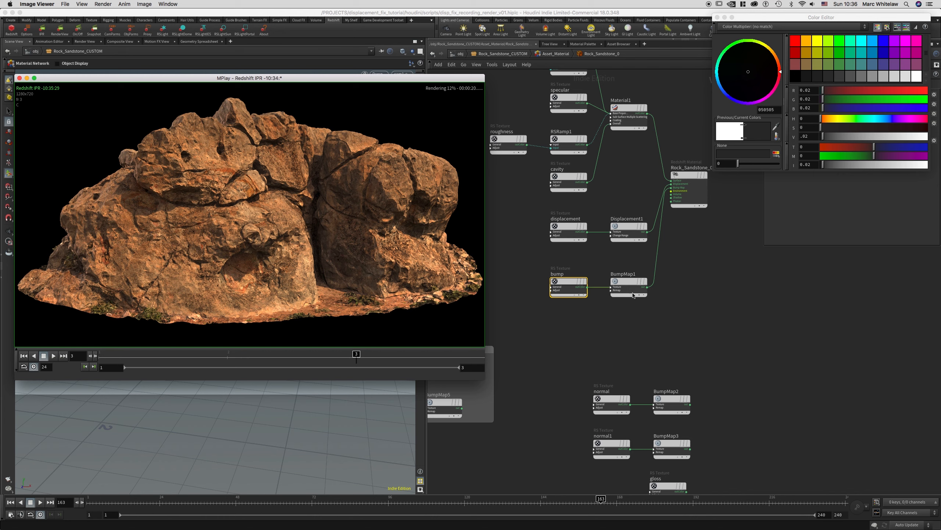
# Step: Disable the Redshift IPR updates and close the Color Editor
pyautogui.click(254, 12)
pyautogui.click(269, 3)
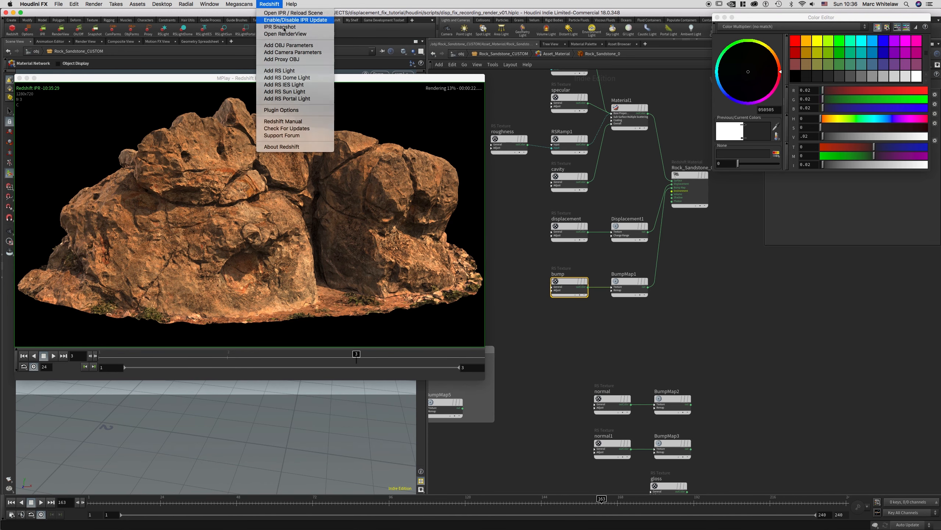
pyautogui.click(269, 20)
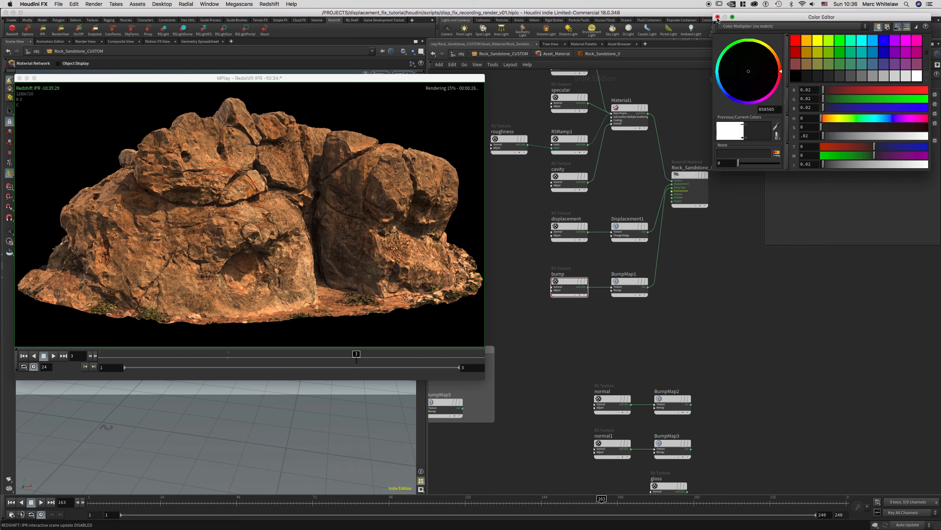
pyautogui.click(717, 17)
# Step: Add an RS Maxon Noise below the bump texture, with type Displaced turbulence and an overall scale of .1
pyautogui.press('Tab')
pyautogui.write('rsma')
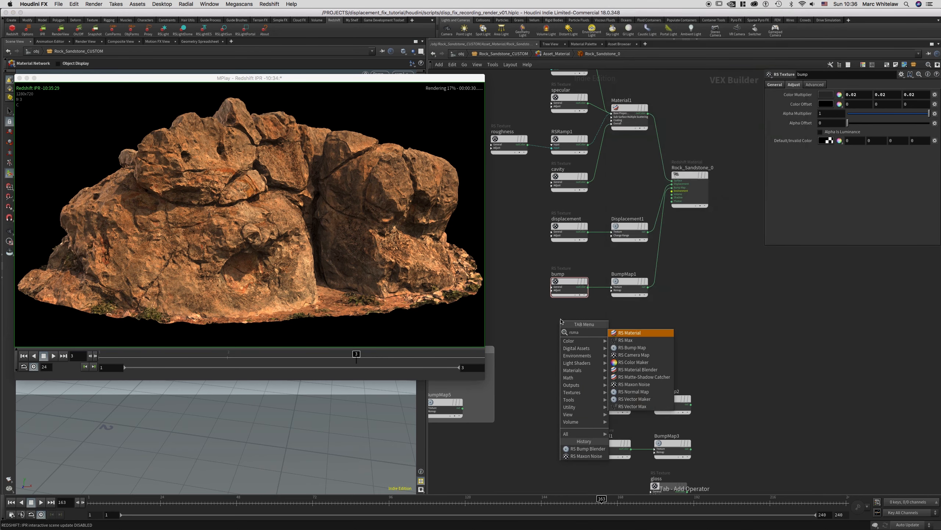
pyautogui.press('BackSpace')
pyautogui.press('BackSpace')
pyautogui.write('noi')
pyautogui.click(634, 341)
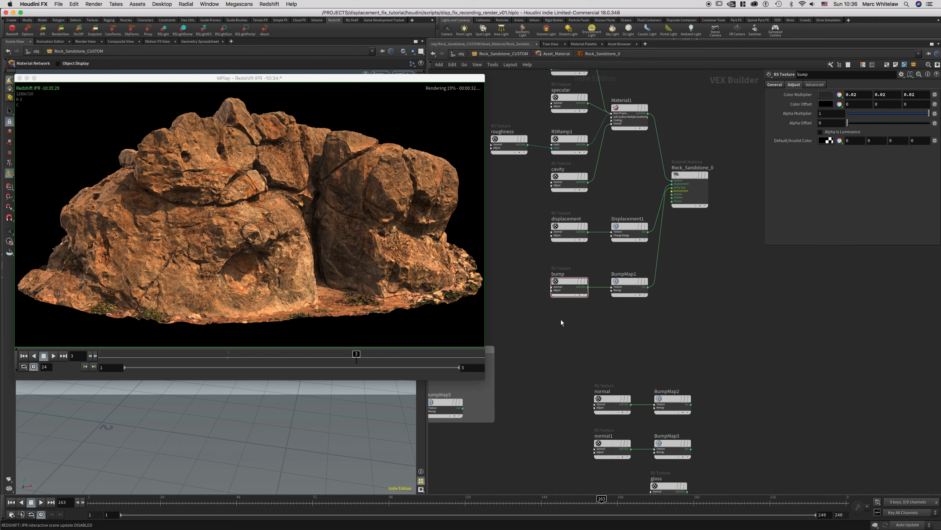
pyautogui.click(592, 305)
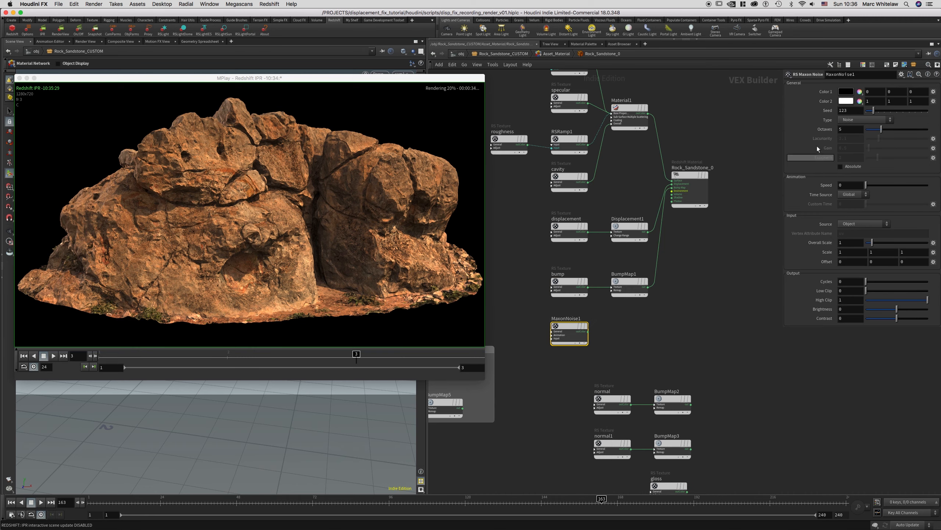
pyautogui.click(869, 119)
pyautogui.click(859, 171)
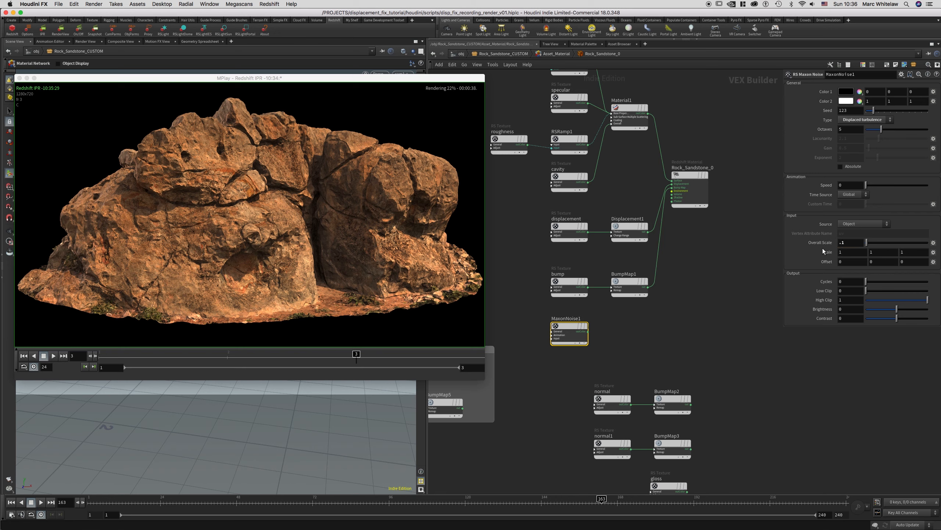
# Step: Duplicate BumpMap1 below the original and connect the Maxon Noise to the copy's input
pyautogui.keyDown('alt'); pyautogui.moveTo(630, 284); pyautogui.dragTo(612, 336); pyautogui.keyUp('alt')
pyautogui.click(621, 289)
pyautogui.click(631, 342)
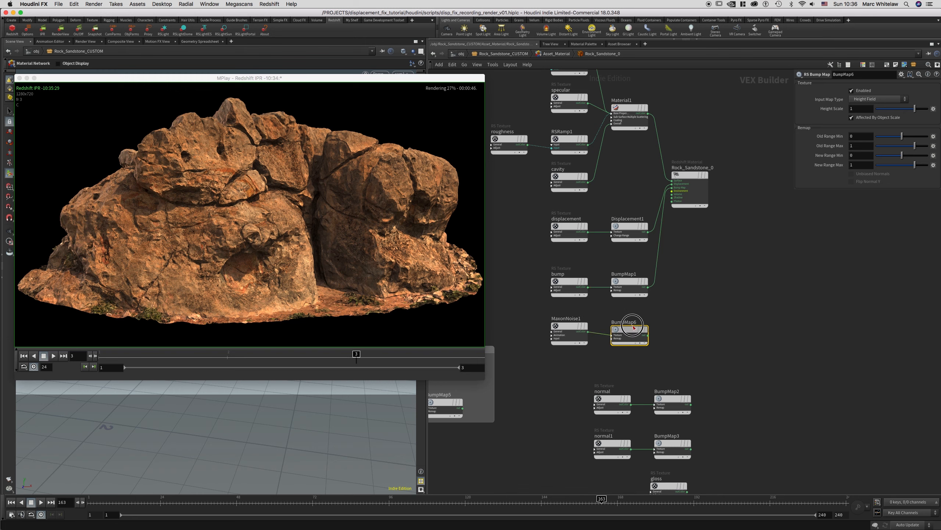
# Step: Add an RS Bump Blender with BumpMap1 as base, the noise bump map as Layer 0 and a blend weight of .25
pyautogui.press('Tab')
pyautogui.write('bl')
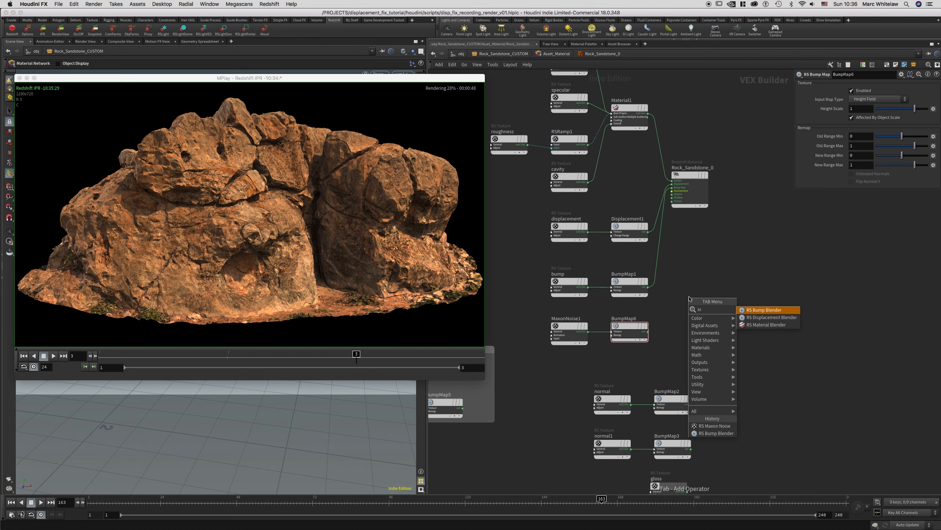
pyautogui.press('Return')
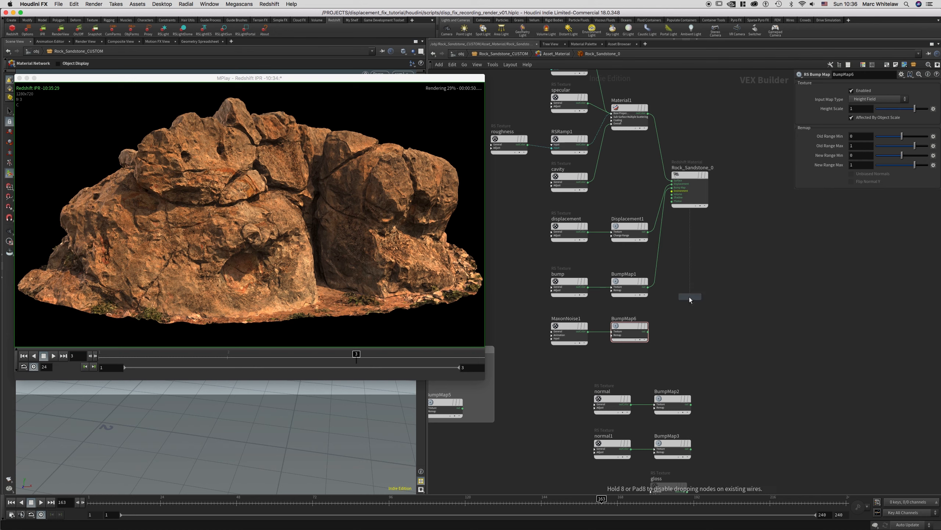
pyautogui.click(666, 296)
pyautogui.click(669, 302)
pyautogui.click(670, 311)
pyautogui.moveTo(648, 287); pyautogui.dragTo(673, 314)
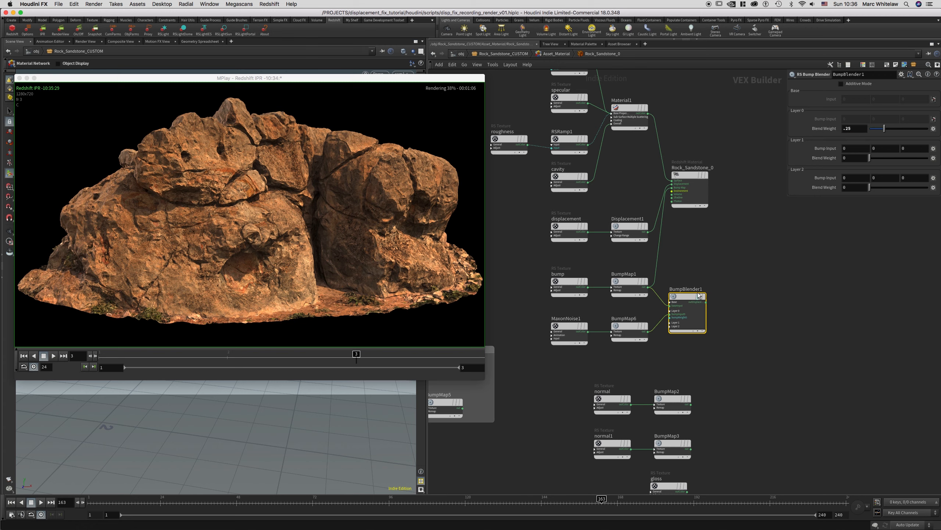
# Step: Shift the bump and noise nodes aside and connect the Bump Blender's output to the bump input of Rock_Sandstone_0
pyautogui.moveTo(719, 259); pyautogui.dragTo(567, 334)
pyautogui.moveTo(698, 296); pyautogui.dragTo(658, 291)
pyautogui.click(672, 290)
pyautogui.click(667, 297)
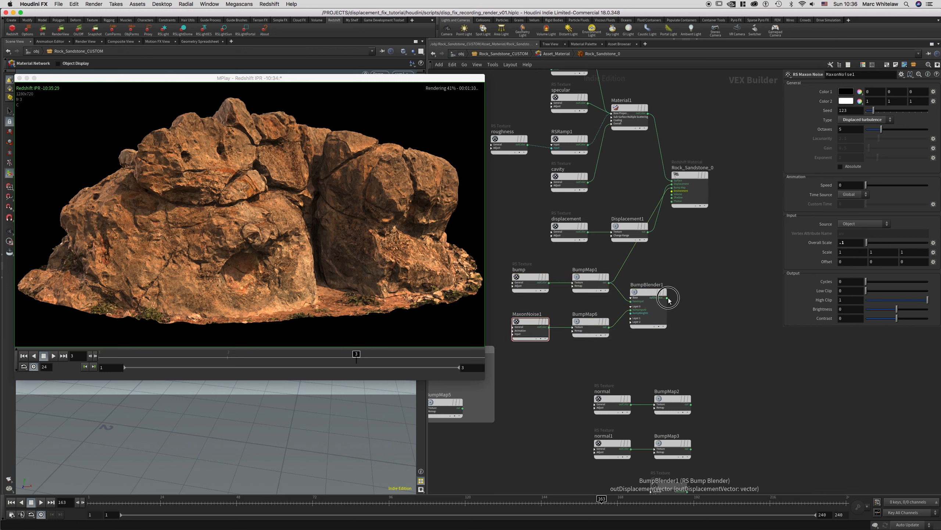
pyautogui.click(677, 189)
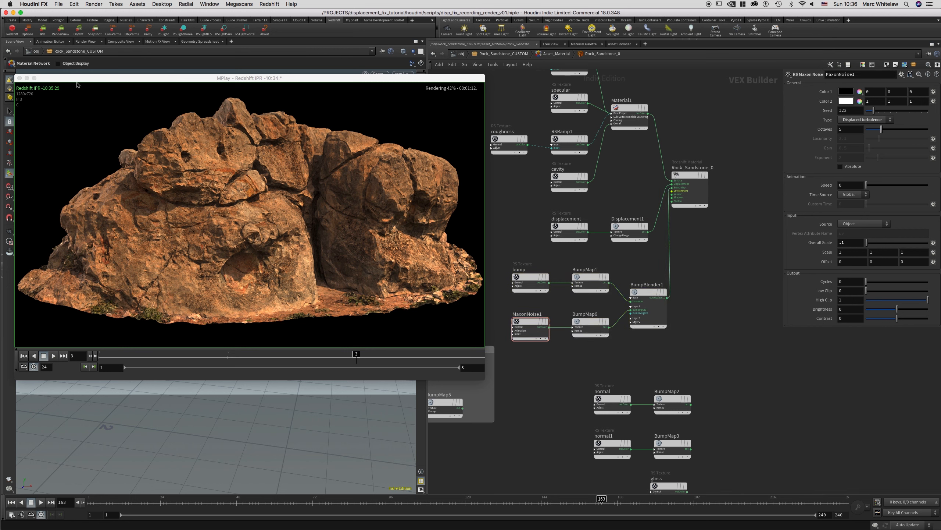
# Step: Start a new IPR render of the blended bump and shift the render window slightly to compare frames
pyautogui.click(42, 37)
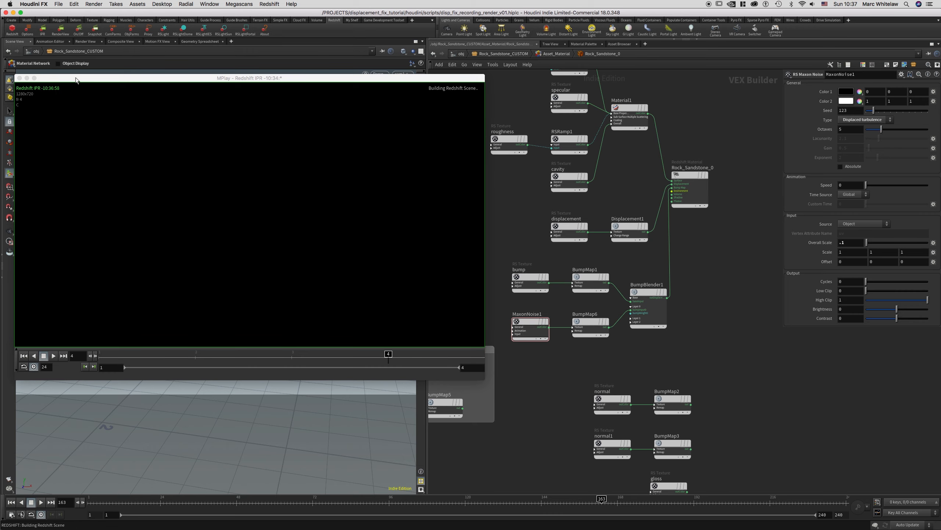
pyautogui.moveTo(76, 79); pyautogui.dragTo(80, 78)
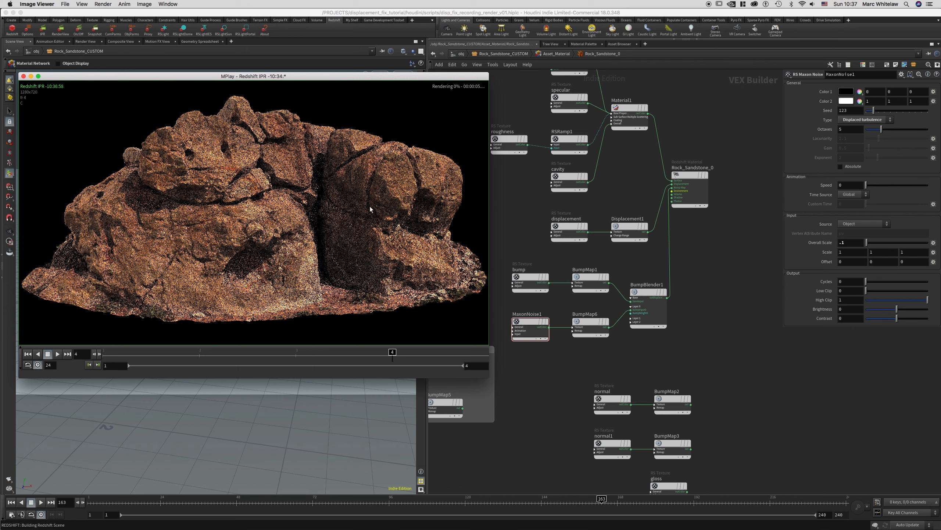
pyautogui.moveTo(391, 352); pyautogui.dragTo(357, 352)
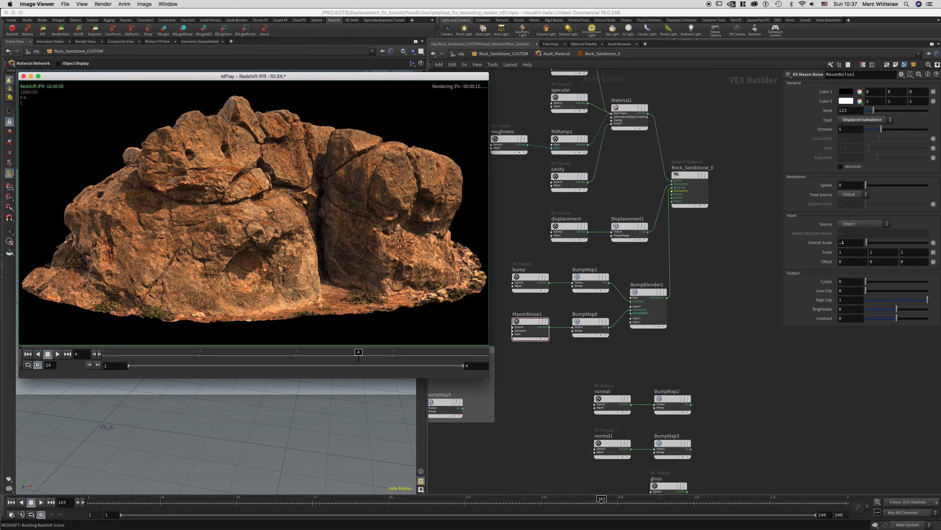
pyautogui.moveTo(359, 352)
pyautogui.mouseDown()
pyautogui.moveTo(378, 351)
pyautogui.moveTo(281, 357)
pyautogui.moveTo(358, 351)
pyautogui.mouseUp()
# Step: Examine the rock's fine surface detail in the IPR render against the previous frame and review the material network
pyautogui.scroll(5, 189, 259)
pyautogui.moveTo(359, 355); pyautogui.dragTo(382, 353)
pyautogui.scroll(-5, 366, 232)
pyautogui.moveTo(394, 215); pyautogui.dragTo(286, 232, button='middle')
pyautogui.moveTo(285, 232); pyautogui.dragTo(317, 221, button='right')
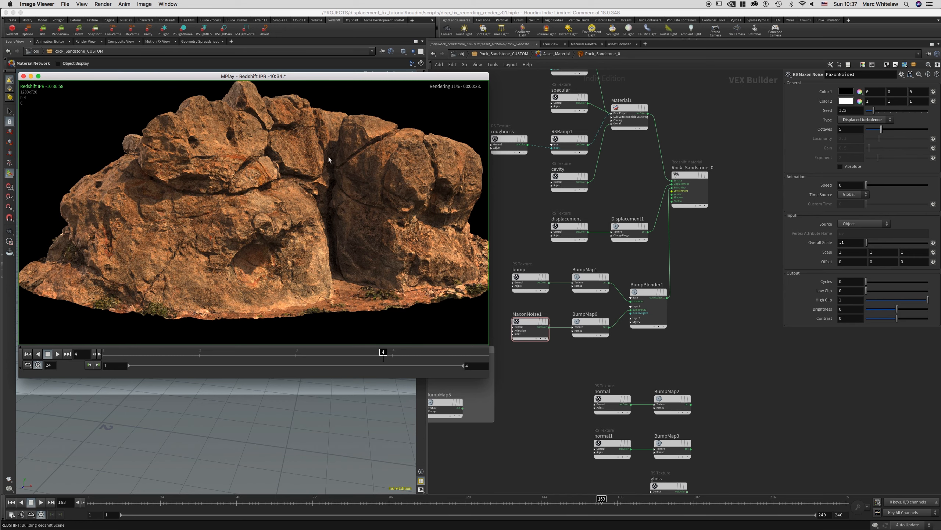
pyautogui.moveTo(336, 356); pyautogui.dragTo(389, 356)
pyautogui.moveTo(524, 211); pyautogui.dragTo(571, 252, button='middle')
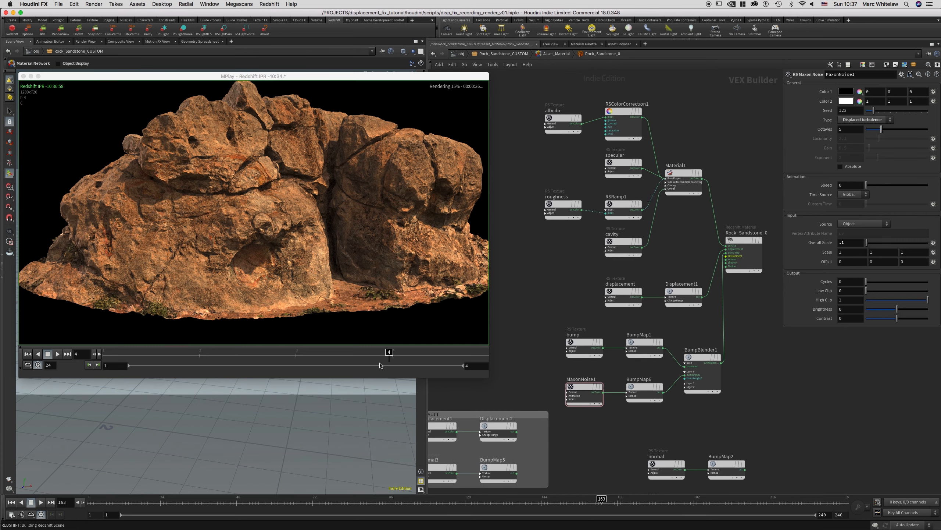
pyautogui.moveTo(389, 355)
pyautogui.mouseDown()
pyautogui.moveTo(300, 358)
pyautogui.moveTo(394, 360)
pyautogui.moveTo(300, 362)
pyautogui.moveTo(377, 351)
pyautogui.mouseUp()
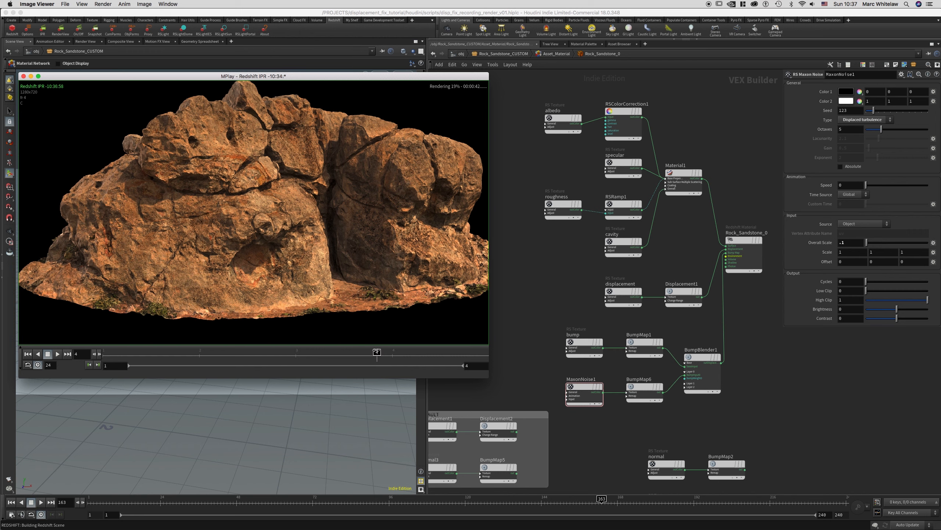
pyautogui.moveTo(317, 212); pyautogui.dragTo(298, 230, button='middle')
pyautogui.moveTo(298, 230); pyautogui.dragTo(305, 221, button='right')
pyautogui.moveTo(304, 221); pyautogui.dragTo(307, 226, button='middle')
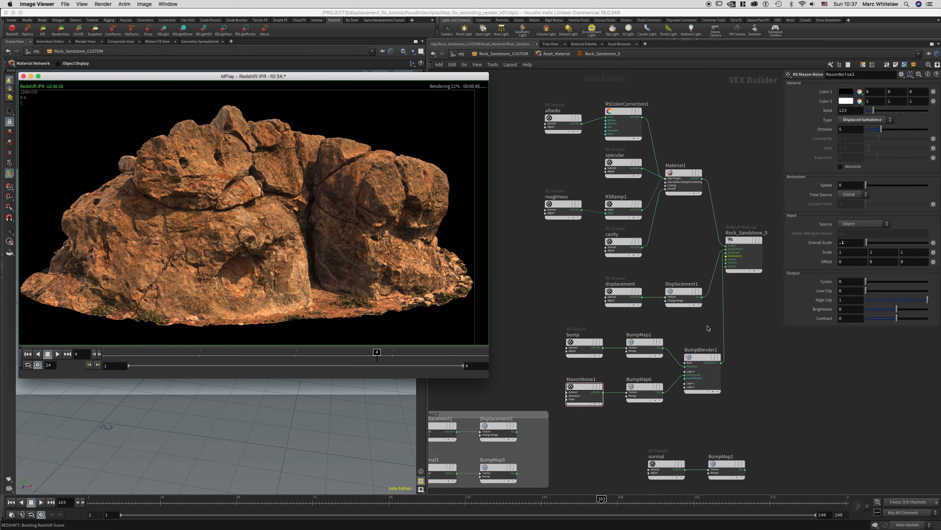
pyautogui.scroll(-2, 706, 308)
pyautogui.moveTo(752, 328); pyautogui.dragTo(720, 241, button='middle')
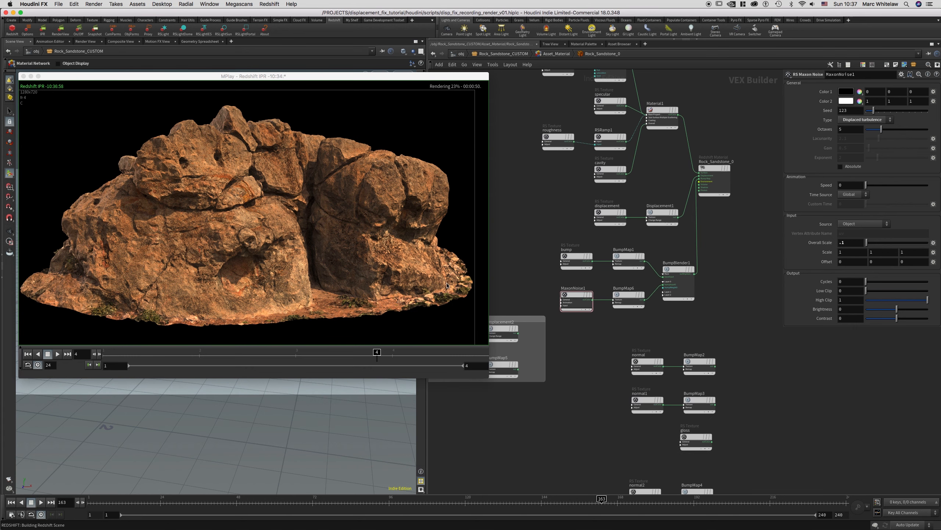
# Step: Disable the Redshift IPR's interactive scene updates before switching to another rock
pyautogui.click(389, 356)
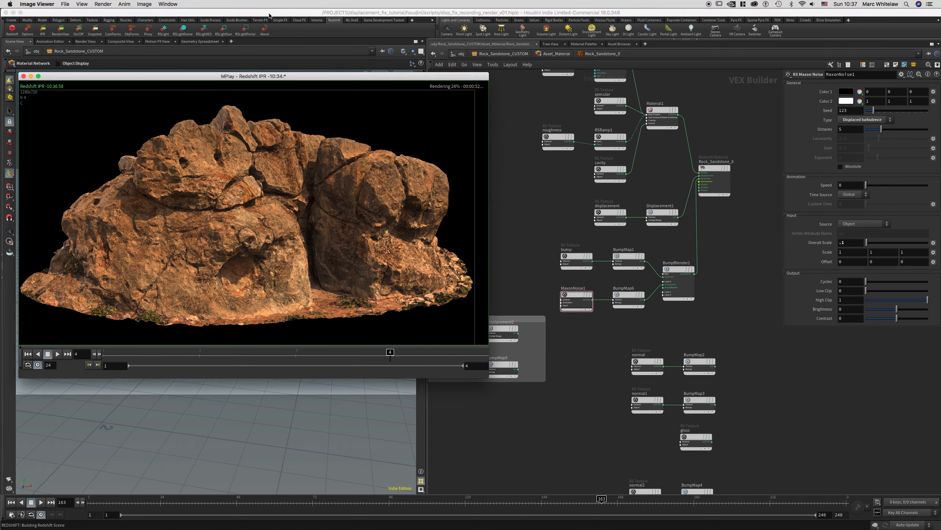
pyautogui.click(269, 16)
pyautogui.click(267, 4)
pyautogui.click(271, 16)
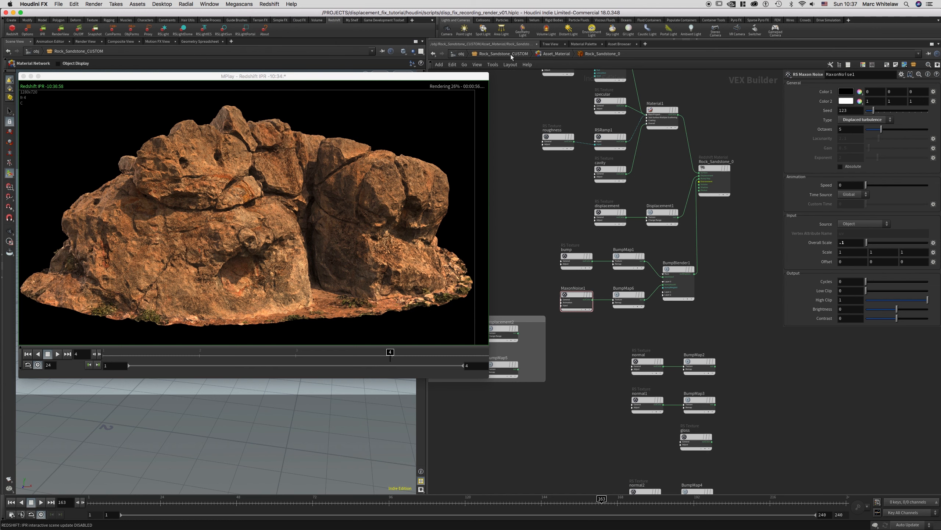
# Step: Display Rock_Sandstone_HIGHPOLY_SOURCE instead of Rock_Sandstone_CUSTOM at object level and start a new IPR render of it
pyautogui.click(461, 54)
pyautogui.click(624, 275)
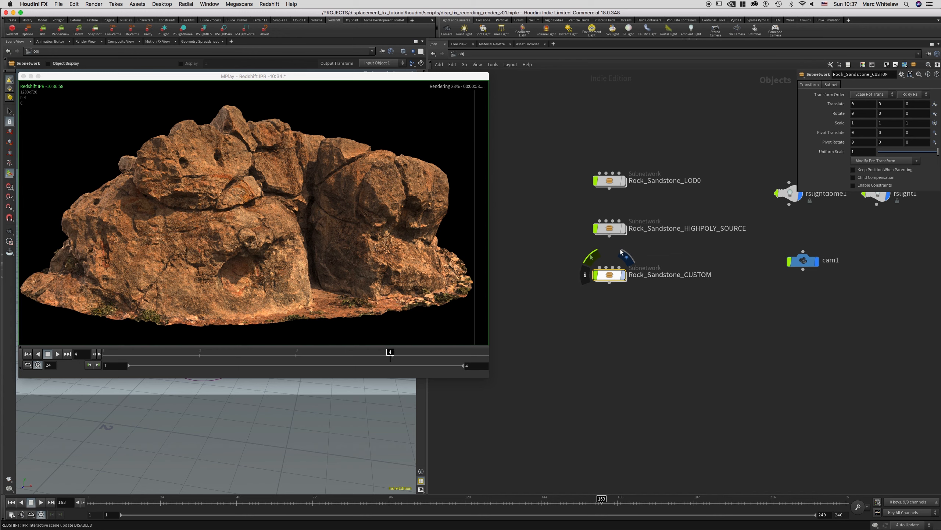
pyautogui.click(43, 33)
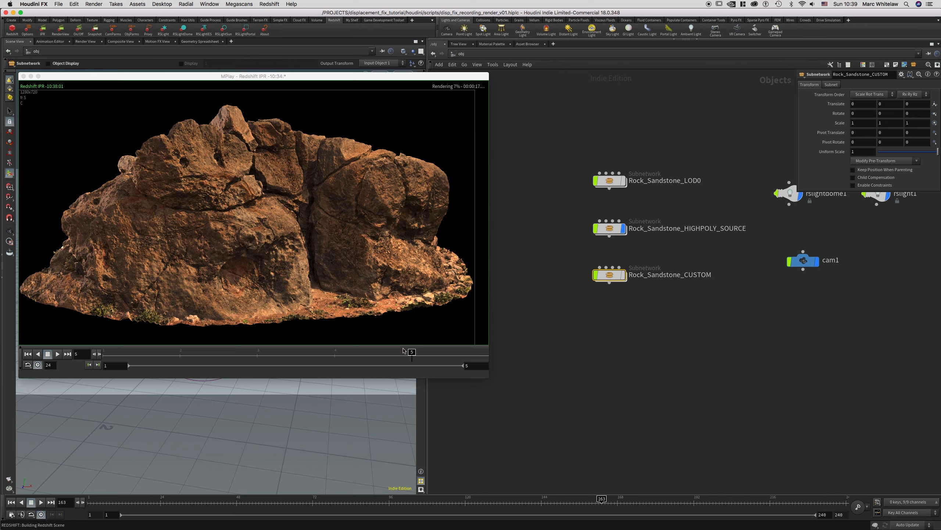
pyautogui.moveTo(412, 355)
pyautogui.mouseDown()
pyautogui.moveTo(330, 351)
pyautogui.moveTo(412, 346)
pyautogui.mouseUp()
# Step: Disable interactive IPR updates again and switch the displayed object back to Rock_Sandstone_CUSTOM
pyautogui.click(292, 15)
pyautogui.click(269, 4)
pyautogui.click(292, 13)
pyautogui.click(625, 276)
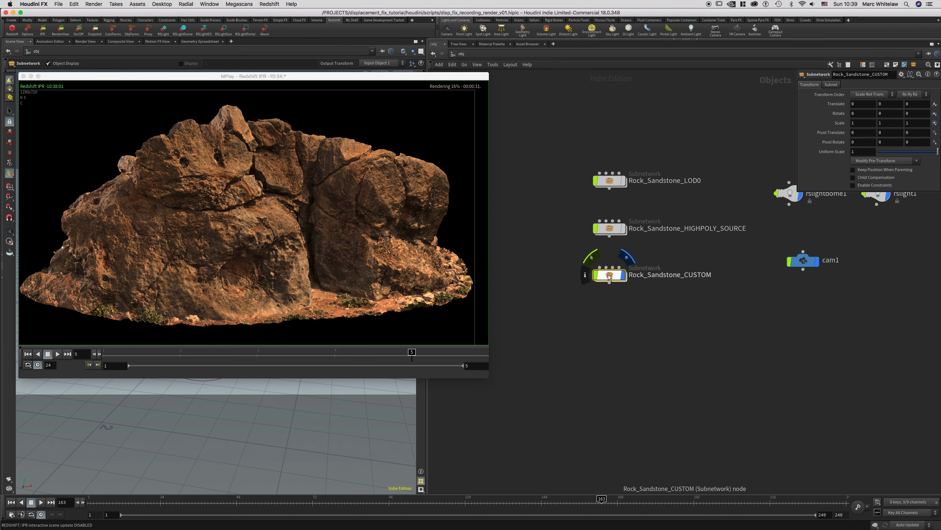
# Step: Open the Rock_Sandstone_0 material network inside Rock_Sandstone_CUSTOM and check the normal1 texture's file name
pyautogui.doubleClick(609, 276)
pyautogui.doubleClick(590, 304)
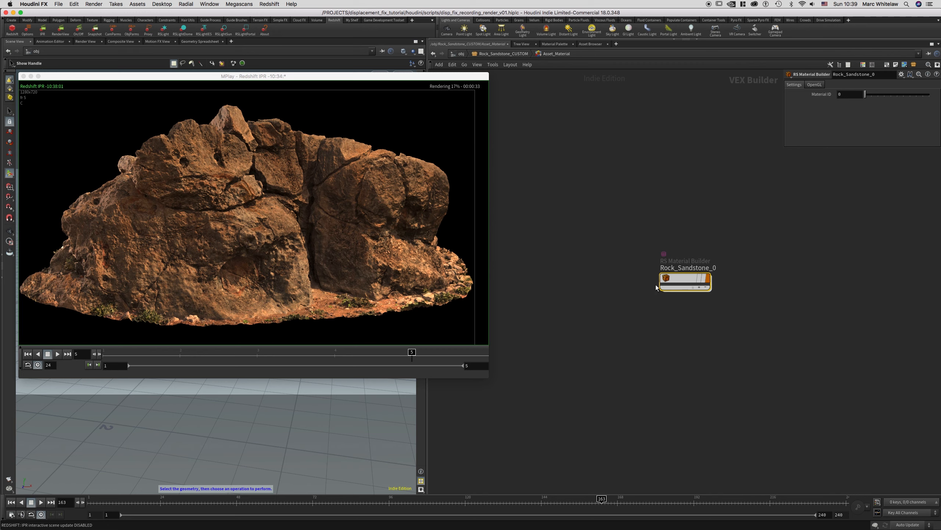
pyautogui.doubleClick(684, 275)
pyautogui.moveTo(716, 325); pyautogui.dragTo(690, 262, button='middle')
pyautogui.scroll(-1, 705, 285)
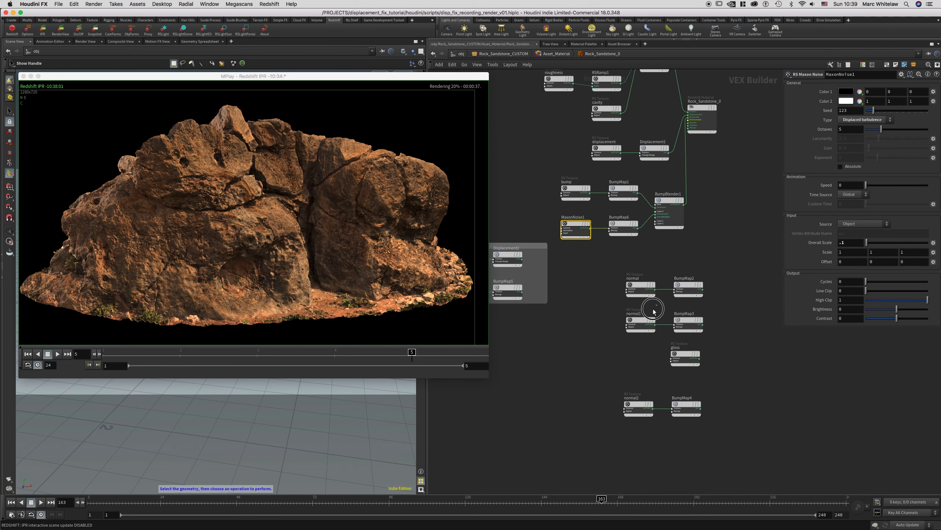
pyautogui.click(641, 323)
pyautogui.moveTo(883, 104); pyautogui.dragTo(932, 110)
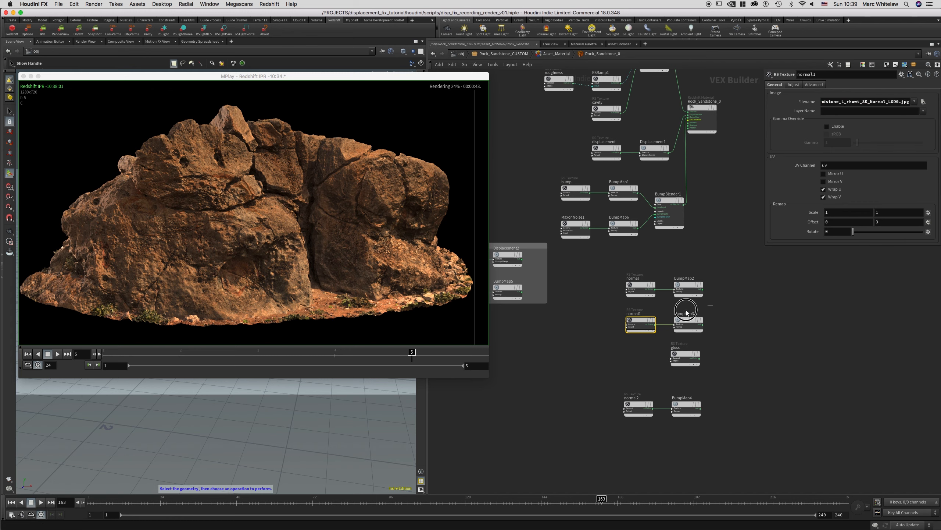
# Step: Move normal1 and BumpMap3 directly beneath the MaxonNoise1 row and shift normal and BumpMap2 closer below them
pyautogui.keyDown('shift'); pyautogui.click(694, 319); pyautogui.keyUp('shift')
pyautogui.moveTo(638, 308); pyautogui.dragTo(575, 256)
pyautogui.moveTo(721, 278); pyautogui.dragTo(649, 307)
pyautogui.click(598, 318)
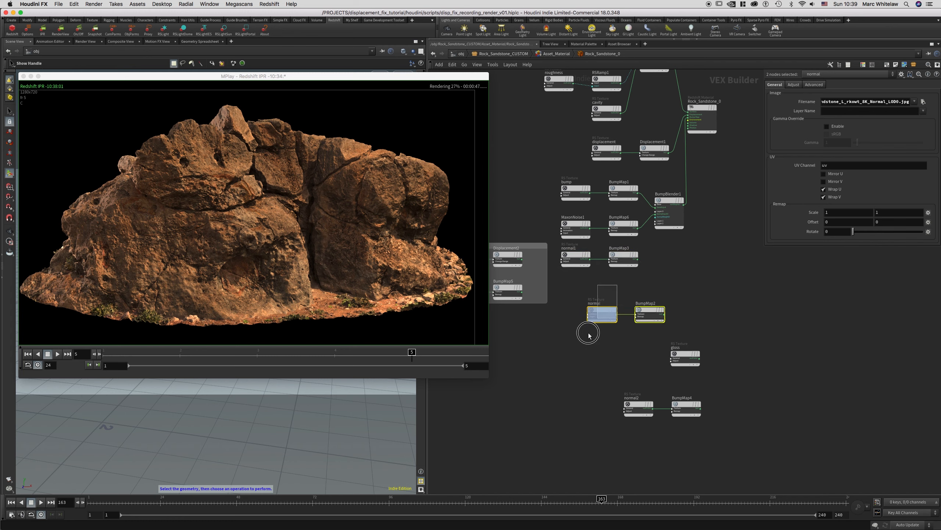
# Step: Move the grey network box with the default displacement and normal maps down, clear of the bump nodes
pyautogui.moveTo(724, 308); pyautogui.dragTo(752, 275, button='middle')
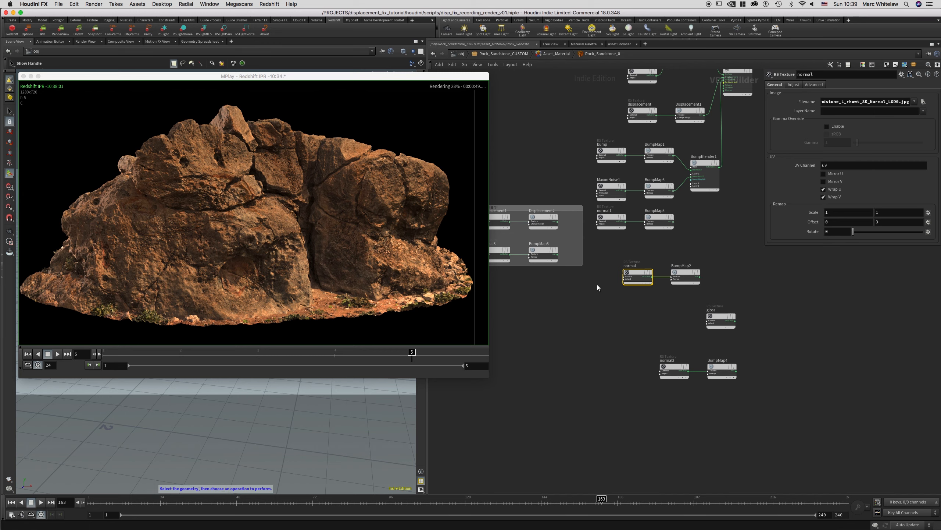
pyautogui.moveTo(595, 275); pyautogui.dragTo(625, 263, button='middle')
pyautogui.moveTo(592, 198); pyautogui.dragTo(559, 303)
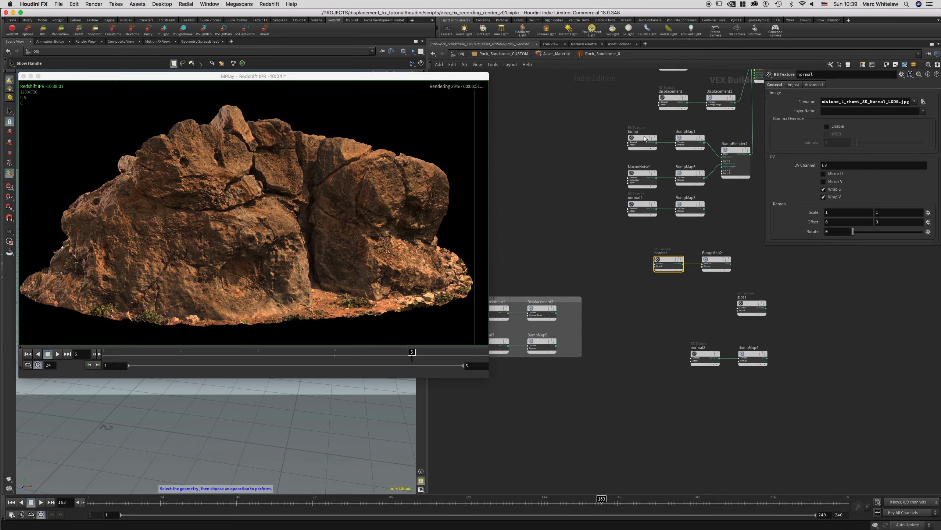
# Step: Connect BumpMap3 to the Layer 1 bump input of BumpBlender1 and set the Layer 1 blend weight to .5
pyautogui.moveTo(666, 223); pyautogui.dragTo(598, 254, button='middle')
pyautogui.scroll(5, 649, 223)
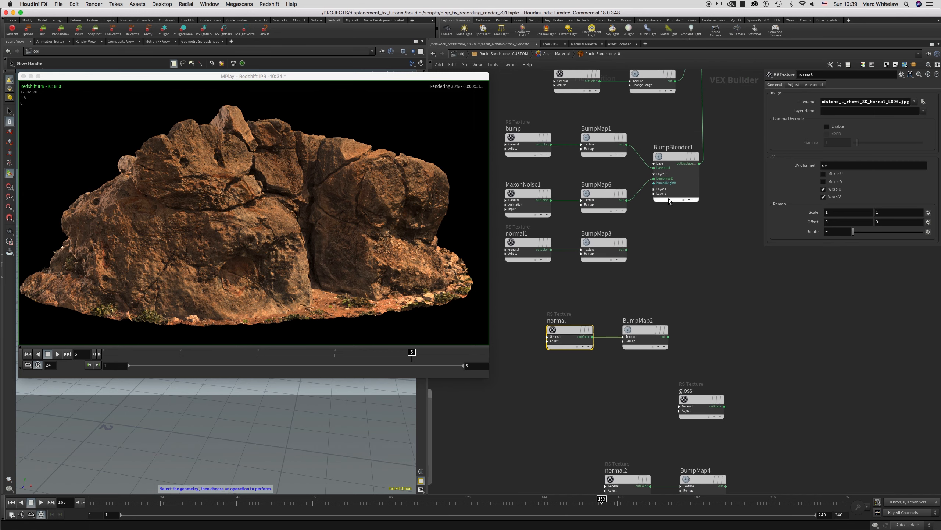
pyautogui.click(655, 193)
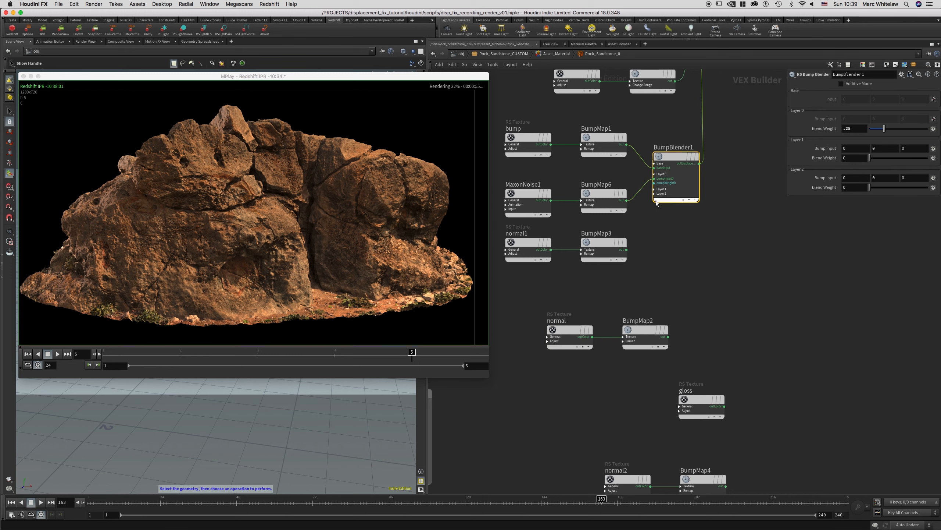
pyautogui.click(654, 189)
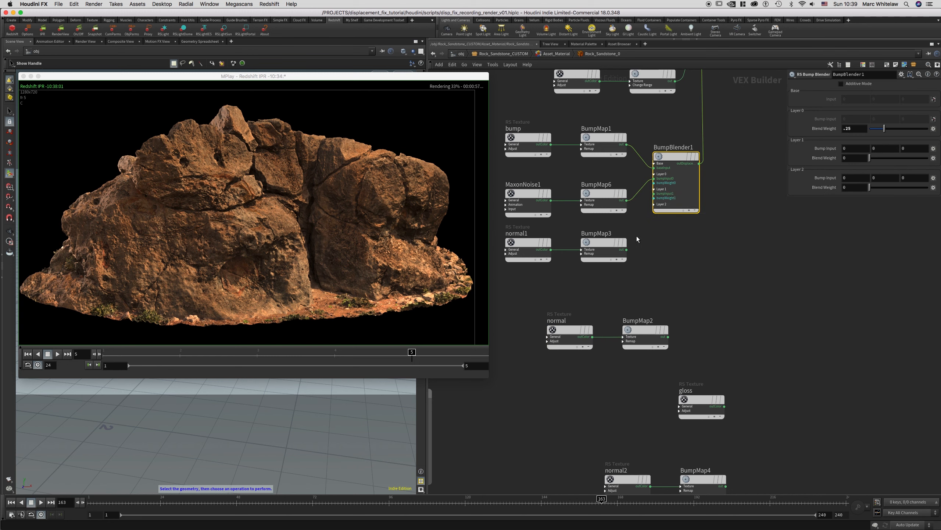
pyautogui.moveTo(626, 250); pyautogui.dragTo(654, 193)
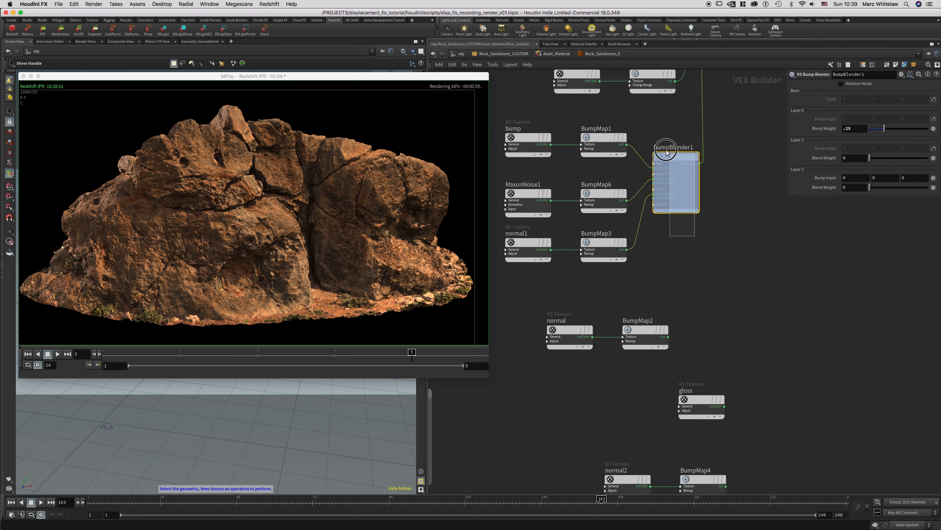
pyautogui.click(860, 159)
pyautogui.write('.5')
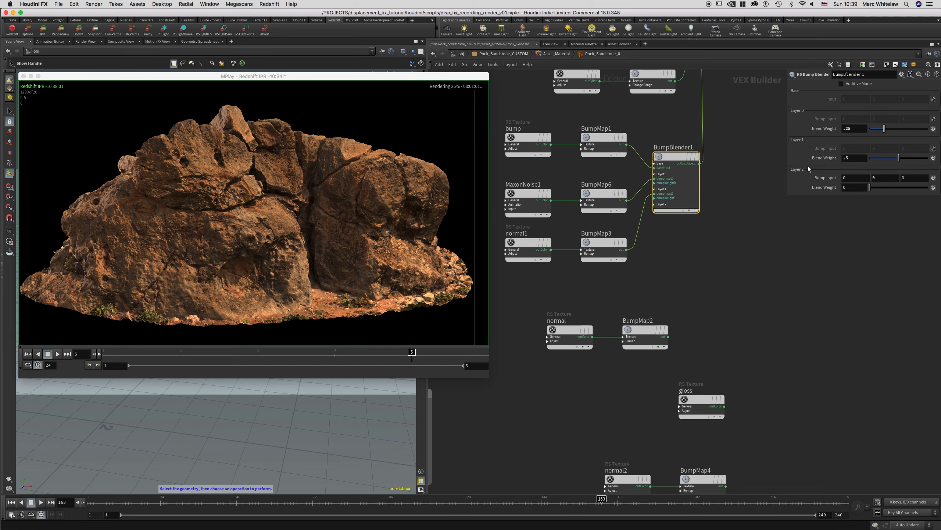
# Step: Check the settings of normal1 and BumpMap3, and start a new IPR render of the three-way bump blend
pyautogui.click(525, 255)
pyautogui.click(610, 243)
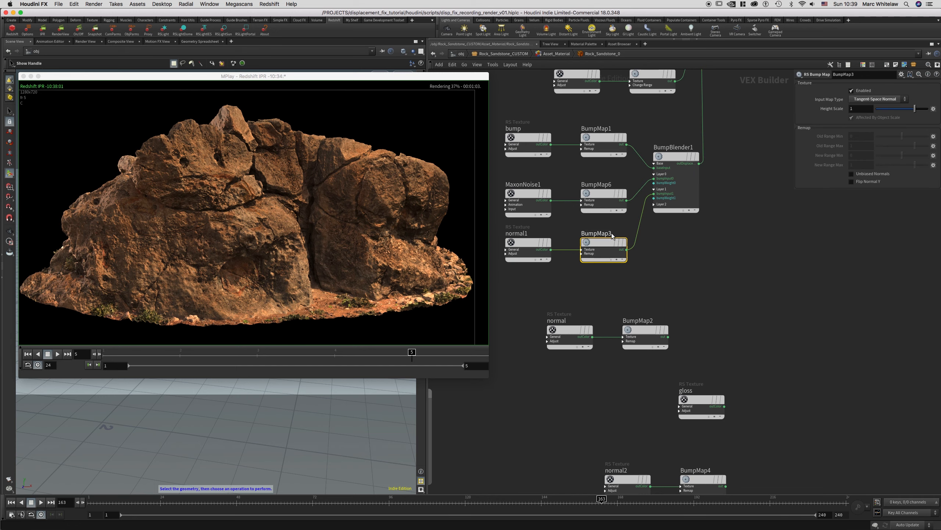
pyautogui.scroll(-3, 660, 264)
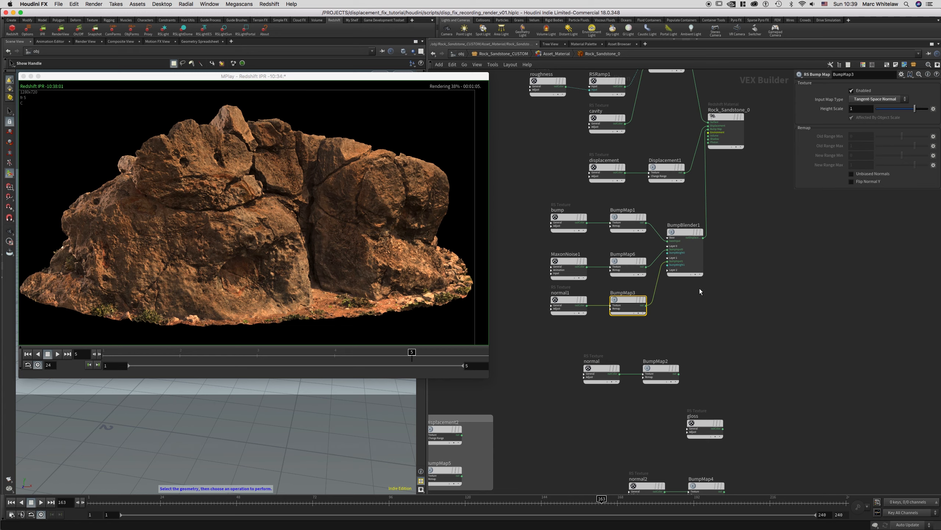
pyautogui.click(44, 34)
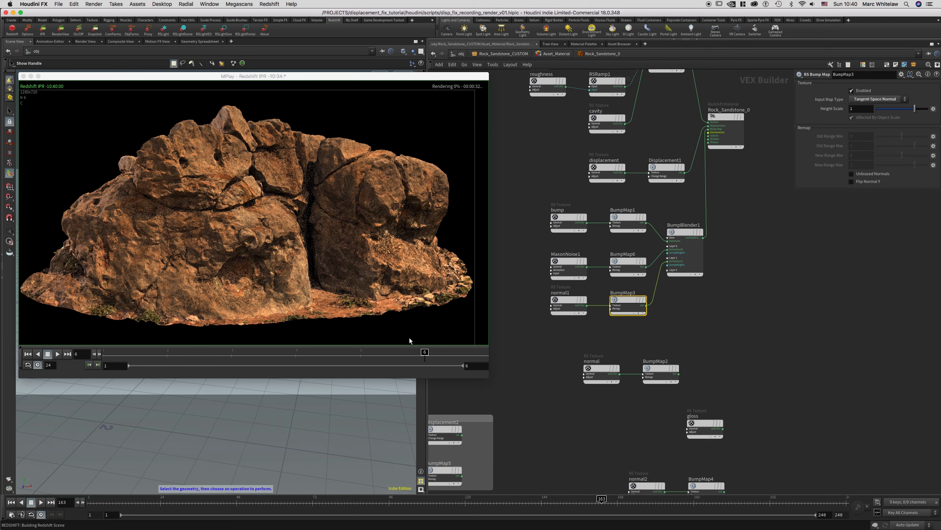
# Step: Compare the new normal-blended render frame repeatedly with the earlier custom rock and high-poly source frames
pyautogui.moveTo(425, 353)
pyautogui.mouseDown()
pyautogui.moveTo(342, 347)
pyautogui.moveTo(413, 347)
pyautogui.mouseUp()
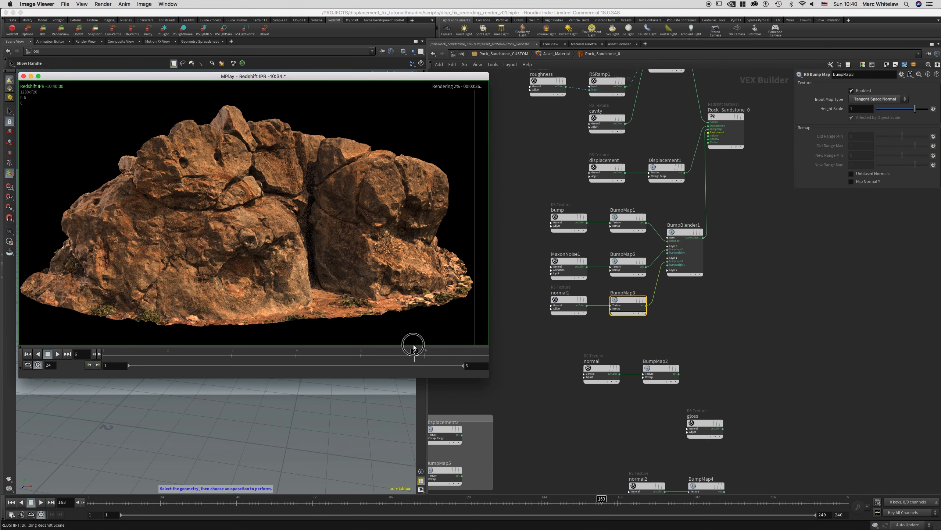
pyautogui.click(297, 357)
pyautogui.click(424, 355)
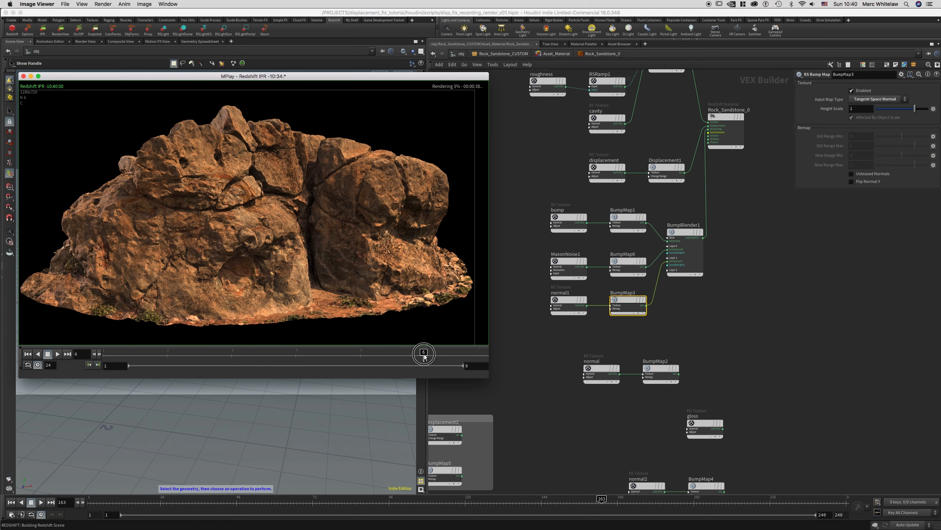
pyautogui.click(296, 357)
pyautogui.click(425, 356)
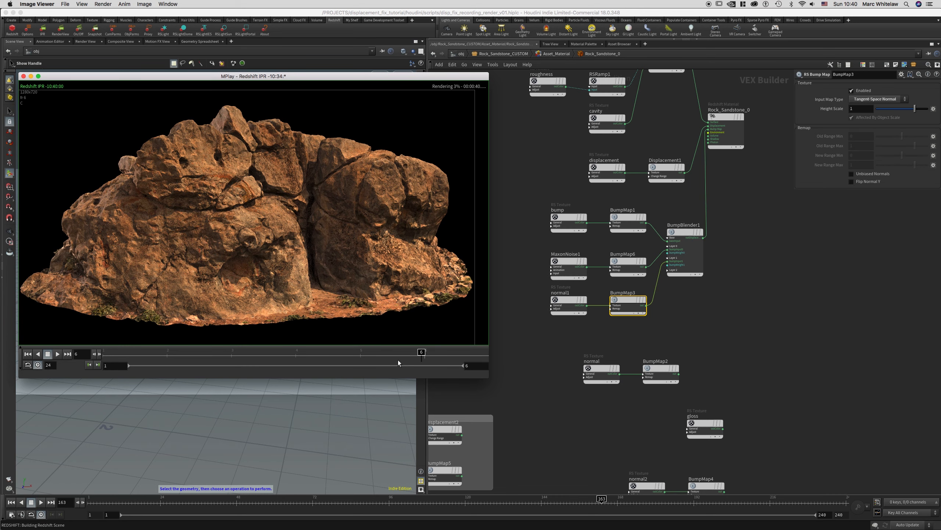
pyautogui.click(295, 356)
pyautogui.click(423, 356)
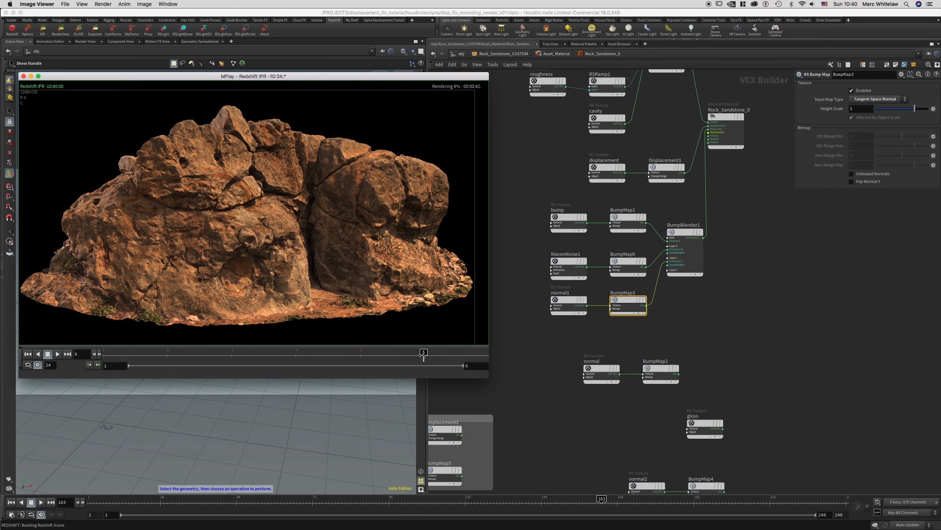
pyautogui.click(297, 356)
pyautogui.click(424, 356)
pyautogui.click(297, 356)
pyautogui.click(424, 355)
pyautogui.click(374, 354)
pyautogui.click(408, 352)
pyautogui.click(359, 355)
pyautogui.moveTo(358, 354); pyautogui.dragTo(424, 350)
pyautogui.click(420, 356)
# Step: Set the scale of the Displacement1 node to 1.5
pyautogui.click(666, 170)
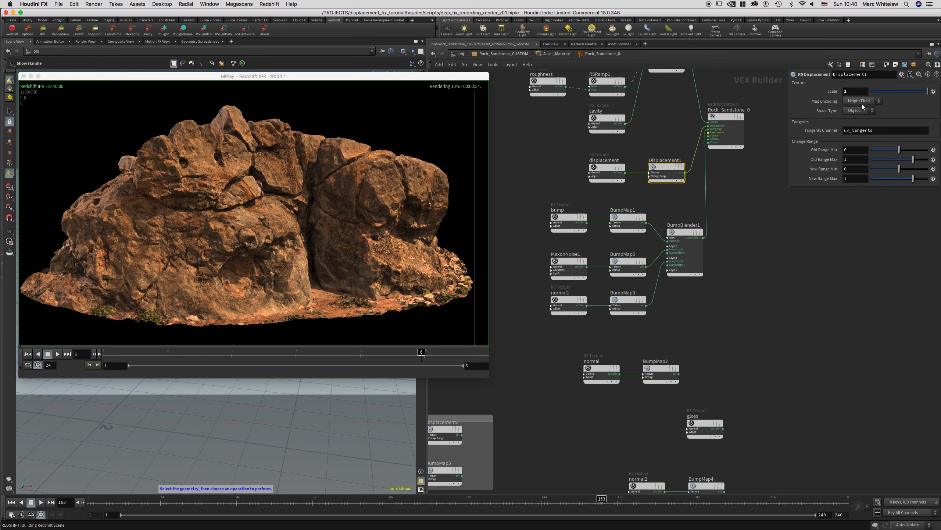
pyautogui.click(850, 93)
pyautogui.write('1.5')
pyautogui.press('Return')
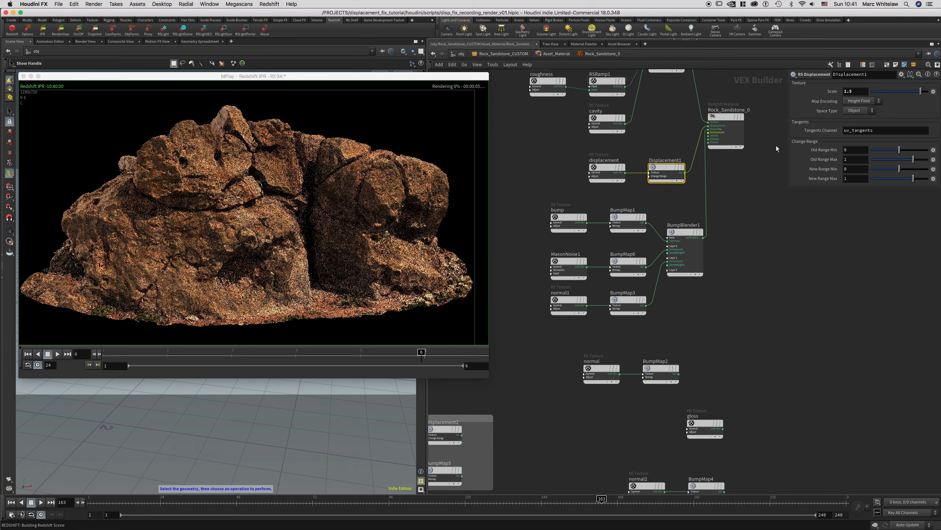
# Step: Compare the reduced-displacement render in frame 6 with frame 5 and the early render in frame 2
pyautogui.click(363, 354)
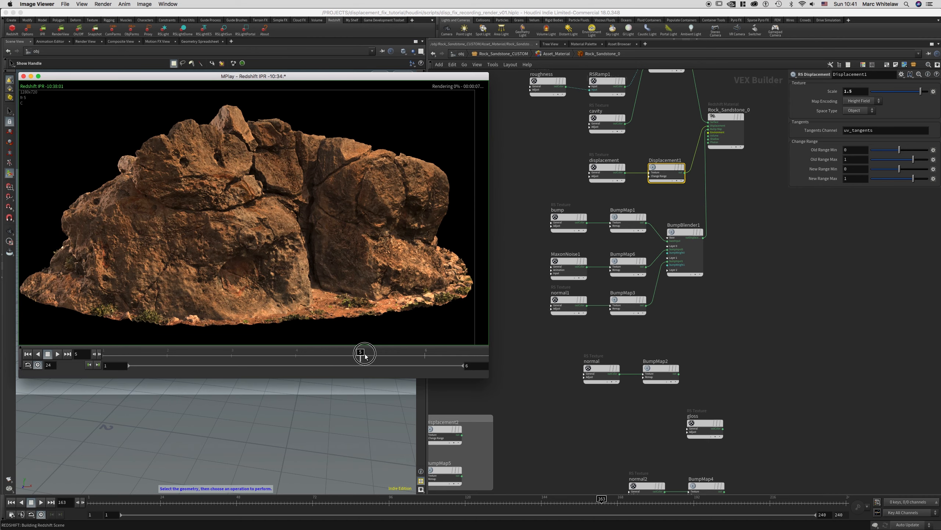
pyautogui.click(427, 348)
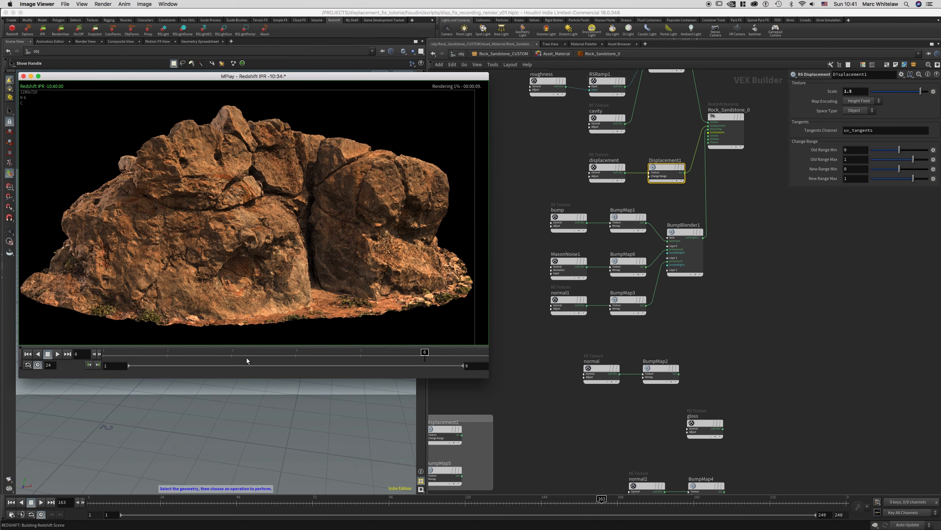
pyautogui.click(166, 355)
pyautogui.click(427, 358)
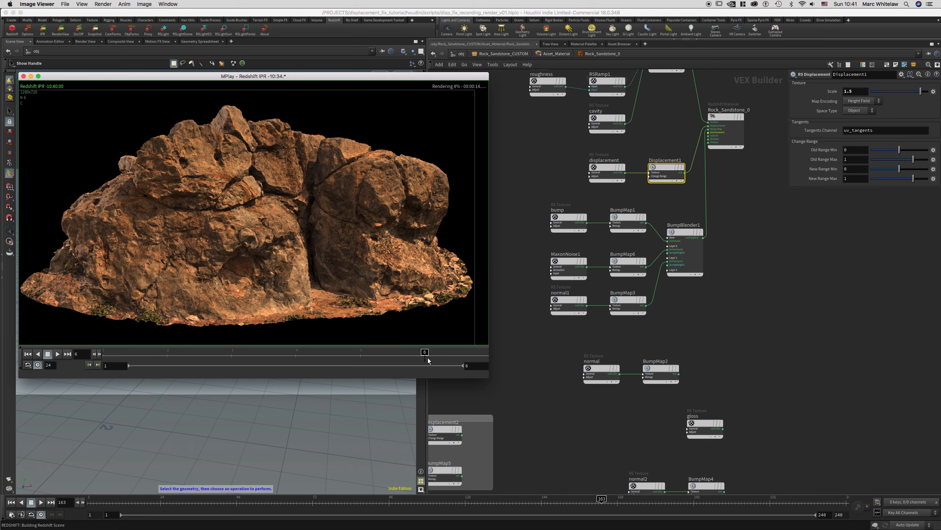
pyautogui.click(169, 356)
pyautogui.click(425, 354)
# Step: Set the scale of the Displacement1 node to 5
pyautogui.click(657, 181)
pyautogui.moveTo(855, 92); pyautogui.dragTo(817, 97)
pyautogui.write('5')
pyautogui.press('Return')
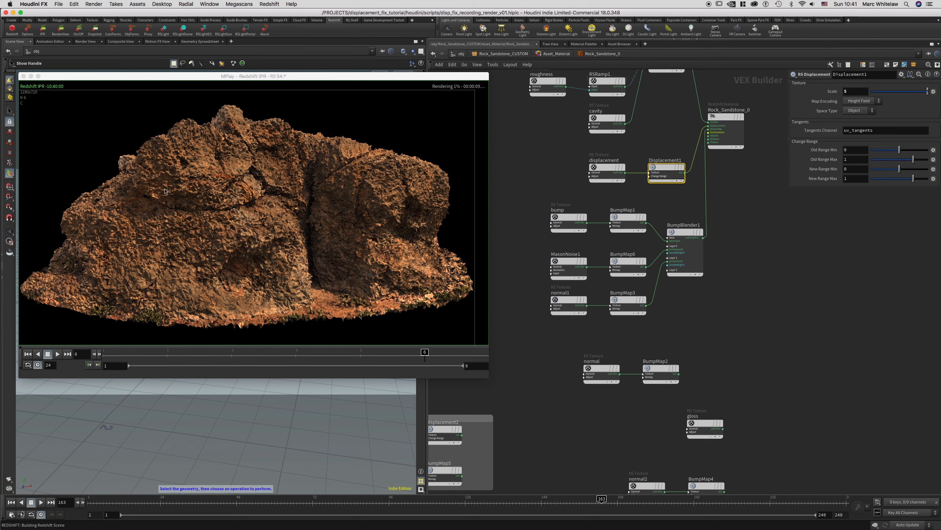
# Step: Switch to Photoshop to review the scaled-down versus original-scale displacement sketch, and return to Houdini
pyautogui.moveTo(488, 529)
pyautogui.click(764, 519)
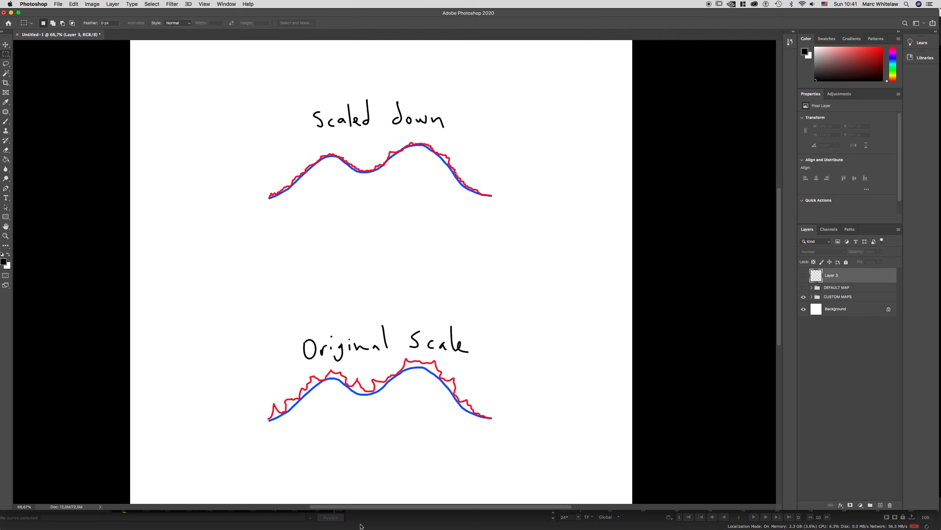
pyautogui.moveTo(362, 524)
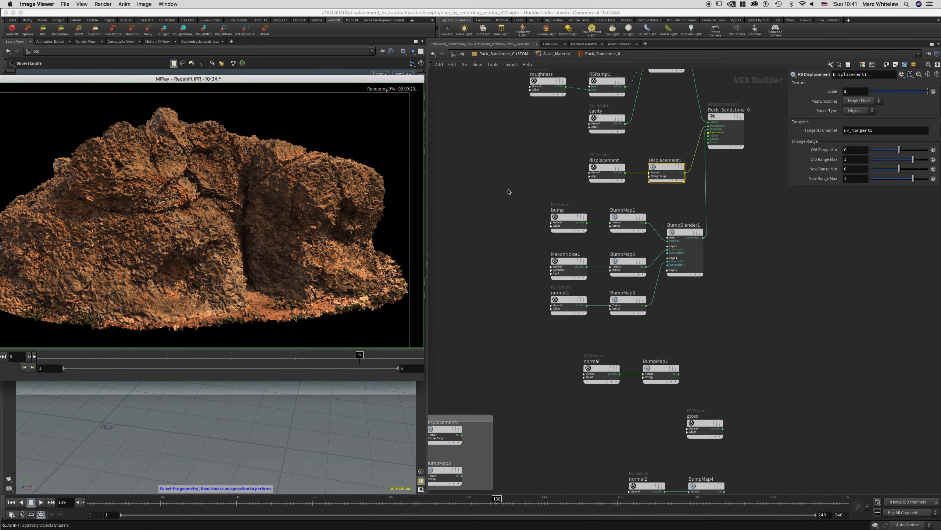
# Step: Move the DEFAULT network box beside the displacement nodes and connect its Displacement2 to Rock_Sandstone_0's displacement input instead of Displacement1
pyautogui.click(514, 189)
pyautogui.moveTo(500, 175); pyautogui.dragTo(599, 163, button='middle')
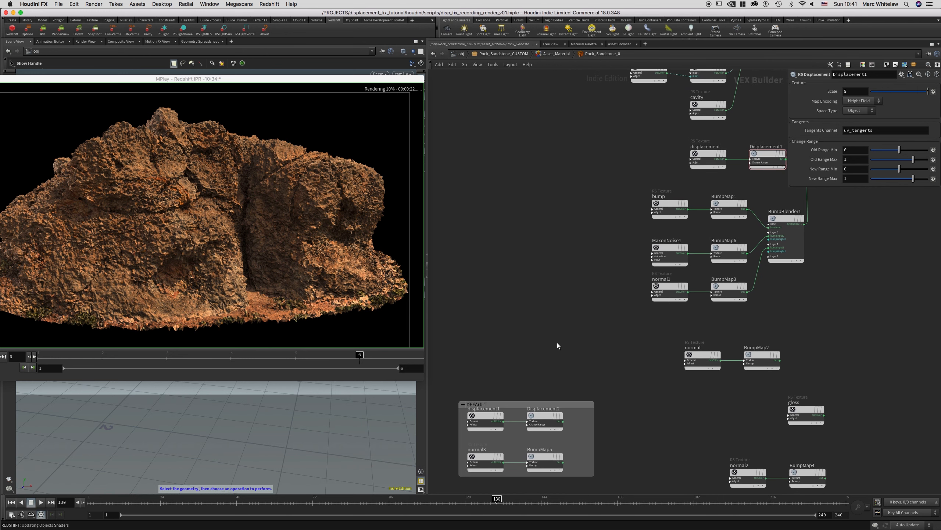
pyautogui.moveTo(554, 403); pyautogui.dragTo(569, 179)
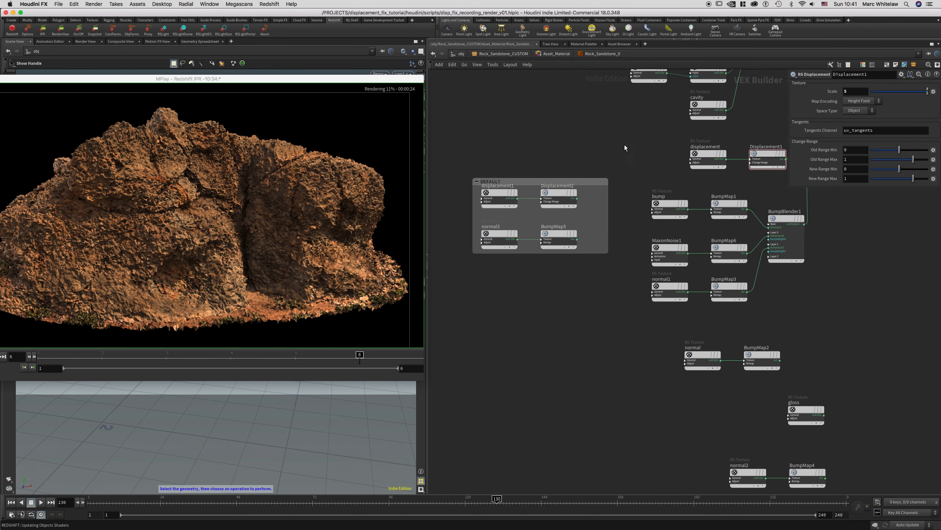
pyautogui.moveTo(748, 148); pyautogui.dragTo(707, 185, button='middle')
pyautogui.moveTo(758, 172); pyautogui.dragTo(542, 233)
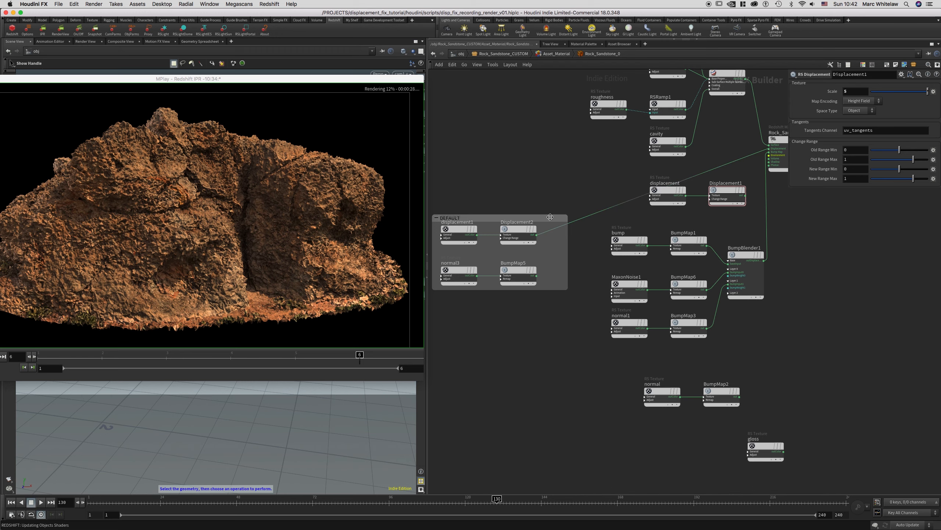
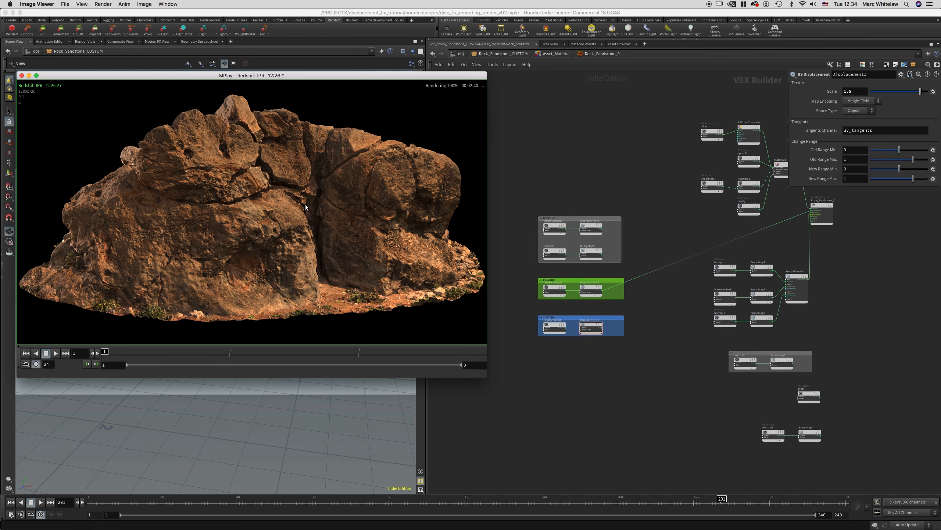
# Step: Switch to Nuke and examine the sandstone displacement map and its node tree
pyautogui.hotkey('ctrl', 'Right')
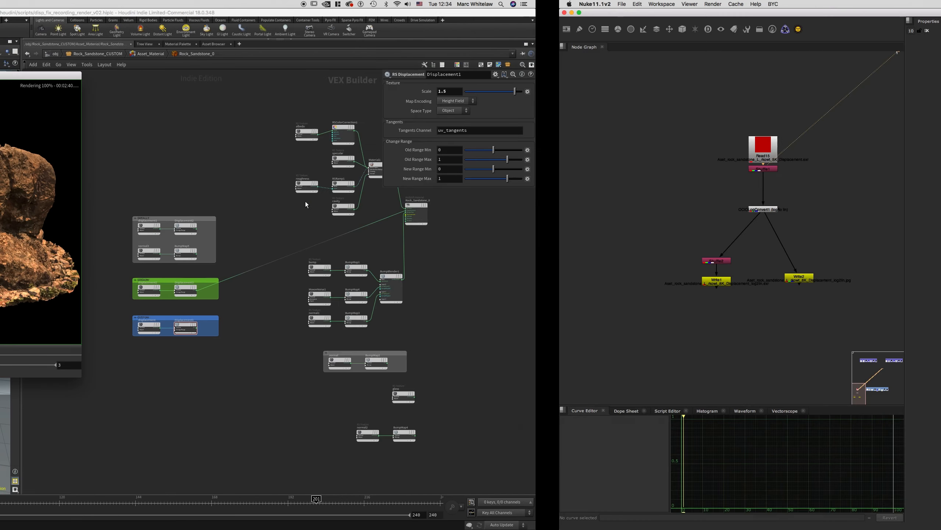
pyautogui.moveTo(210, 171); pyautogui.dragTo(211, 174)
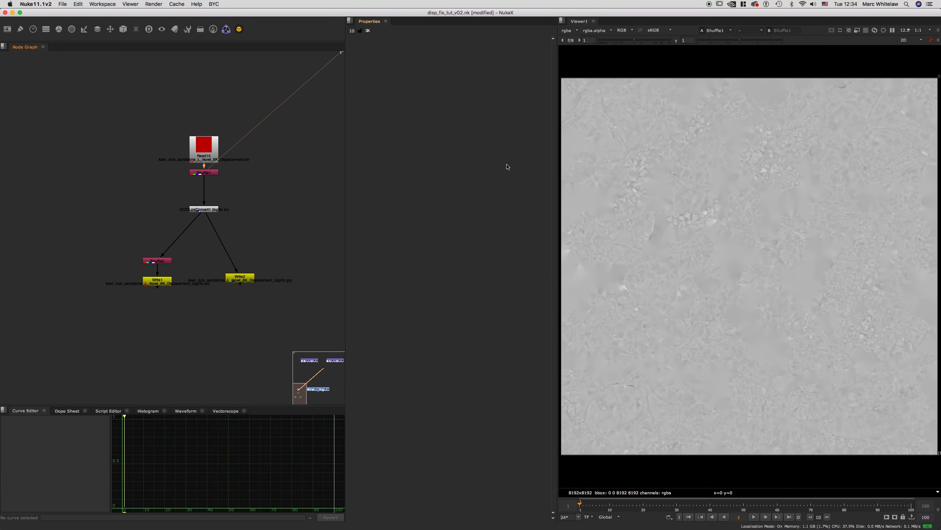
pyautogui.scroll(-1, 705, 157)
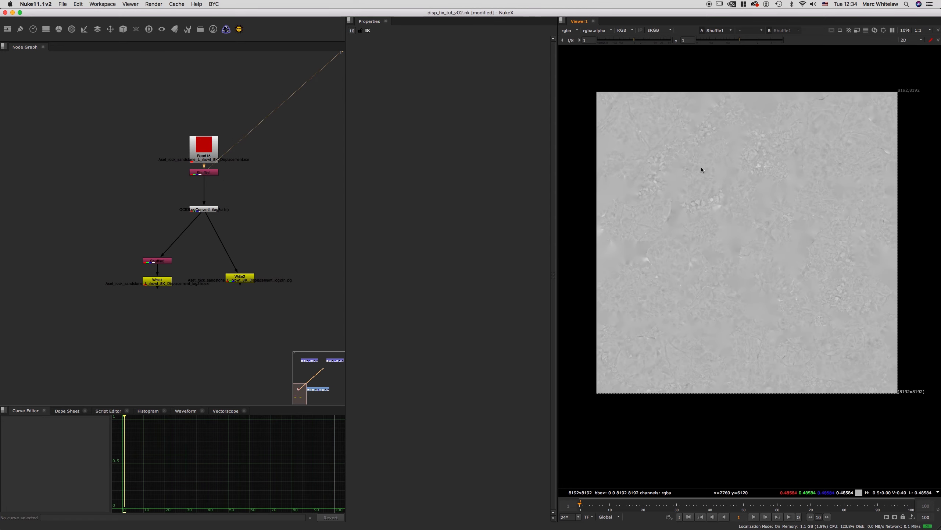
pyautogui.scroll(2, 701, 167)
pyautogui.moveTo(718, 166); pyautogui.dragTo(715, 172, button='middle')
pyautogui.scroll(-1, 726, 170)
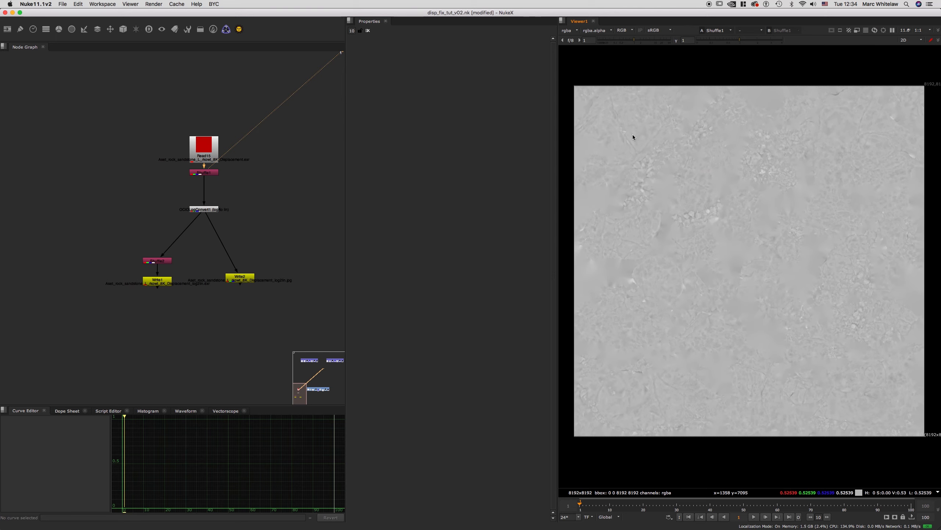
pyautogui.scroll(1, 145, 187)
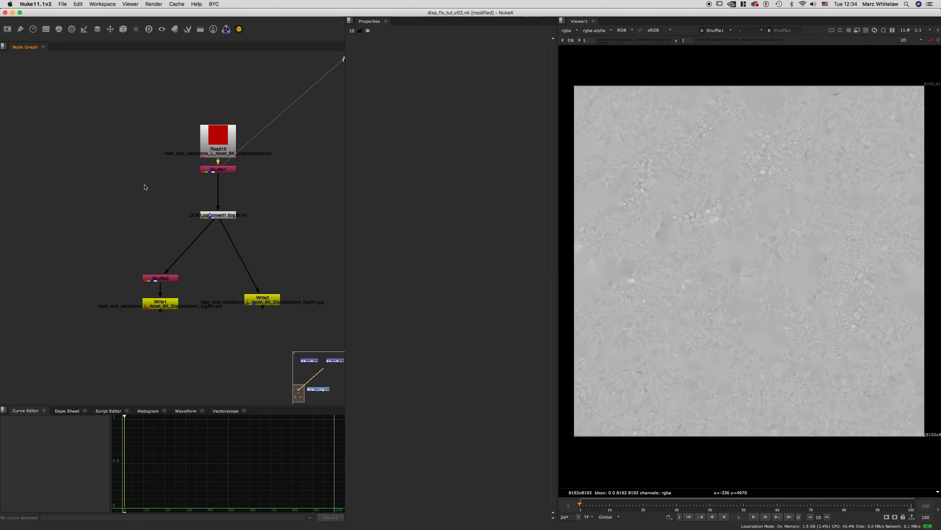
# Step: Add a CurveTool node, connect it to Shuffle1, and view it
pyautogui.press('Tab')
pyautogui.write('curve')
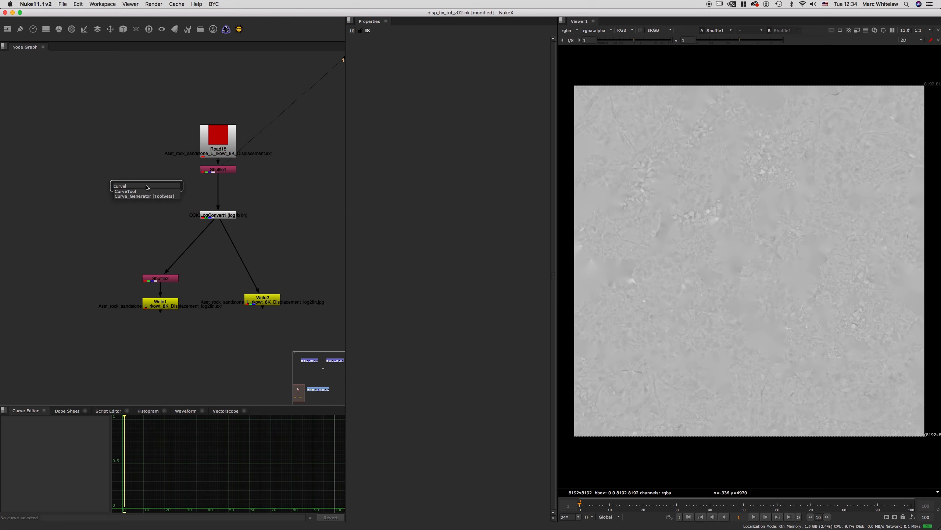
pyautogui.press('Return')
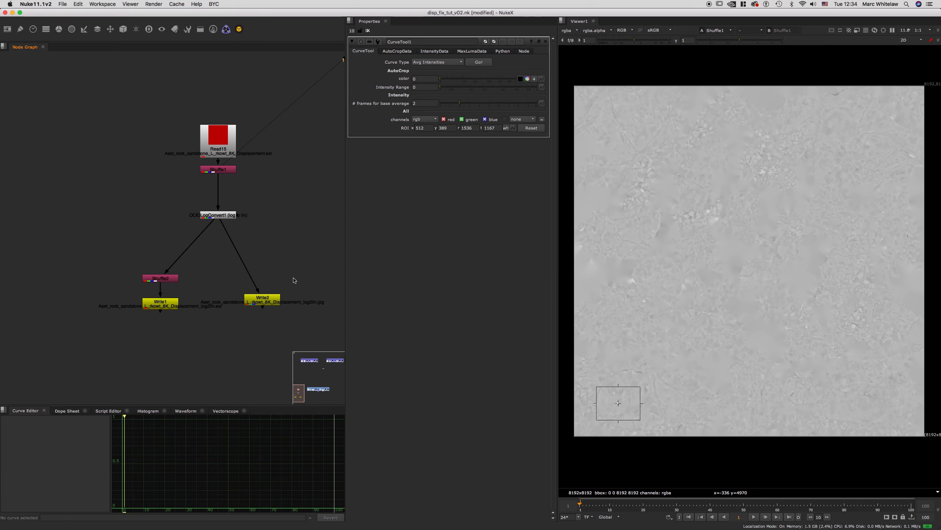
pyautogui.moveTo(136, 178); pyautogui.dragTo(203, 169)
pyautogui.moveTo(143, 195); pyautogui.dragTo(143, 198)
pyautogui.press('1')
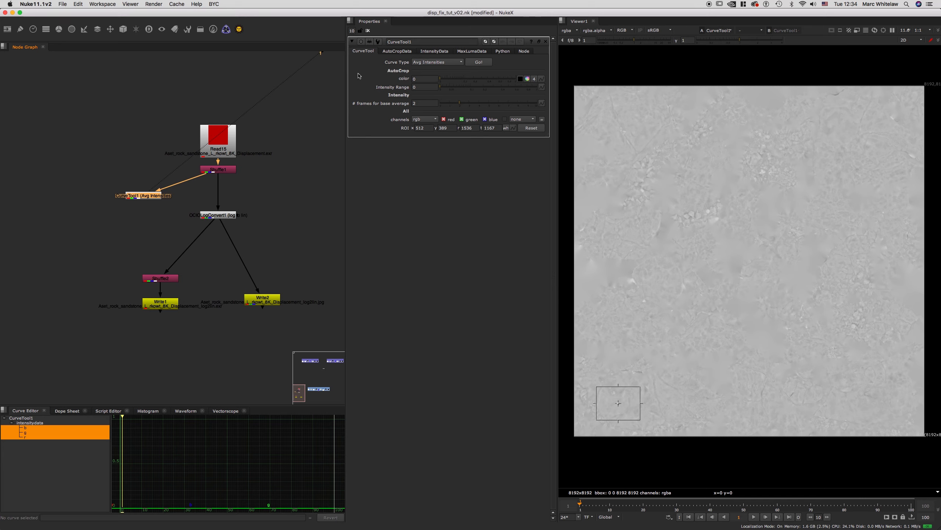
# Step: Set CurveTool1's curve type to Max Luma Pixel, run the analysis for frame 1, and display its luminance data
pyautogui.click(433, 61)
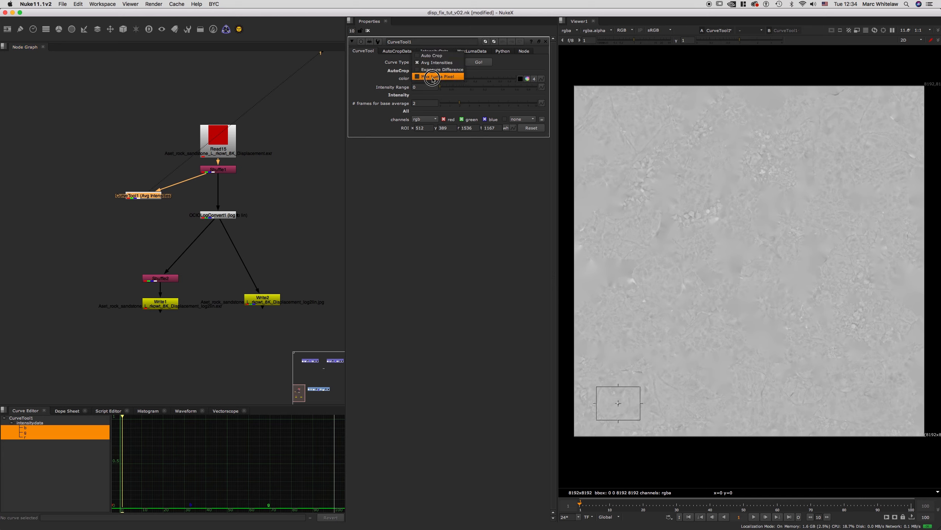
pyautogui.click(430, 77)
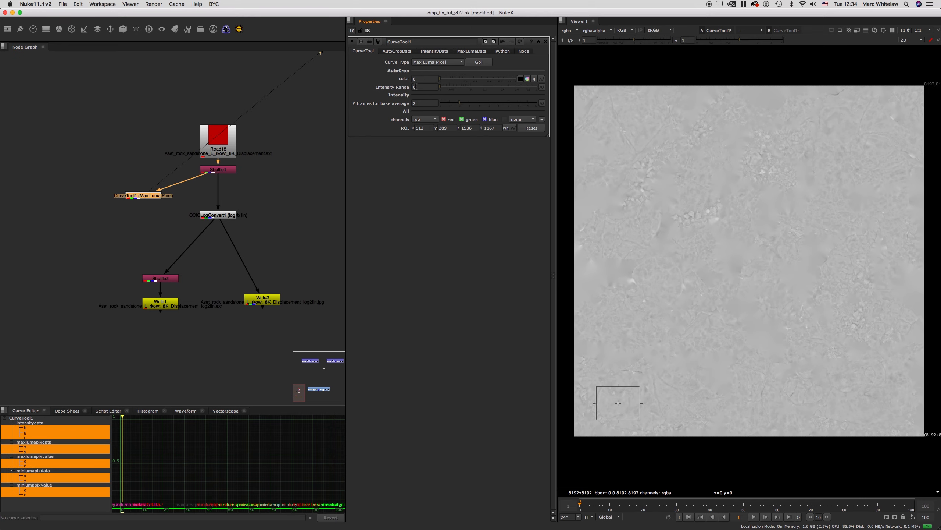
pyautogui.click(473, 63)
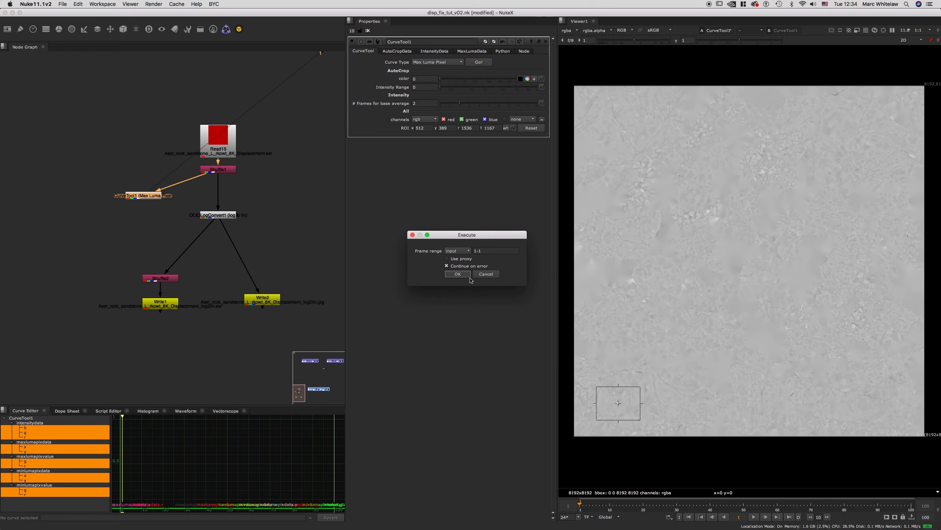
pyautogui.click(459, 276)
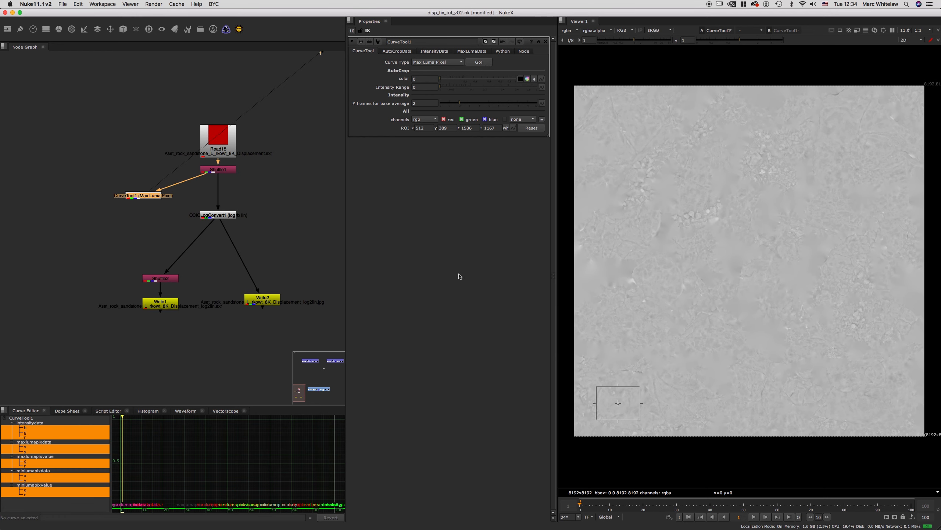
pyautogui.click(472, 51)
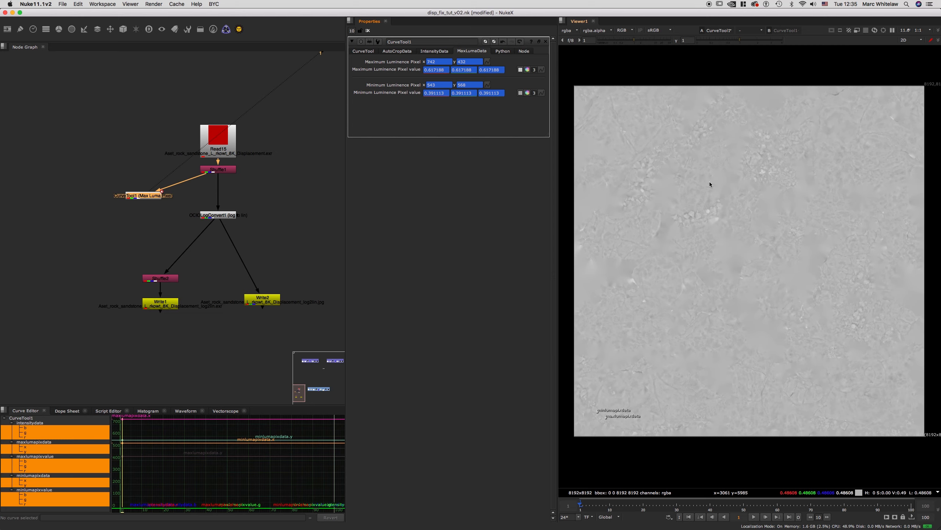
# Step: View the Shuffle1 output, followed by OCIOLogConvert1, to compare the displacement map before and after the log-to-linear conversion
pyautogui.click(221, 216)
pyautogui.scroll(2, 233, 203)
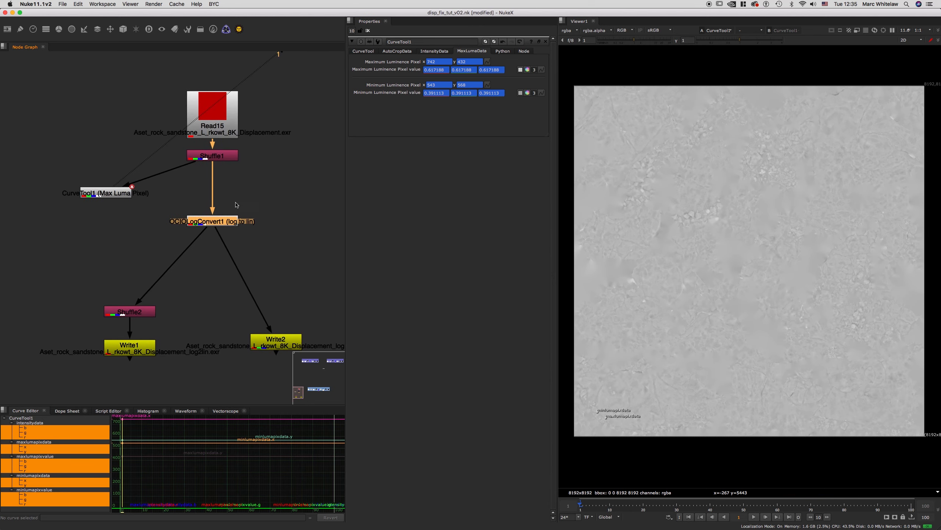
pyautogui.moveTo(236, 202); pyautogui.dragTo(223, 212, button='middle')
pyautogui.moveTo(240, 213); pyautogui.dragTo(209, 228)
pyautogui.click(206, 166)
pyautogui.press('1')
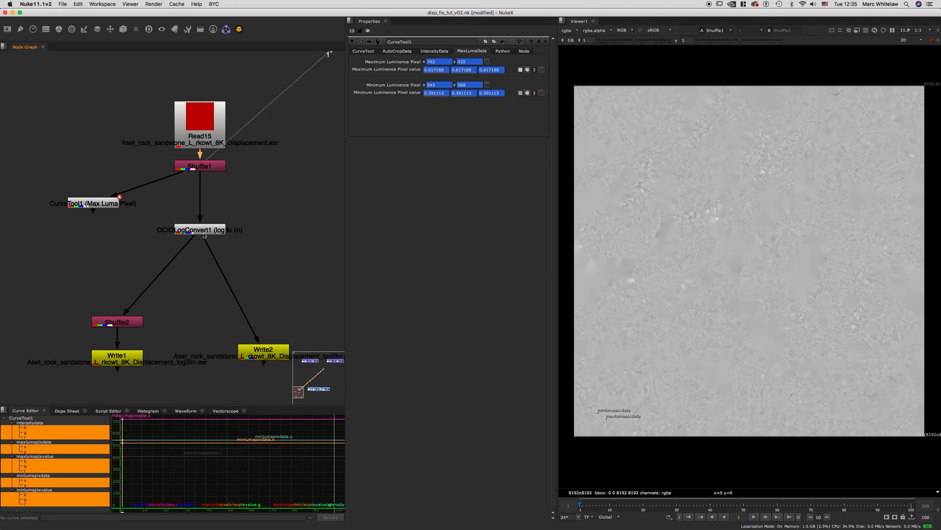
pyautogui.click(203, 235)
pyautogui.press('1')
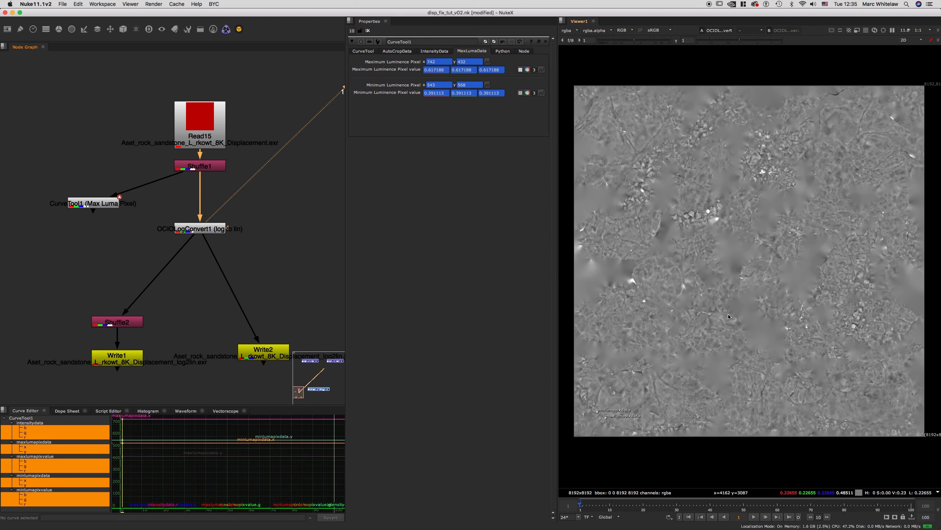
# Step: Add a second CurveTool node, connect it to OCIOLogConvert1, and view it
pyautogui.scroll(2, 260, 248)
pyautogui.click(266, 250)
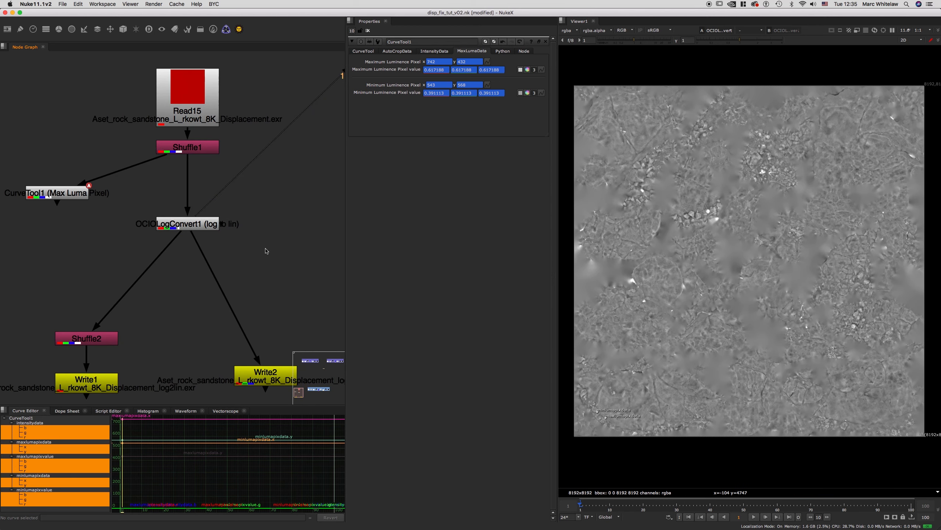
pyautogui.press('Tab')
pyautogui.write('cur')
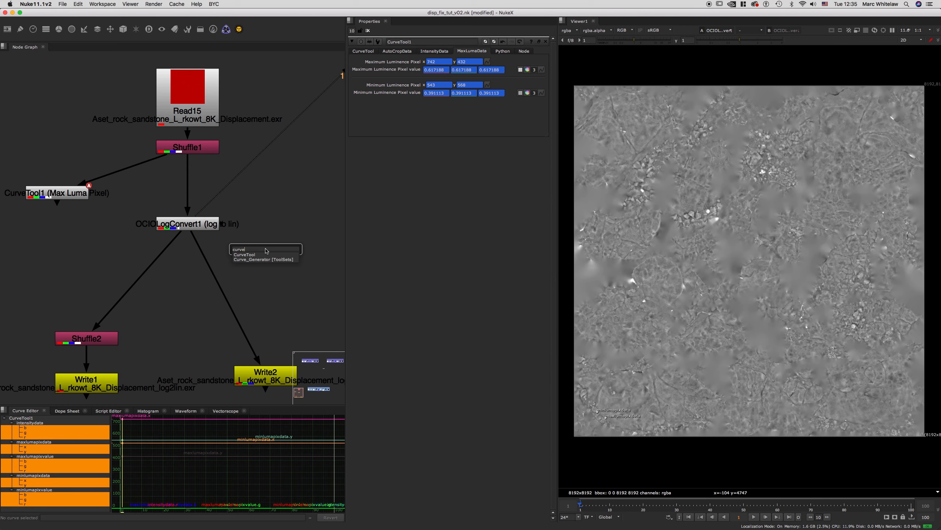
pyautogui.press('Down')
pyautogui.press('Return')
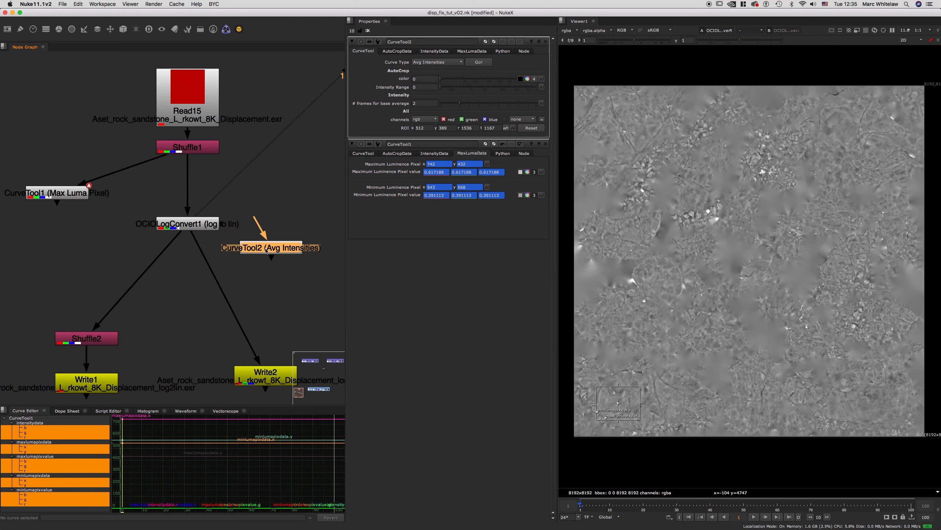
pyautogui.moveTo(254, 221); pyautogui.dragTo(196, 224)
pyautogui.moveTo(269, 251); pyautogui.dragTo(271, 261)
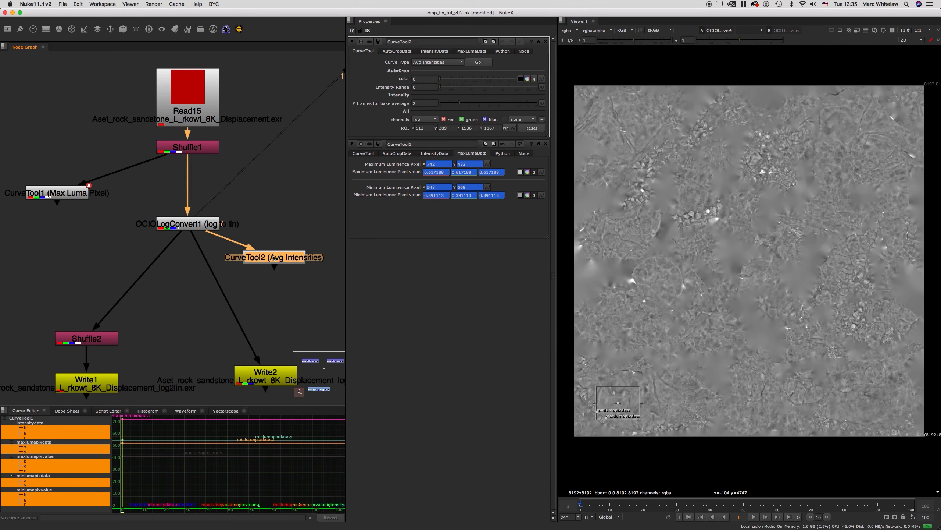
pyautogui.press('1')
# Step: Set CurveTool2 to Max Luma Pixel, analyse frame 1, and show its minimum and maximum luminance values
pyautogui.click(437, 61)
pyautogui.click(432, 80)
pyautogui.click(478, 62)
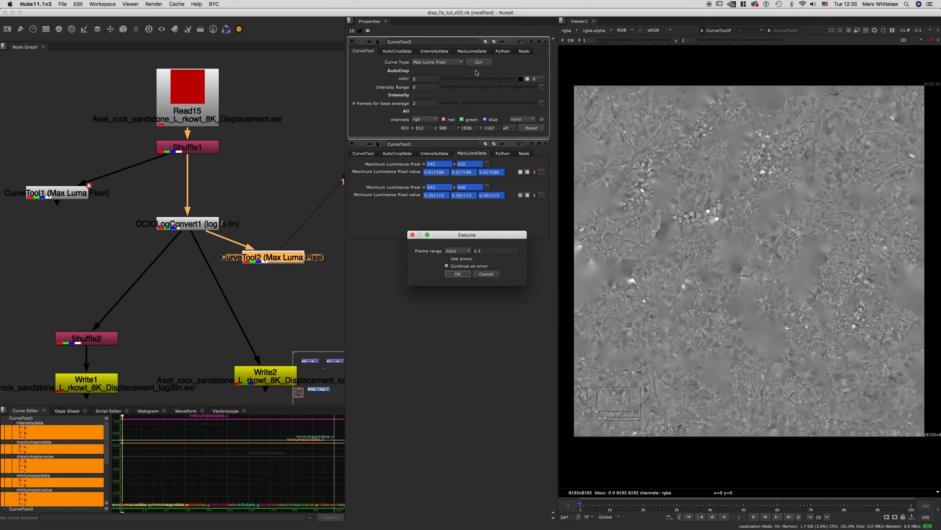
pyautogui.click(459, 274)
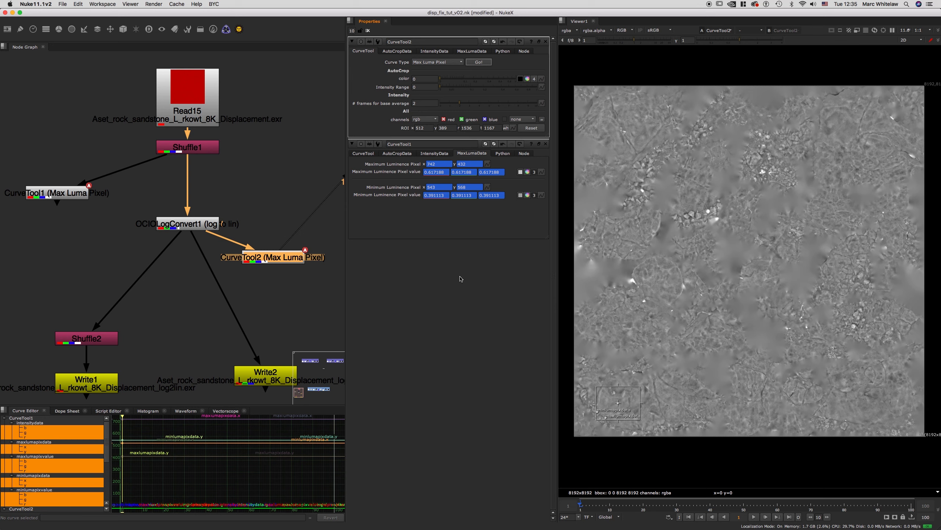
pyautogui.click(471, 52)
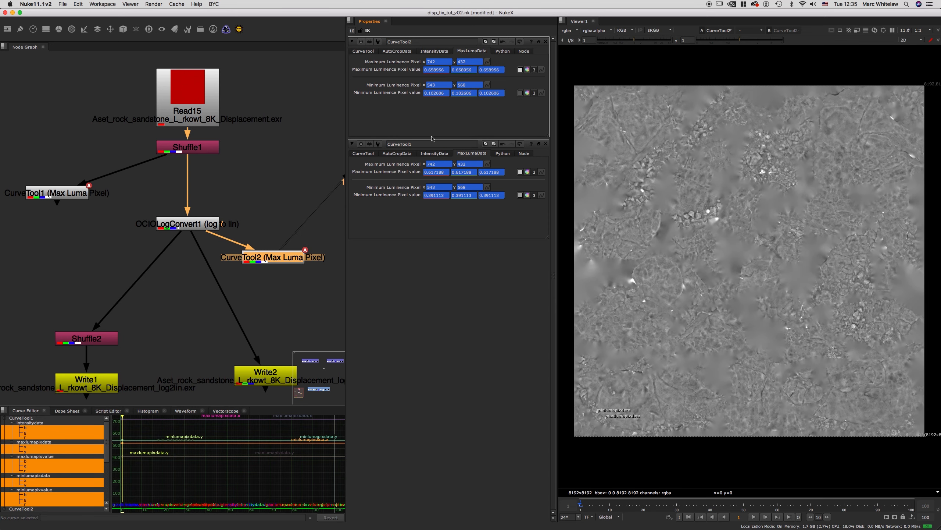
# Step: Inspect OCIOLogConvert1's output and settings, and return the viewer to CurveTool2 with its properties in front
pyautogui.moveTo(273, 260); pyautogui.dragTo(275, 264)
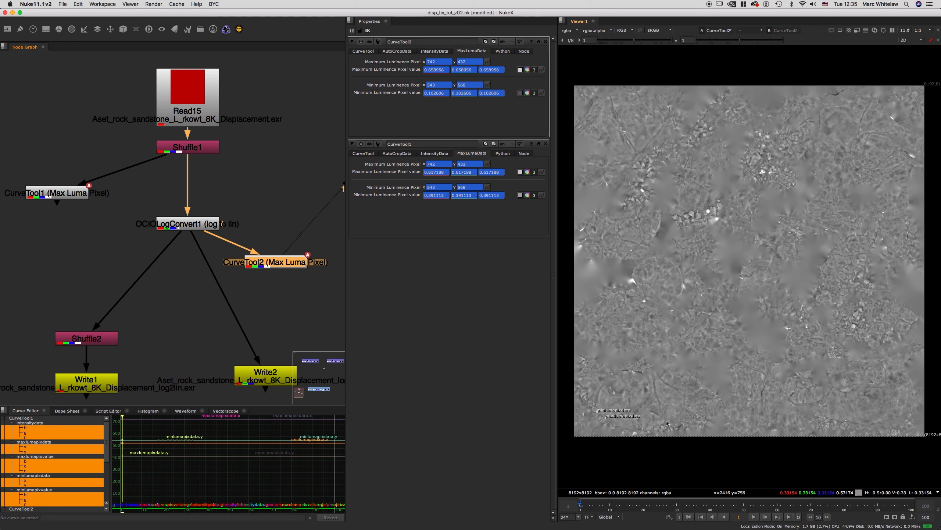
pyautogui.moveTo(260, 264); pyautogui.dragTo(264, 264)
pyautogui.click(233, 270)
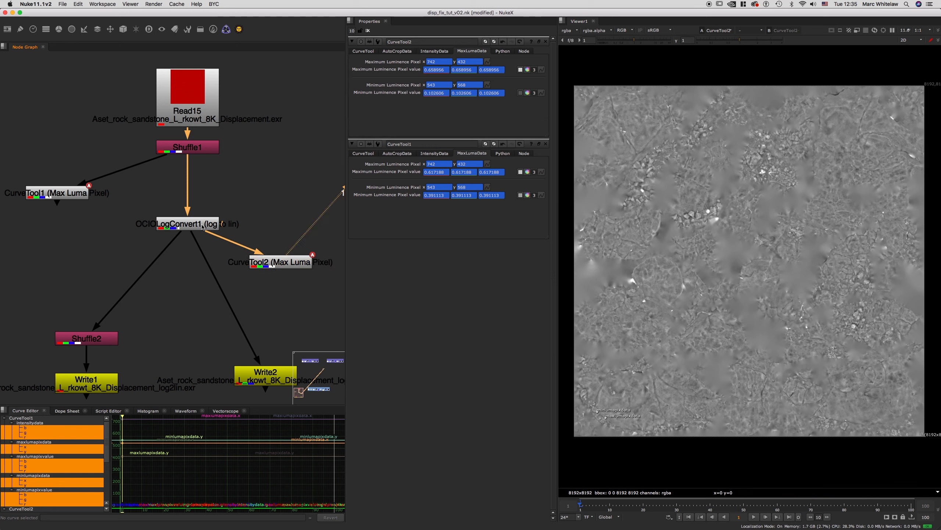
pyautogui.moveTo(195, 224); pyautogui.dragTo(195, 222)
pyautogui.press('1')
pyautogui.doubleClick(198, 222)
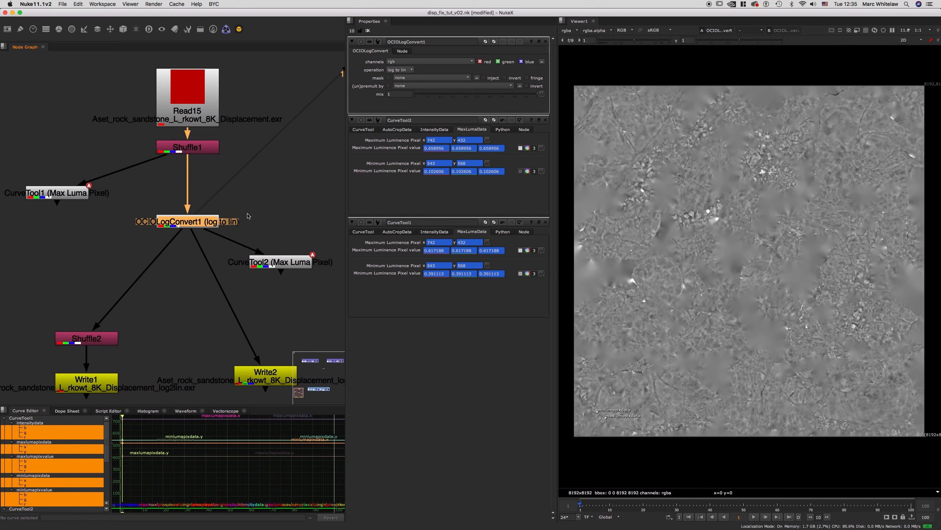
pyautogui.doubleClick(284, 262)
pyautogui.press('1')
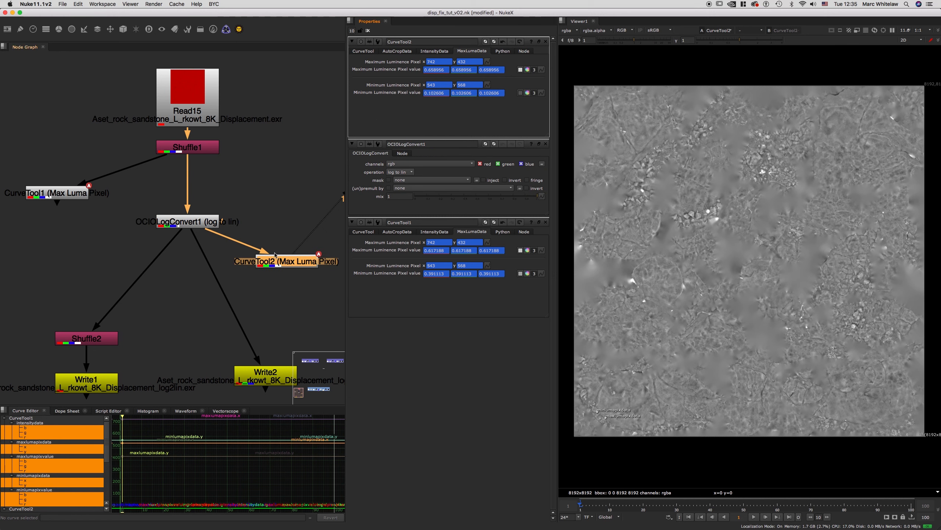
# Step: View the Shuffle2 output below the log conversion
pyautogui.scroll(-4, 237, 269)
pyautogui.moveTo(227, 309); pyautogui.dragTo(219, 315)
pyautogui.moveTo(129, 299); pyautogui.dragTo(183, 293, button='middle')
pyautogui.moveTo(159, 276); pyautogui.dragTo(159, 279)
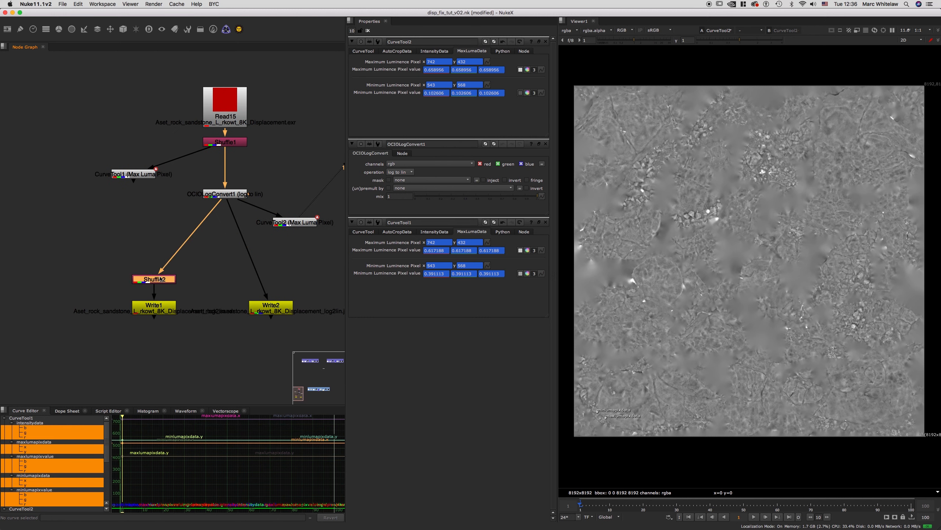
pyautogui.press('1')
# Step: Insert a Grade node between OCIOLogConvert1 and Write2
pyautogui.moveTo(210, 222); pyautogui.dragTo(195, 267, button='middle')
pyautogui.click(194, 240)
pyautogui.press('1')
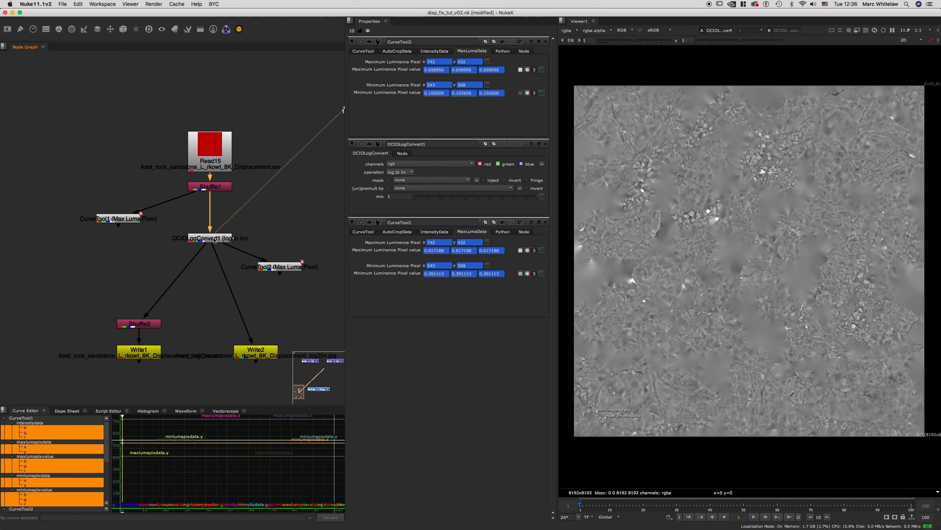
pyautogui.press('g')
pyautogui.moveTo(213, 245); pyautogui.dragTo(224, 290)
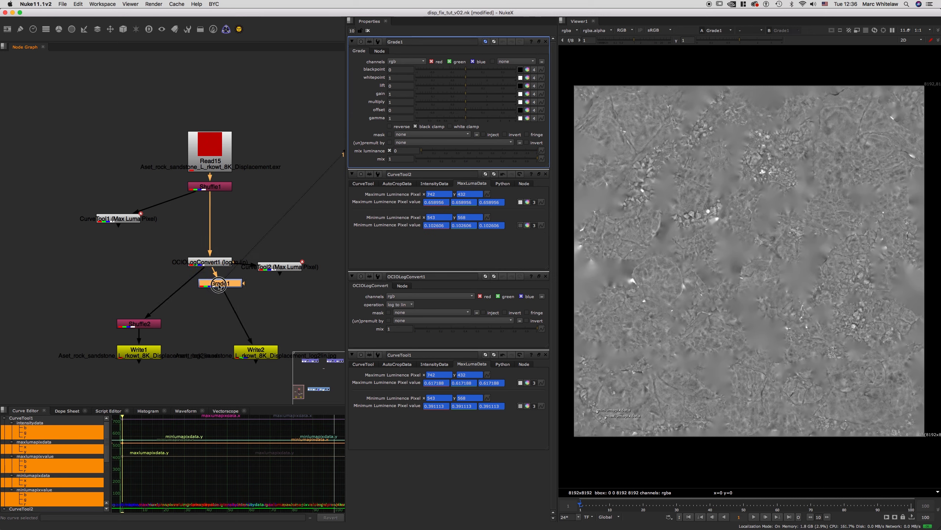
# Step: Set Grade1's gain to 1.5 and its gamma to 0.5
pyautogui.click(404, 118)
pyautogui.press('Down')
pyautogui.press('Down')
pyautogui.press('Down')
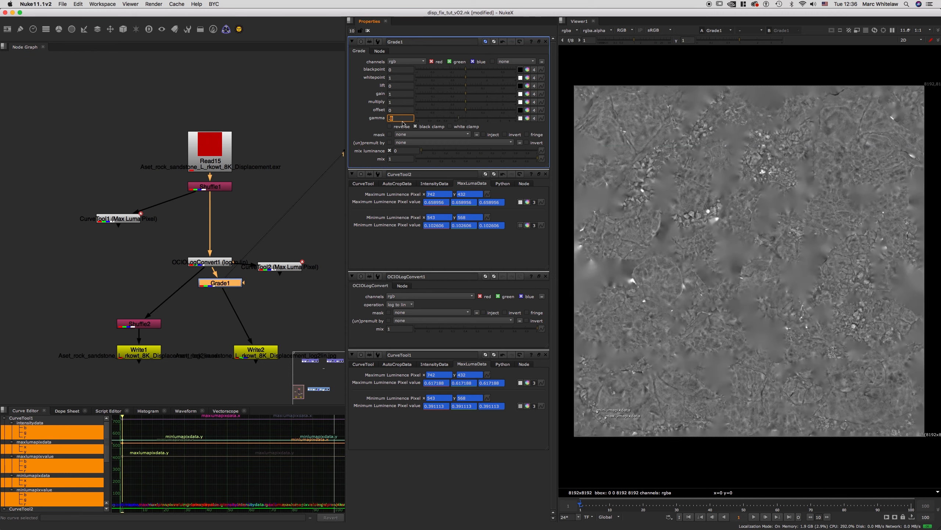
pyautogui.click(399, 93)
pyautogui.press('Up')
pyautogui.press('Up')
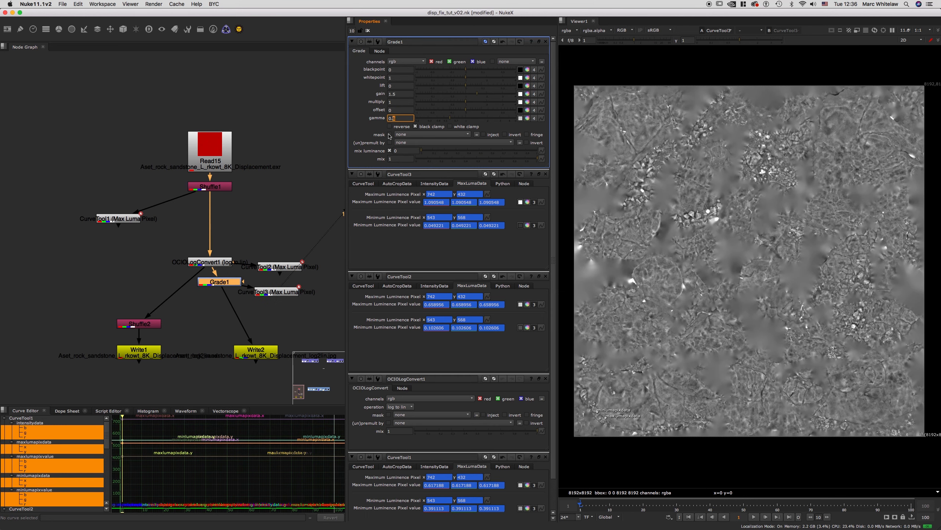
pyautogui.press('Return')
# Step: View Grade1 and CurveTool3, and bring up CurveTool3's luminance data for comparison with the other CurveTools
pyautogui.click(277, 298)
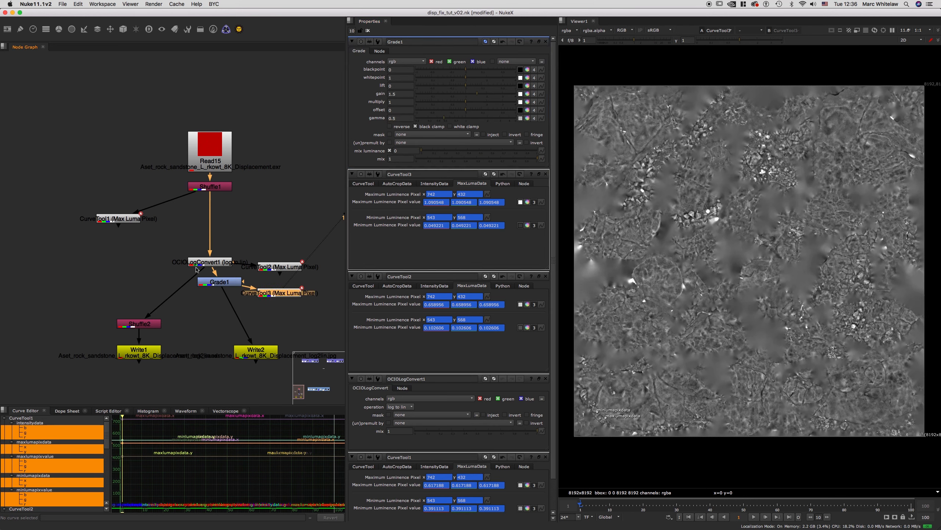
pyautogui.moveTo(227, 268)
pyautogui.mouseDown()
pyautogui.moveTo(227, 254)
pyautogui.moveTo(228, 263)
pyautogui.mouseUp()
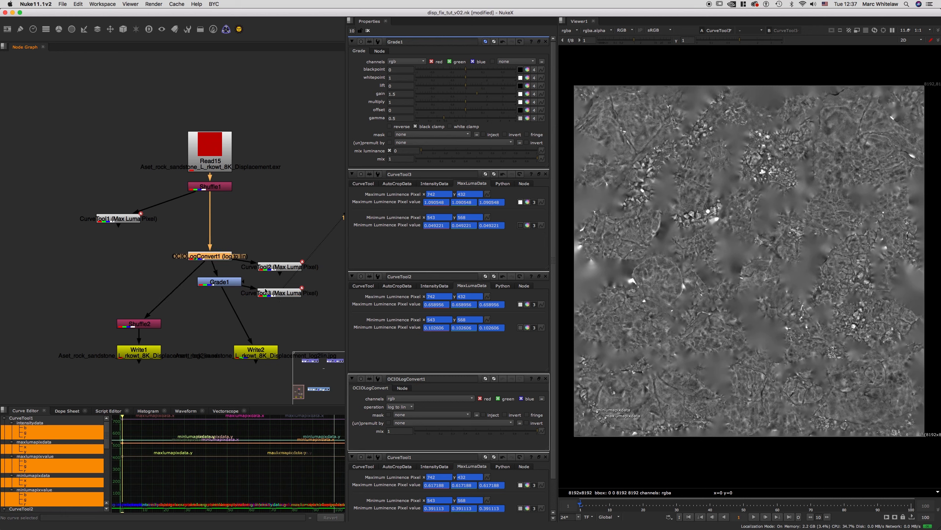
pyautogui.moveTo(273, 296); pyautogui.dragTo(272, 301)
pyautogui.press('1')
pyautogui.click(230, 284)
pyautogui.press('1')
pyautogui.doubleClick(271, 301)
pyautogui.press('1')
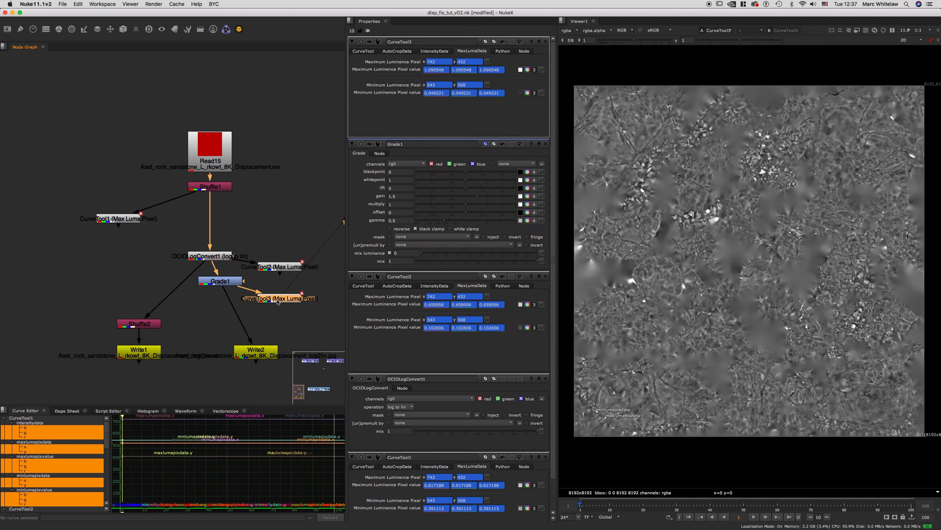
# Step: Rerun CurveTool3's Max Luma Pixel analysis on the graded map over frame range 1-1
pyautogui.click(374, 52)
pyautogui.click(479, 61)
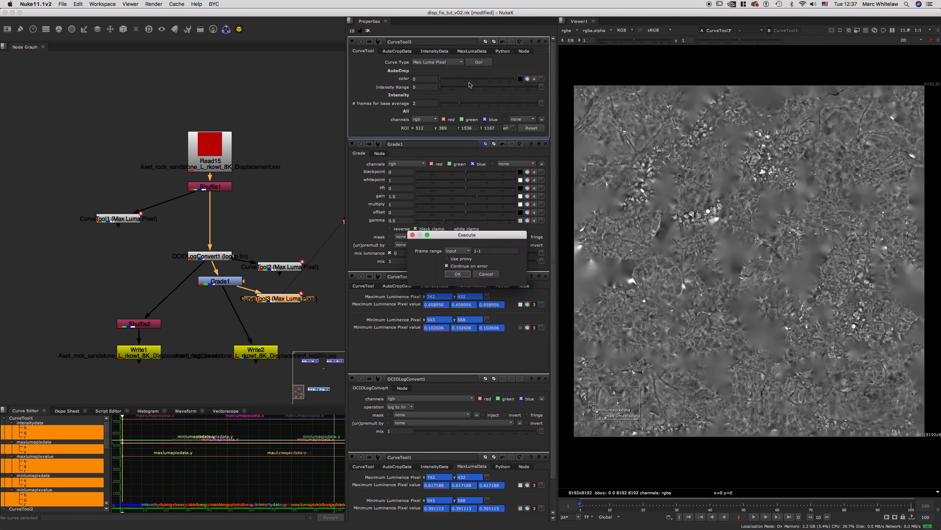
pyautogui.click(458, 273)
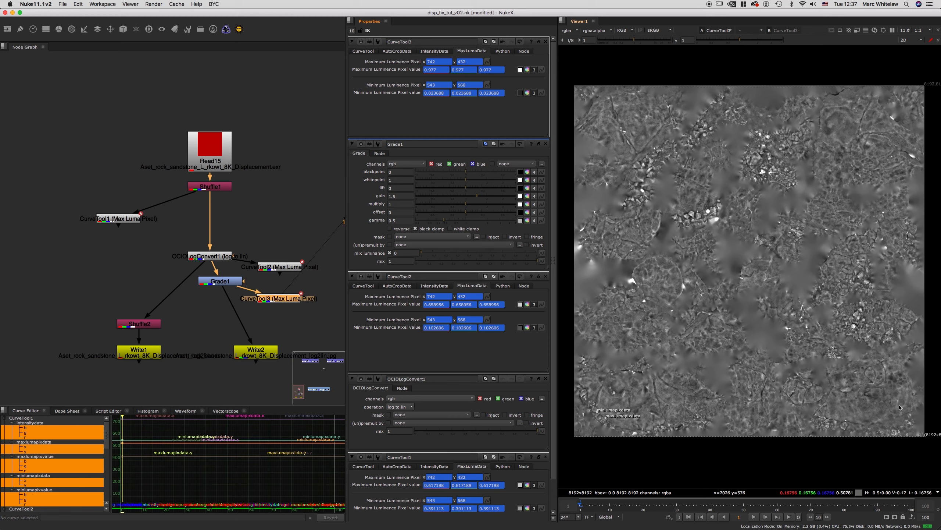
# Step: View the outputs of Shuffle1, Grade1 and OCIOLogConvert1 in turn
pyautogui.click(214, 186)
pyautogui.press('1')
pyautogui.moveTo(232, 282); pyautogui.dragTo(233, 285)
pyautogui.press('1')
pyautogui.click(210, 257)
pyautogui.press('1')
# Step: Compare the unconverted displacement map from Shuffle1 with the log-to-linear result of OCIOLogConvert1
pyautogui.scroll(-2, 209, 256)
pyautogui.moveTo(200, 223); pyautogui.dragTo(196, 216)
pyautogui.click(203, 170)
pyautogui.click(197, 159)
pyautogui.press('1')
pyautogui.click(223, 177)
pyautogui.moveTo(235, 185); pyautogui.dragTo(272, 196, button='middle')
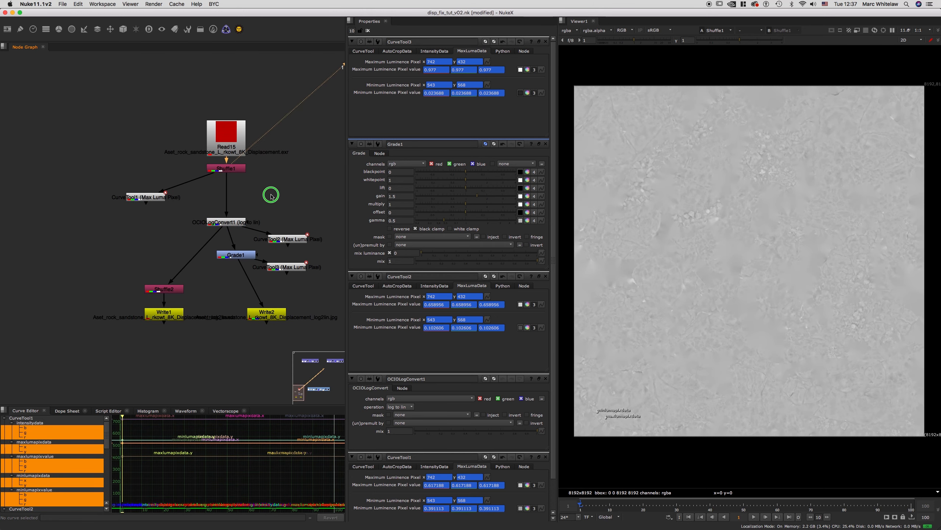
pyautogui.scroll(3, 235, 182)
pyautogui.click(222, 221)
pyautogui.press('1')
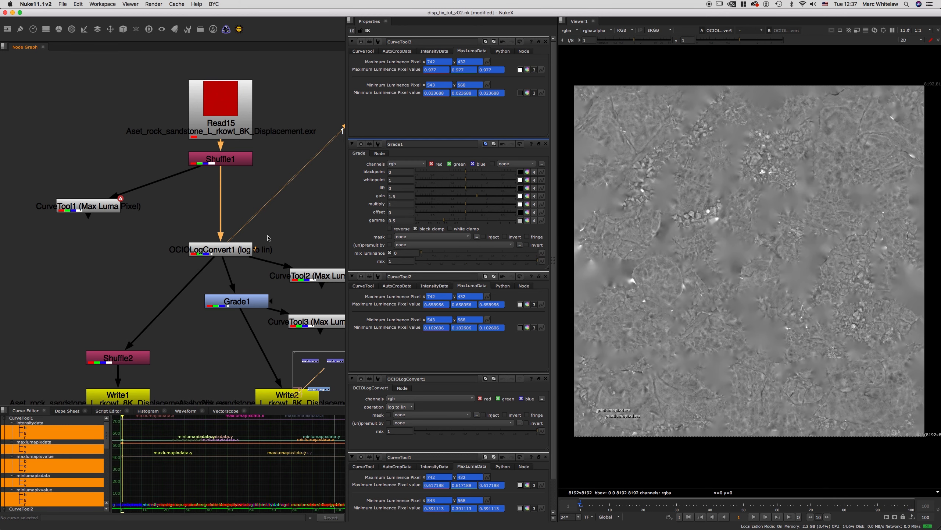
# Step: View Grade1's output and align the Grade1 node directly beneath OCIOLogConvert1
pyautogui.moveTo(231, 254); pyautogui.dragTo(230, 250)
pyautogui.moveTo(239, 286); pyautogui.dragTo(199, 249, button='middle')
pyautogui.scroll(-3, 200, 249)
pyautogui.click(192, 264)
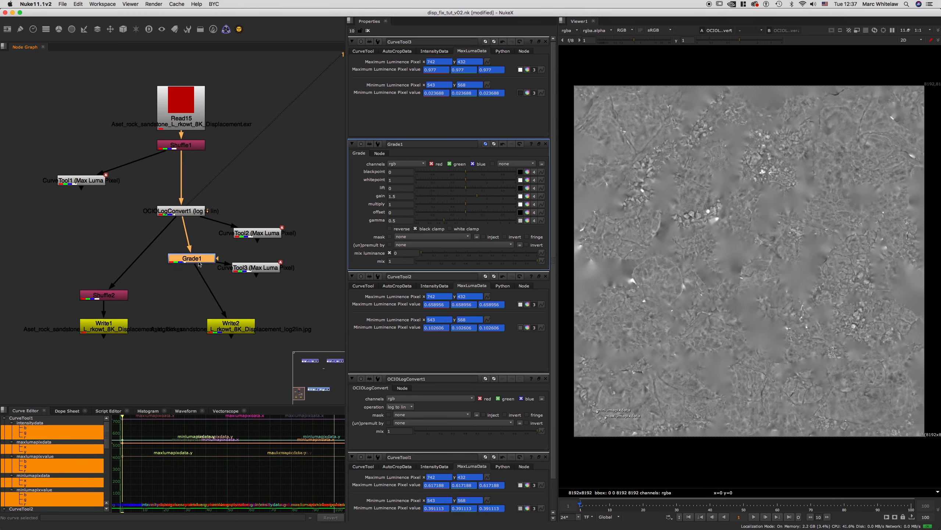
pyautogui.press('1')
pyautogui.moveTo(192, 264)
pyautogui.mouseDown()
pyautogui.moveTo(188, 252)
pyautogui.moveTo(204, 251)
pyautogui.moveTo(194, 259)
pyautogui.mouseUp()
# Step: Switch the viewer between OCIOLogConvert1 and Shuffle1 to recheck the map before and after the log conversion
pyautogui.click(113, 296)
pyautogui.click(190, 211)
pyautogui.press('1')
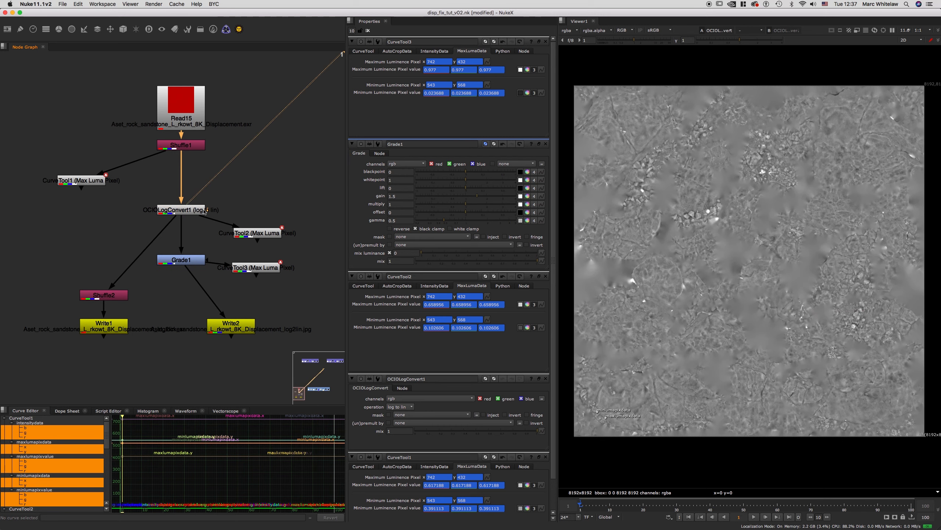
pyautogui.moveTo(130, 230); pyautogui.dragTo(179, 256, button='middle')
pyautogui.scroll(3, 163, 225)
pyautogui.scroll(-2, 191, 222)
pyautogui.scroll(1, 204, 187)
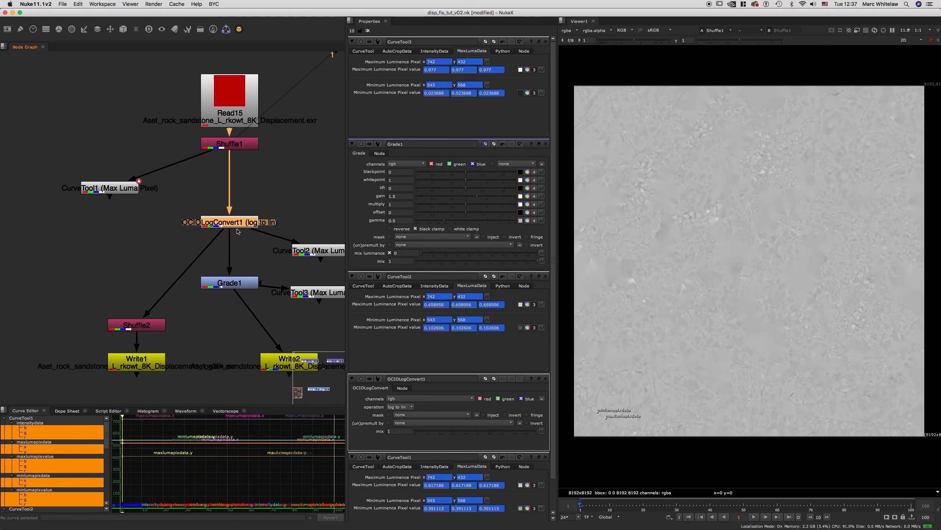
pyautogui.moveTo(152, 258); pyautogui.dragTo(153, 235, button='middle')
pyautogui.scroll(-2, 170, 208)
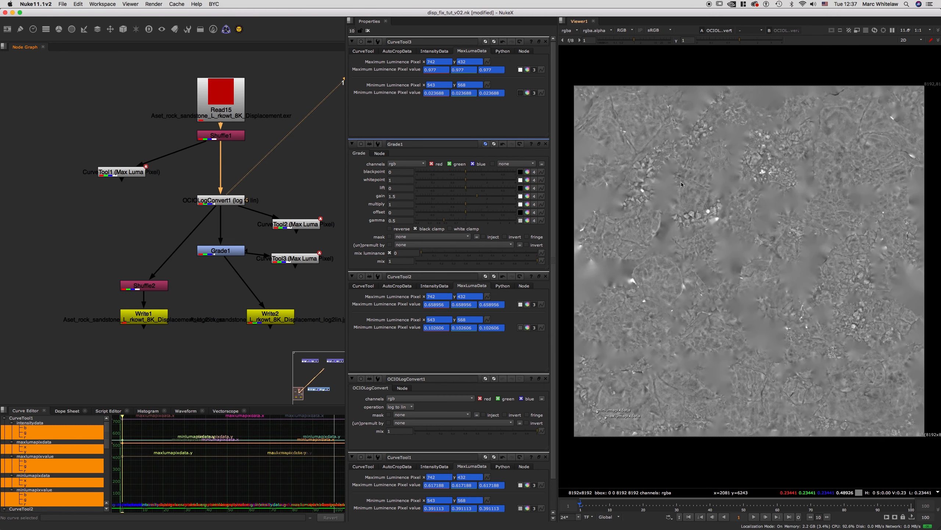
# Step: View Shuffle2, move Write1 further below it, and view Write1's output
pyautogui.click(142, 286)
pyautogui.press('1')
pyautogui.moveTo(148, 323); pyautogui.dragTo(148, 348)
pyautogui.press('1')
pyautogui.click(137, 359)
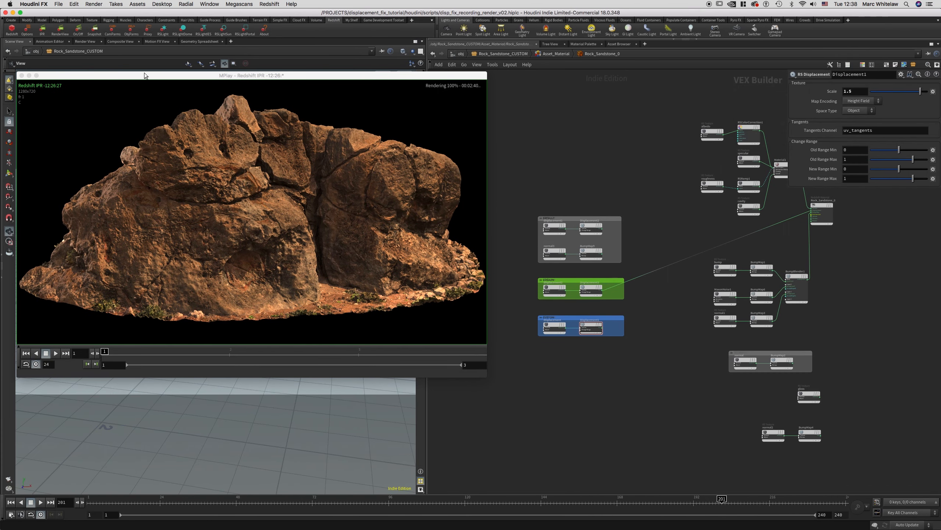
# Step: Switch to Houdini's MPlay render window and compare the rock renders on frames 1, 2 and 3
pyautogui.moveTo(145, 76); pyautogui.dragTo(146, 76)
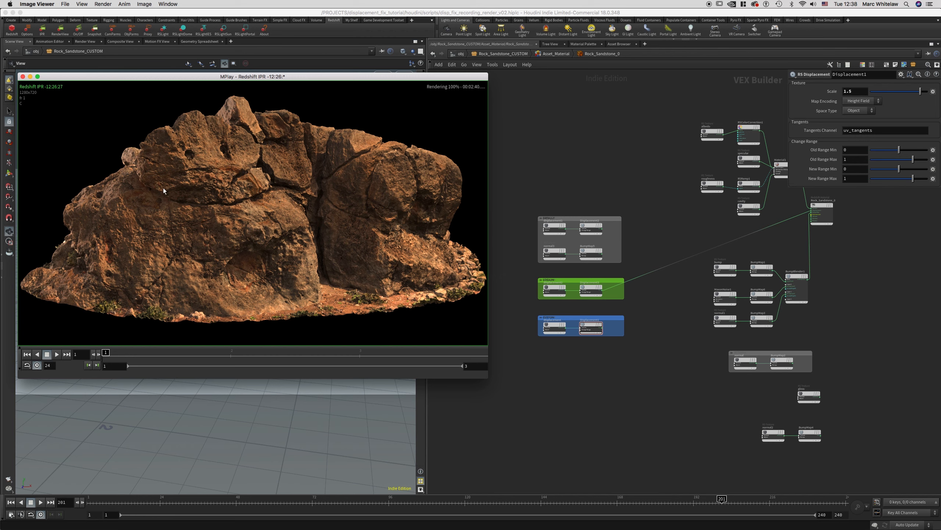
pyautogui.click(232, 356)
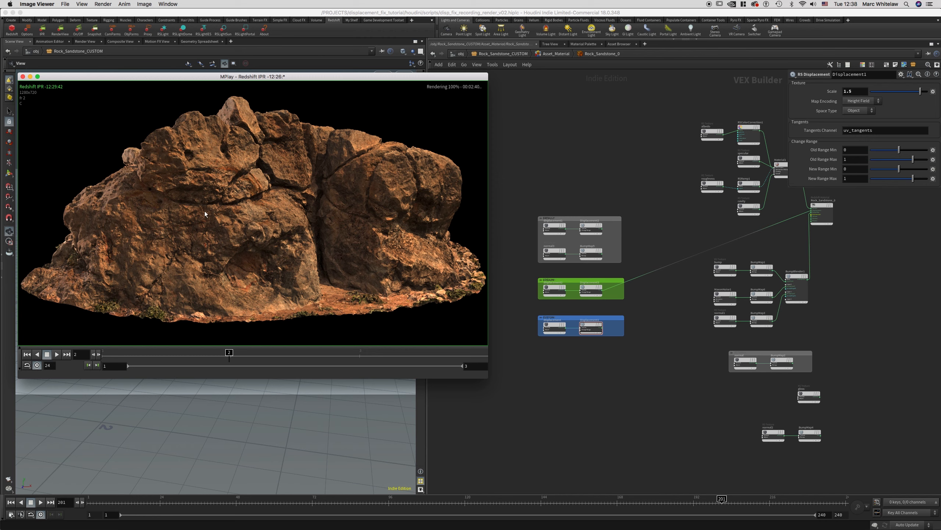
pyautogui.moveTo(106, 361)
pyautogui.mouseDown()
pyautogui.moveTo(99, 356)
pyautogui.moveTo(233, 357)
pyautogui.mouseUp()
pyautogui.moveTo(237, 354)
pyautogui.mouseDown()
pyautogui.moveTo(130, 366)
pyautogui.moveTo(218, 351)
pyautogui.mouseUp()
pyautogui.moveTo(216, 352)
pyautogui.mouseDown()
pyautogui.moveTo(126, 367)
pyautogui.moveTo(235, 355)
pyautogui.mouseUp()
pyautogui.click(359, 354)
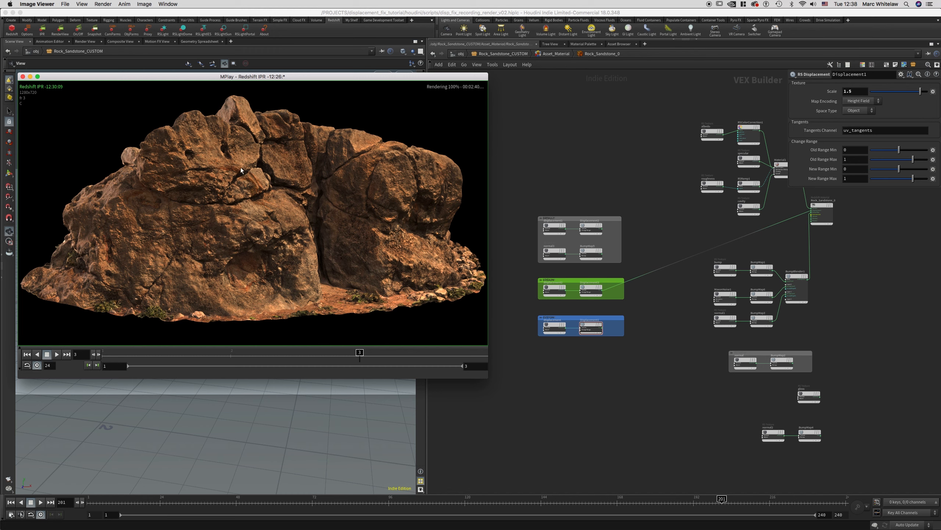
# Step: Flip between render frames 1 and 3 to compare the swelling of the rock
pyautogui.click(104, 357)
pyautogui.click(361, 350)
pyautogui.click(104, 357)
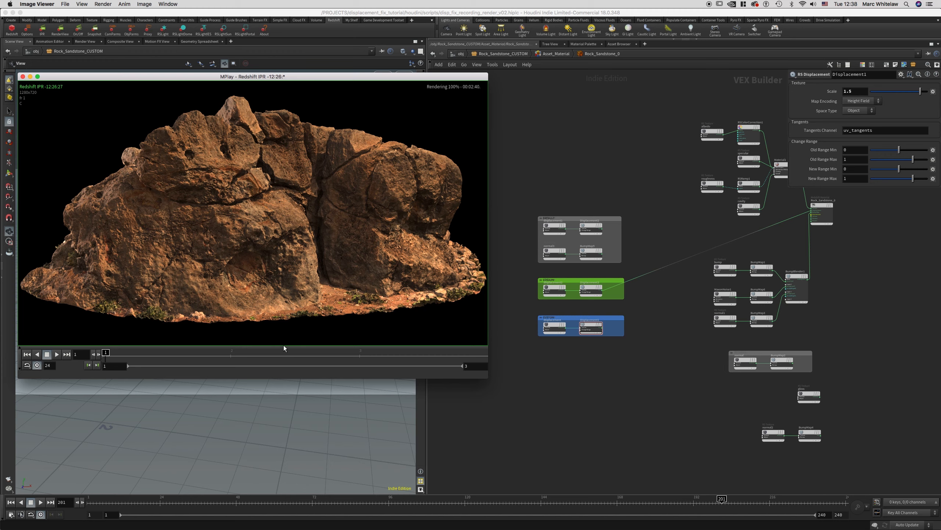
pyautogui.click(361, 352)
pyautogui.click(106, 356)
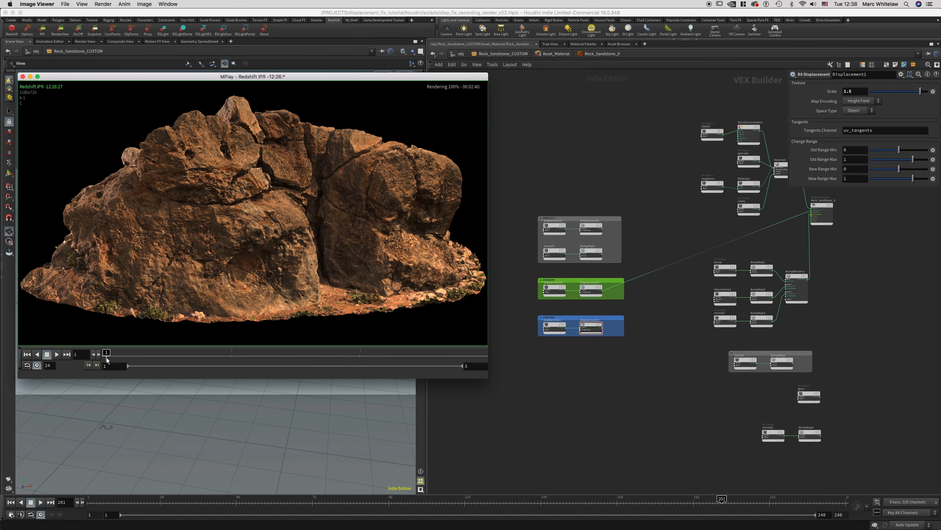
pyautogui.click(363, 353)
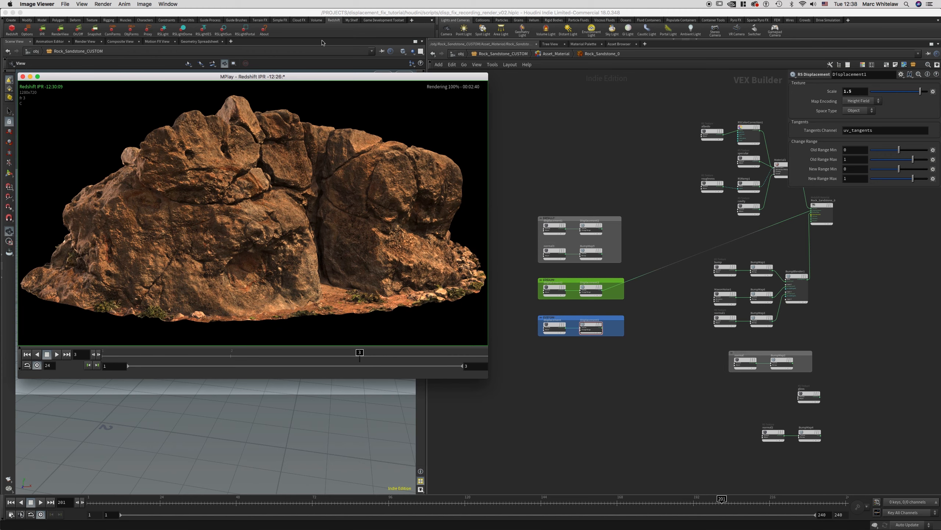
# Step: Set the scale of Displacement3 in the green group to 1 and render a new Redshift IPR frame
pyautogui.click(592, 291)
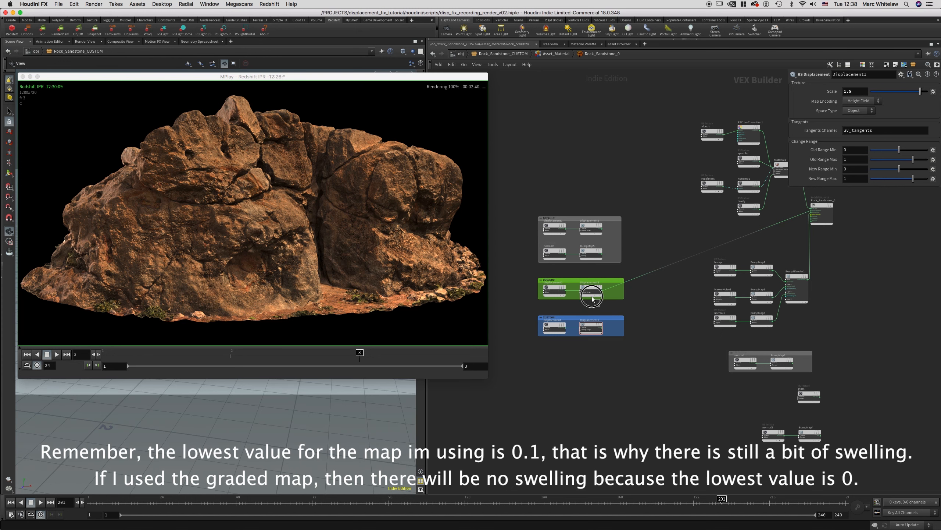
pyautogui.click(852, 92)
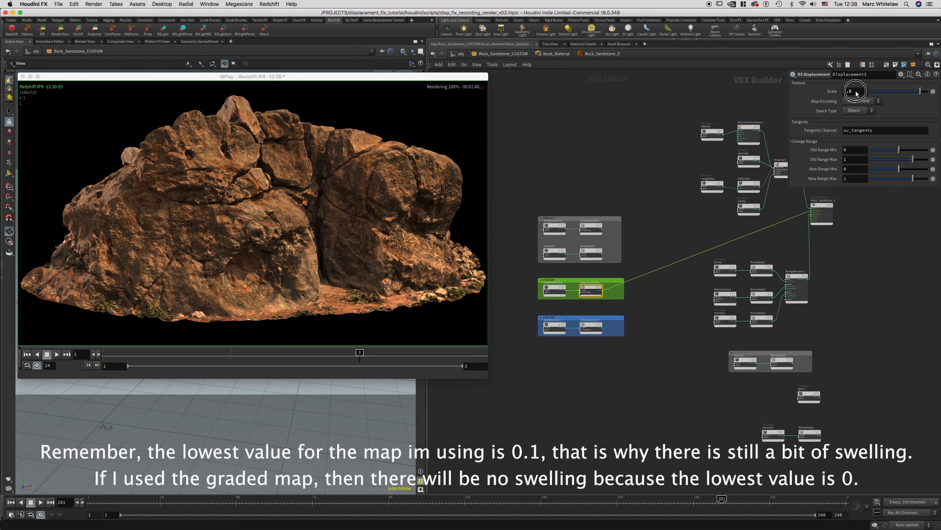
pyautogui.write('1')
pyautogui.press('Return')
pyautogui.click(43, 30)
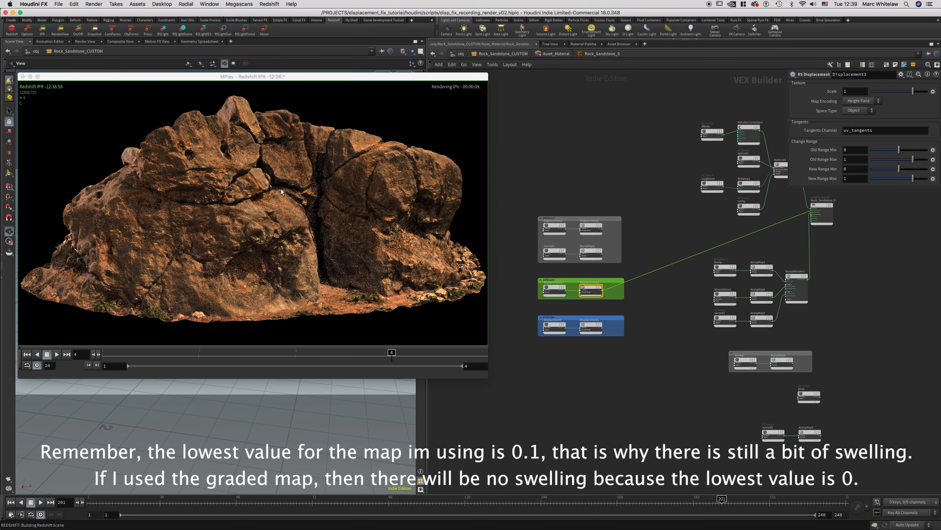
# Step: Flip between render frames 1 and 4 to compare the rock's shape at the new displacement scale
pyautogui.click(106, 354)
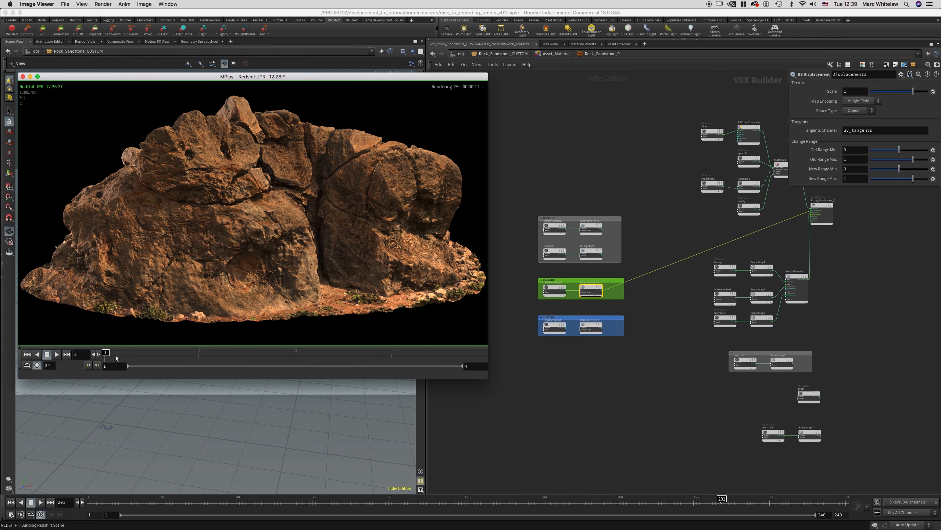
pyautogui.click(392, 353)
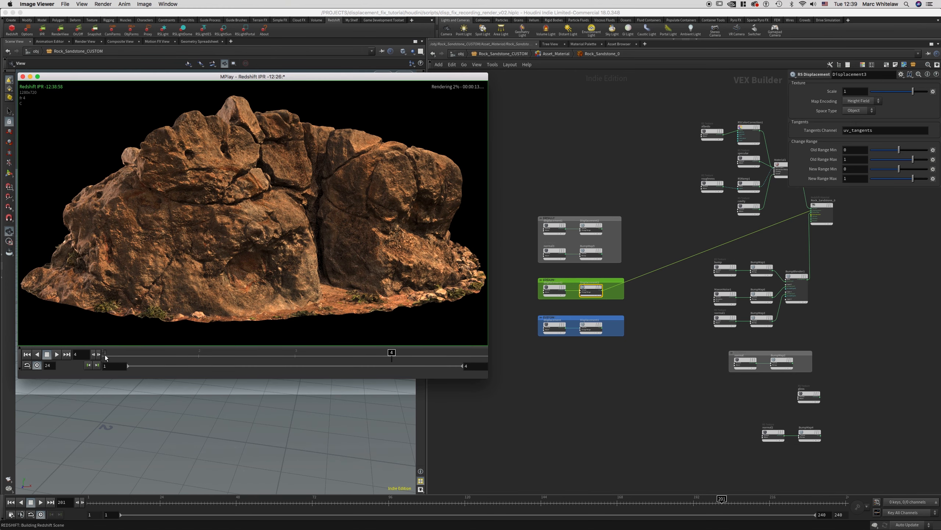
pyautogui.click(106, 355)
pyautogui.click(393, 354)
pyautogui.click(106, 355)
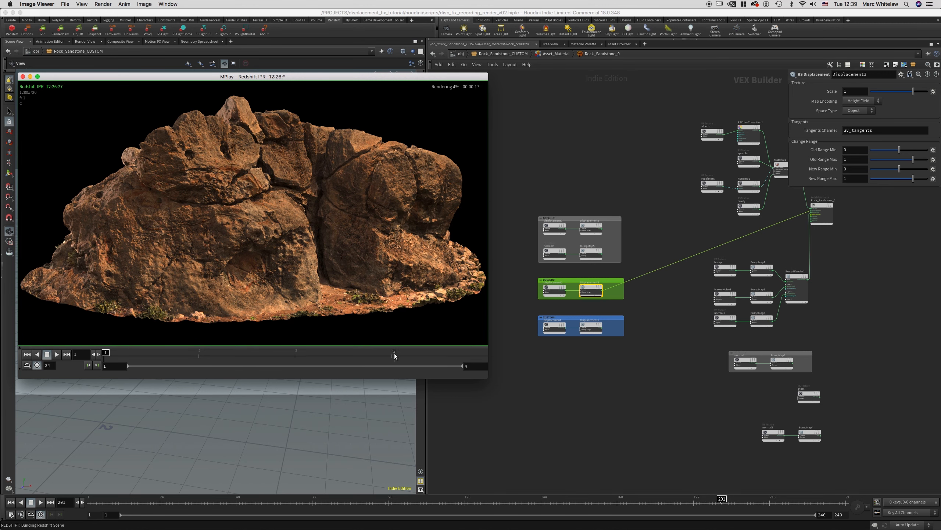
pyautogui.click(393, 355)
pyautogui.click(106, 355)
pyautogui.click(393, 354)
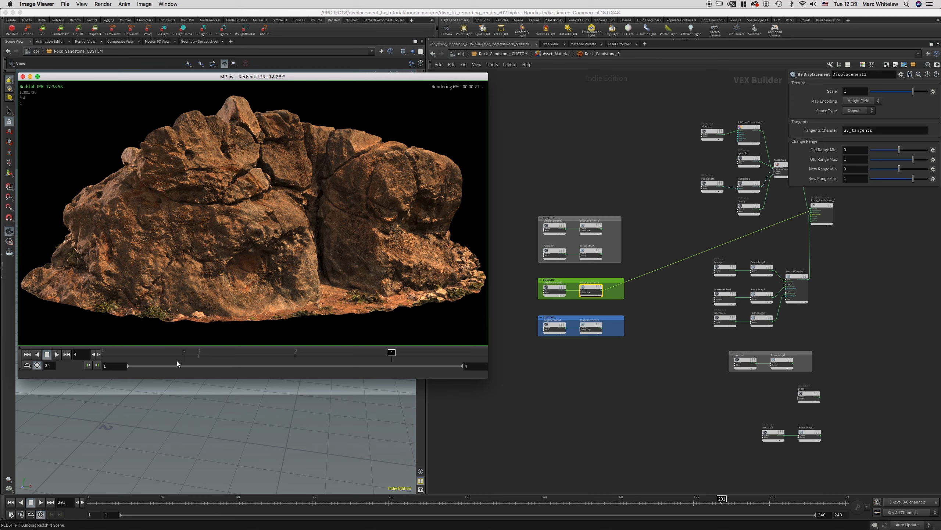
pyautogui.click(104, 355)
pyautogui.click(392, 356)
# Step: Examine the material's default, log2lin and custom displacement groups, the displacement2 texture and the BumpBlender1 network
pyautogui.scroll(3, 645, 297)
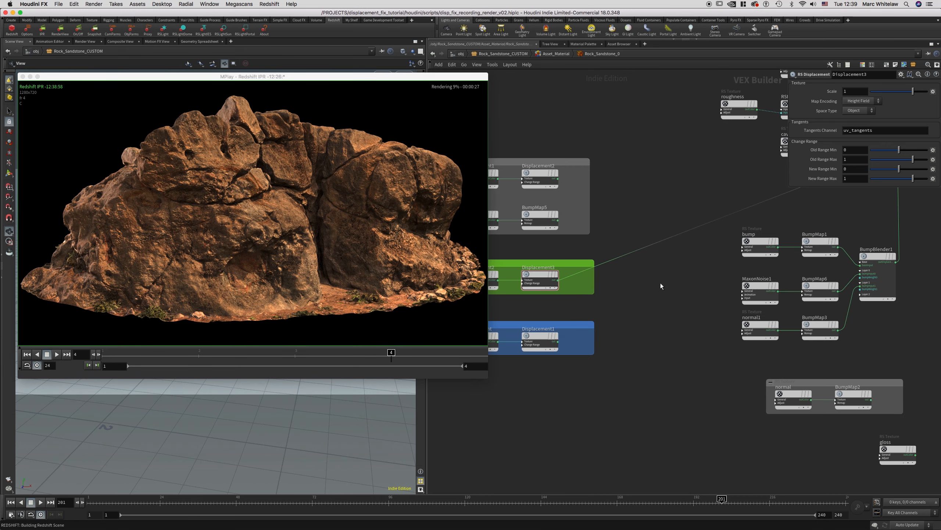
pyautogui.moveTo(661, 283); pyautogui.dragTo(735, 282, button='middle')
pyautogui.moveTo(664, 304); pyautogui.dragTo(574, 275)
pyautogui.moveTo(646, 372); pyautogui.dragTo(567, 336)
pyautogui.moveTo(704, 292); pyautogui.dragTo(693, 321, button='middle')
pyautogui.moveTo(551, 299); pyautogui.dragTo(552, 299)
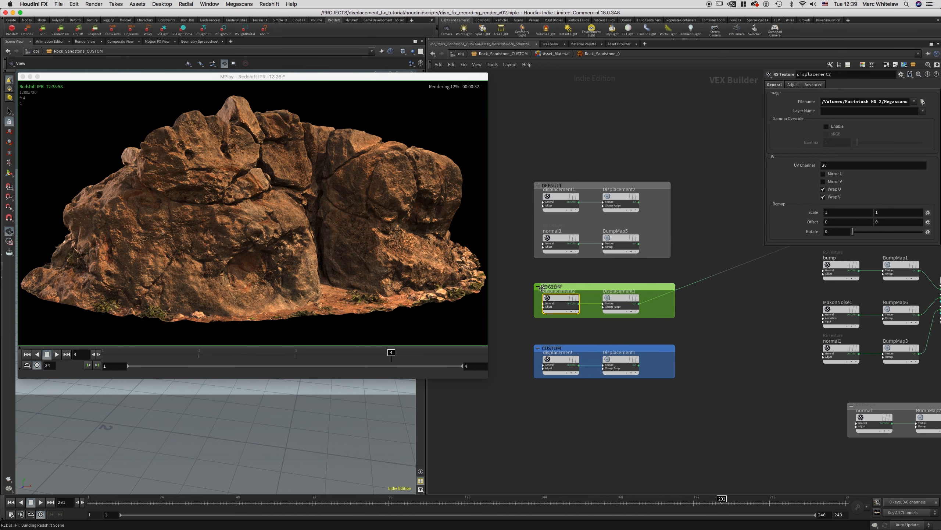
pyautogui.moveTo(659, 301); pyautogui.dragTo(550, 325, button='middle')
pyautogui.moveTo(747, 295); pyautogui.dragTo(579, 415)
pyautogui.moveTo(725, 315); pyautogui.dragTo(713, 309)
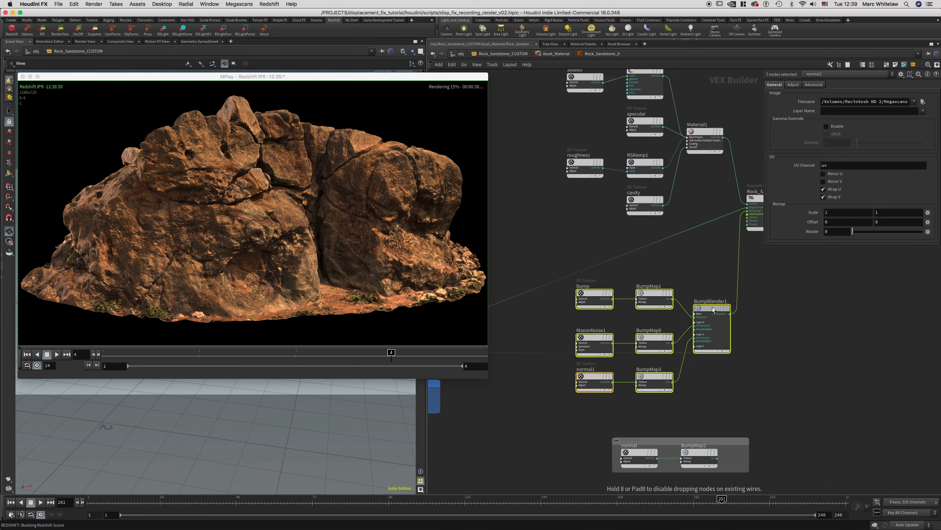
pyautogui.click(534, 328)
# Step: Compare the surface detail of the rock in render frames 1 and 4 again
pyautogui.click(105, 355)
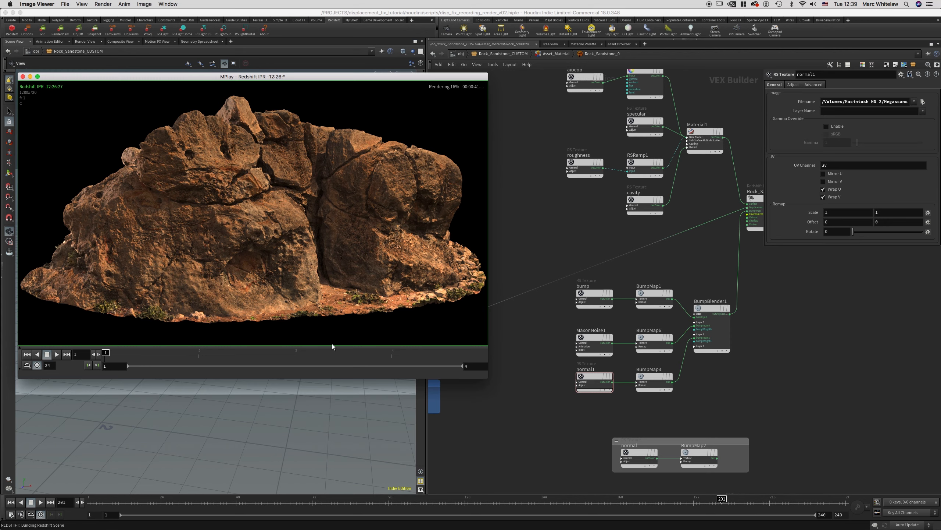
pyautogui.click(391, 353)
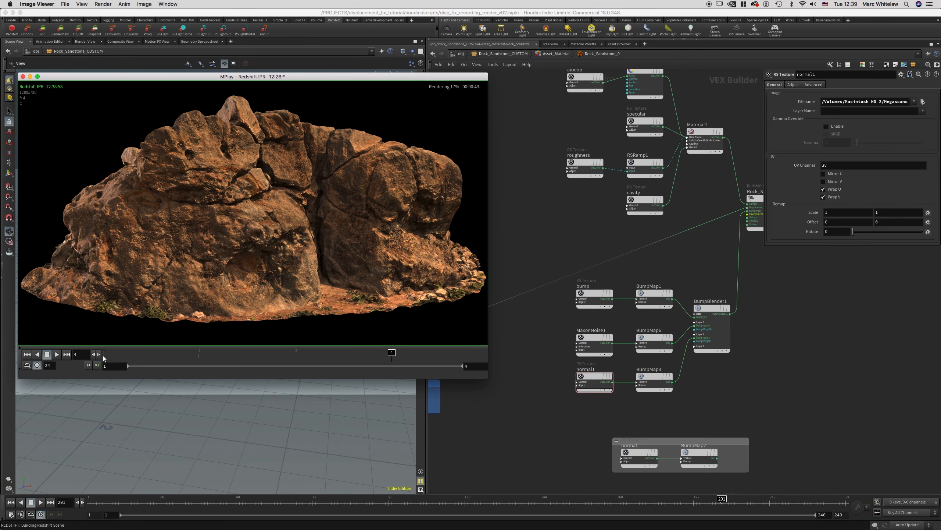
pyautogui.click(104, 356)
pyautogui.click(391, 355)
pyautogui.click(105, 355)
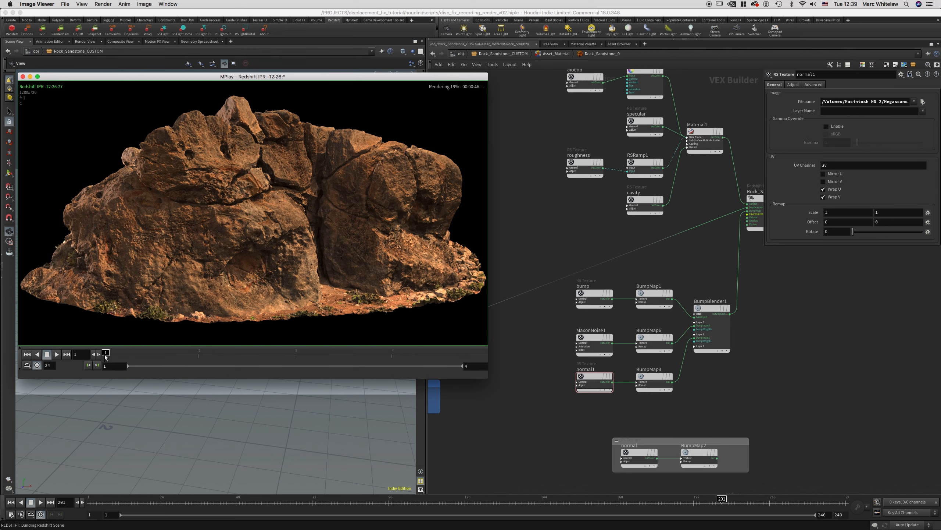
pyautogui.click(393, 356)
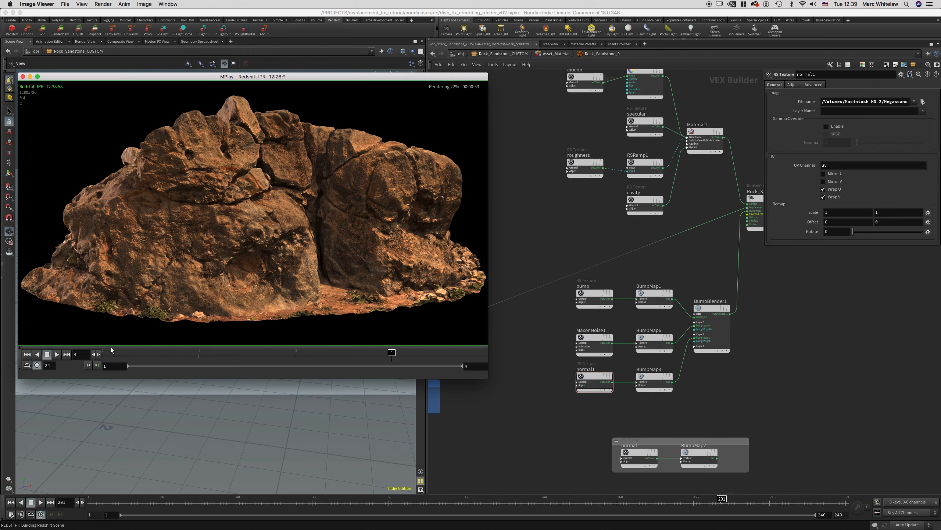
pyautogui.click(105, 356)
pyautogui.click(392, 354)
pyautogui.click(106, 355)
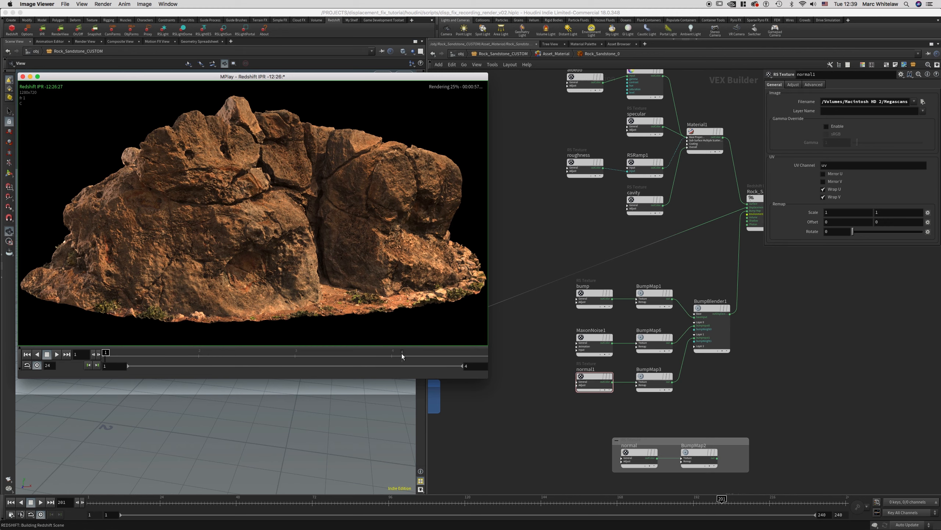
pyautogui.click(391, 355)
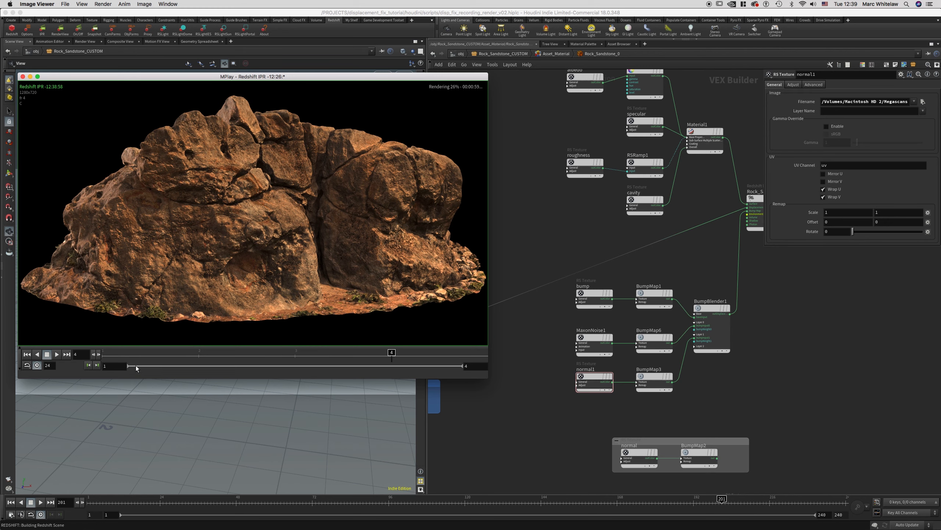
pyautogui.click(107, 355)
pyautogui.click(392, 354)
# Step: Switch to Nuke, view OCIOLogConvert1, and examine the rock detail in the converted displacement map up close
pyautogui.hotkey('ctrl', 'Right')
pyautogui.click(226, 200)
pyautogui.press('1')
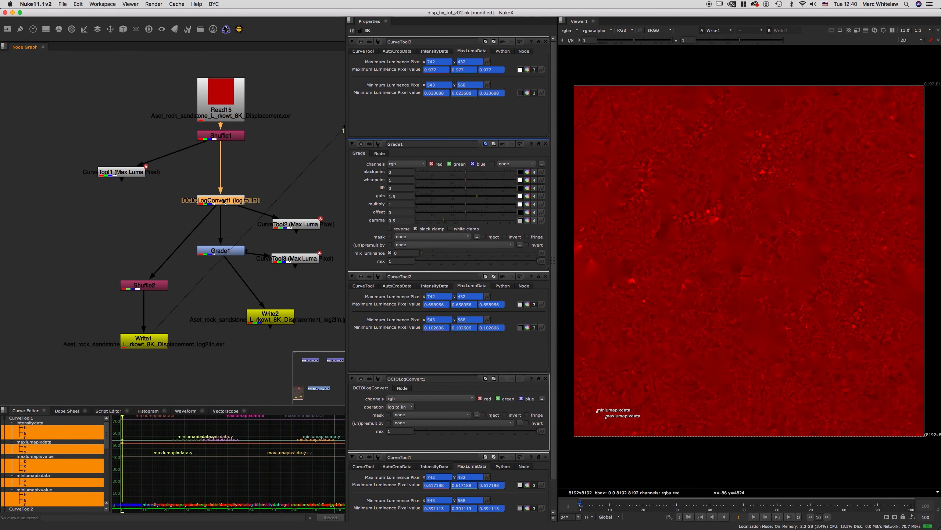
pyautogui.click(261, 185)
pyautogui.keyDown('alt'); pyautogui.moveTo(708, 201); pyautogui.dragTo(846, 313, button='middle'); pyautogui.keyUp('alt')
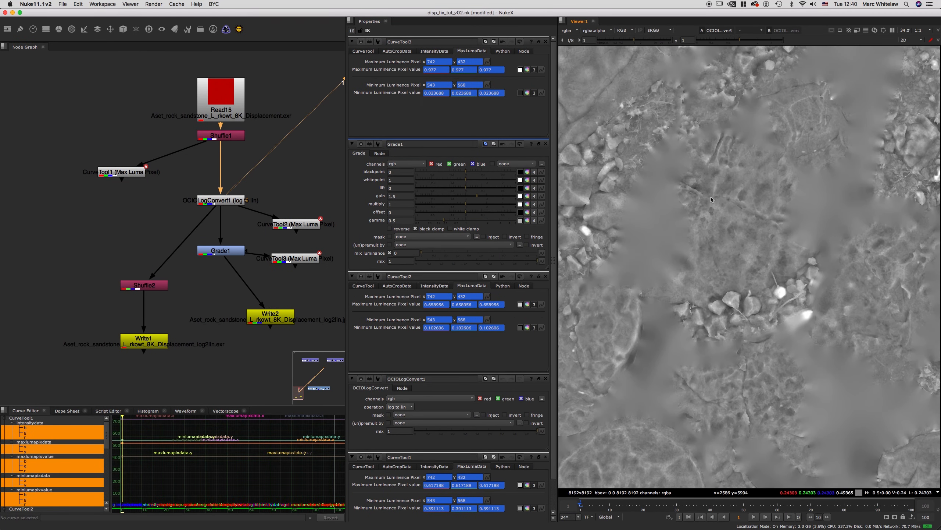
pyautogui.scroll(5, 729, 209)
pyautogui.scroll(-3, 730, 209)
pyautogui.moveTo(729, 209); pyautogui.dragTo(862, 237, button='middle')
pyautogui.scroll(-3, 807, 205)
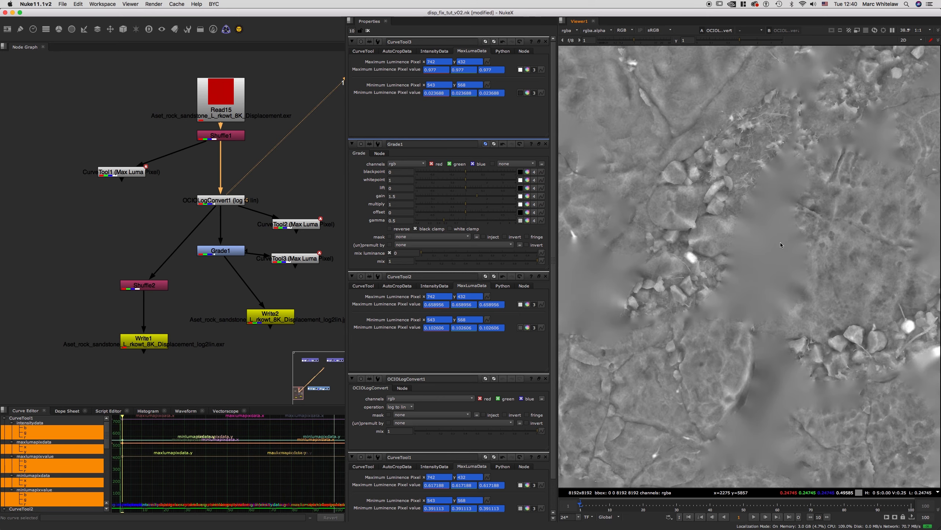
pyautogui.moveTo(780, 215); pyautogui.dragTo(817, 232, button='middle')
pyautogui.scroll(-4, 816, 232)
pyautogui.moveTo(808, 326); pyautogui.dragTo(744, 240, button='middle')
pyautogui.scroll(-2, 744, 241)
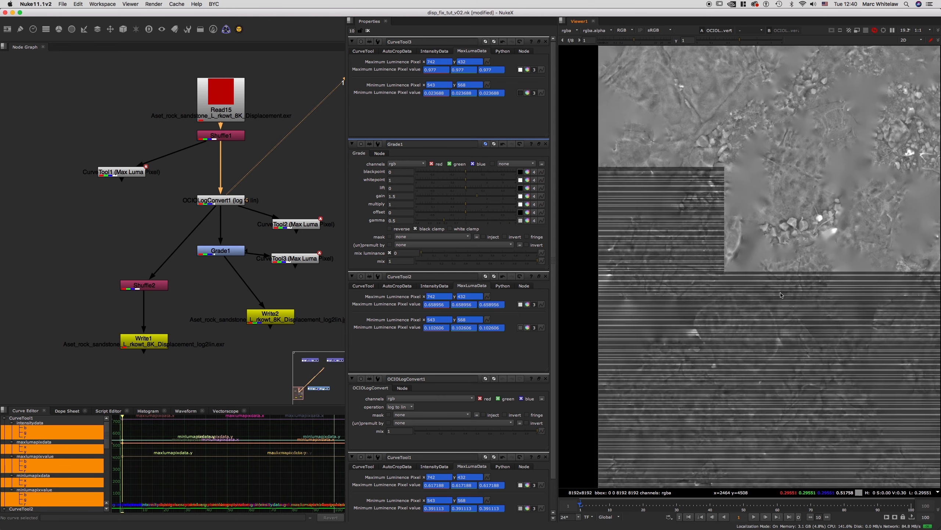
# Step: Examine several other areas of the log-to-linear converted displacement map, both up close and from farther out
pyautogui.moveTo(763, 327); pyautogui.dragTo(733, 235, button='middle')
pyautogui.scroll(6, 733, 235)
pyautogui.scroll(-2, 715, 253)
pyautogui.scroll(-3, 715, 253)
pyautogui.scroll(3, 634, 179)
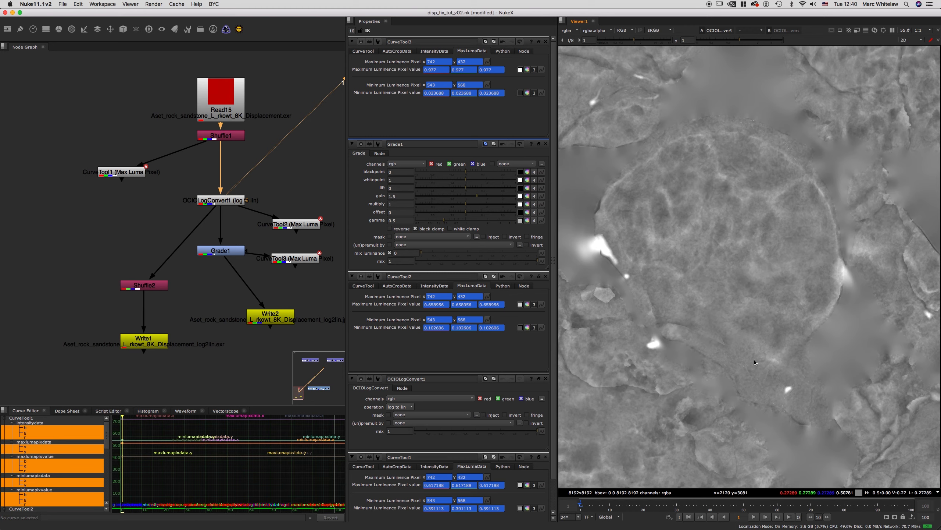
pyautogui.scroll(-5, 663, 295)
pyautogui.moveTo(755, 308); pyautogui.dragTo(654, 259, button='middle')
pyautogui.scroll(5, 737, 265)
pyautogui.scroll(-5, 736, 264)
pyautogui.moveTo(735, 265); pyautogui.dragTo(743, 319, button='middle')
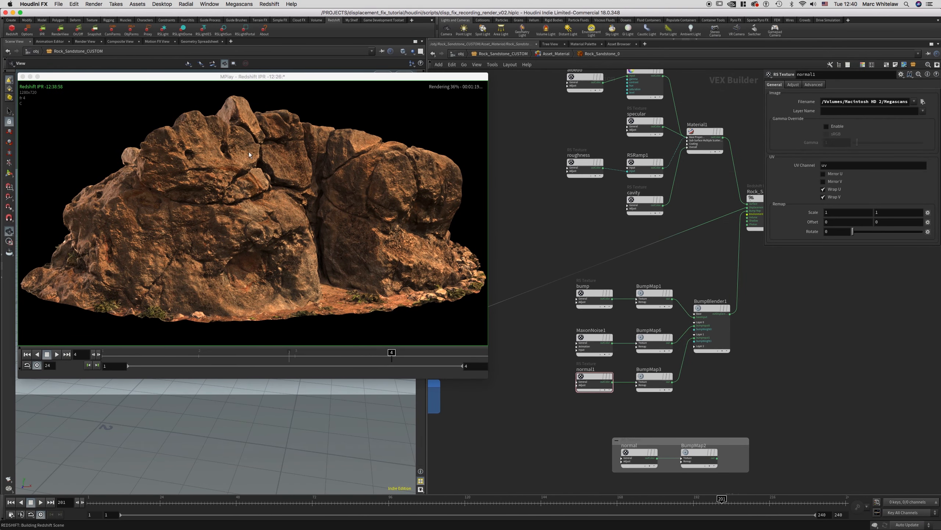
# Step: Switch to Houdini and disable interactive scene updates for the Redshift IPR render
pyautogui.click(106, 356)
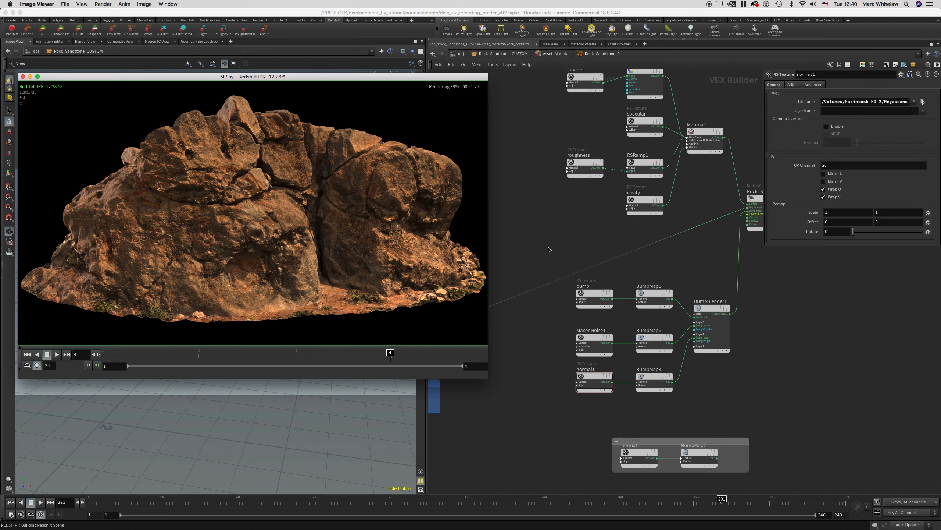
pyautogui.click(270, 14)
pyautogui.click(276, 4)
pyautogui.click(278, 20)
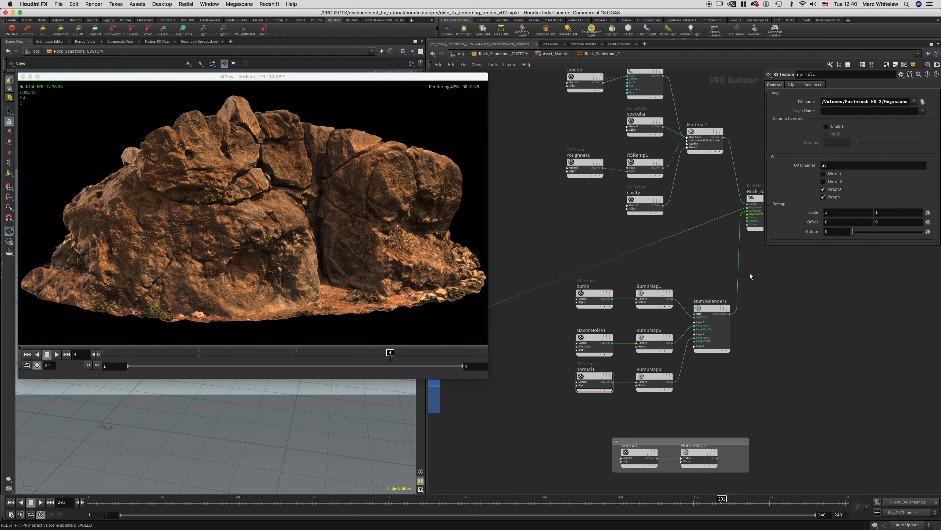
# Step: Disconnect BumpBlender1 from the Rock_Sandstone material and start a new Redshift IPR render
pyautogui.press('y')
pyautogui.moveTo(751, 271); pyautogui.dragTo(708, 271)
pyautogui.click(42, 29)
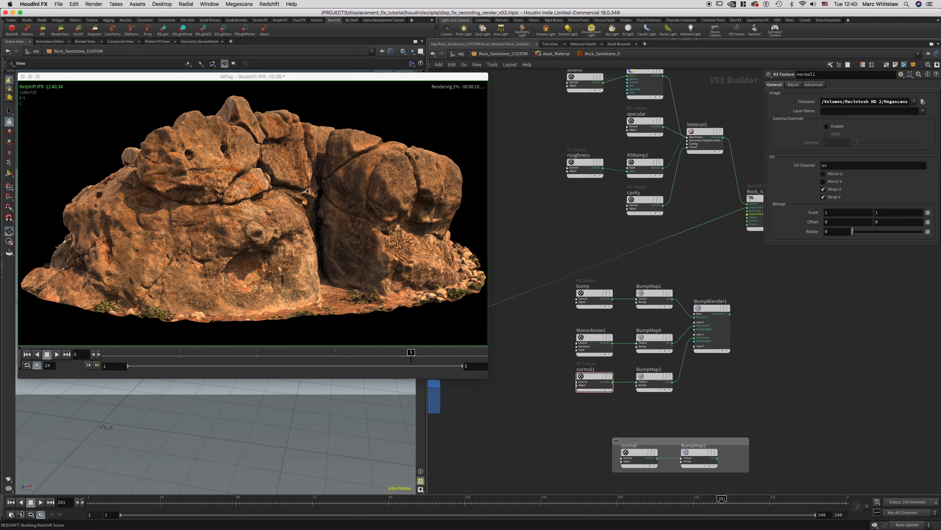
# Step: Flip between render frames 4 and 5 to compare the rock with and without the blended bump maps
pyautogui.click(337, 354)
pyautogui.moveTo(338, 354); pyautogui.dragTo(375, 353)
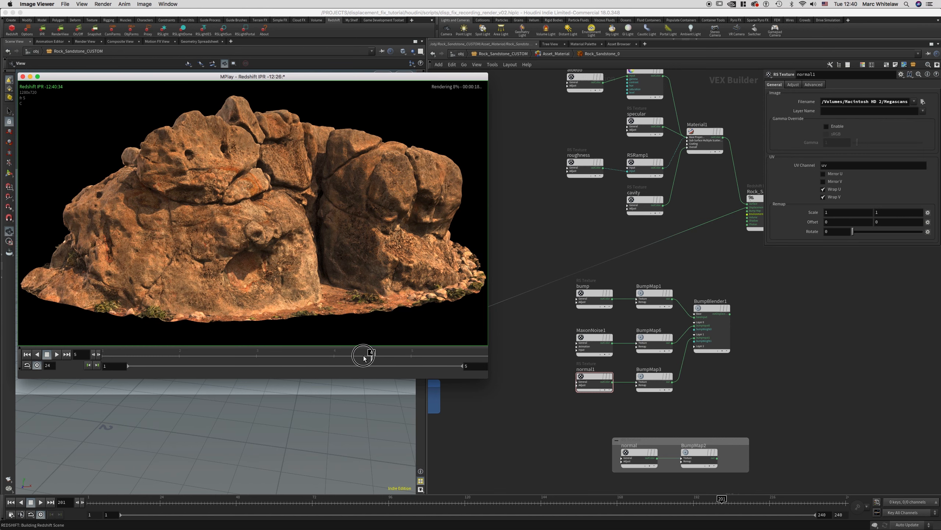
pyautogui.click(344, 356)
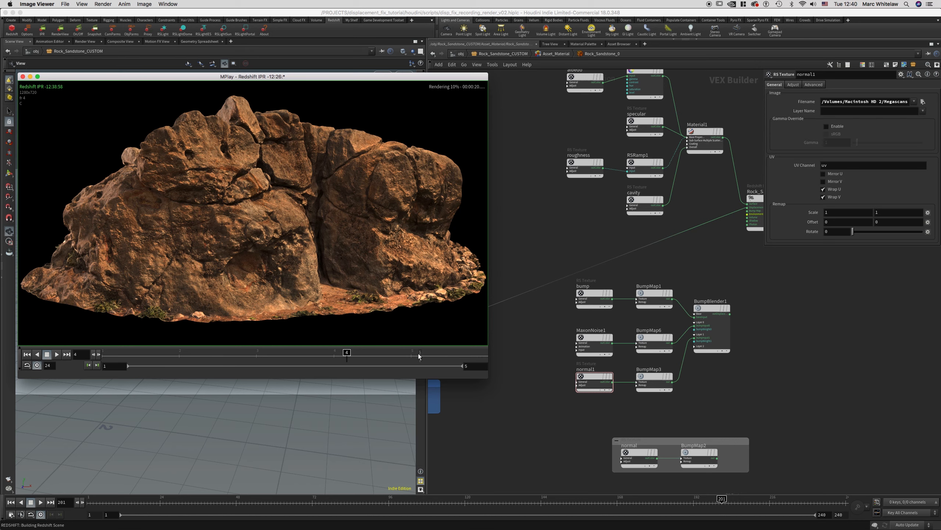
pyautogui.click(409, 354)
pyautogui.click(338, 355)
# Step: Compare the displacement-only rock in frame 5 with the original render in frame 1, checking frame 4 in between
pyautogui.click(103, 353)
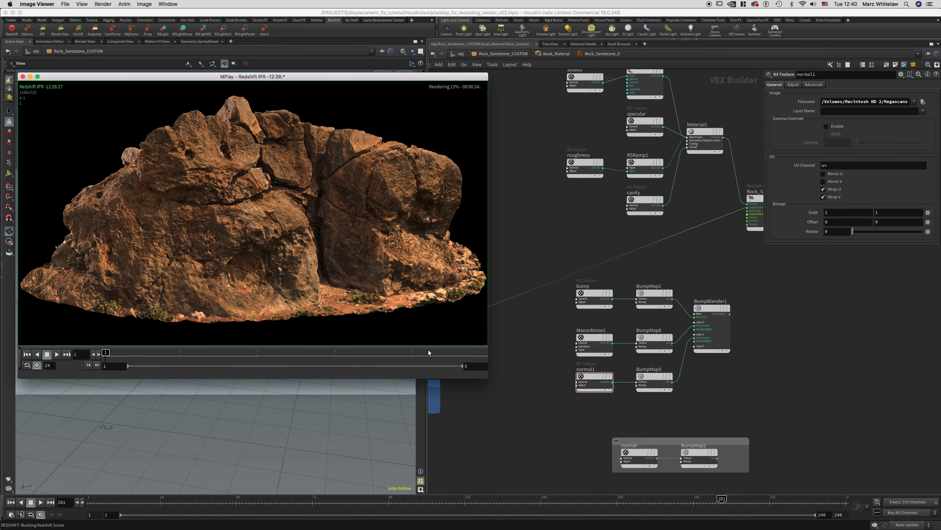
pyautogui.click(410, 354)
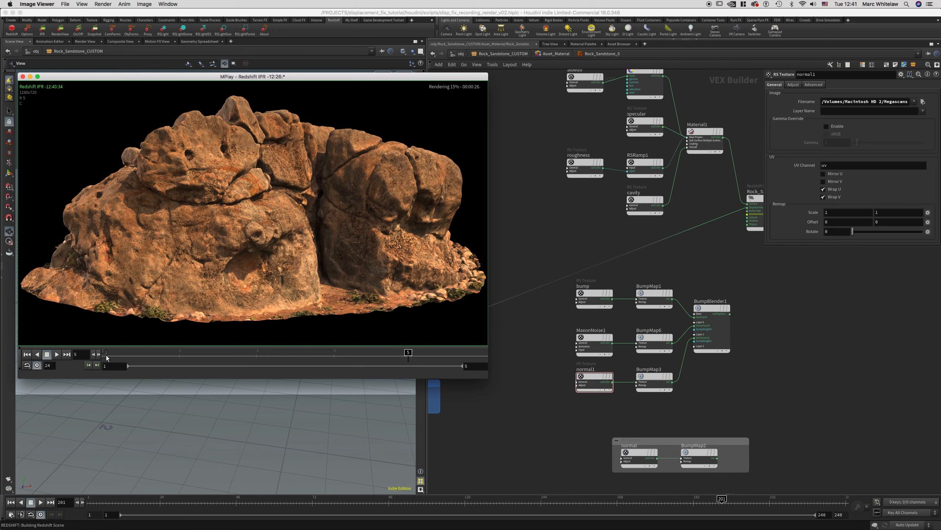
pyautogui.click(106, 354)
pyautogui.click(408, 355)
pyautogui.click(334, 354)
pyautogui.click(415, 354)
pyautogui.click(105, 355)
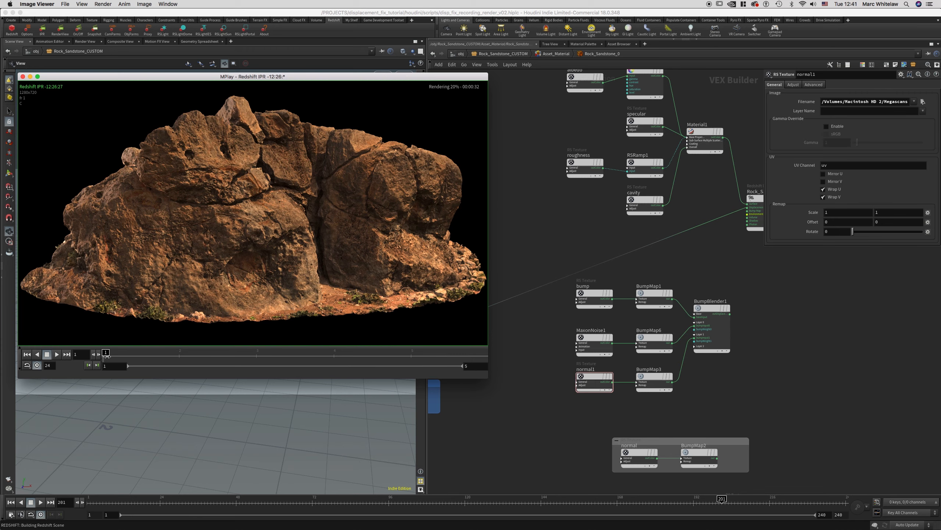
pyautogui.click(411, 354)
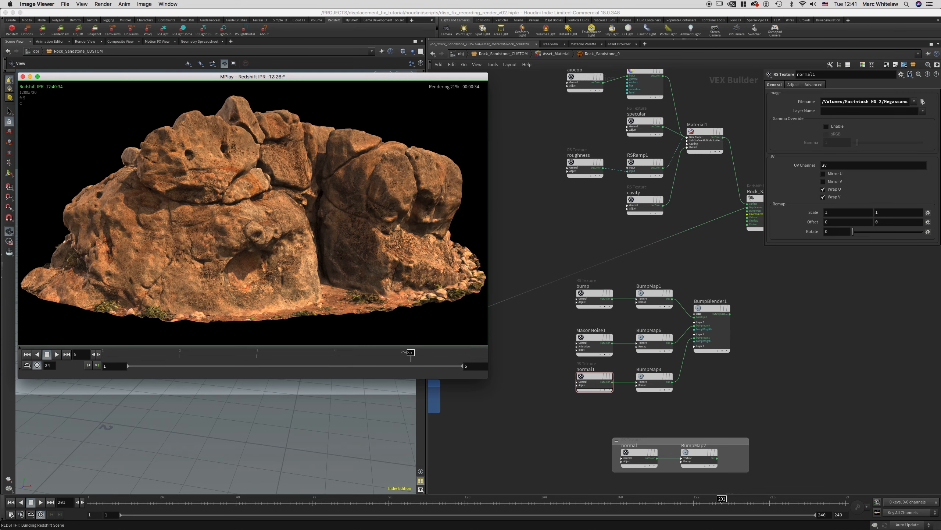
pyautogui.click(106, 355)
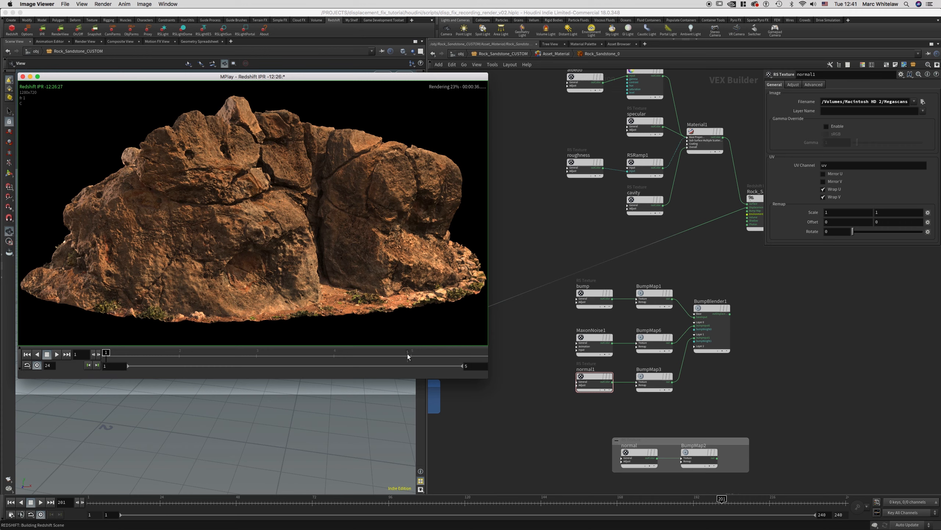
# Step: Flip between render frames 1 and 4 to compare the original rock with the version using displacement and bump
pyautogui.click(348, 354)
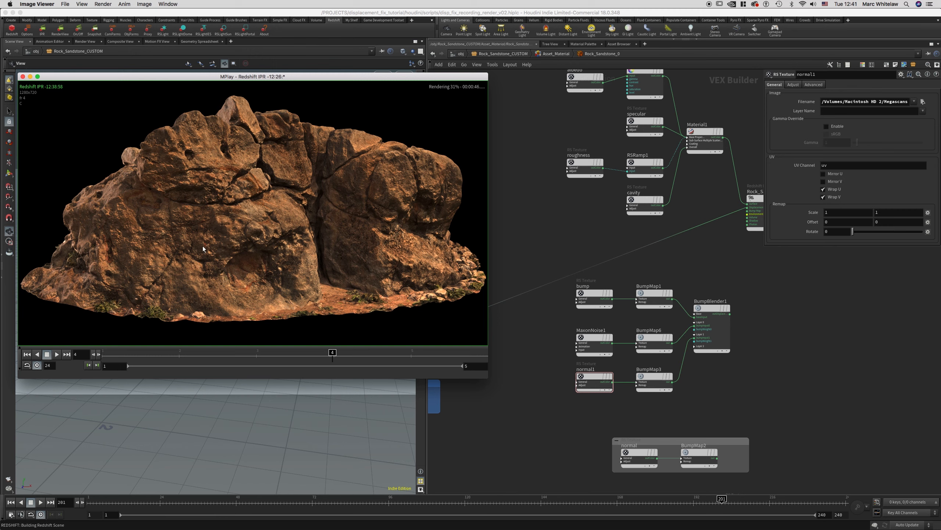
pyautogui.click(105, 357)
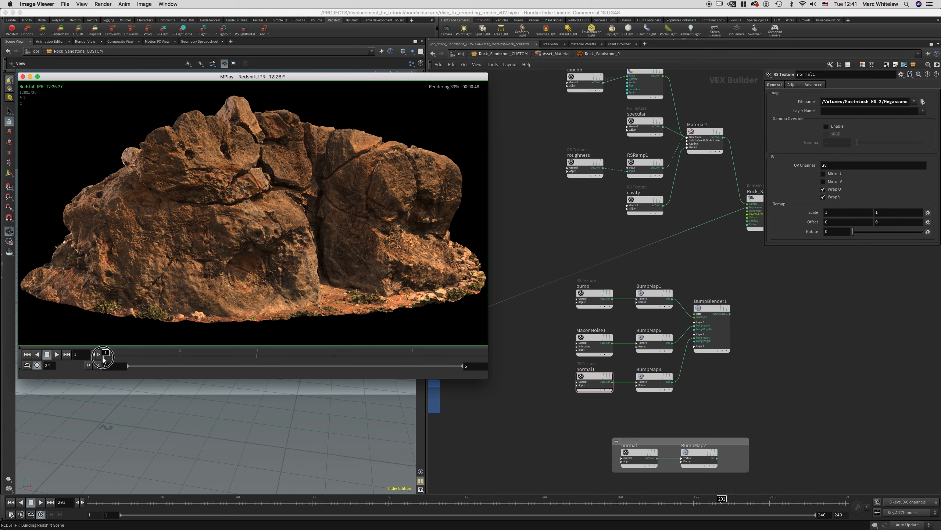
pyautogui.click(335, 353)
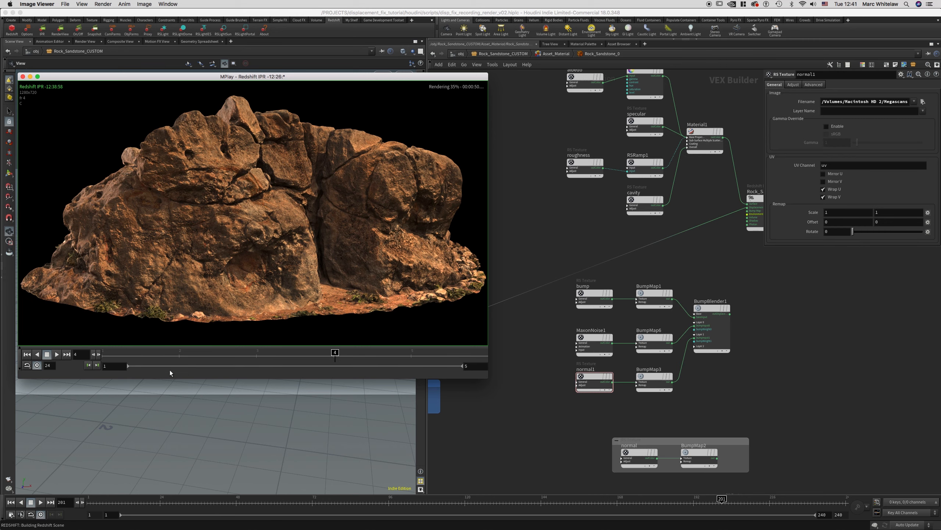
pyautogui.click(106, 354)
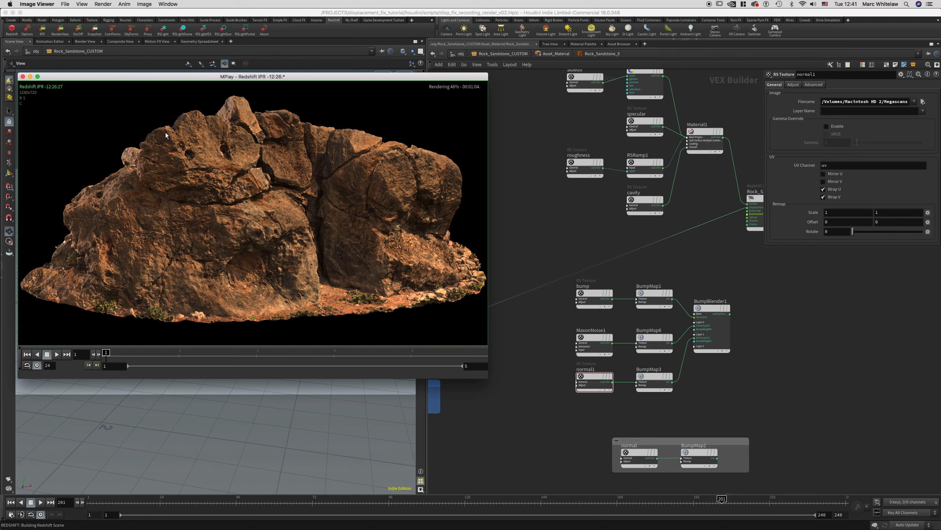
pyautogui.click(359, 354)
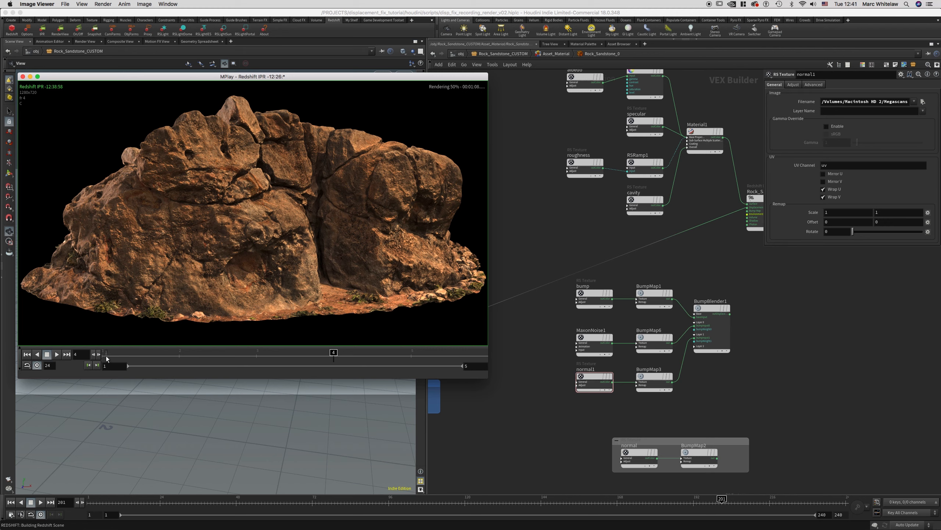